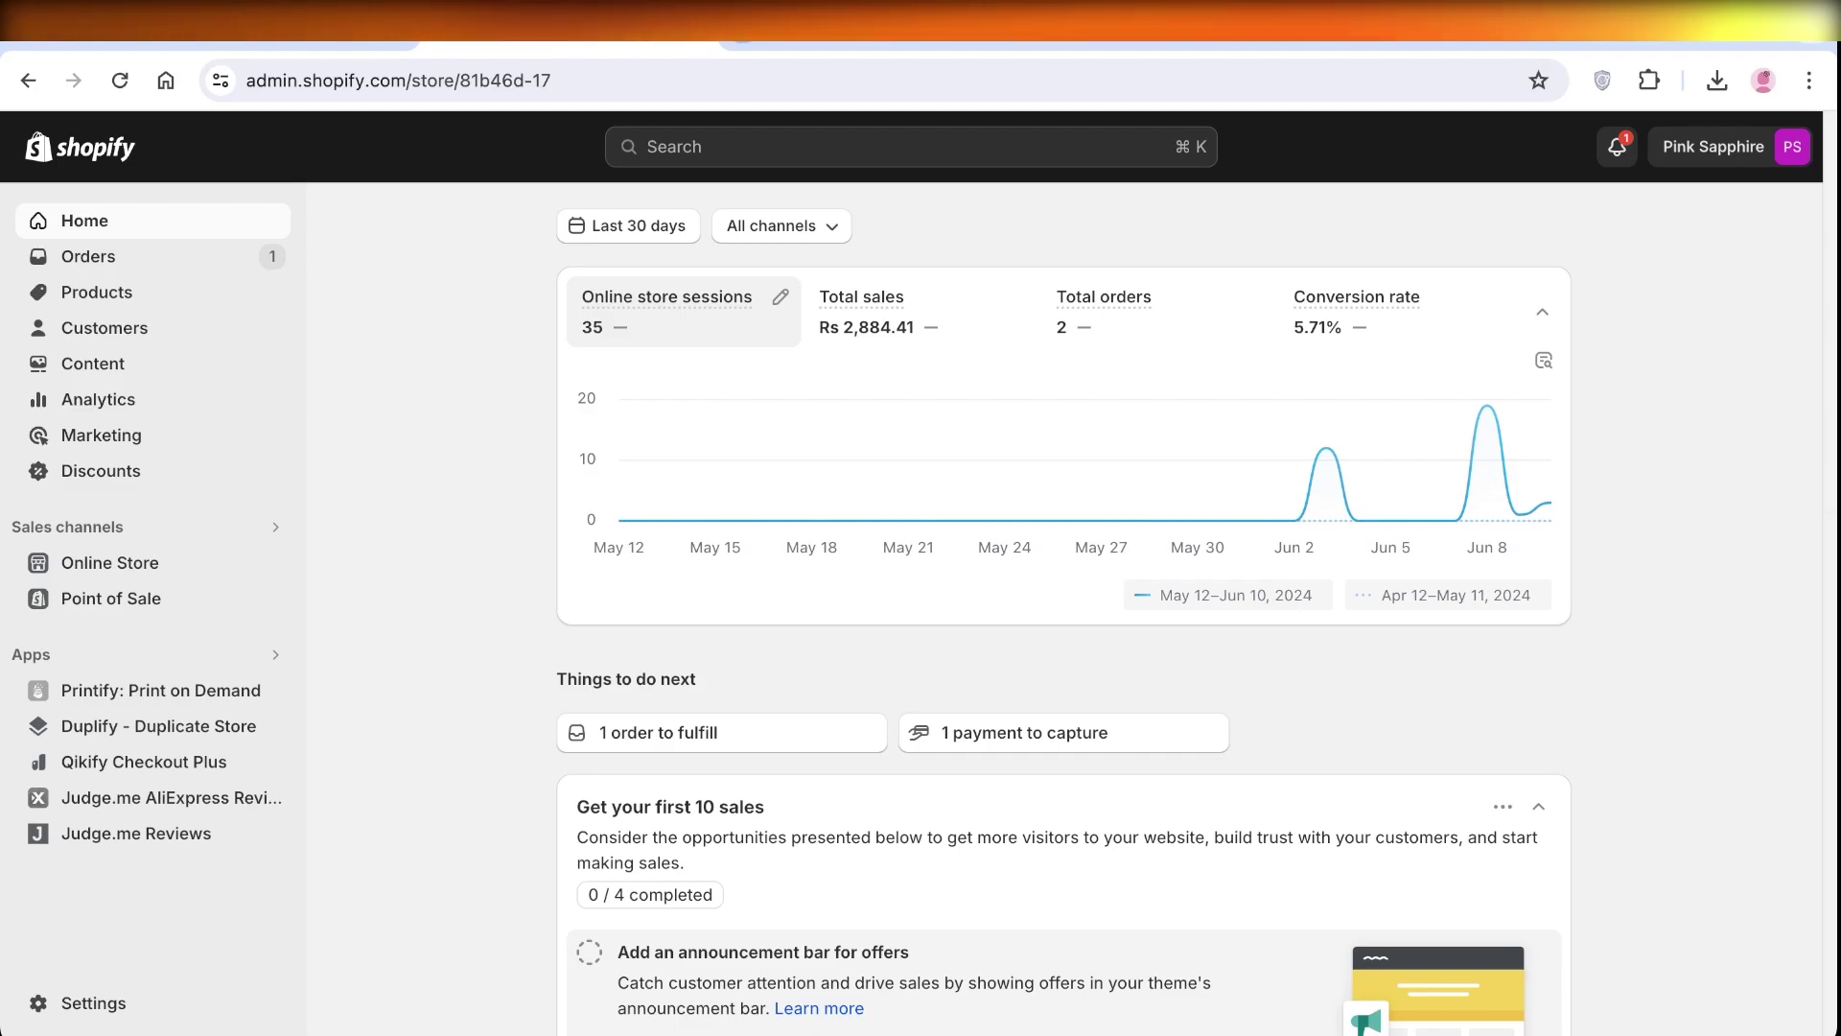
Open a new browser tab next to the Shopify admin home.
key(super+t)
Load aliexpress.com from the address suggestion and scroll through its home page deals.
text(alie)
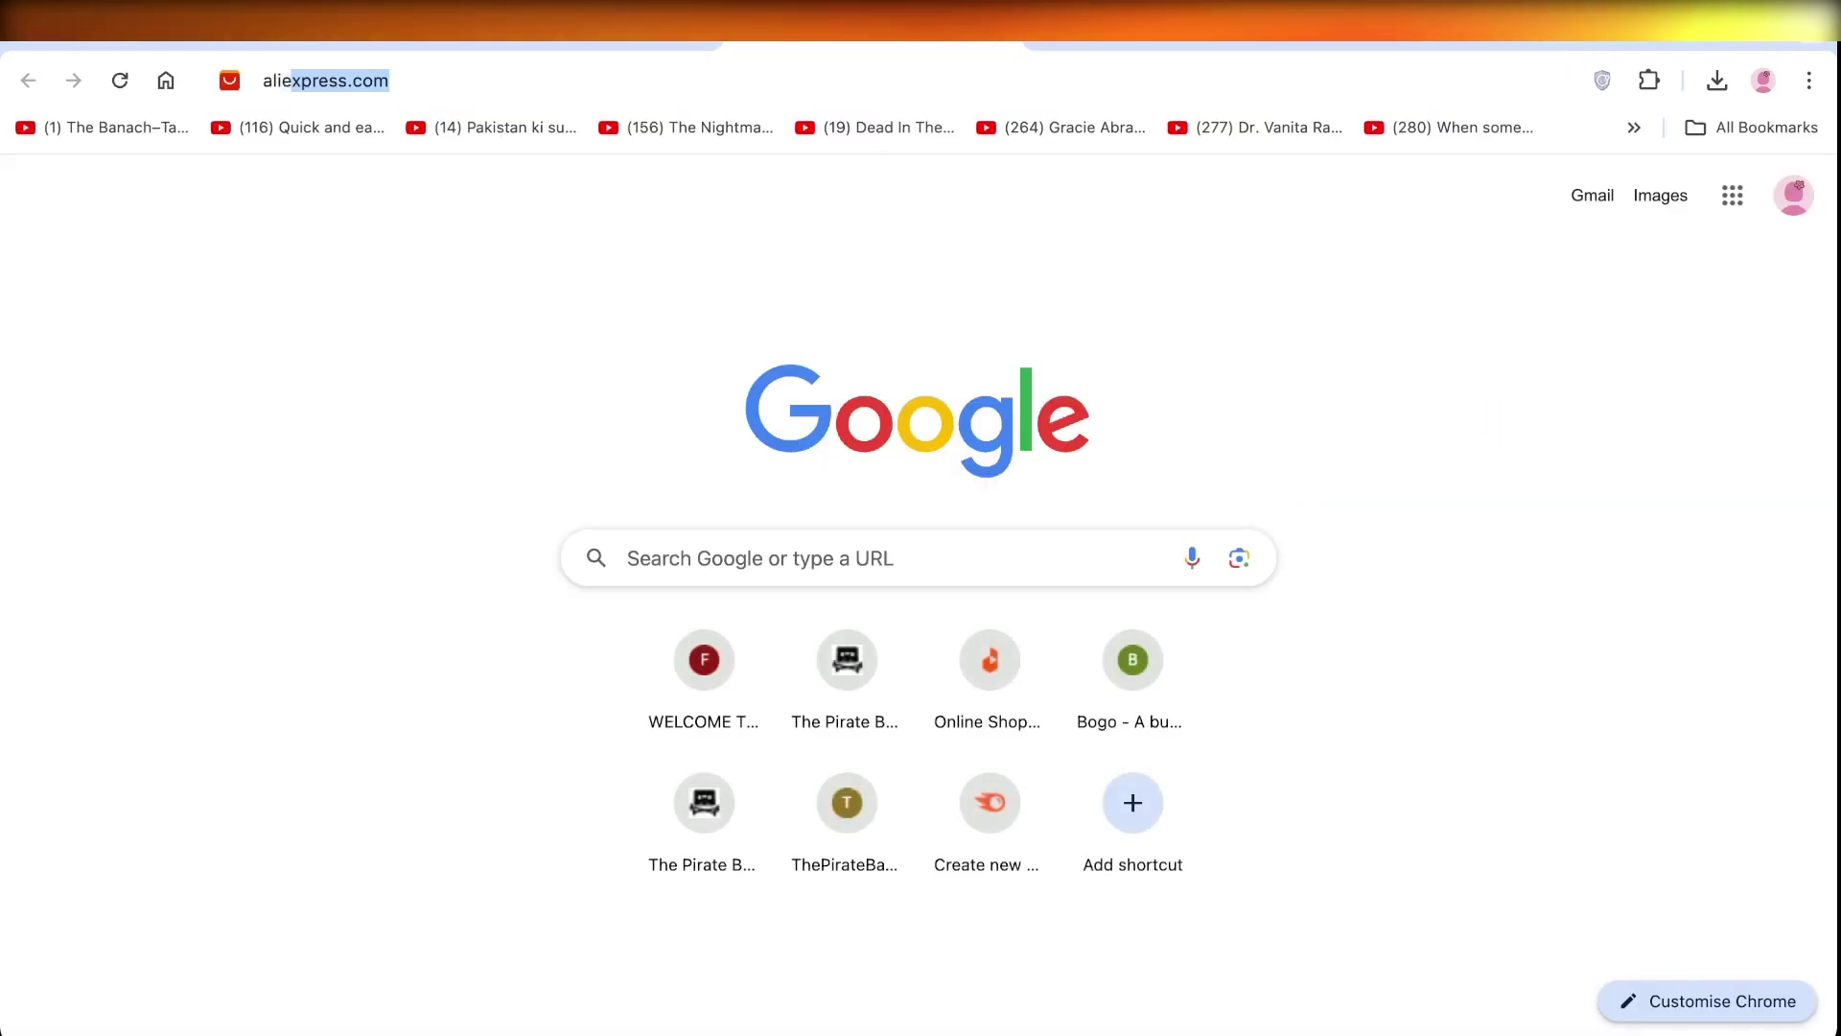
key(Return)
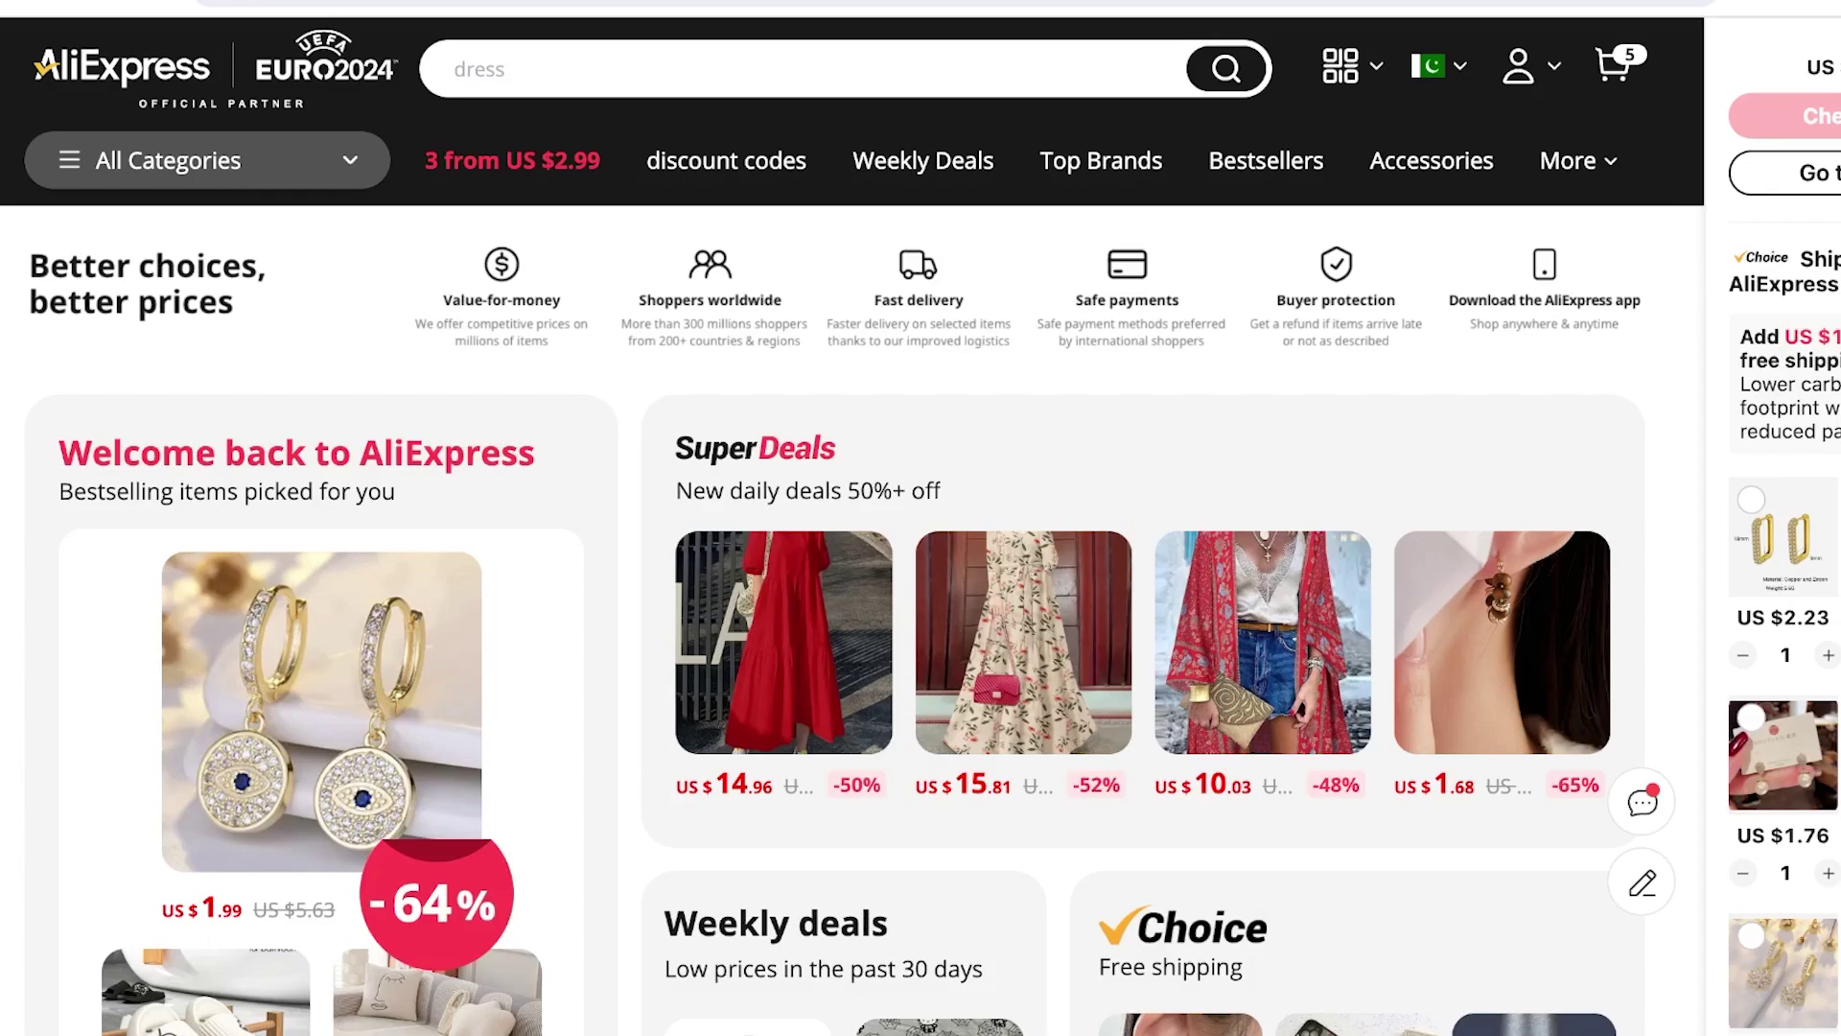
scroll(844, 575, down, 6)
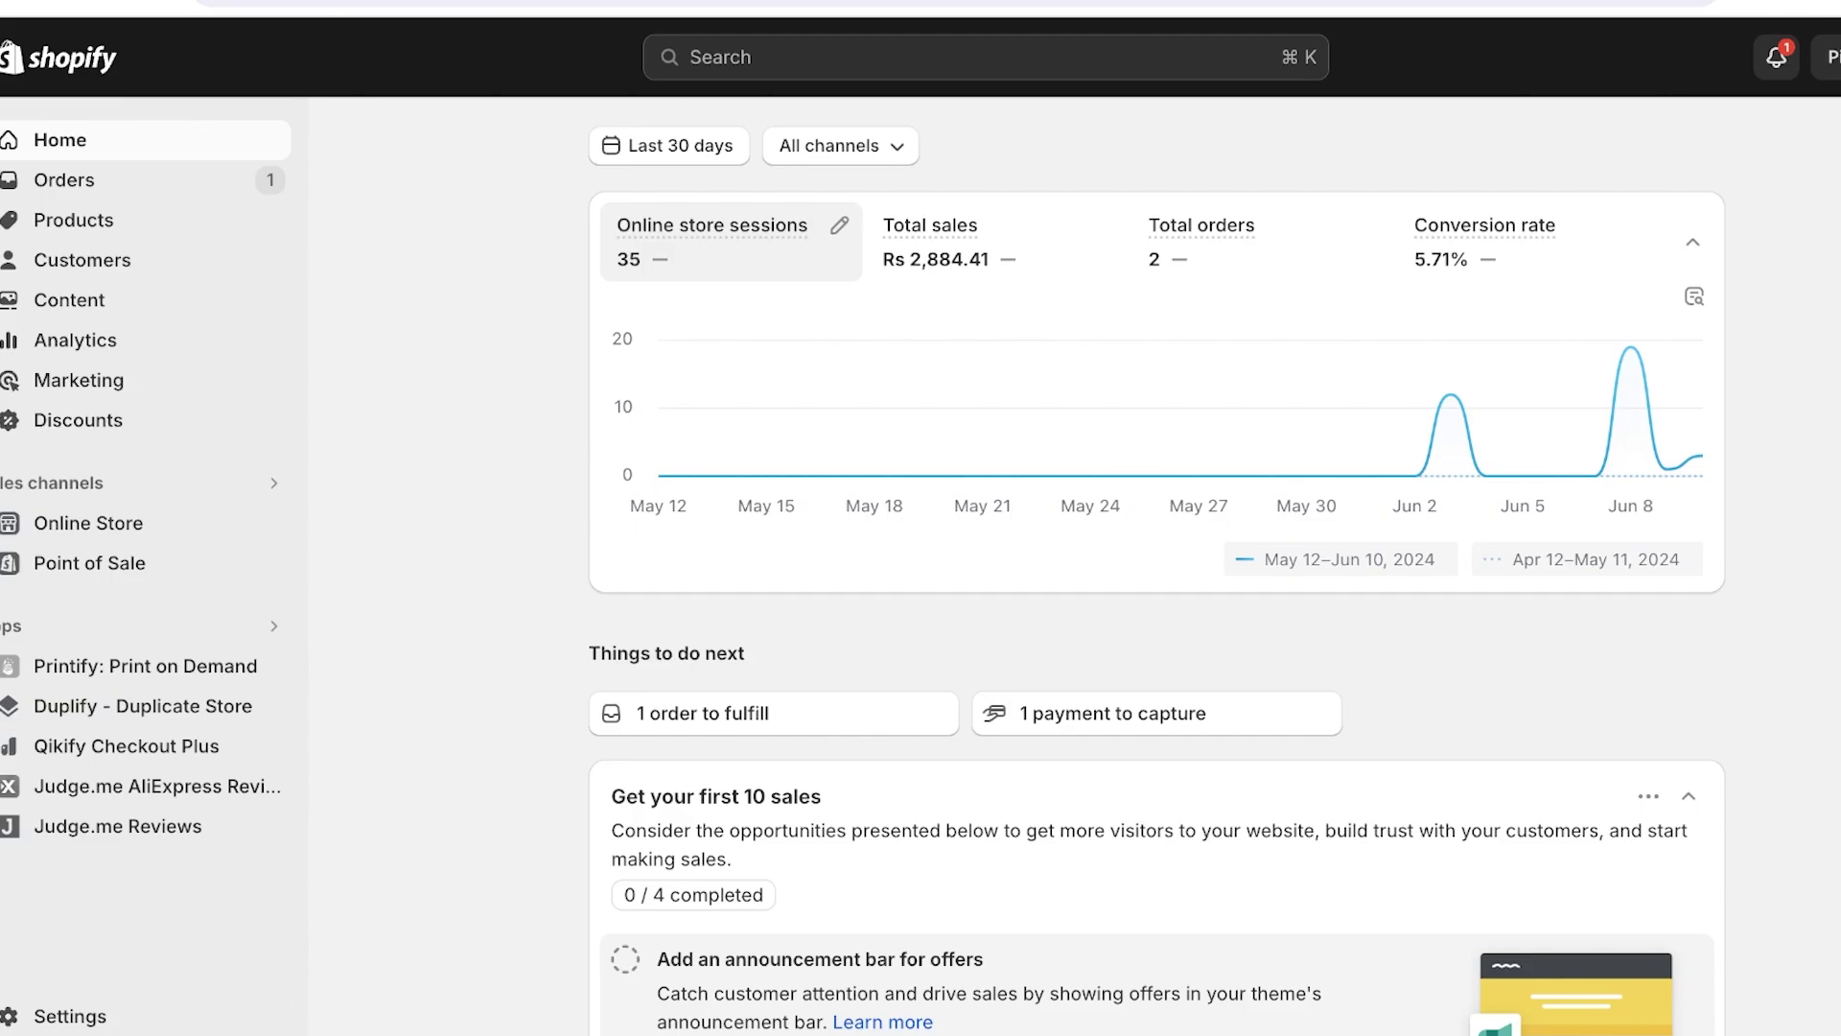
Search the Shopify App Store for 'dsers' via Settings > Apps and sales channels.
click(70, 1016)
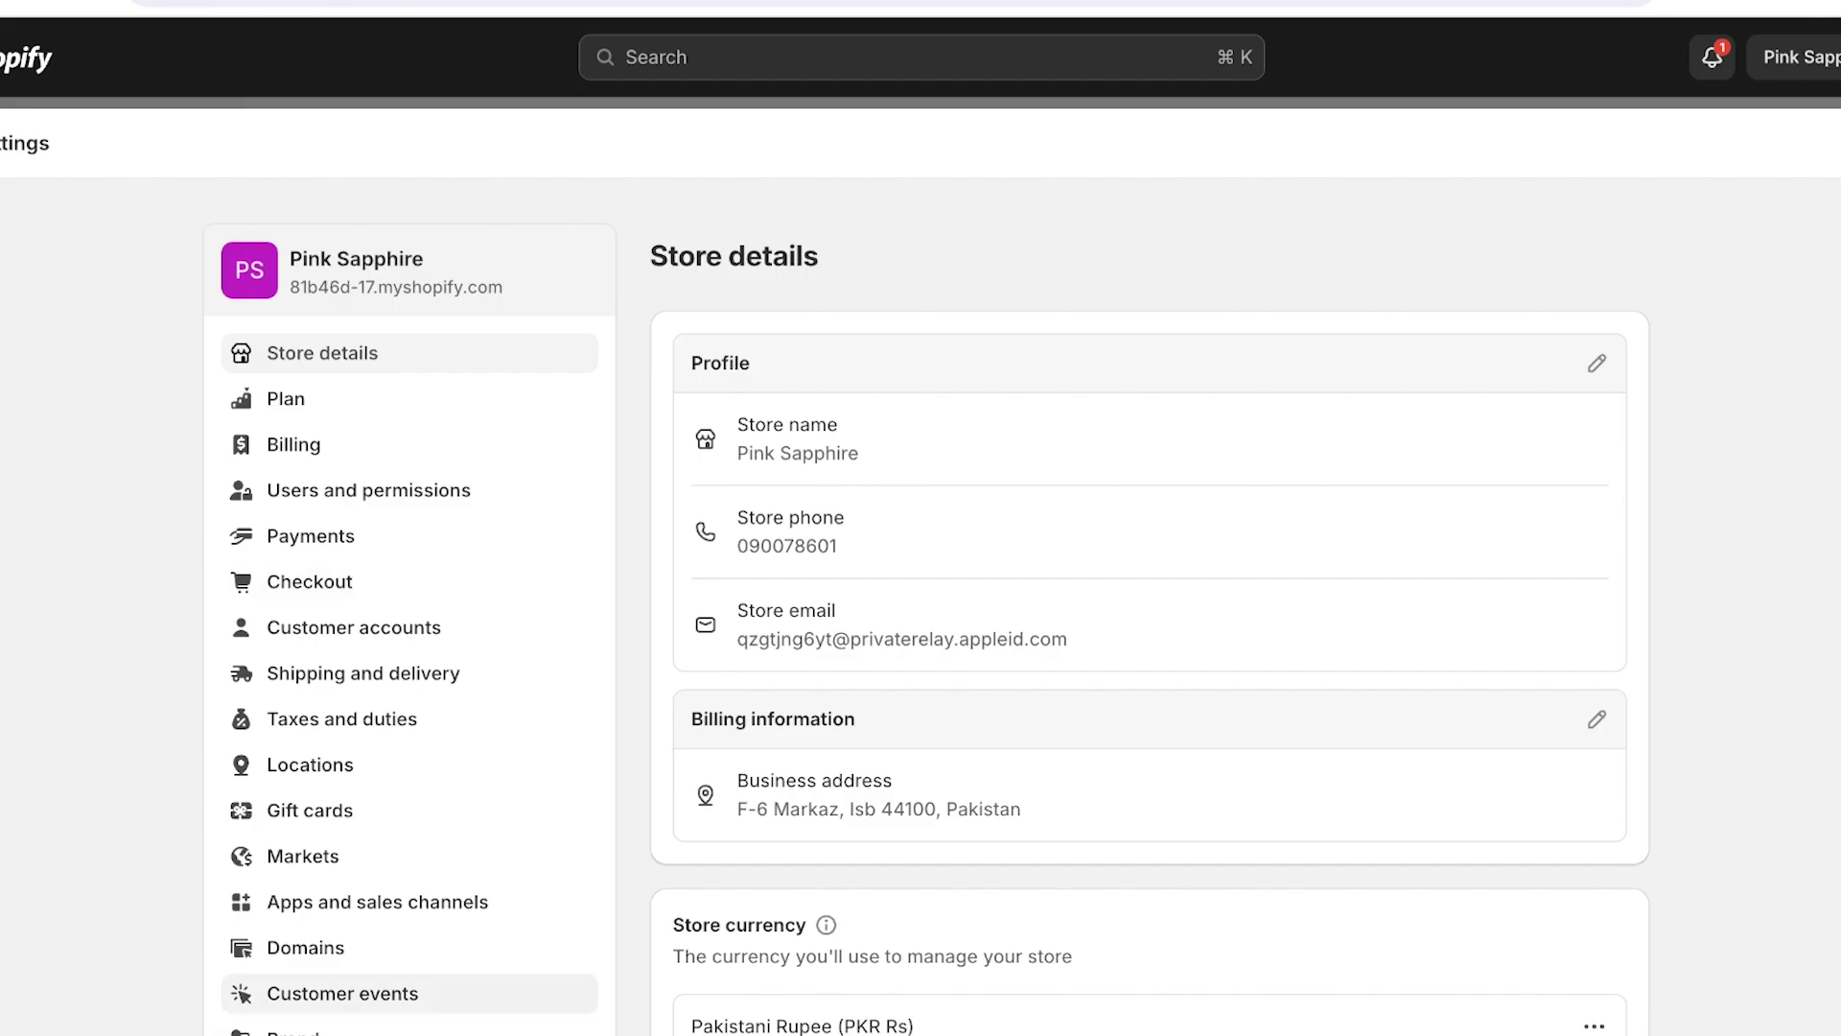
click(378, 901)
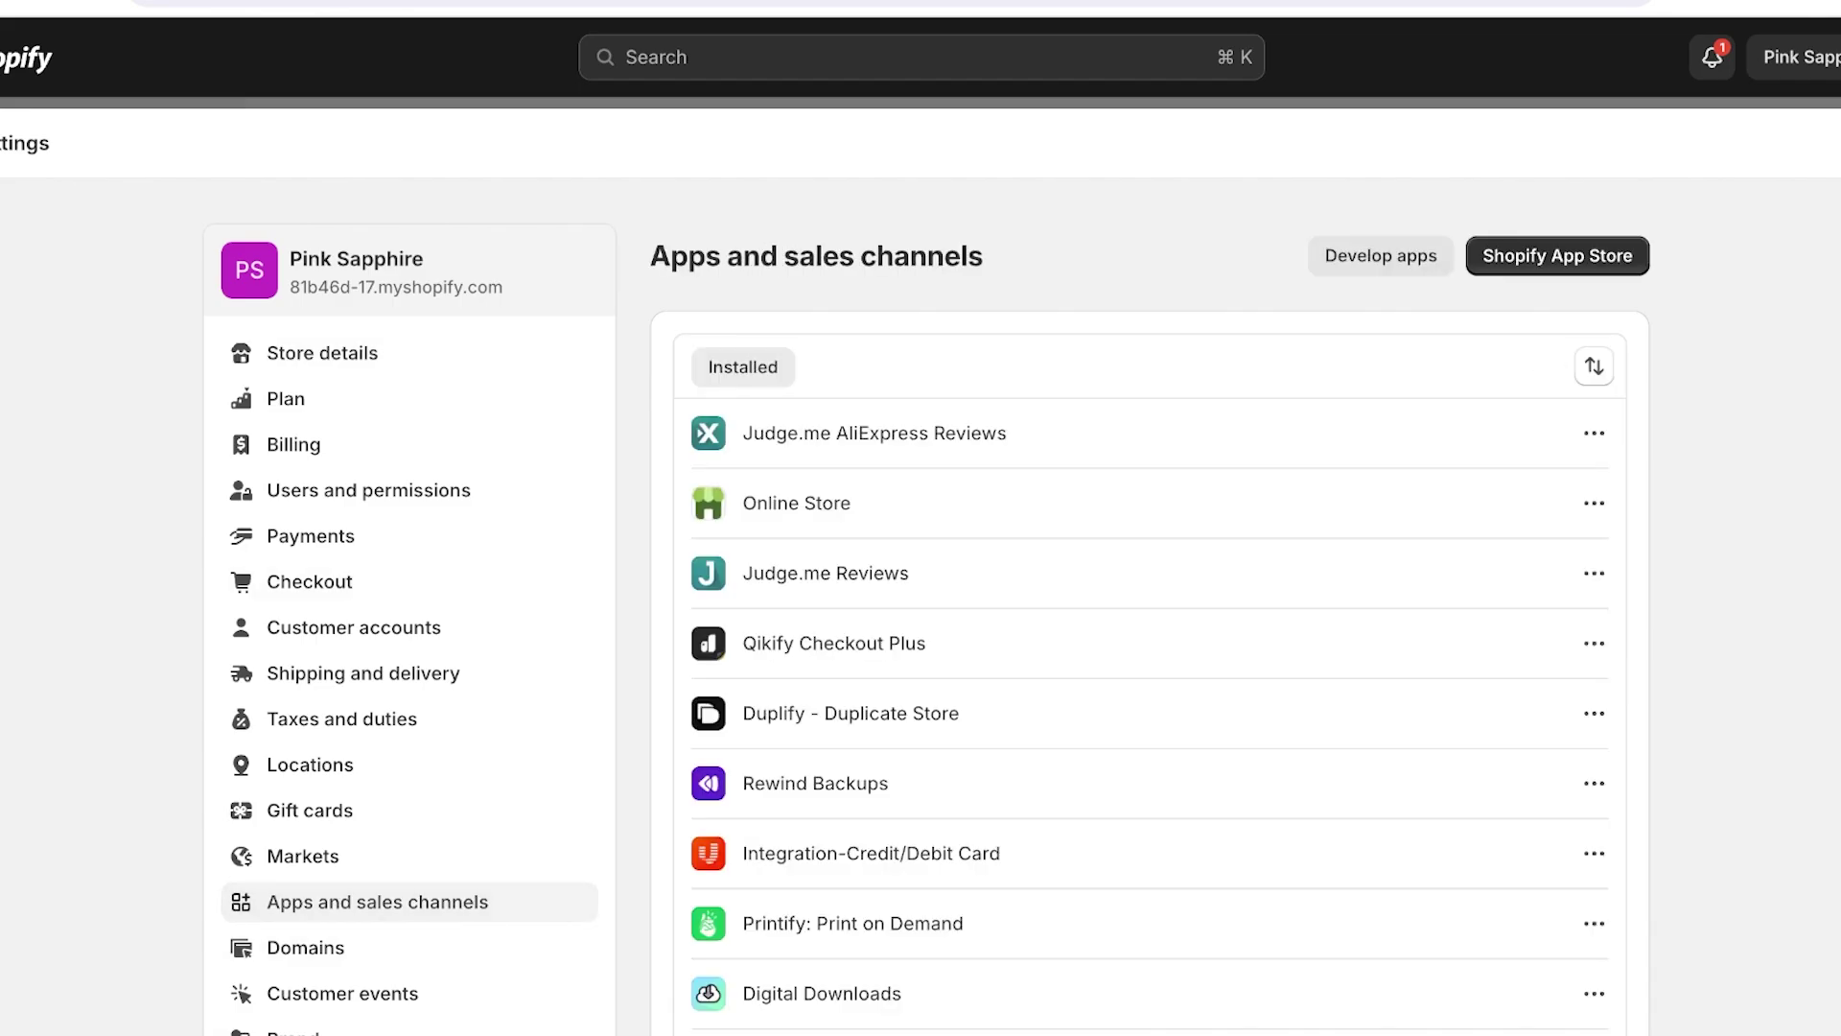
click(1557, 255)
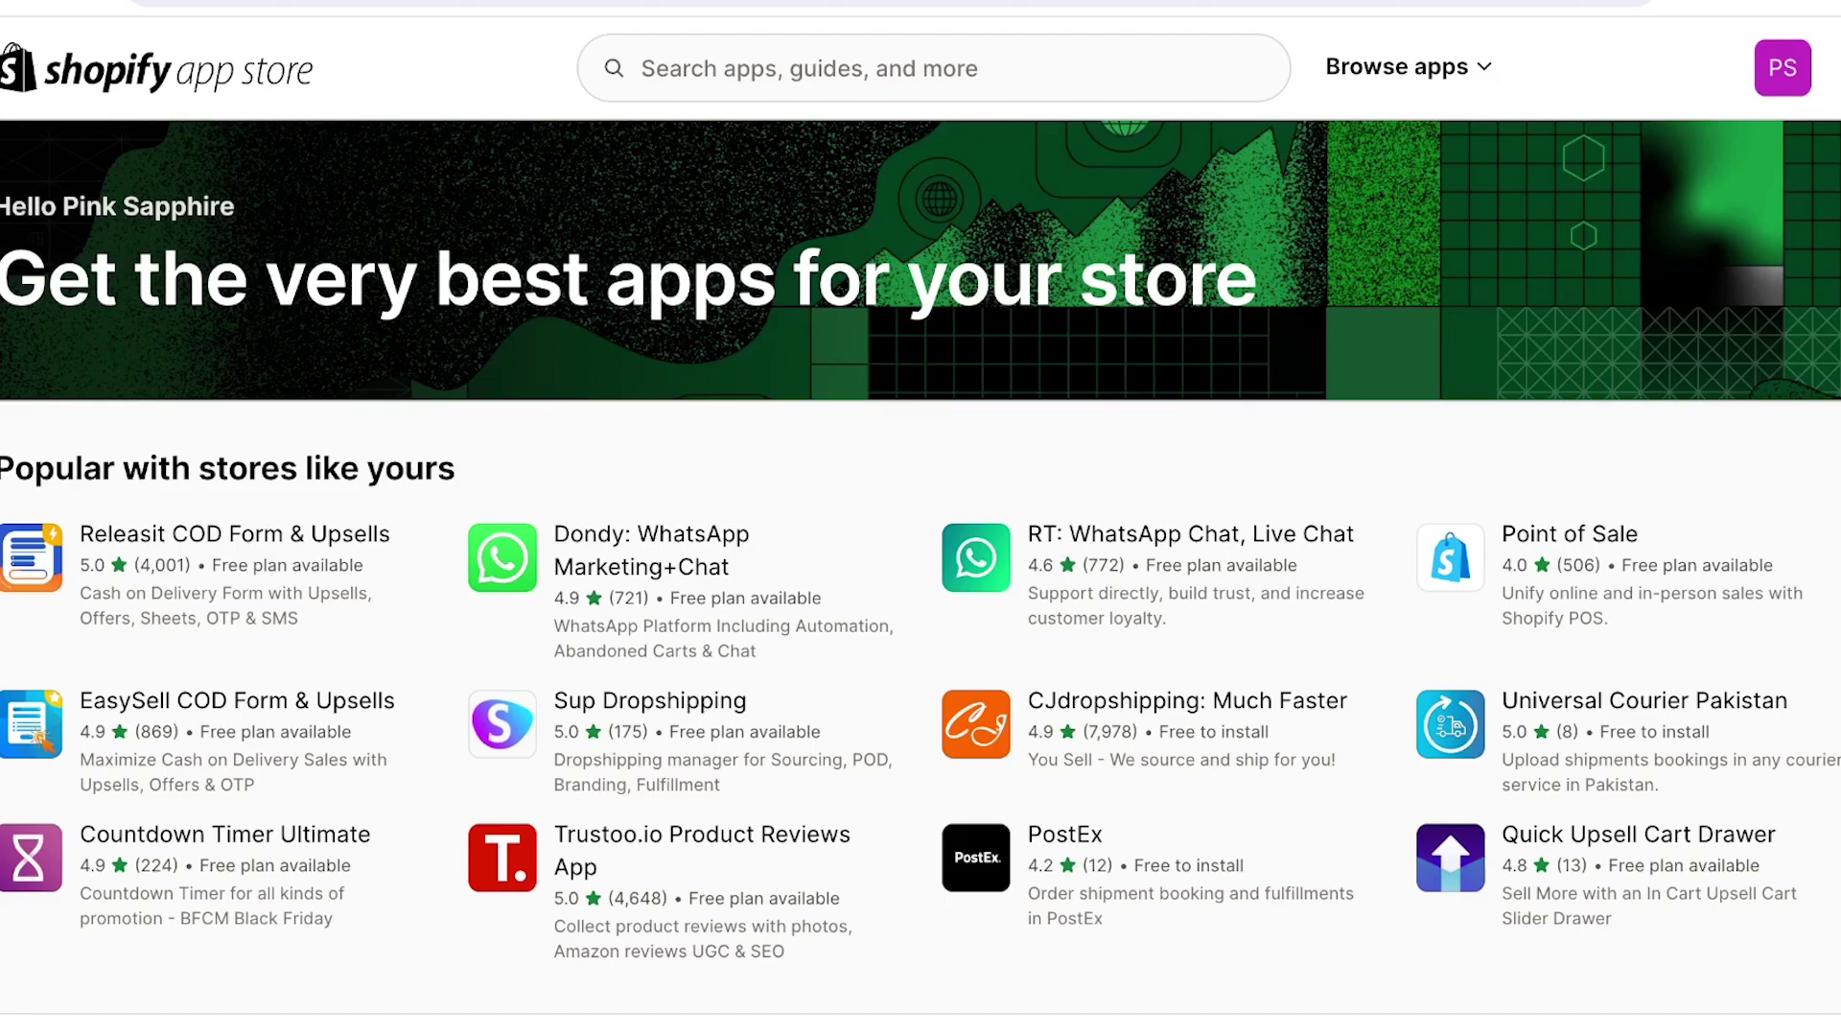
click(806, 68)
text(dsers)
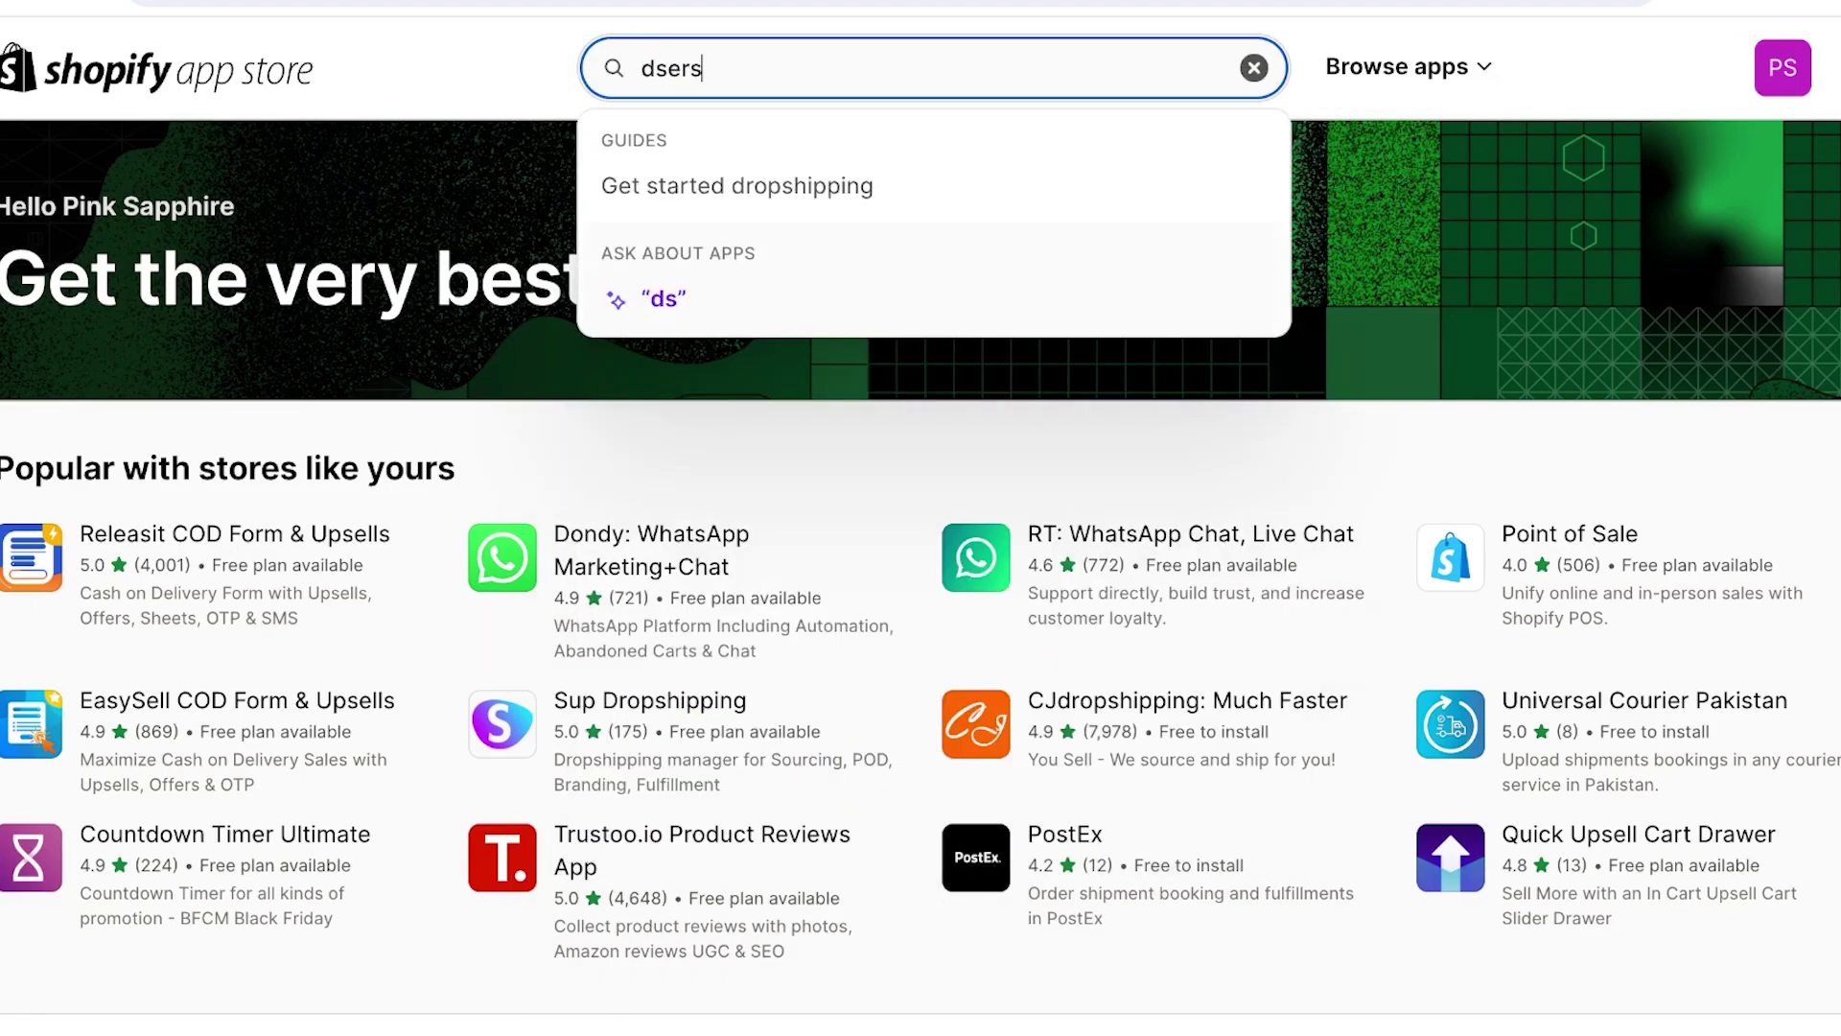
key(Return)
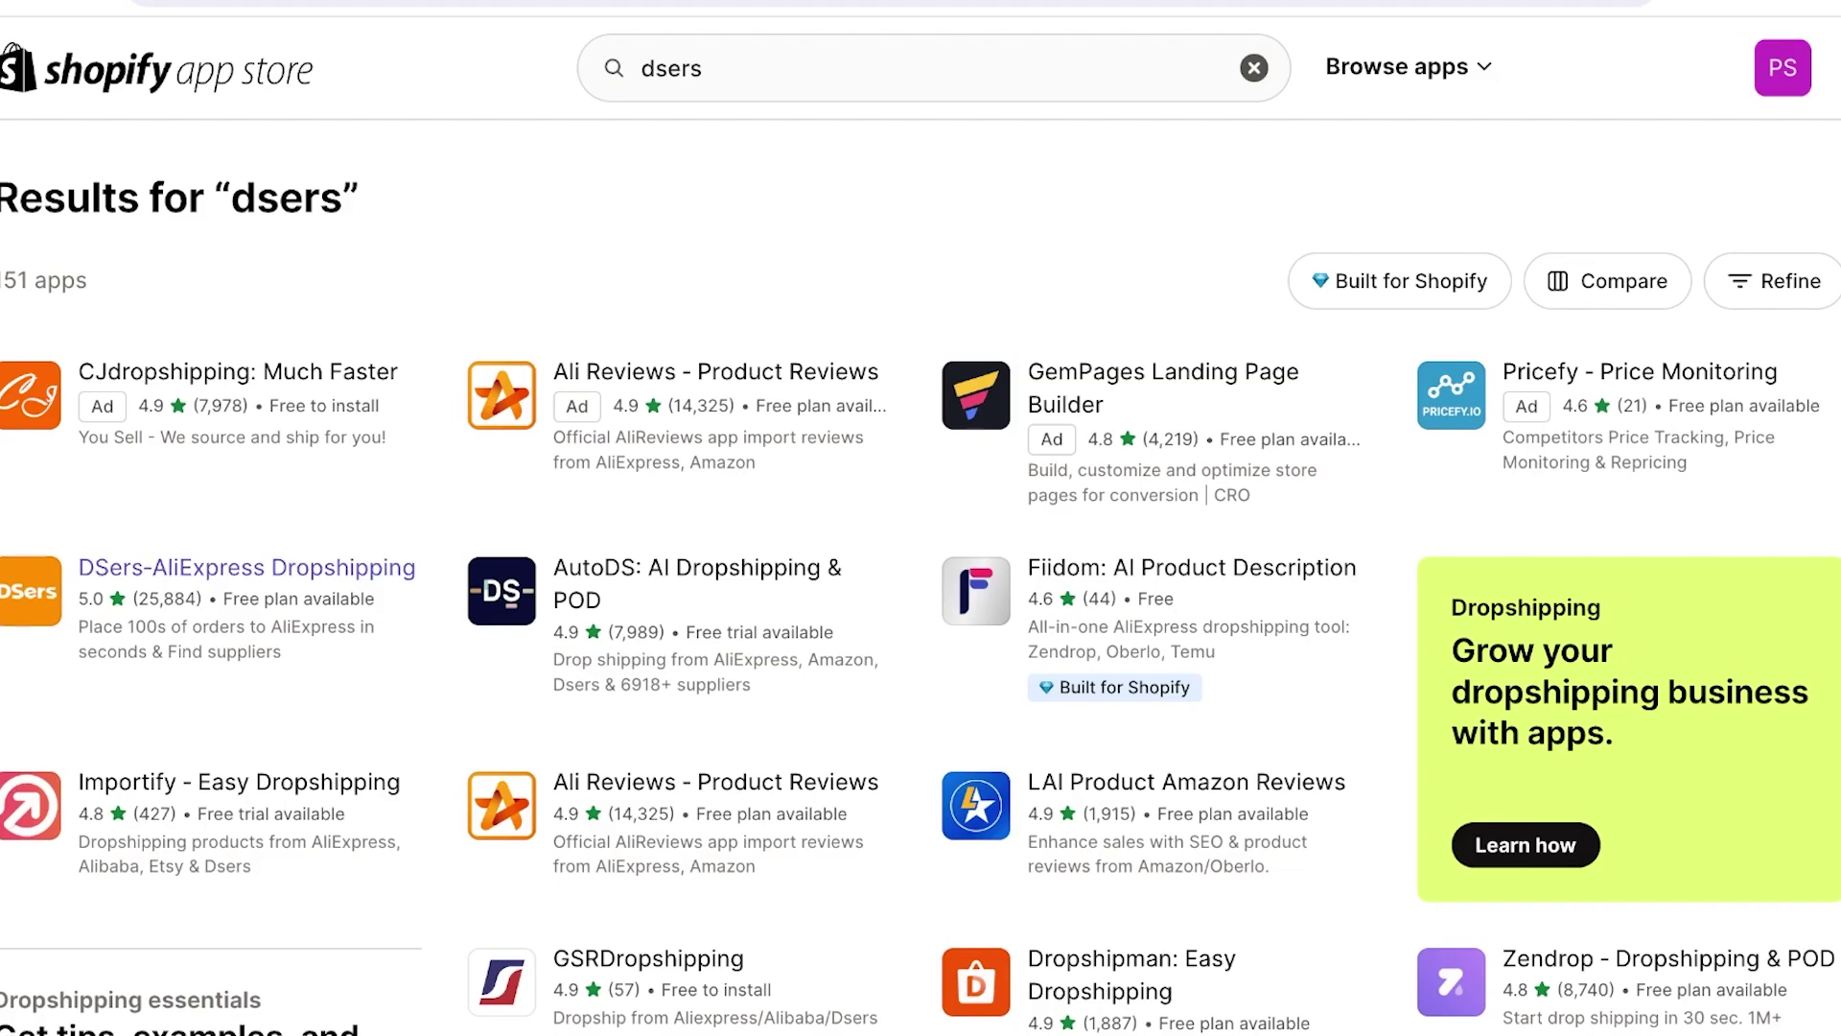
Install the DSers-AliExpress Dropshipping app, approving its data access.
click(247, 568)
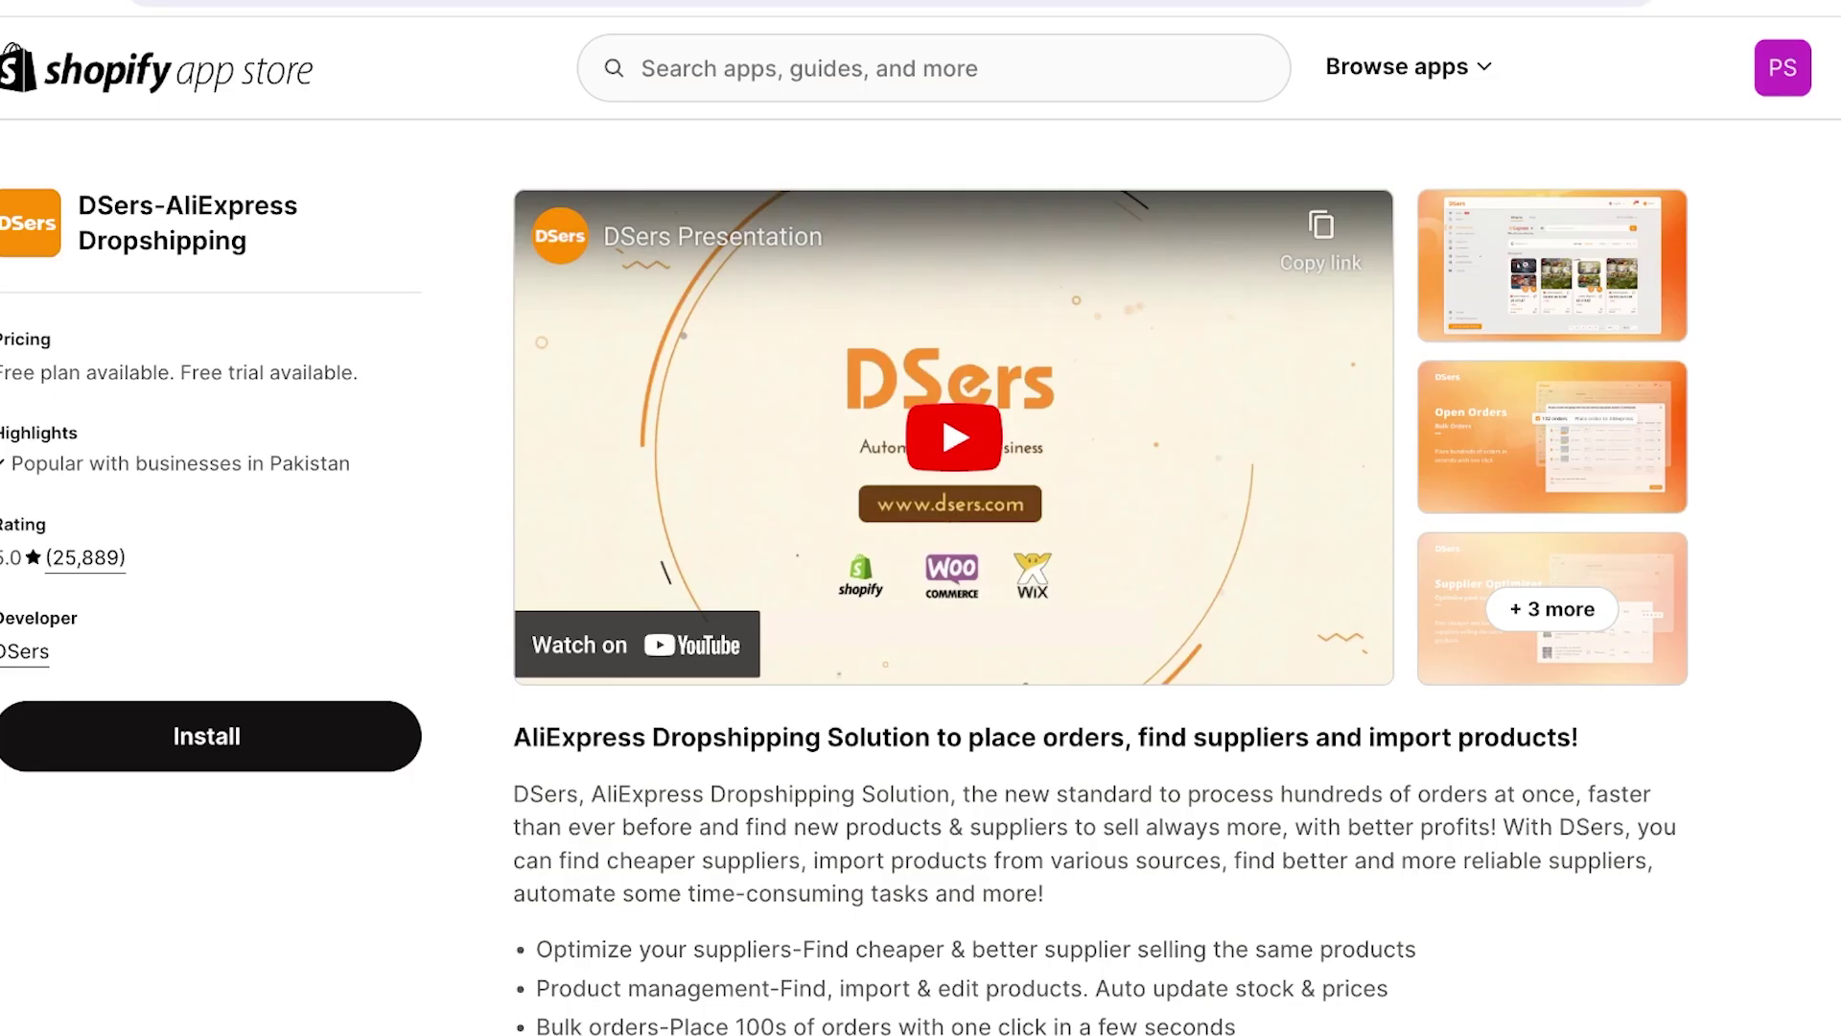
click(206, 736)
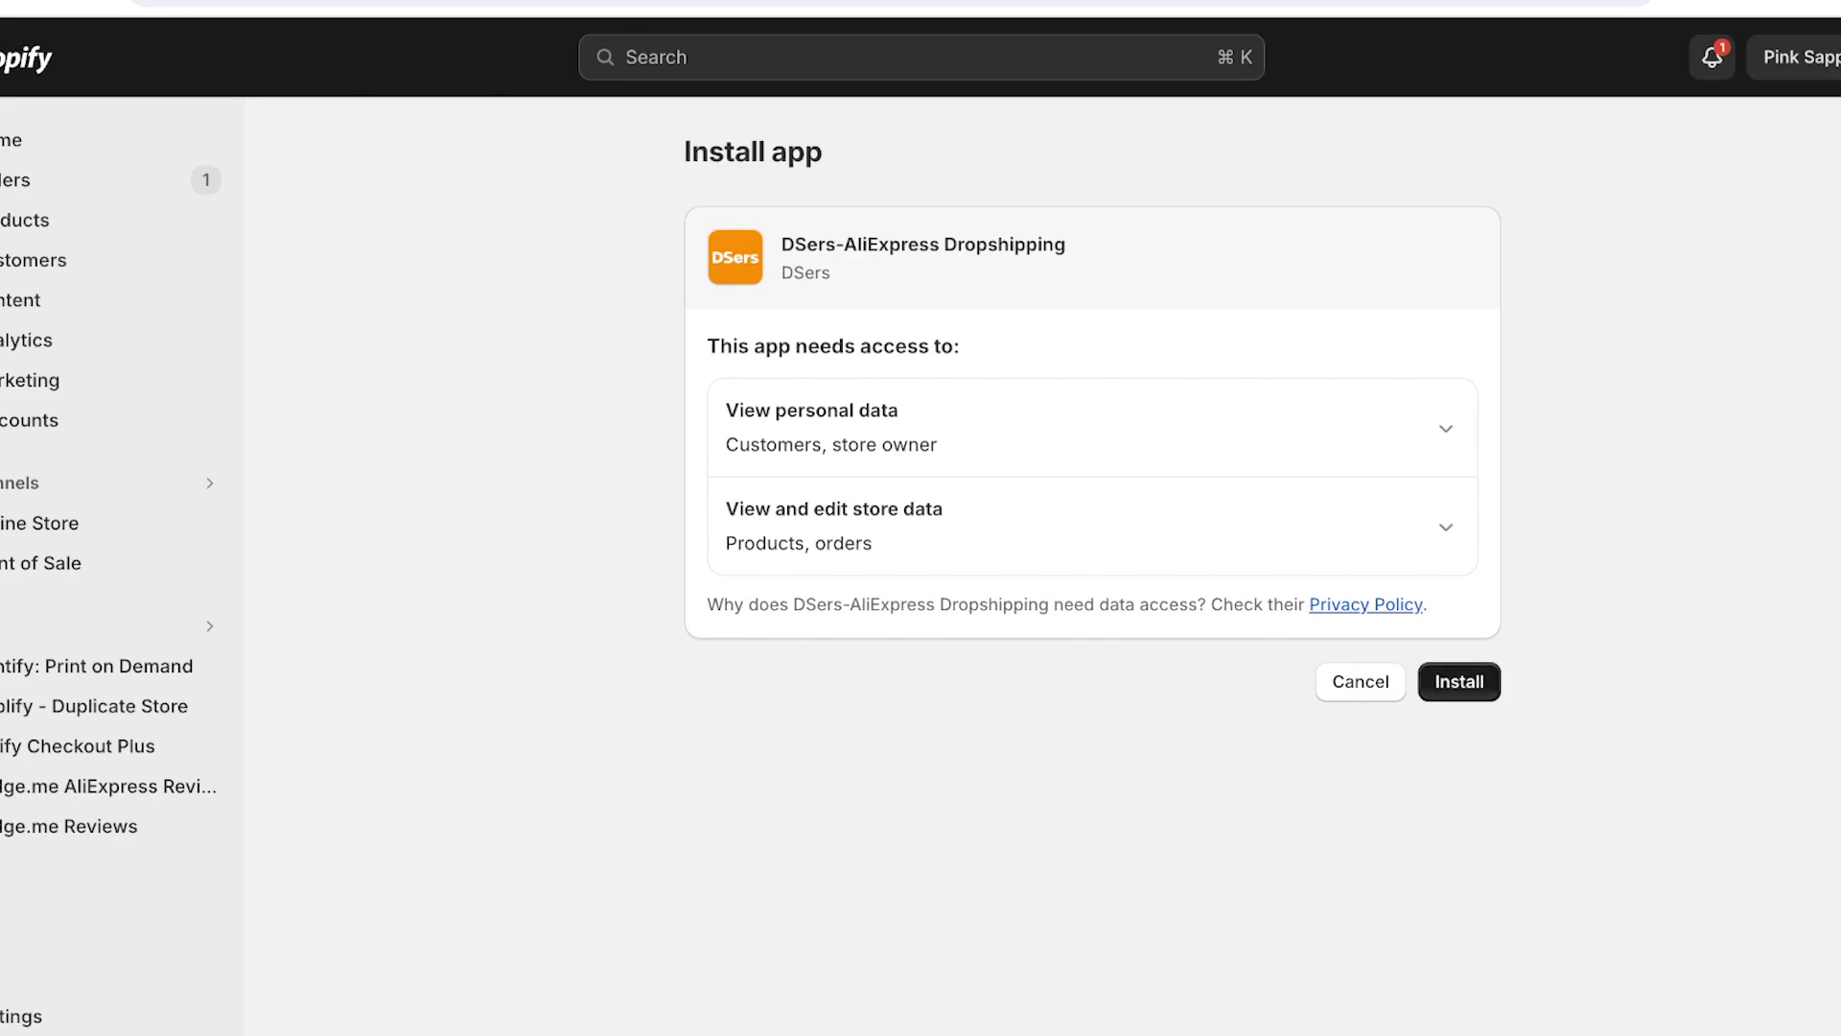
click(1459, 681)
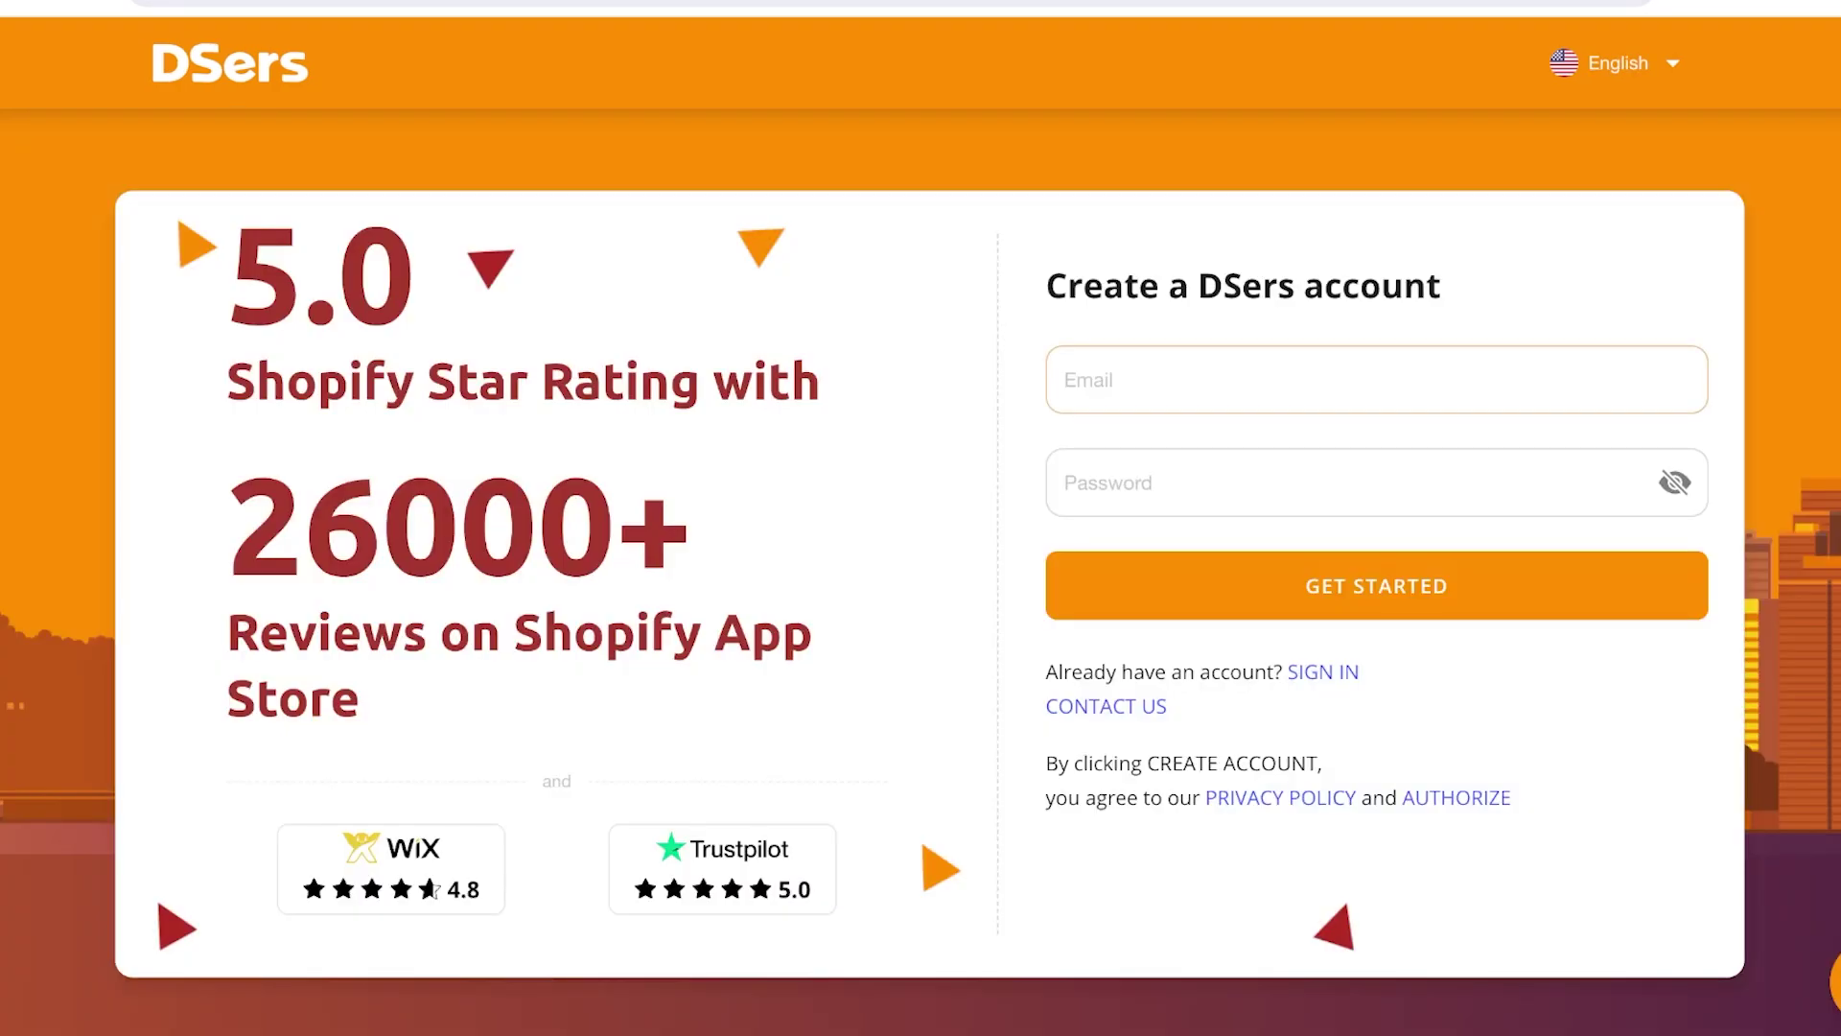
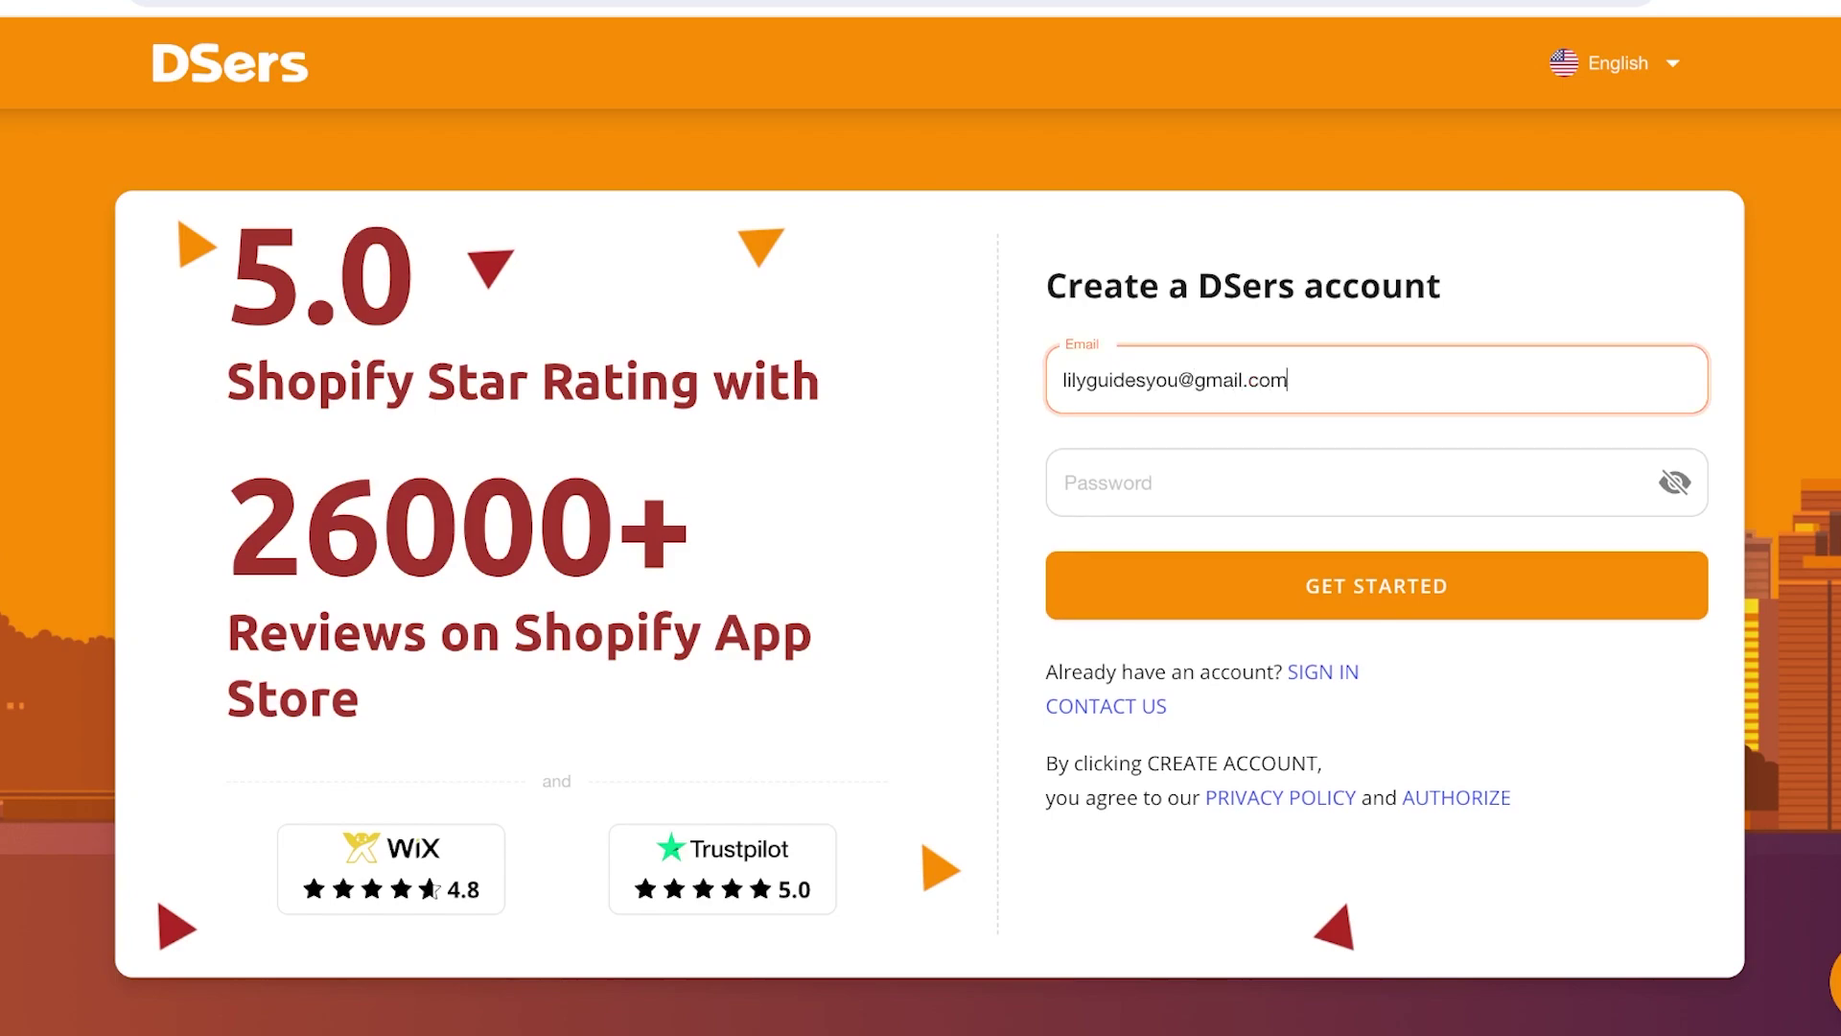
Sign up for DSers by entering an email address and account password.
click(1246, 491)
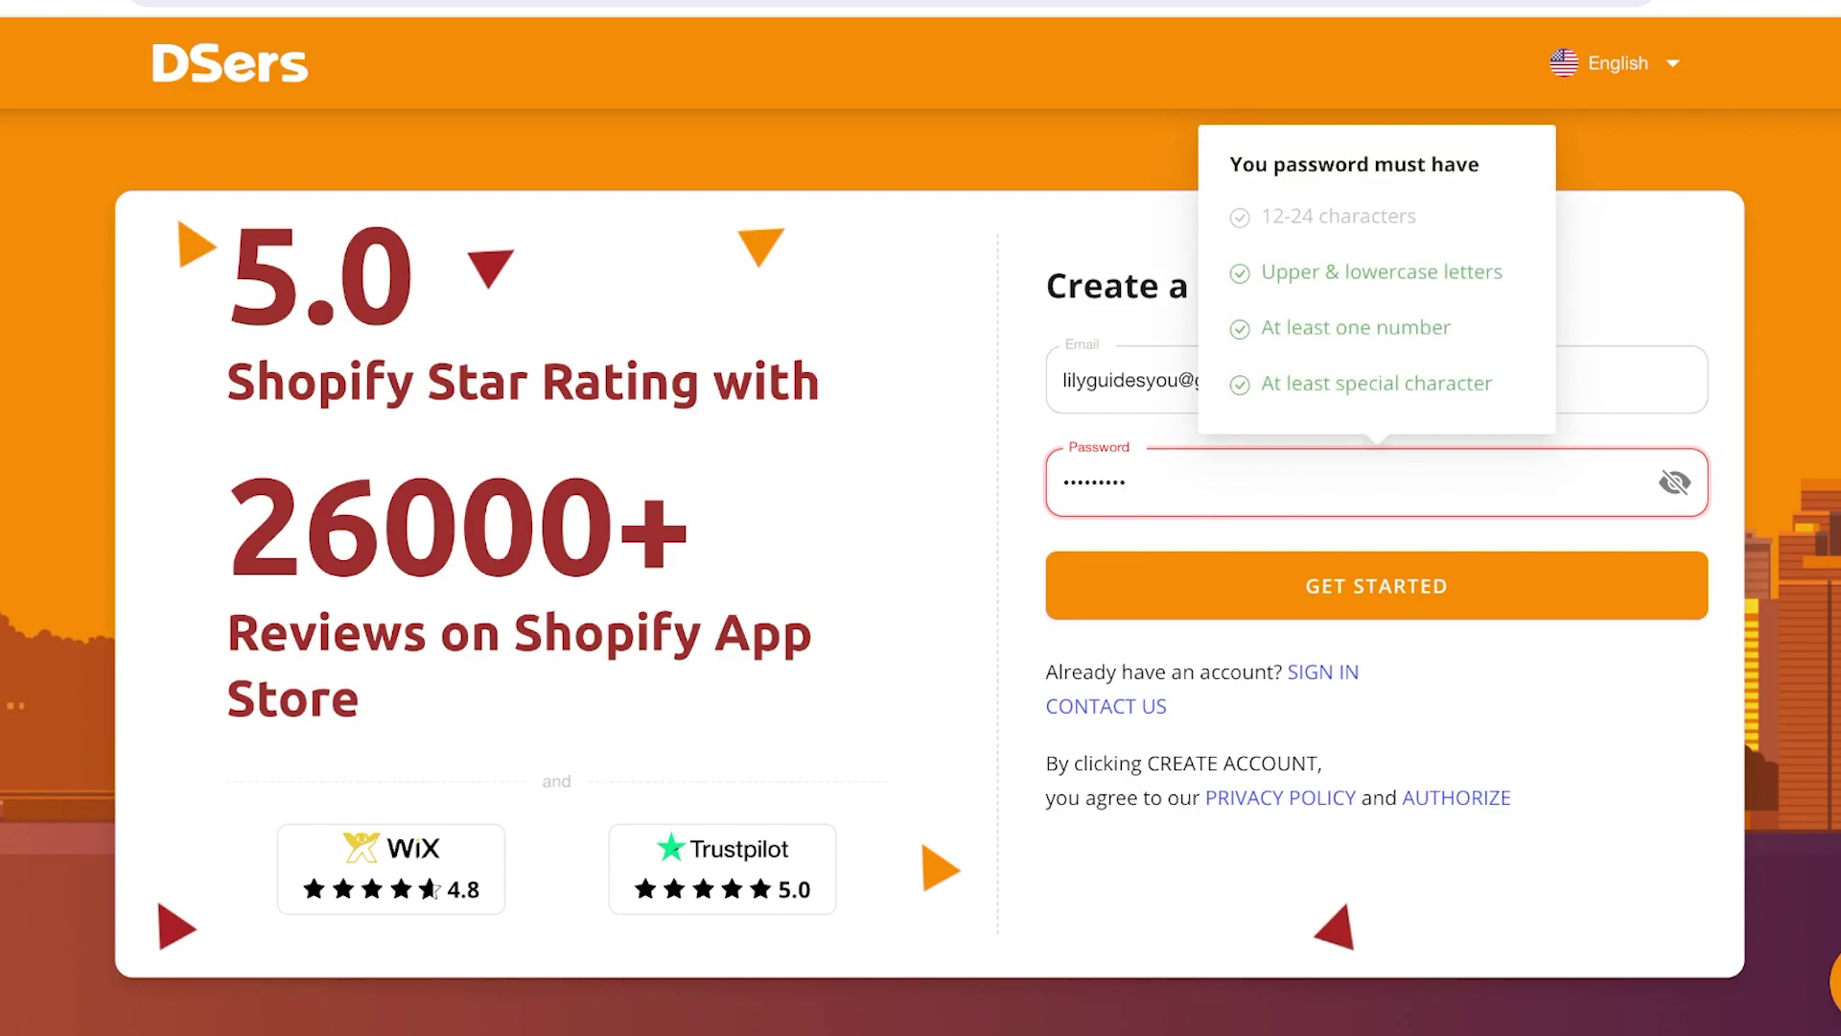
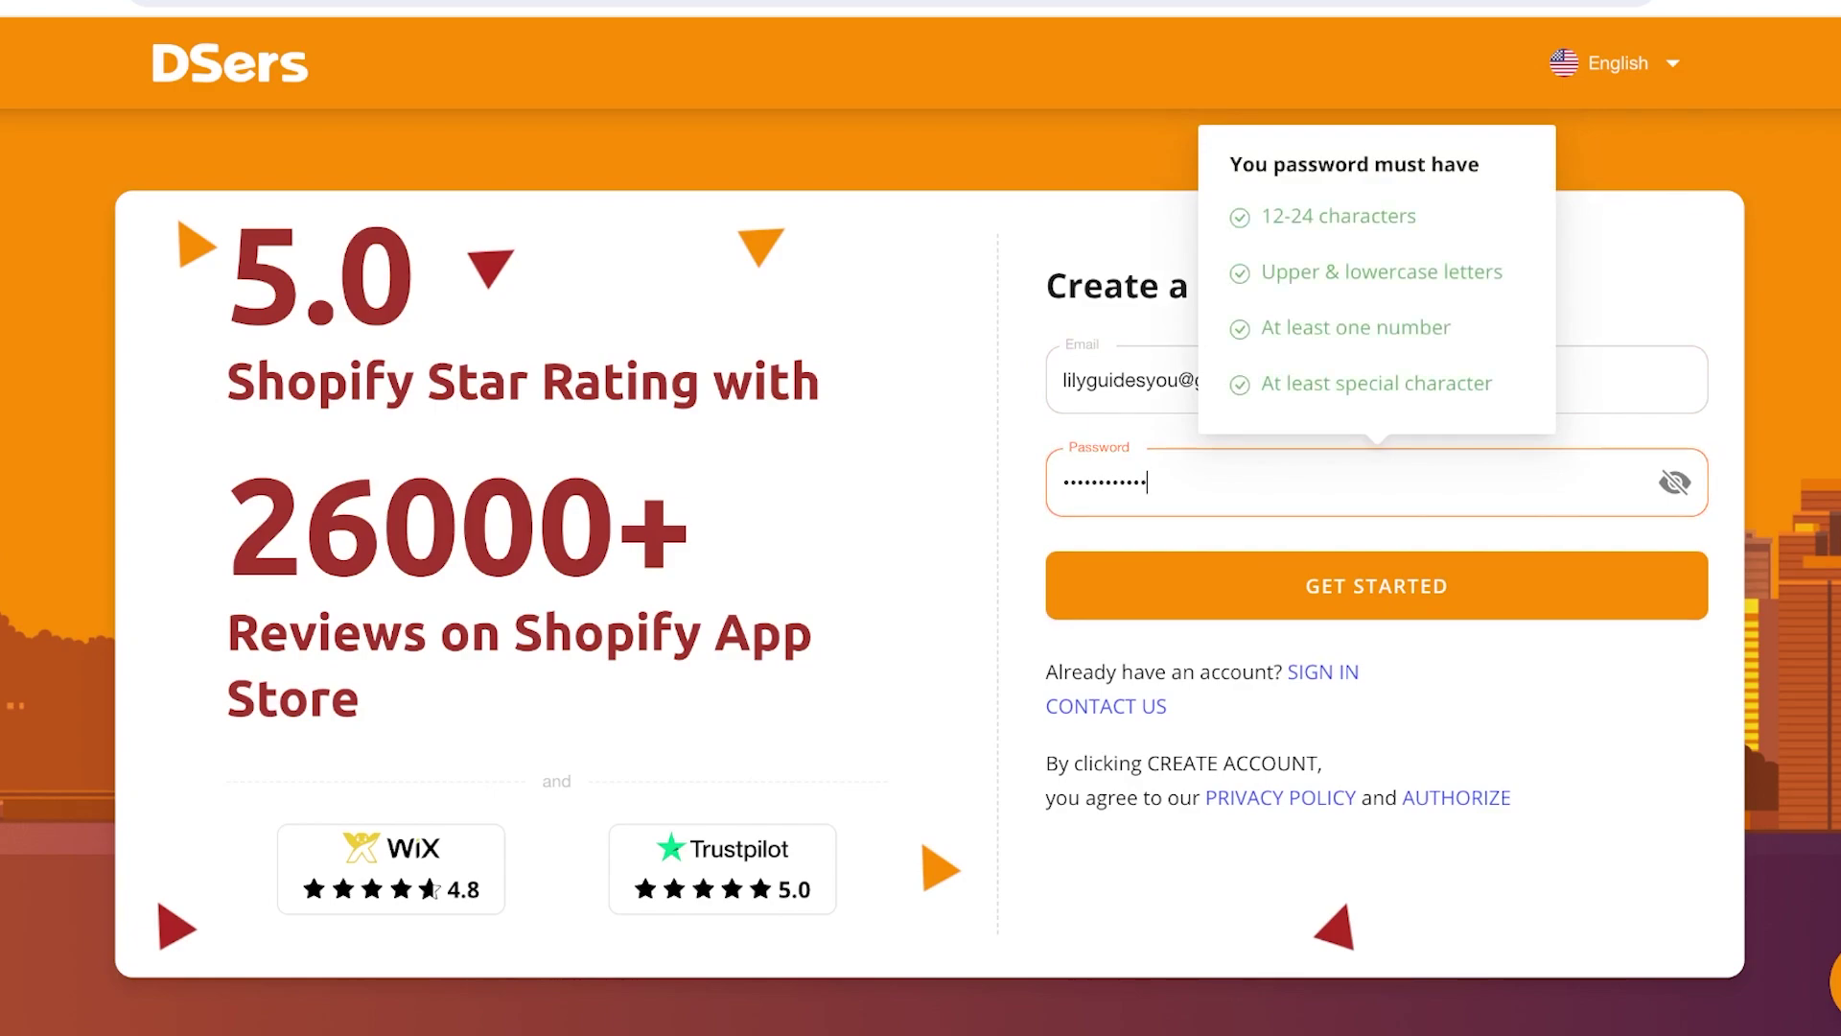
key(Return)
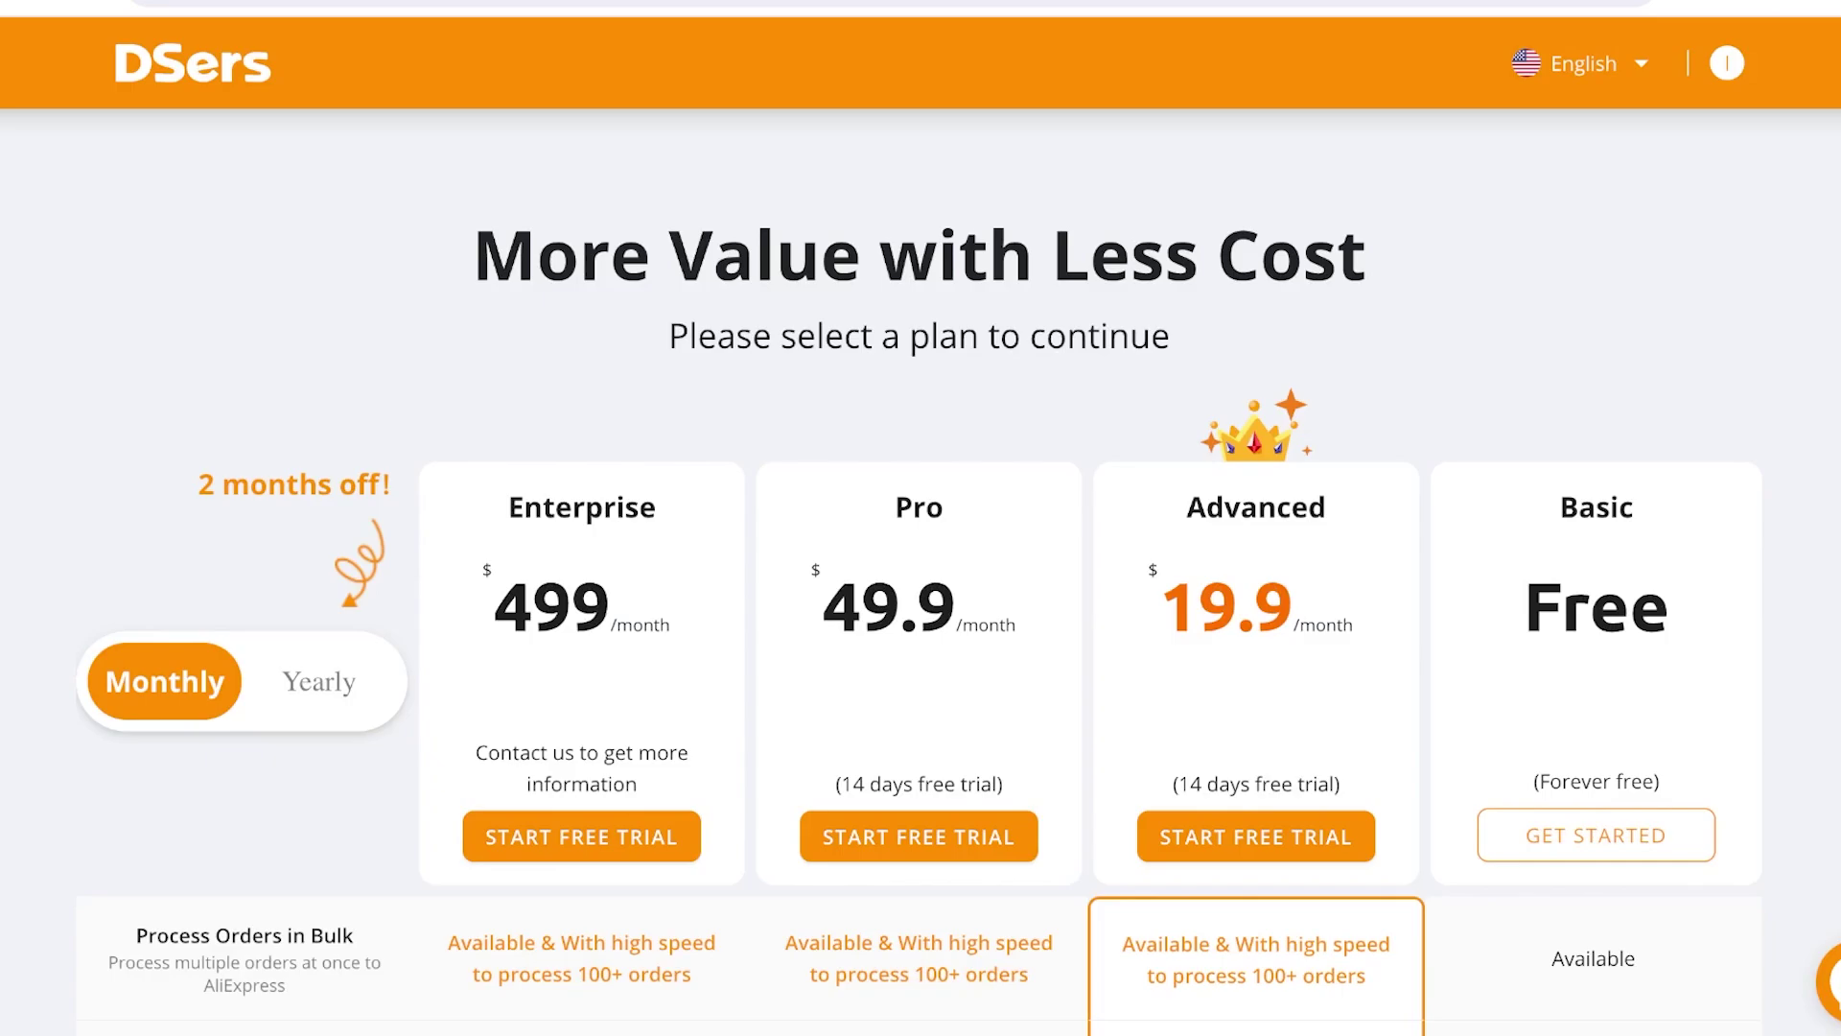
Link the AliExpress supplier card and authorise DSers to use the AliExpress account.
scroll(921, 672, down, 5)
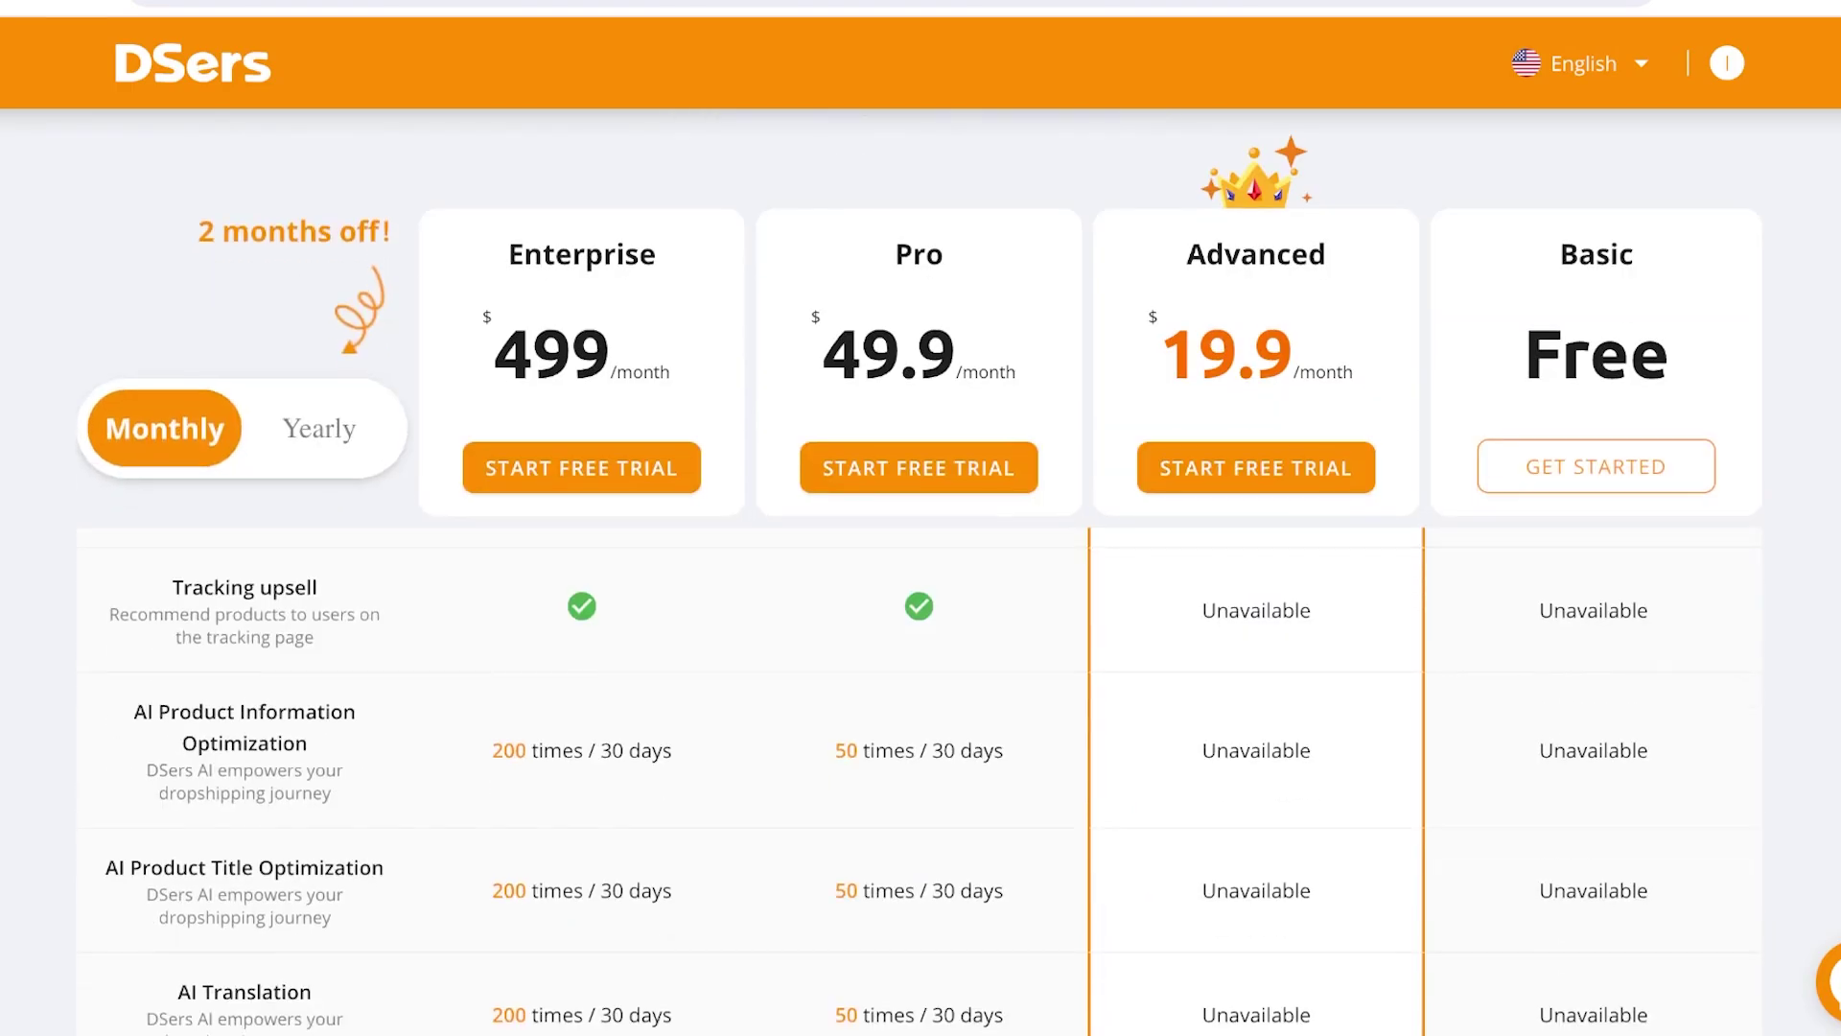
scroll(920, 671, up, 5)
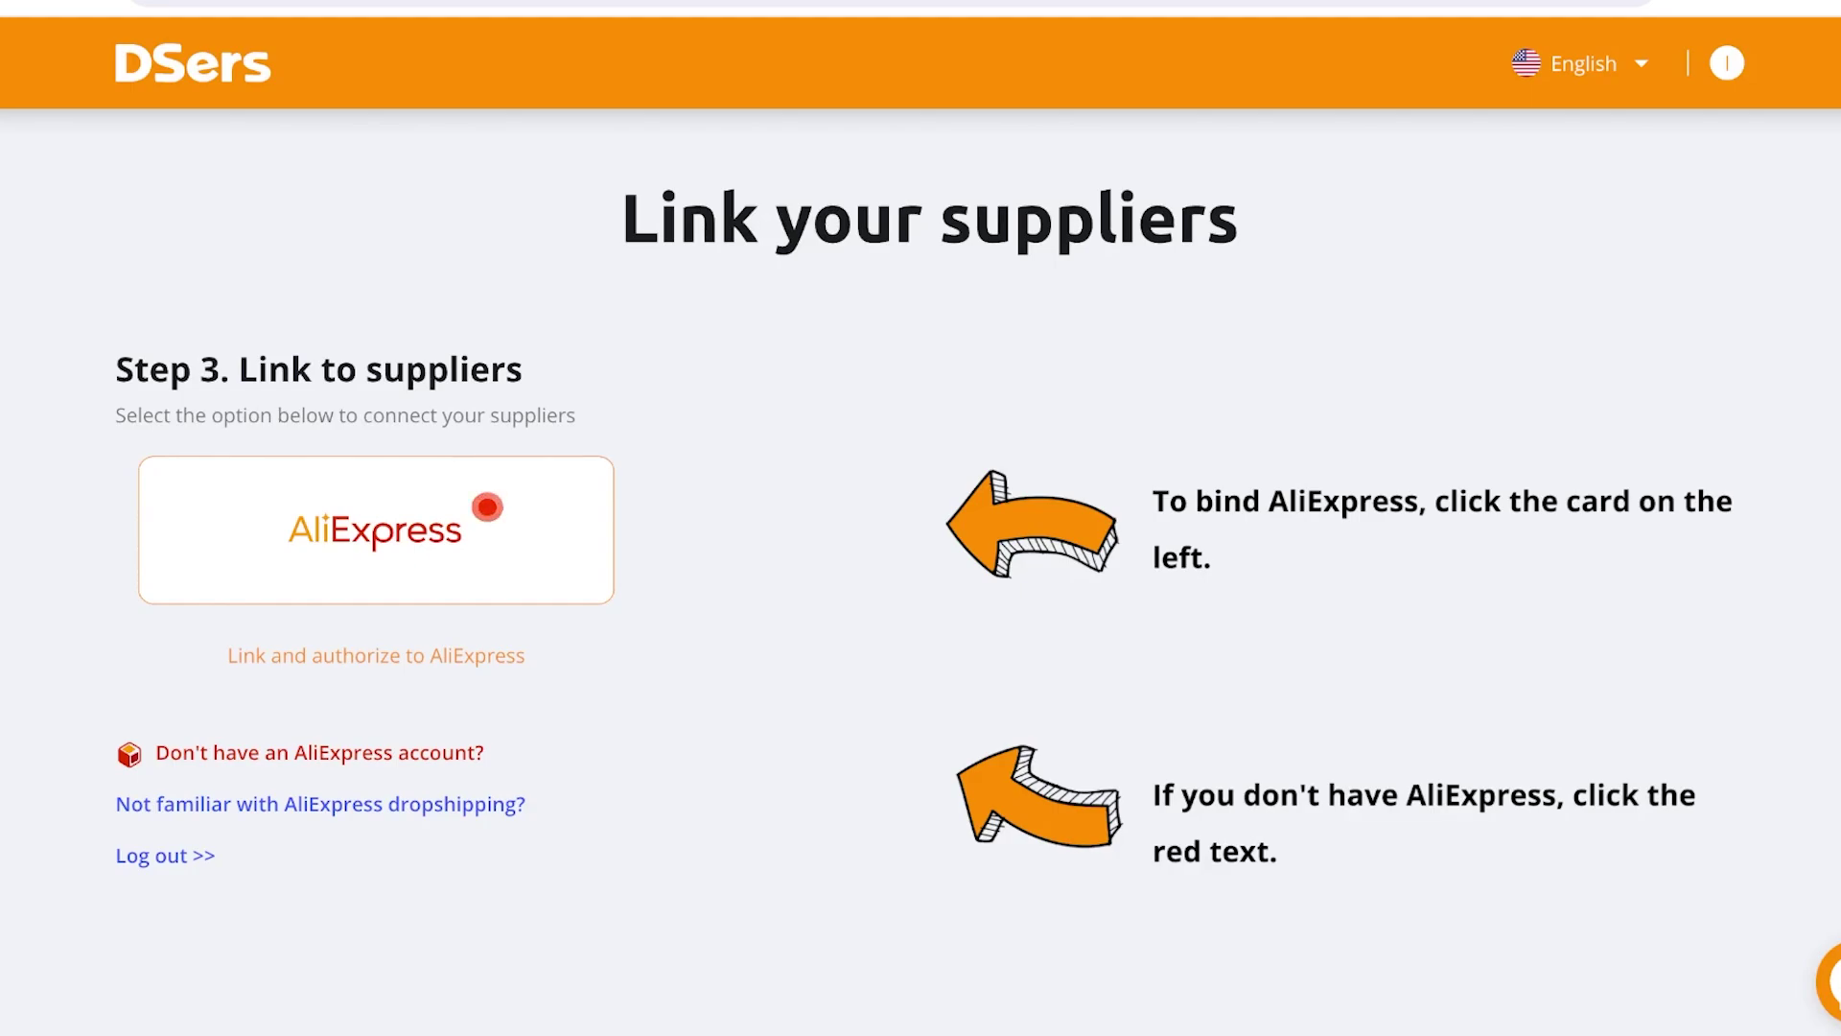
click(487, 506)
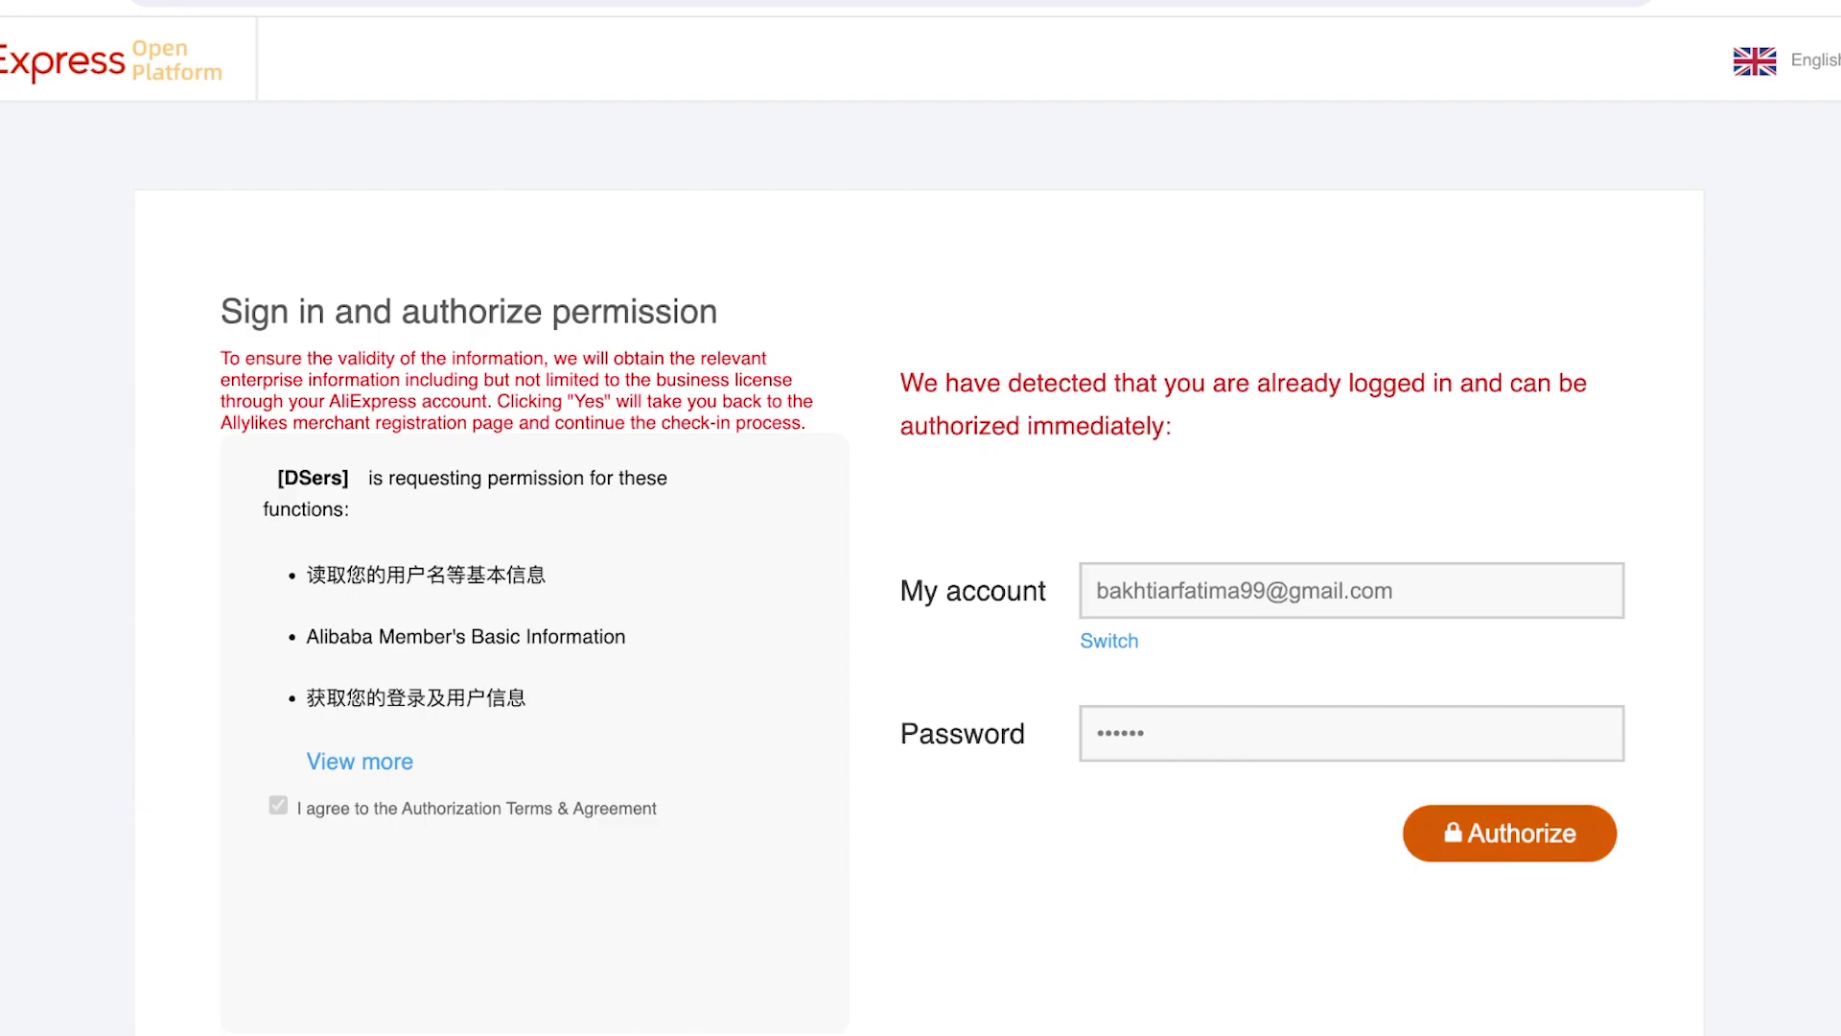
click(1509, 832)
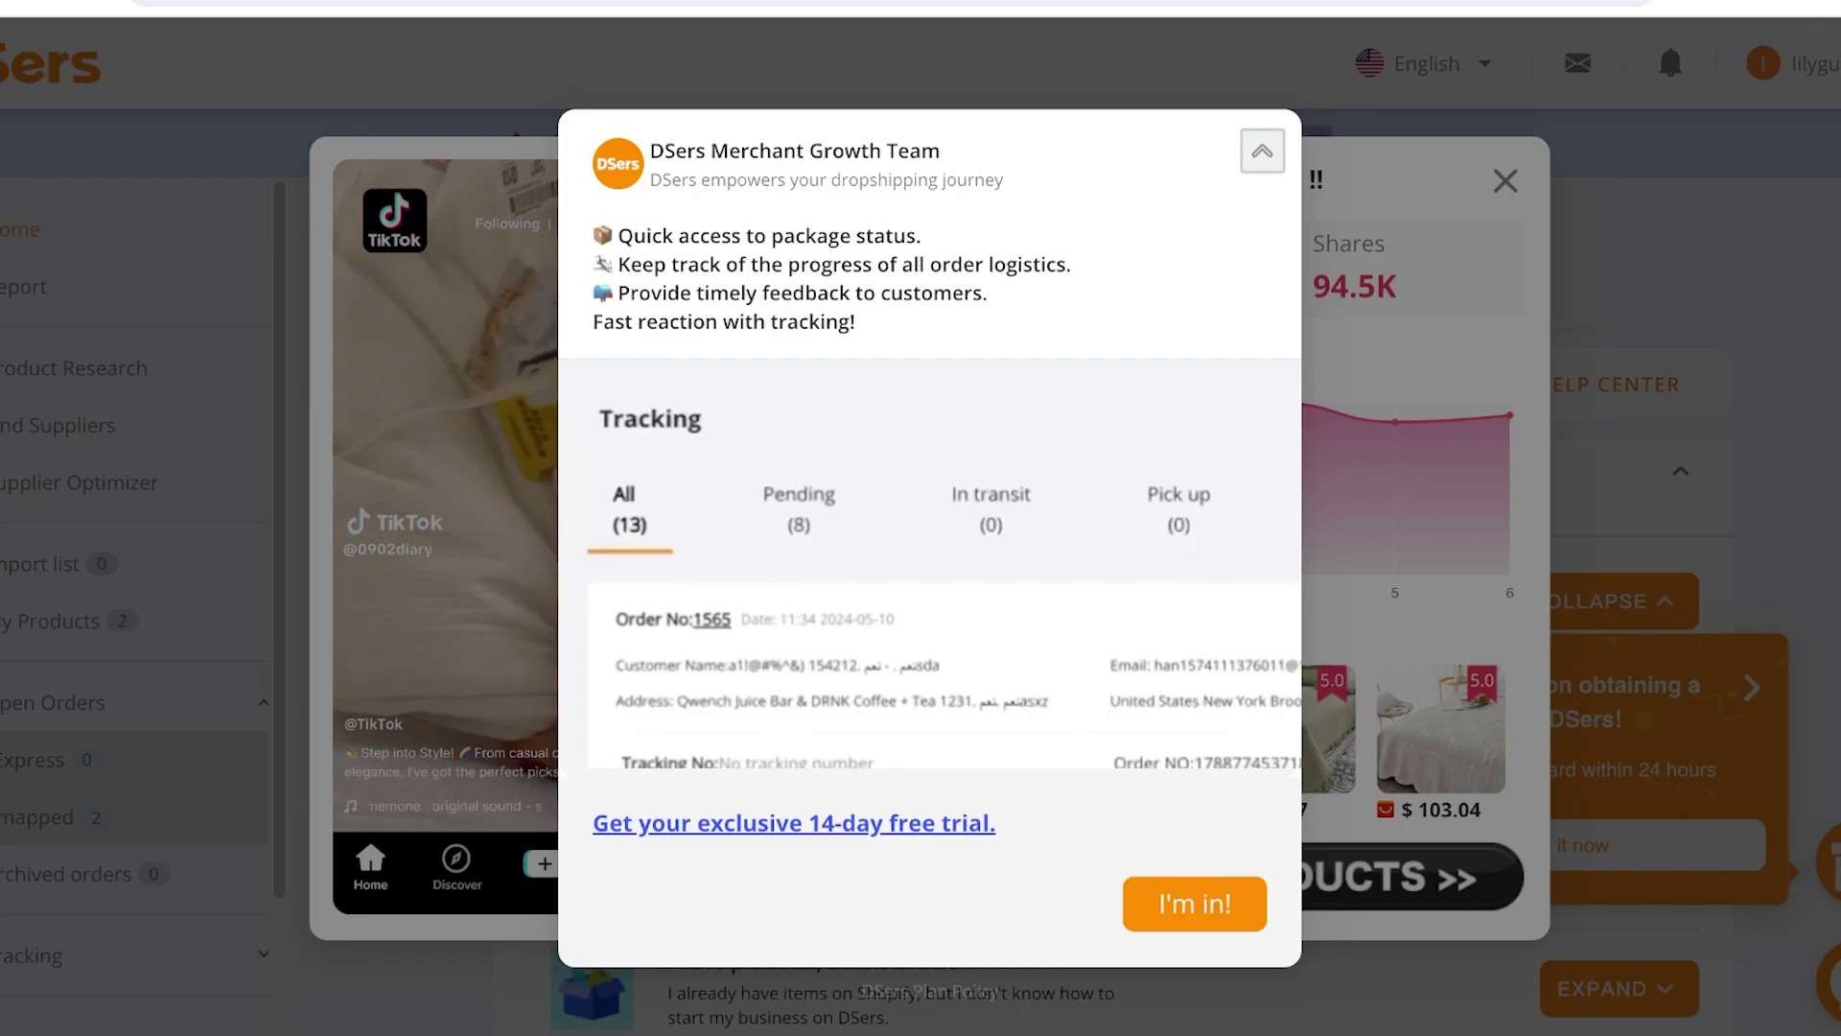
Dismiss the dashboard pop-ups and browse the Product Research and My Products pages.
key(Escape)
key(Escape)
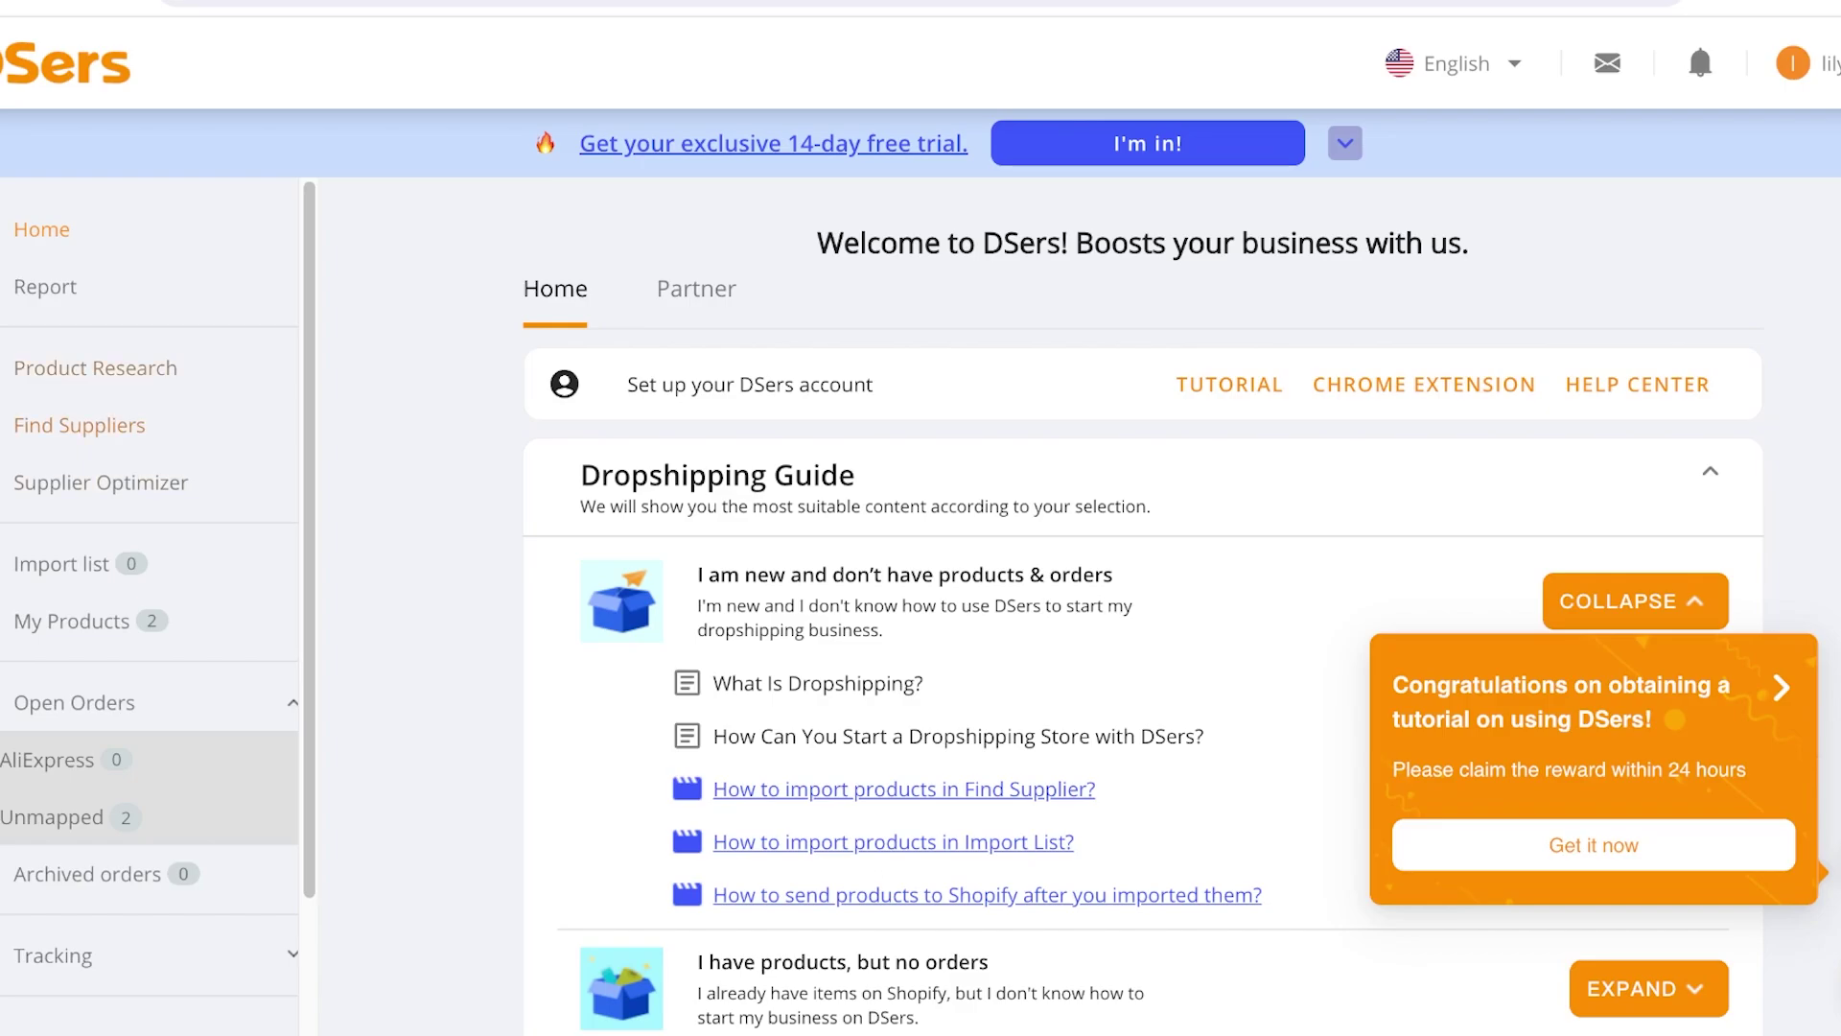
click(95, 368)
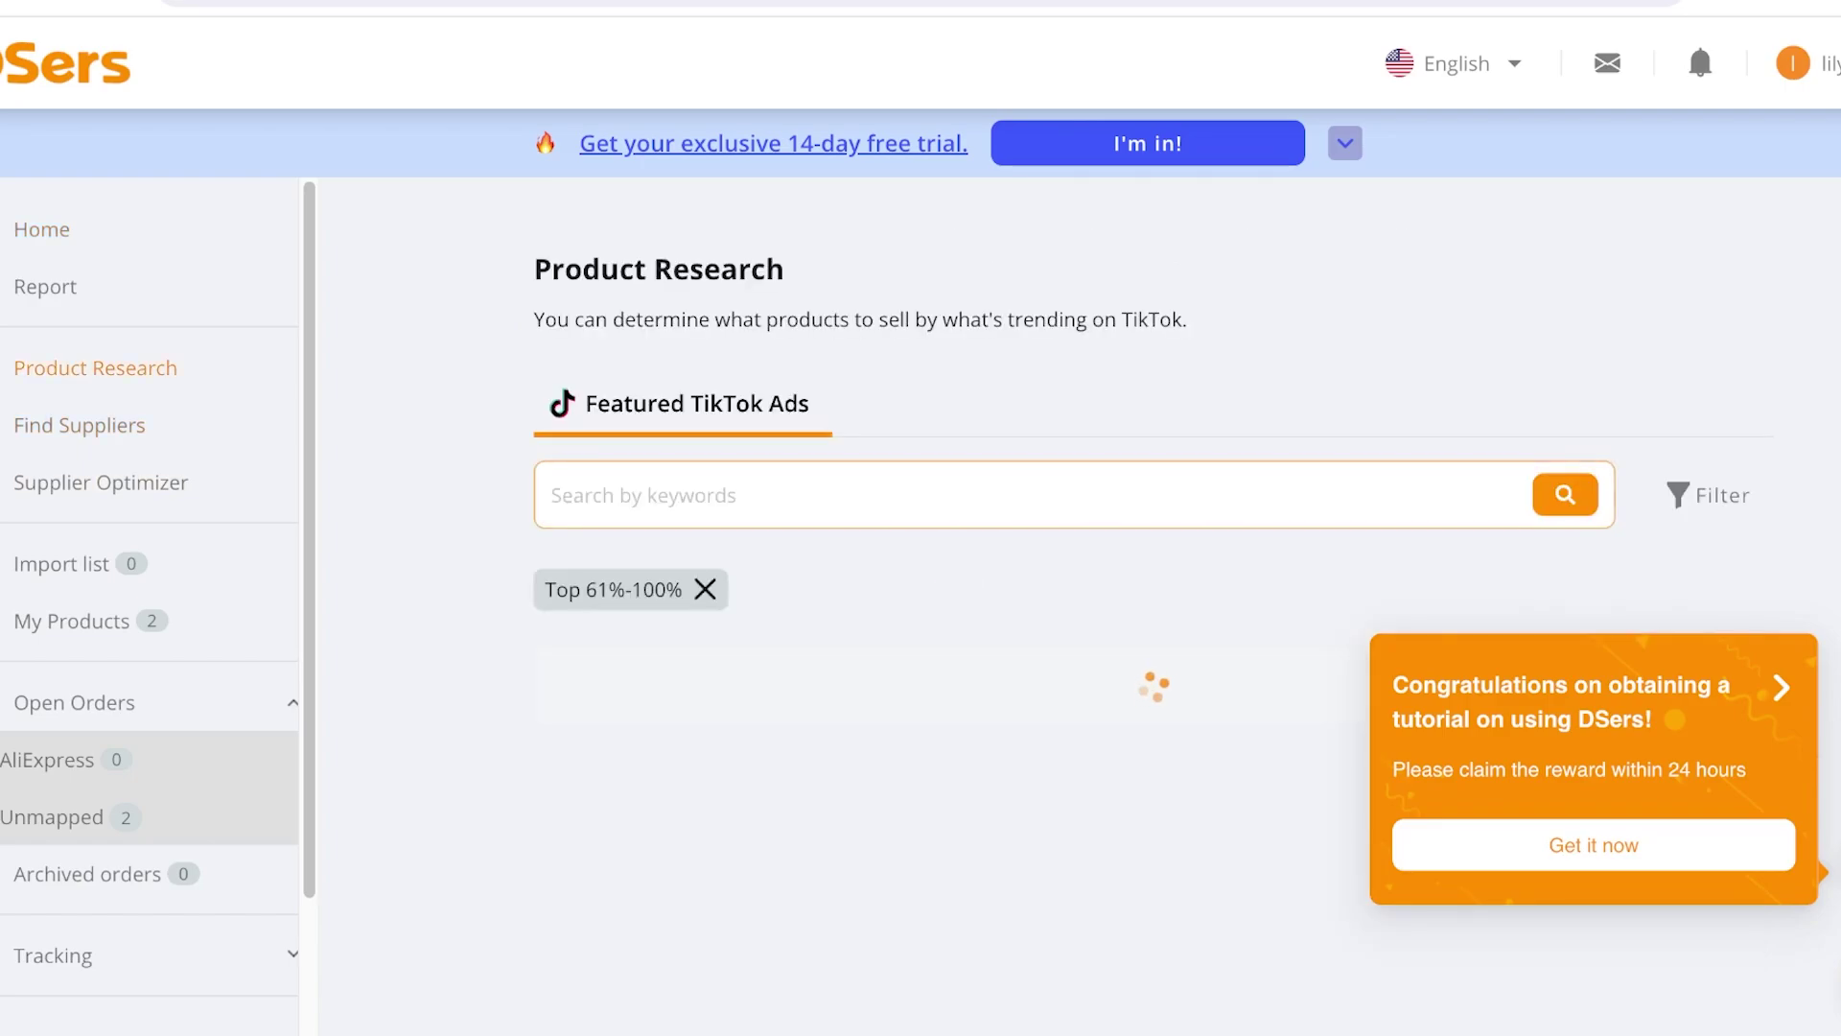
scroll(1141, 604, down, 7)
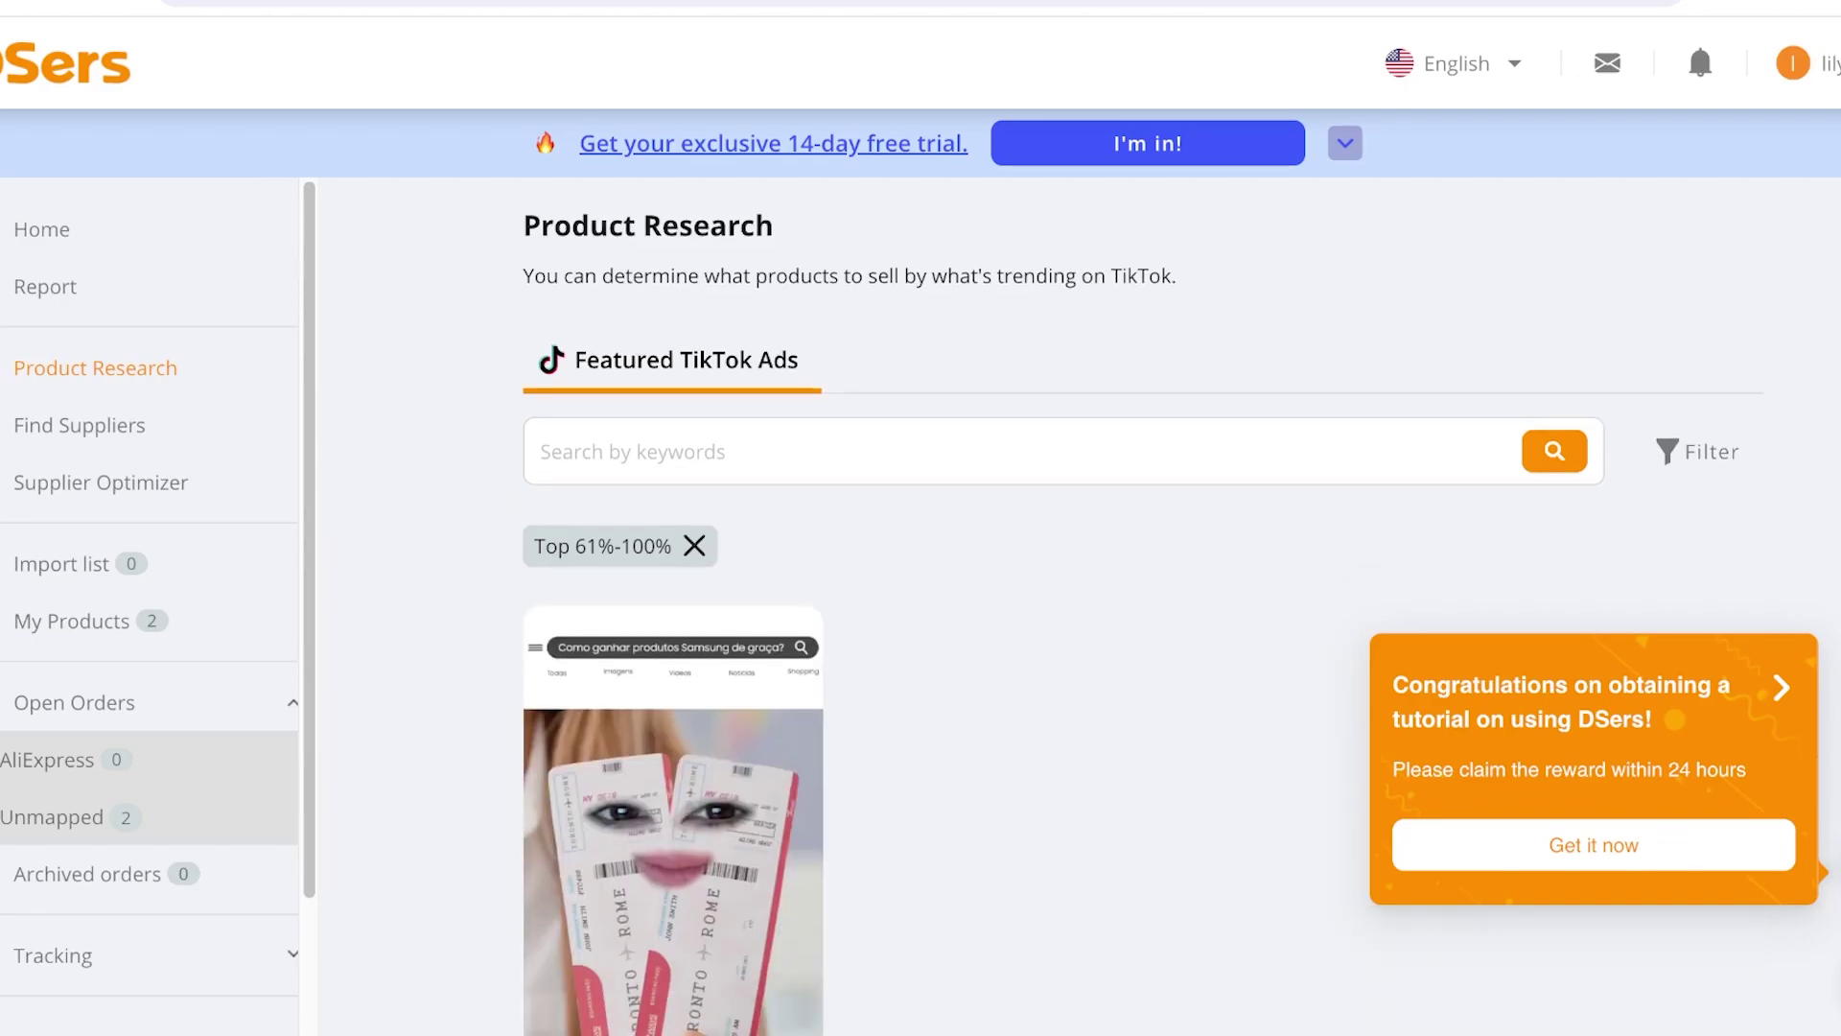
scroll(1141, 604, up, 7)
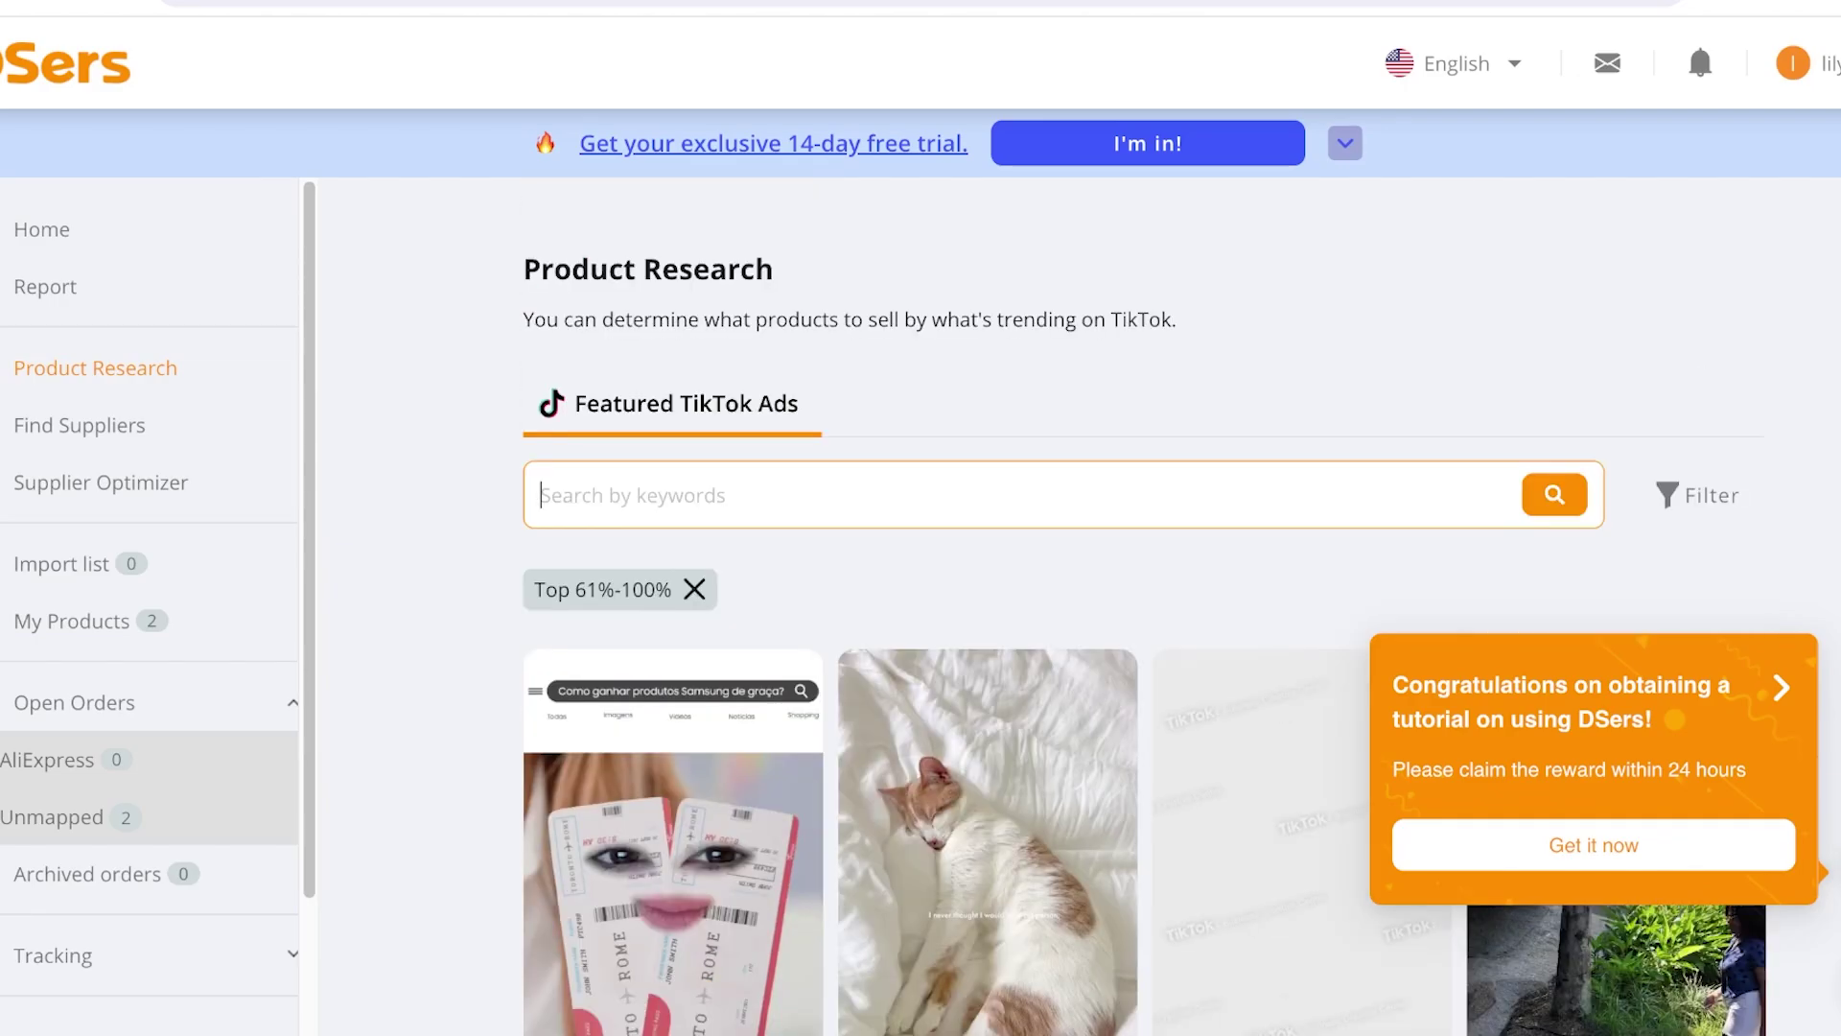
click(71, 621)
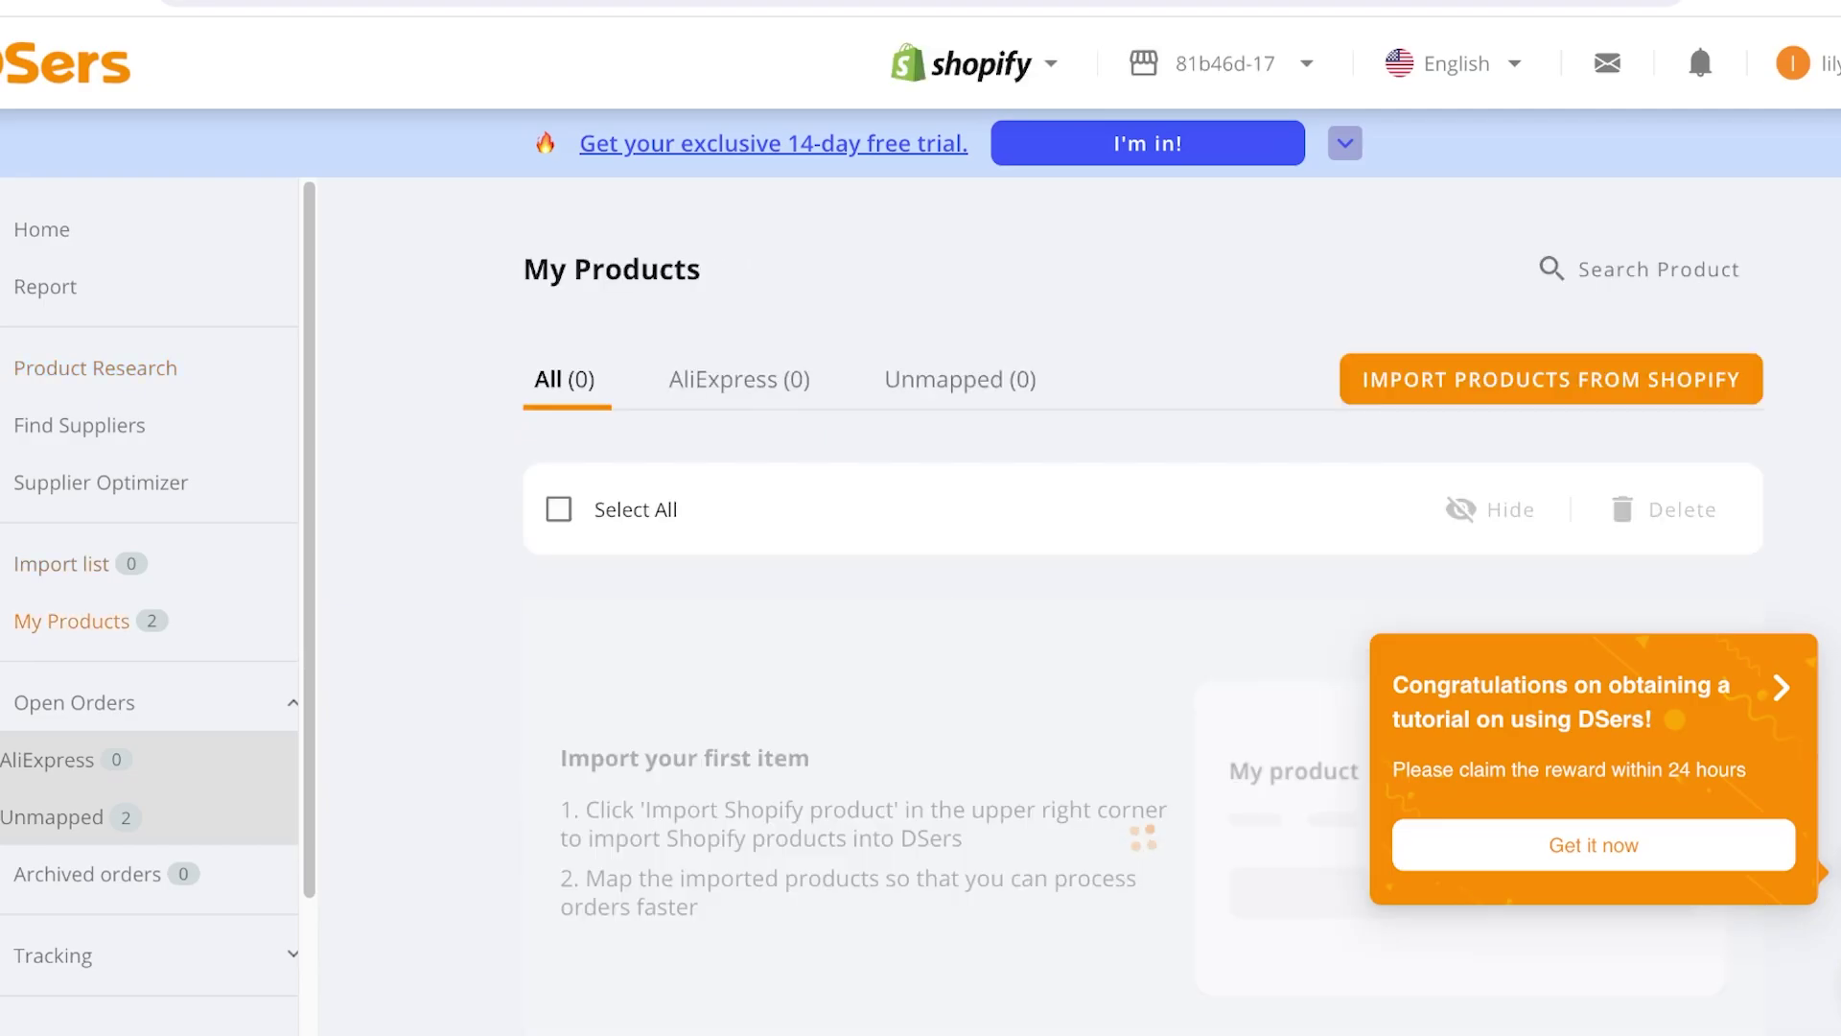
scroll(148, 604, down, 2)
scroll(1141, 605, down, 5)
scroll(1141, 604, up, 4)
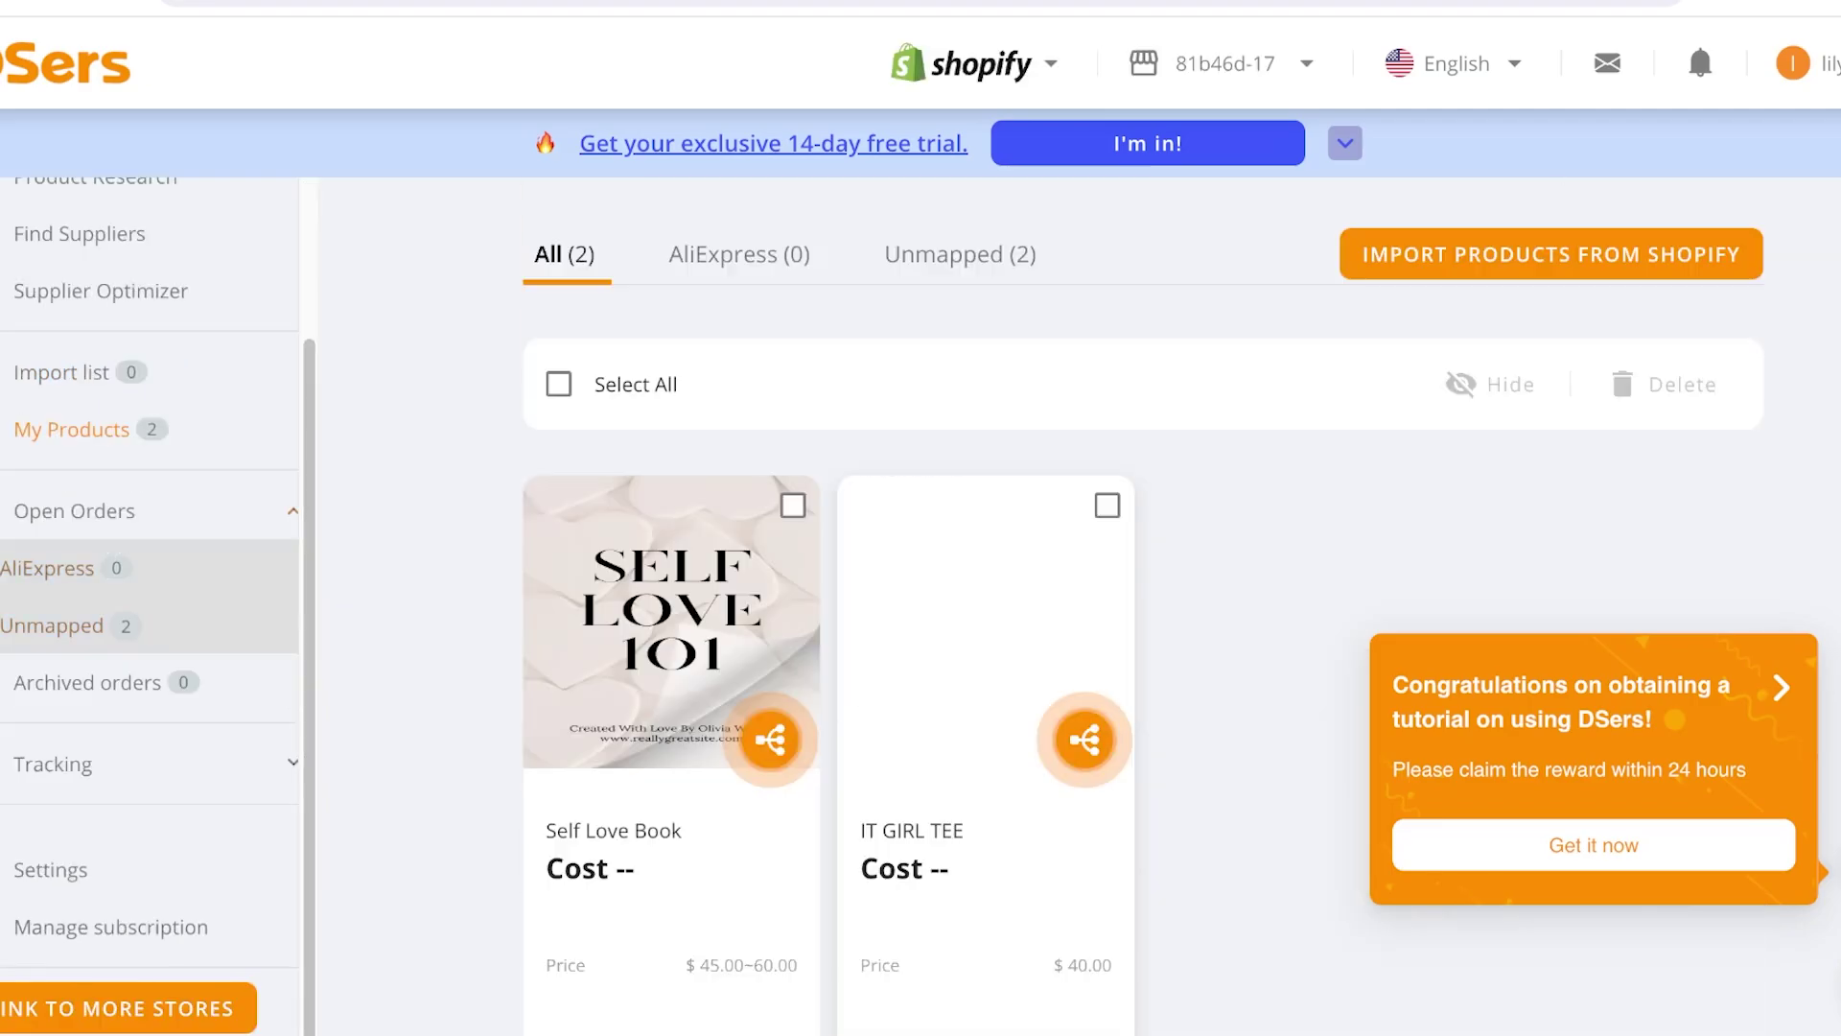
scroll(149, 604, up, 1)
Browse the Import list, Find Suppliers, Product Research and Home pages.
click(61, 445)
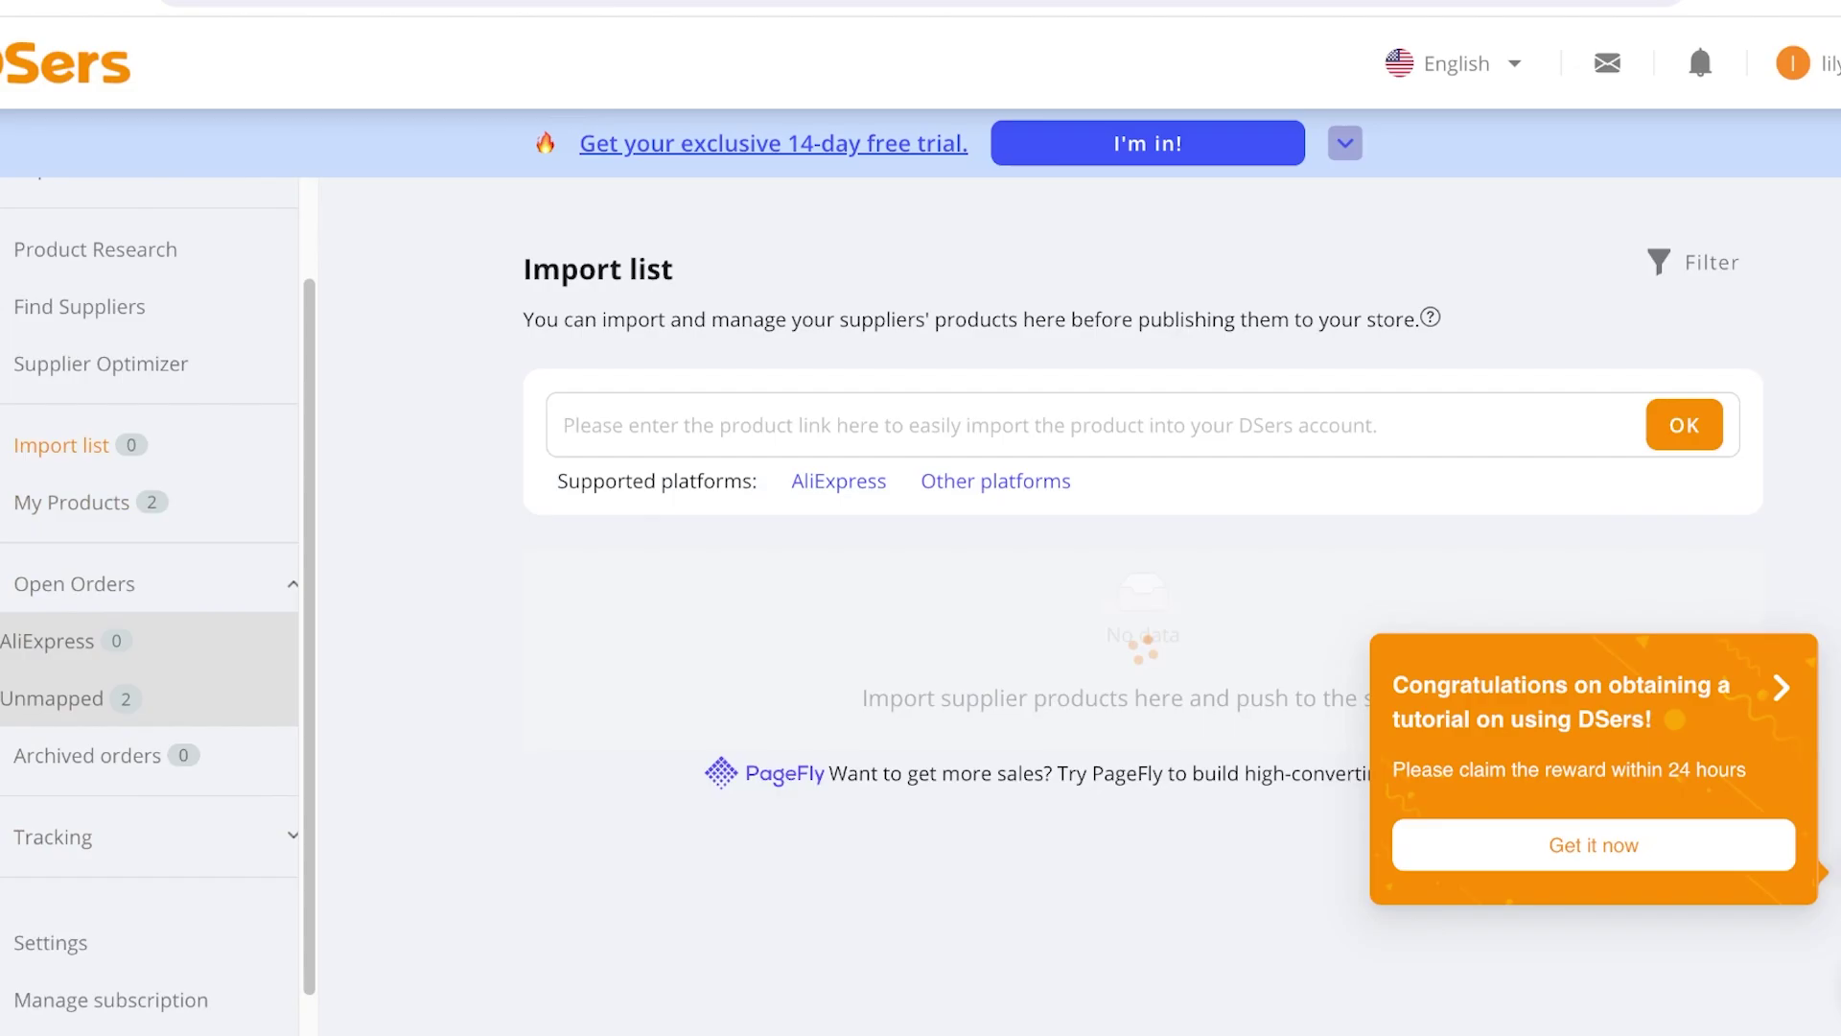
click(79, 307)
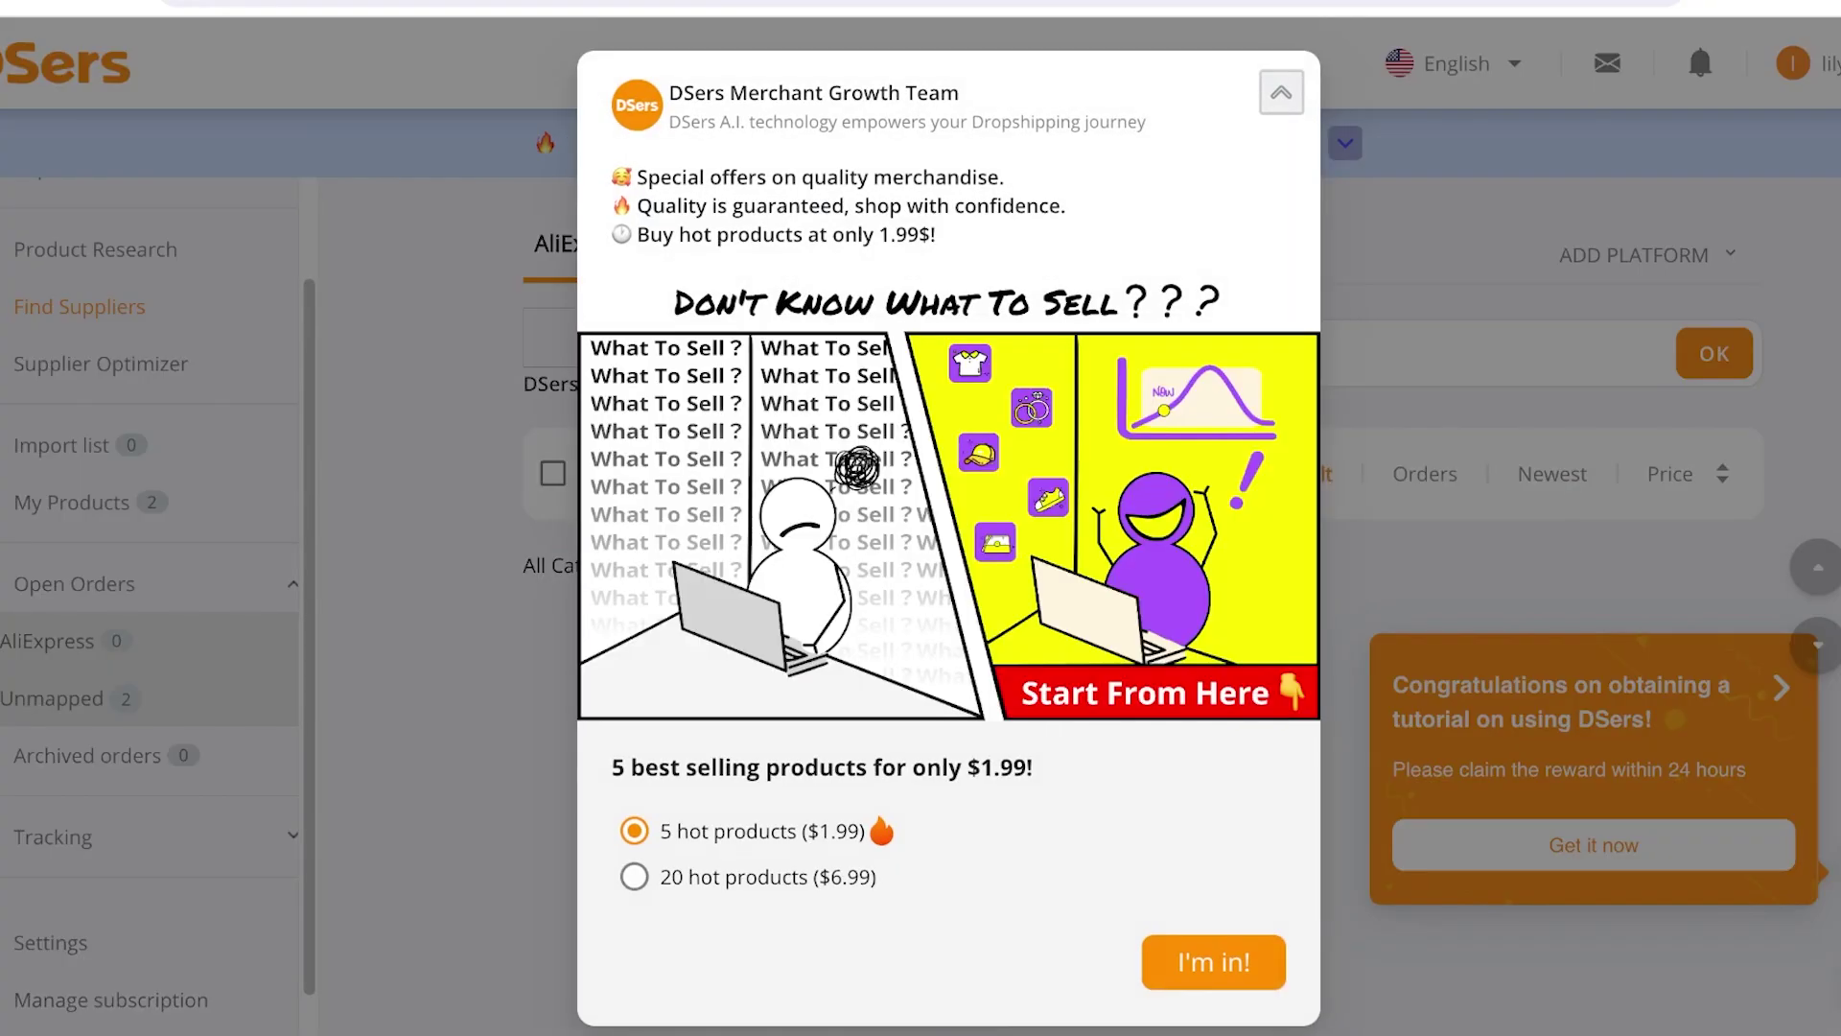
key(Escape)
click(95, 250)
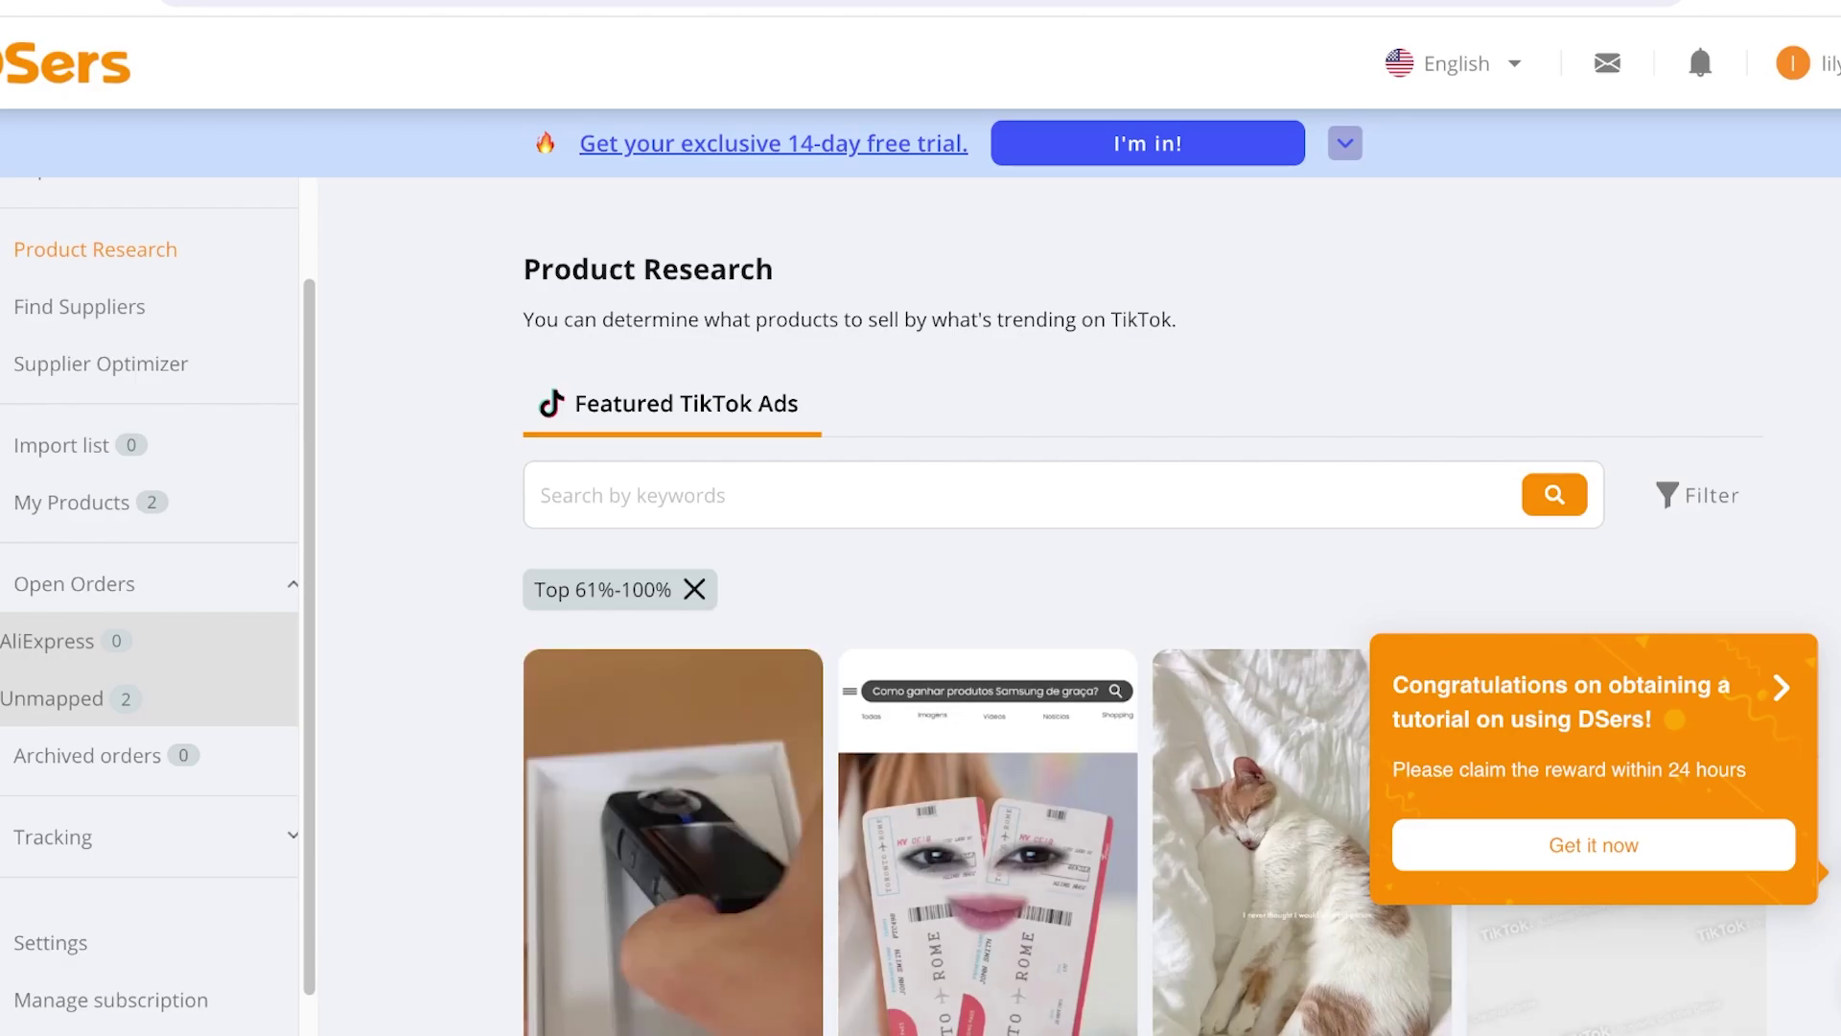
scroll(149, 575, up, 2)
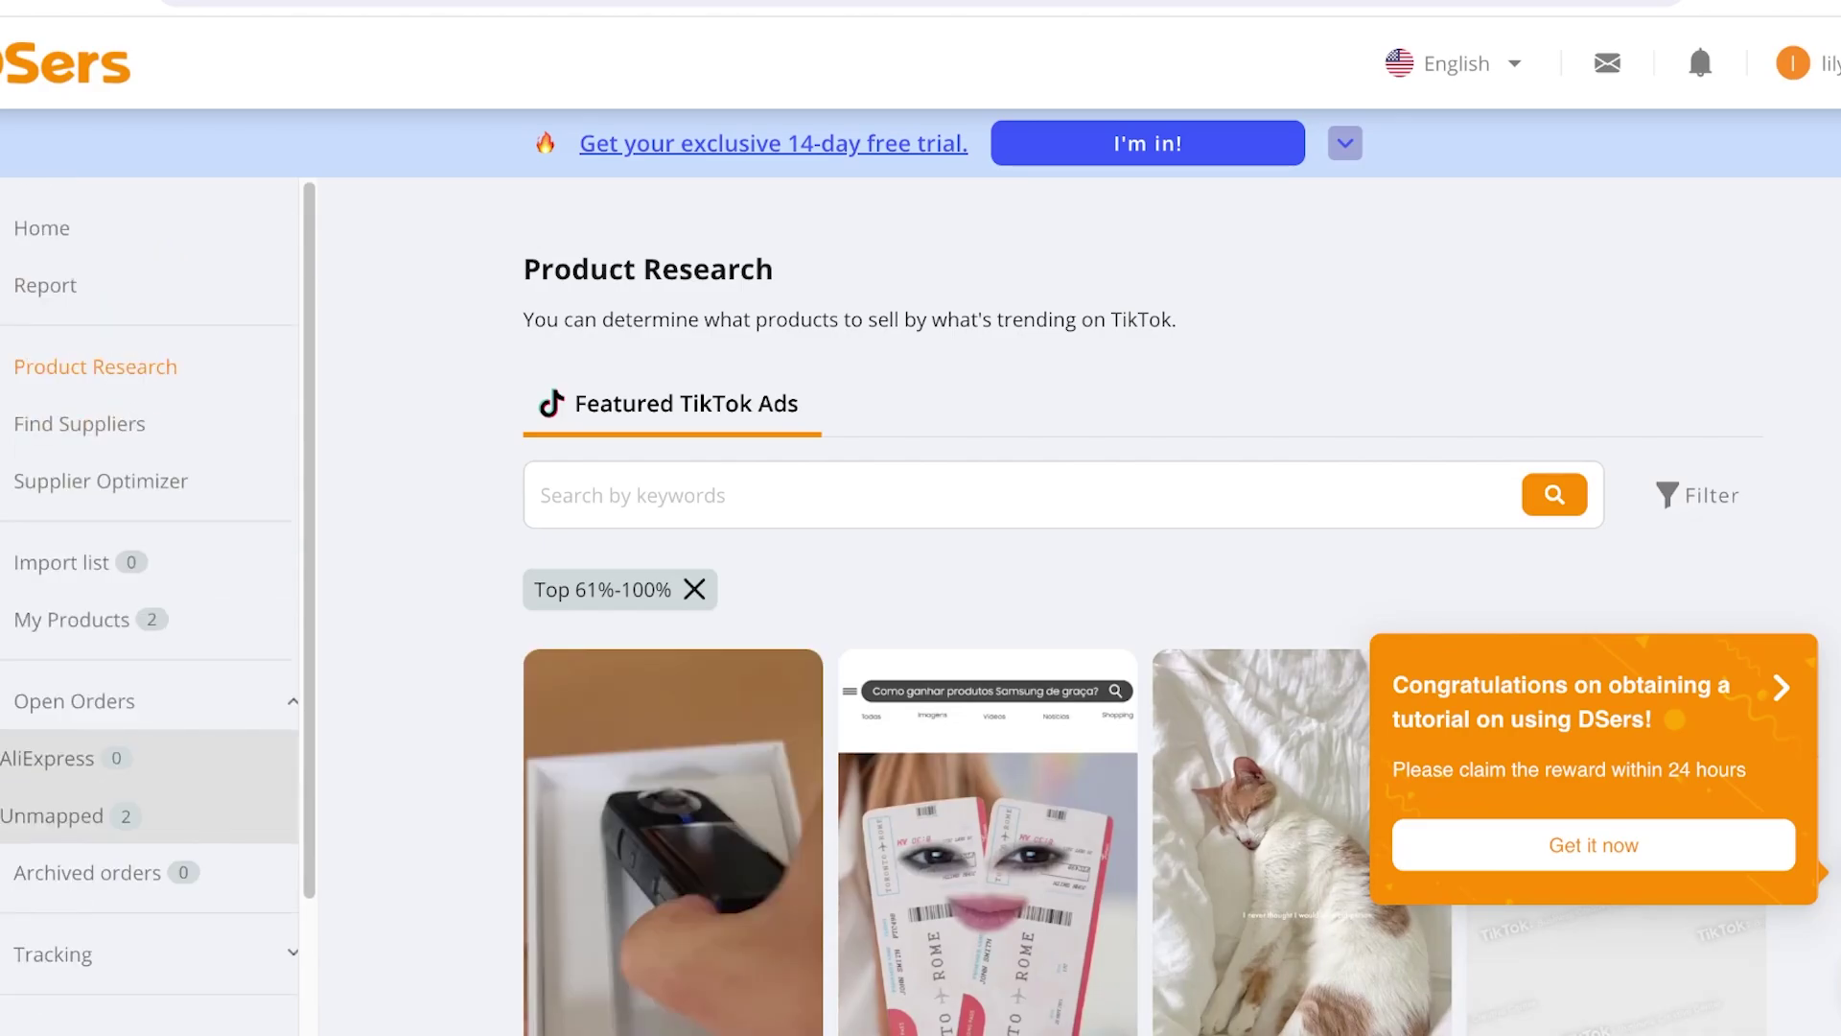
click(41, 229)
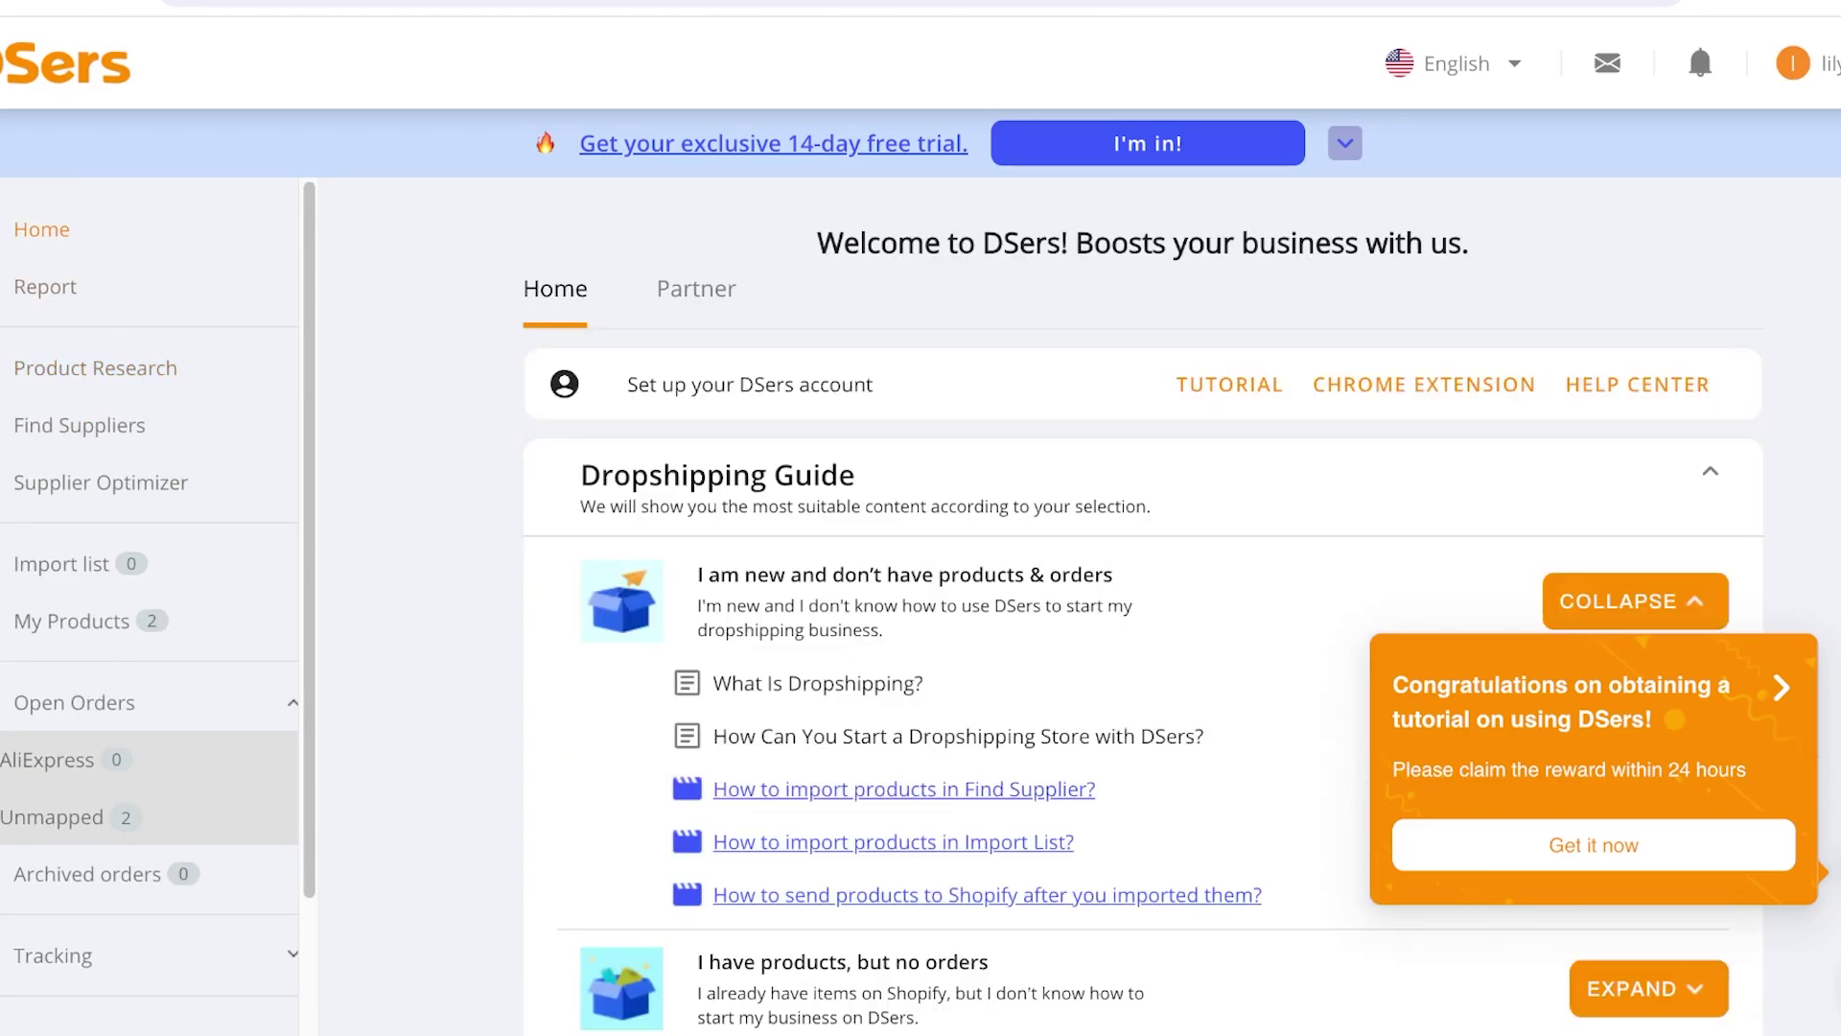
key(alt+Left)
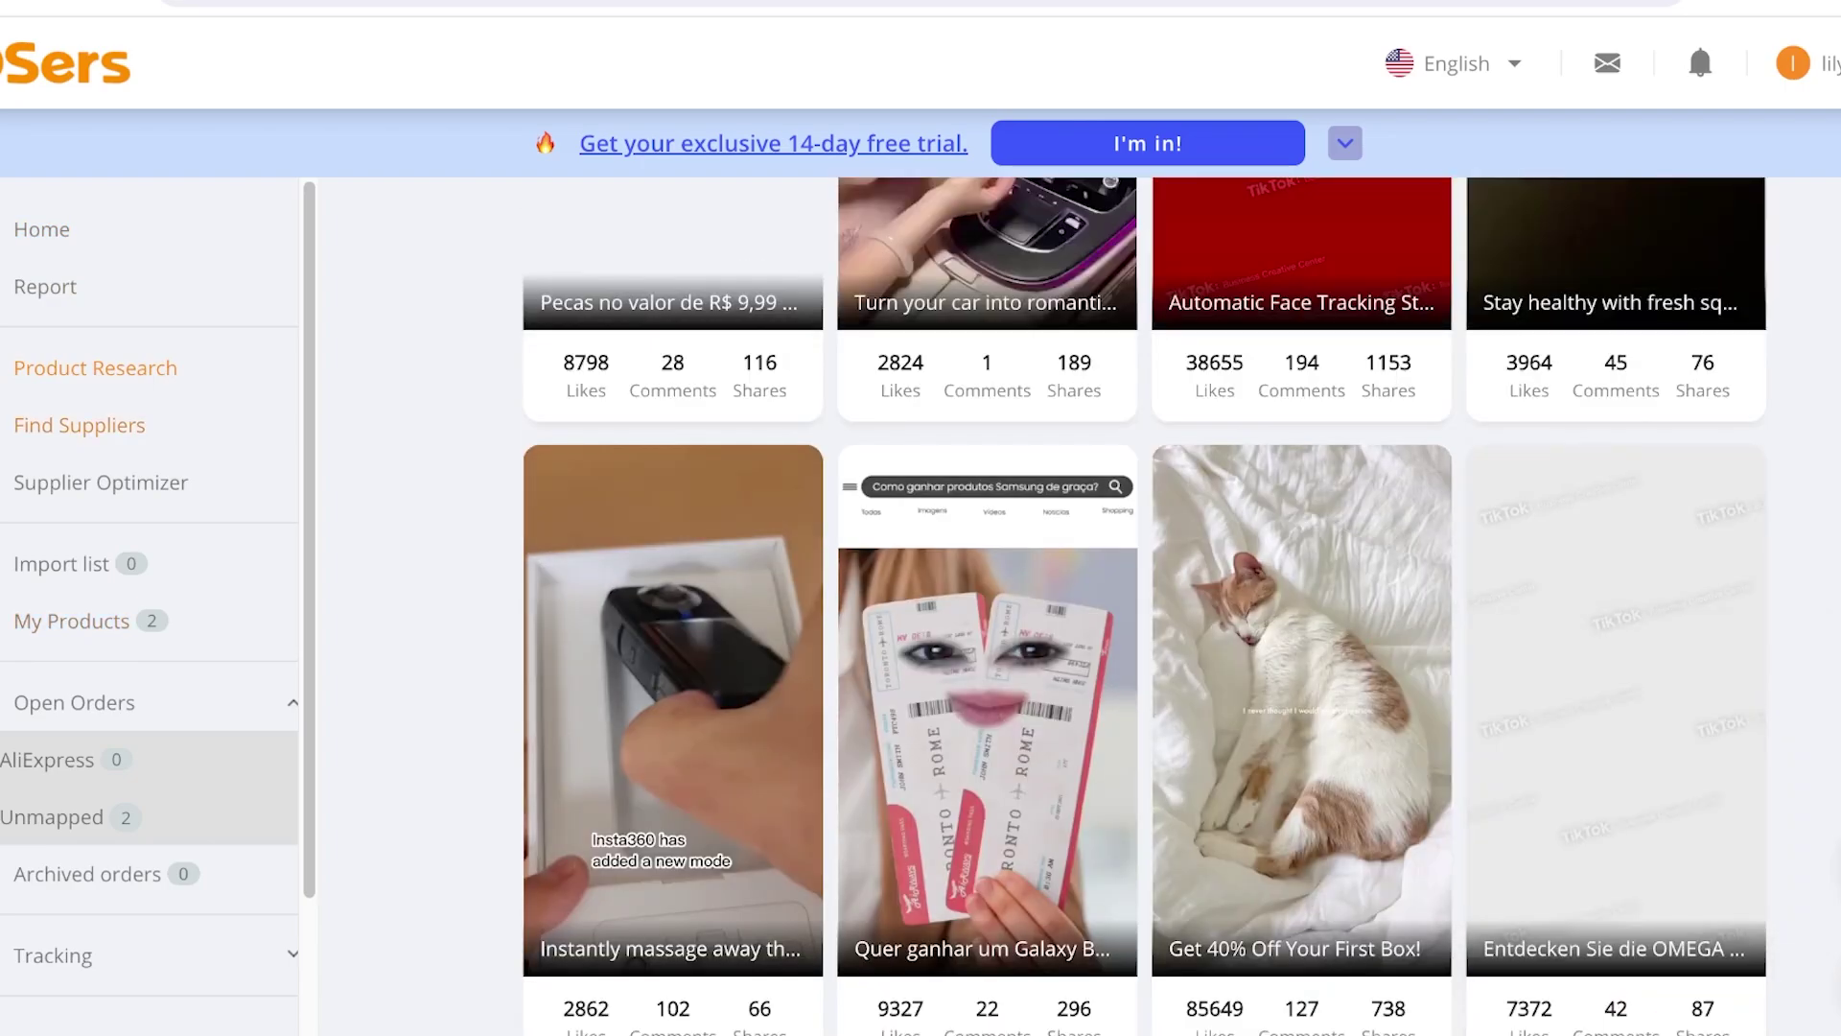
Return through Find Suppliers and Supplier Optimizer to the empty Import list.
key(alt+Left)
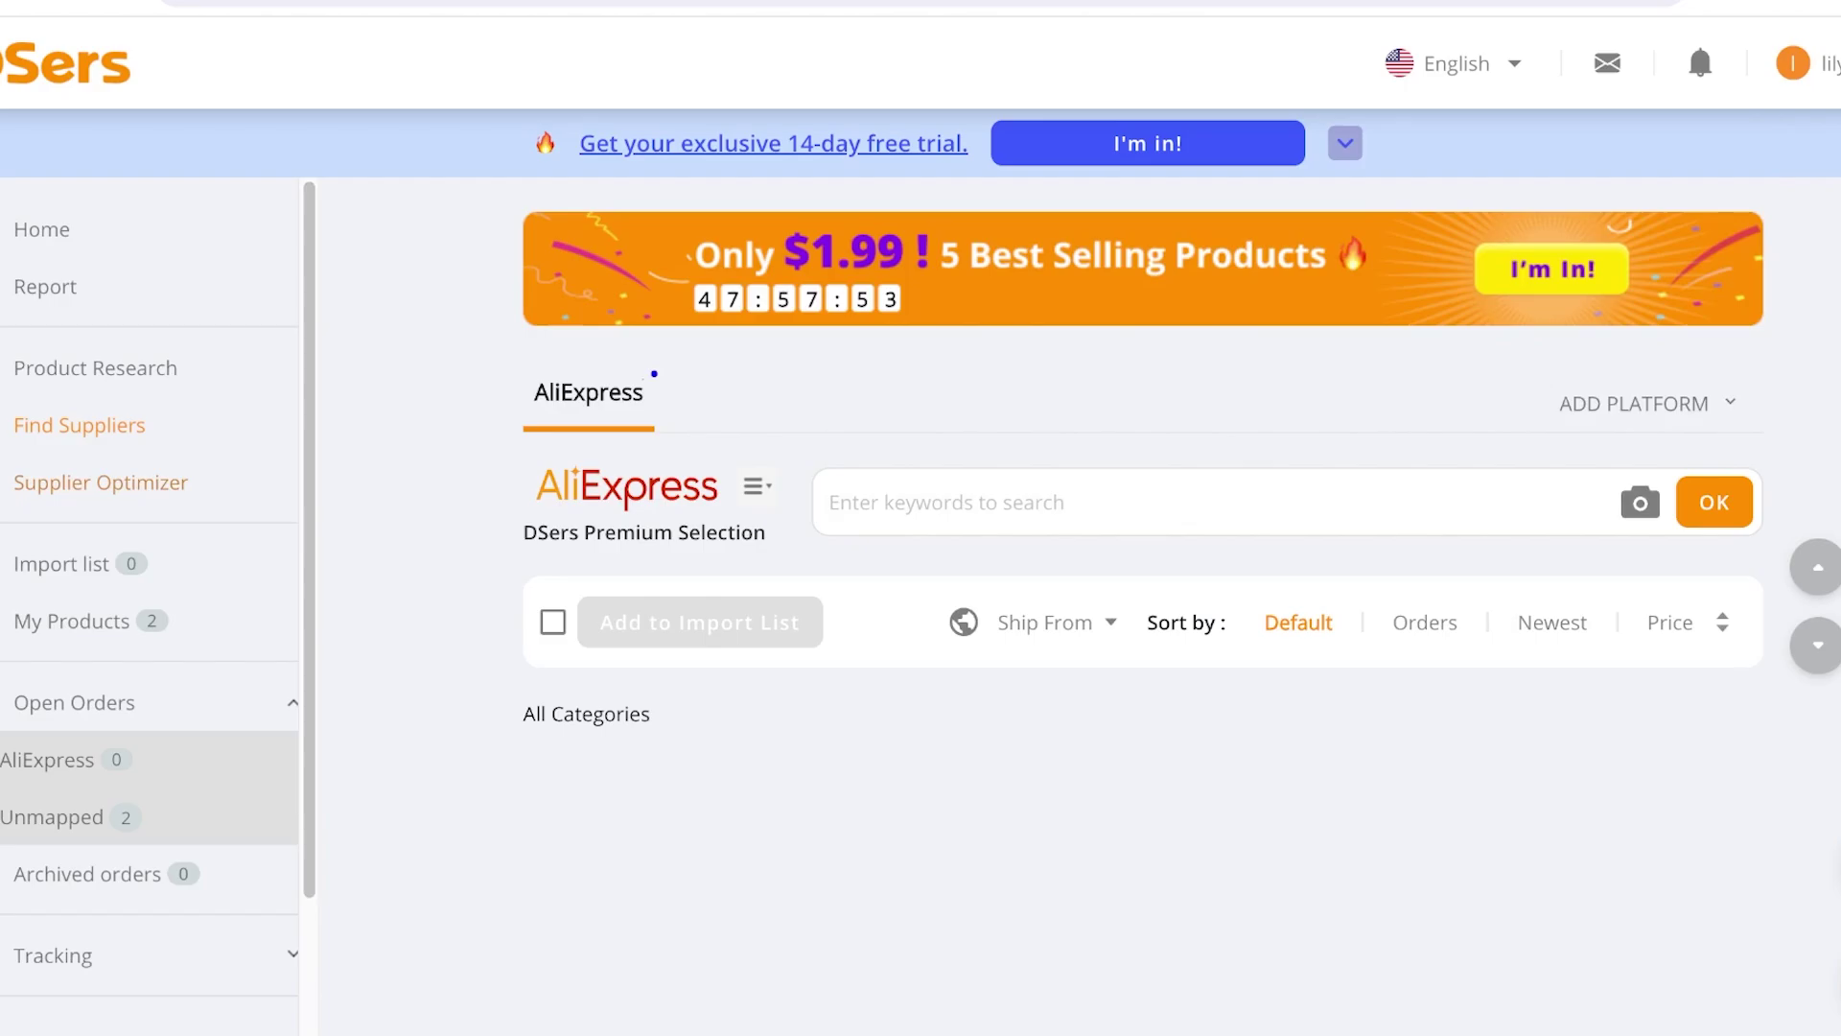
click(101, 482)
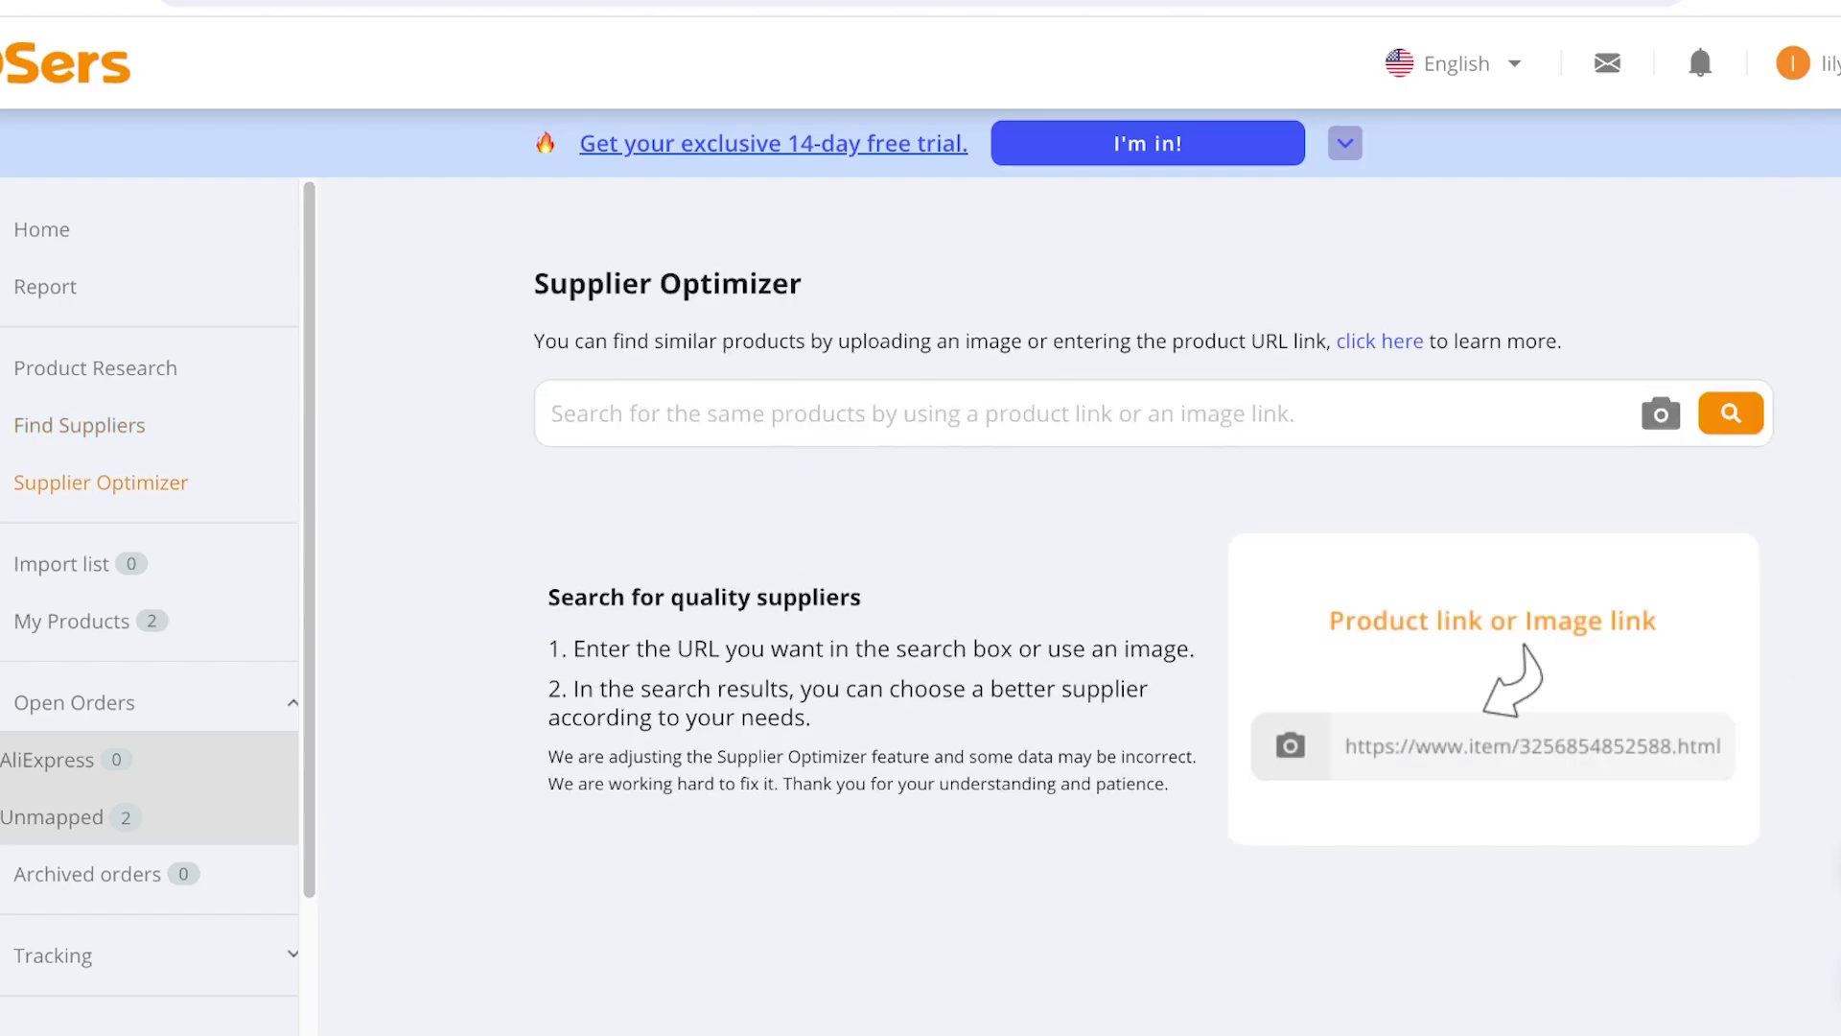
click(42, 567)
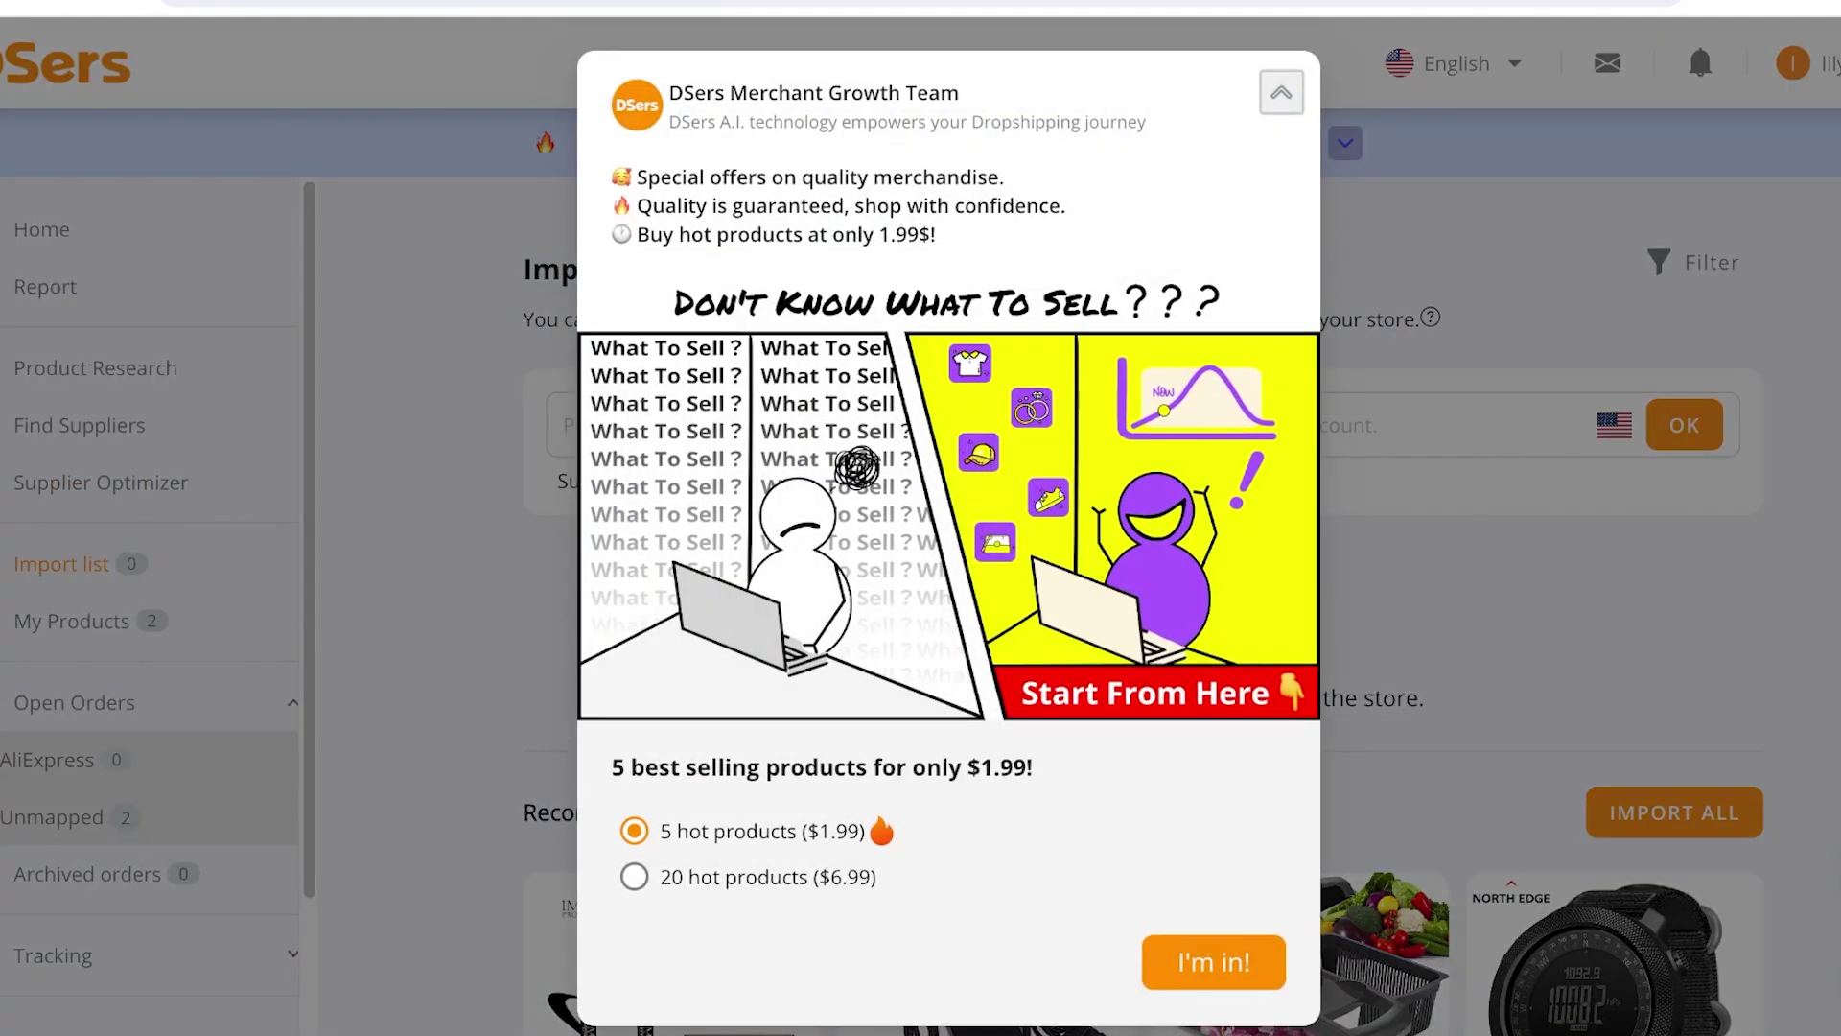
key(Escape)
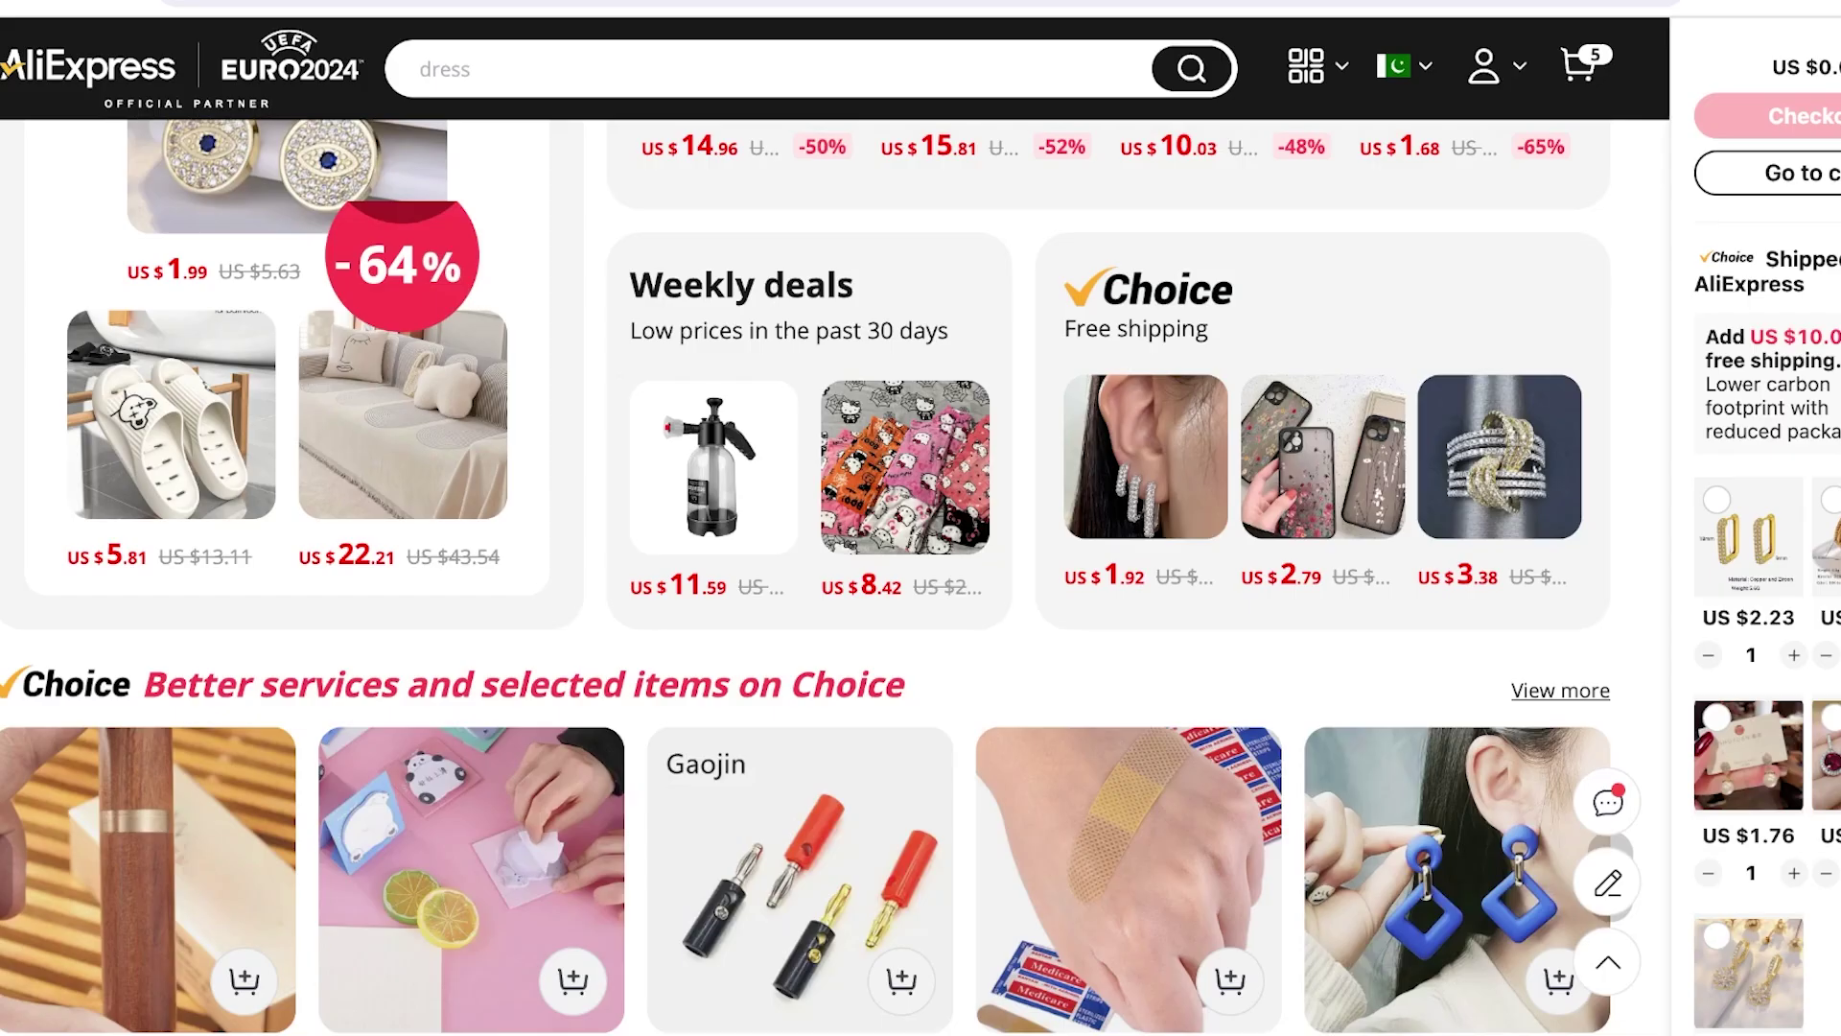
scroll(801, 537, down, 15)
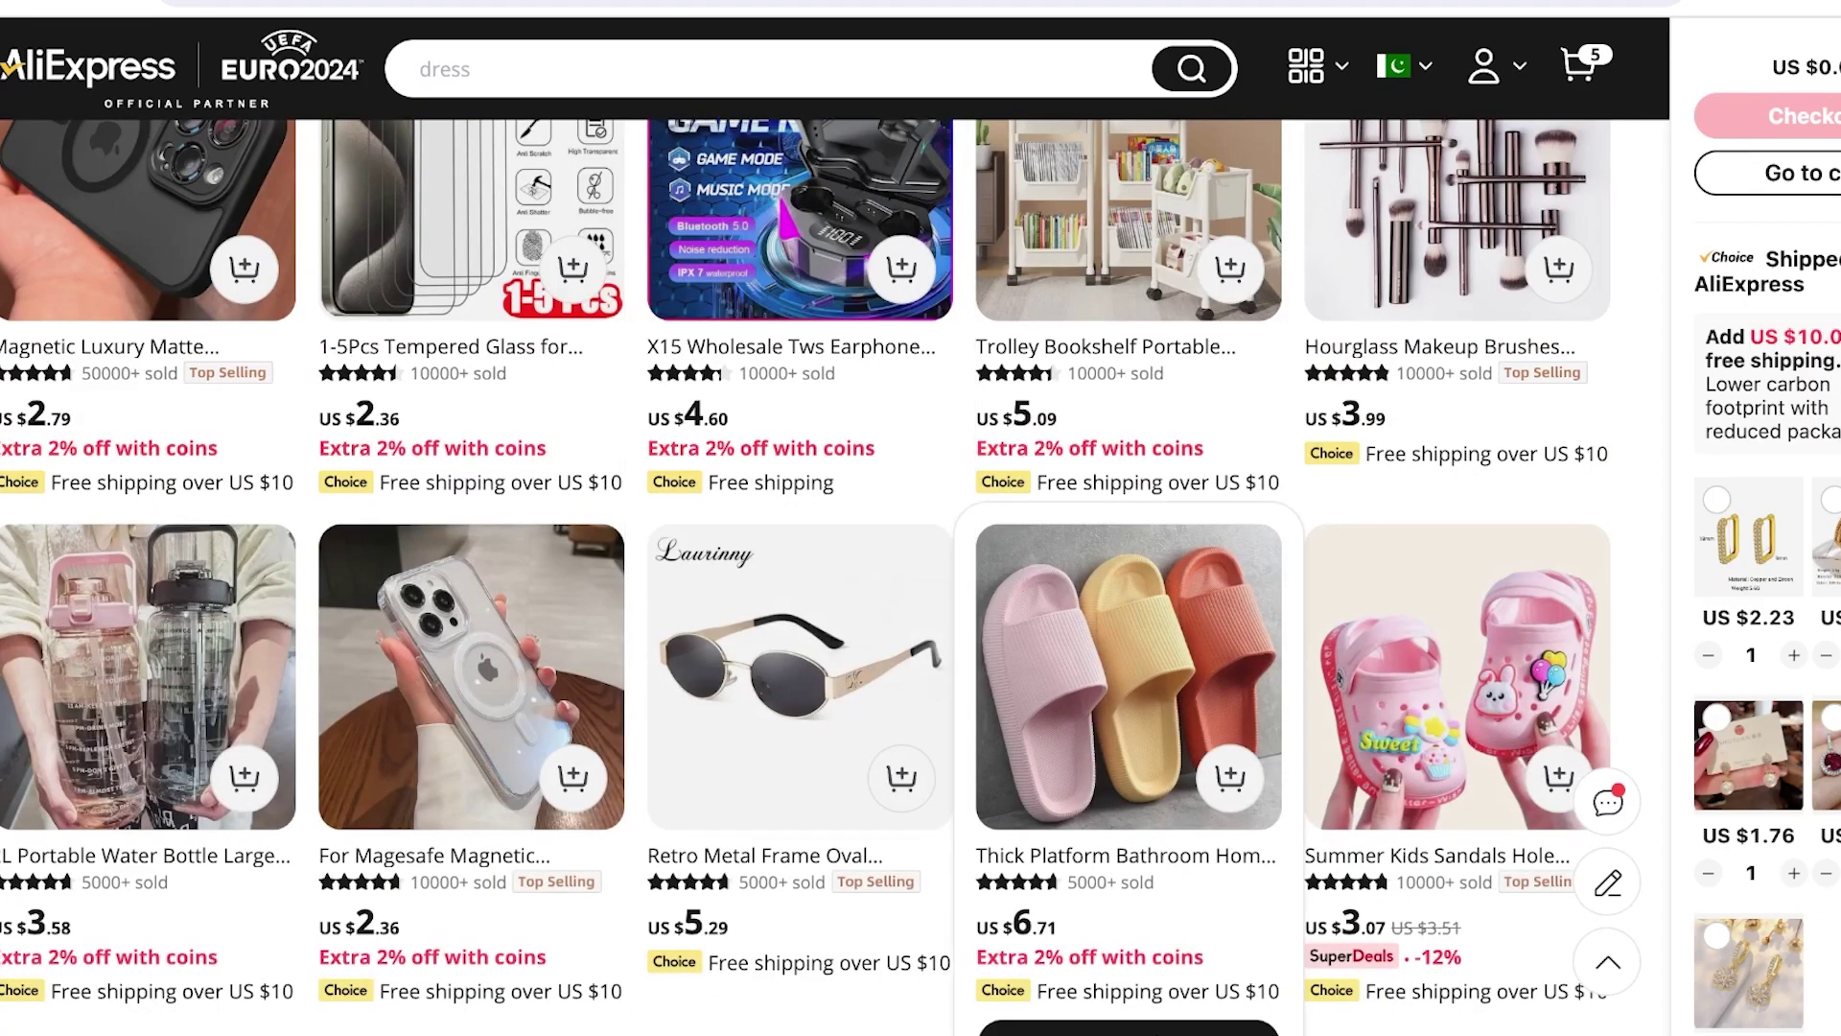
scroll(806, 575, up, 20)
scroll(835, 575, down, 4)
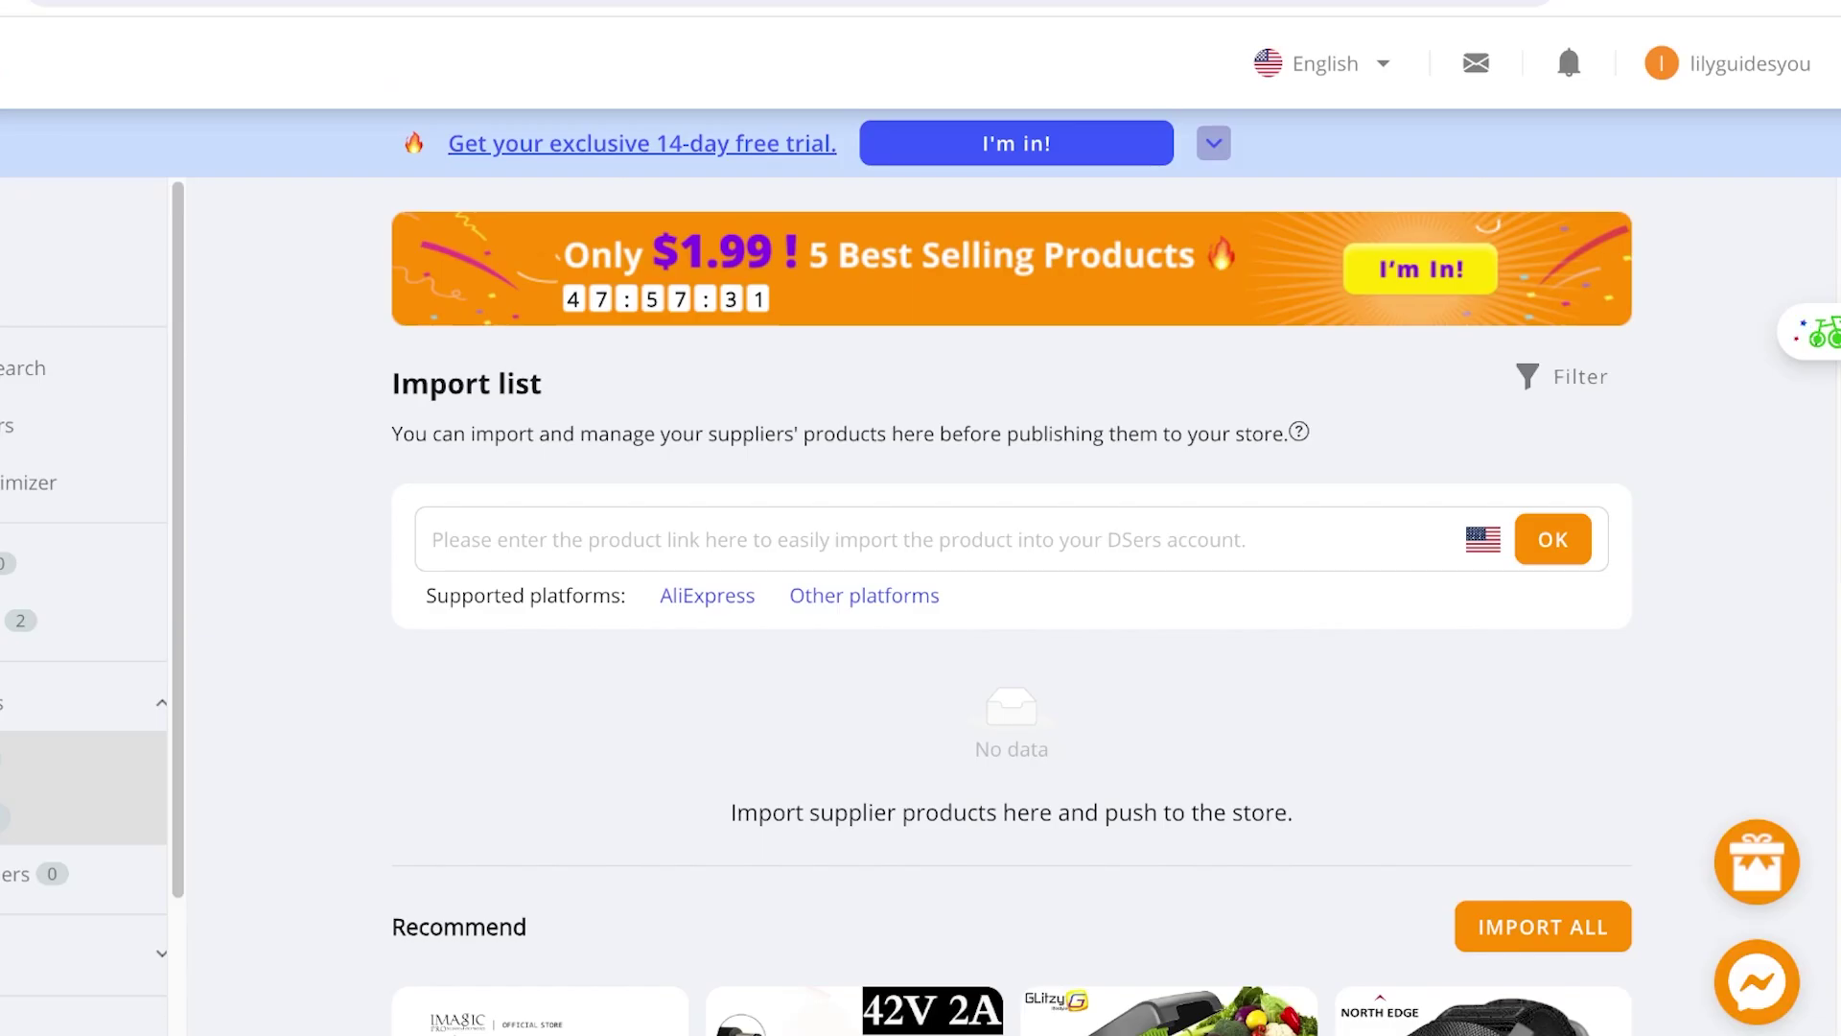
Paste the AliExpress earring link into the Import list product field.
click(935, 539)
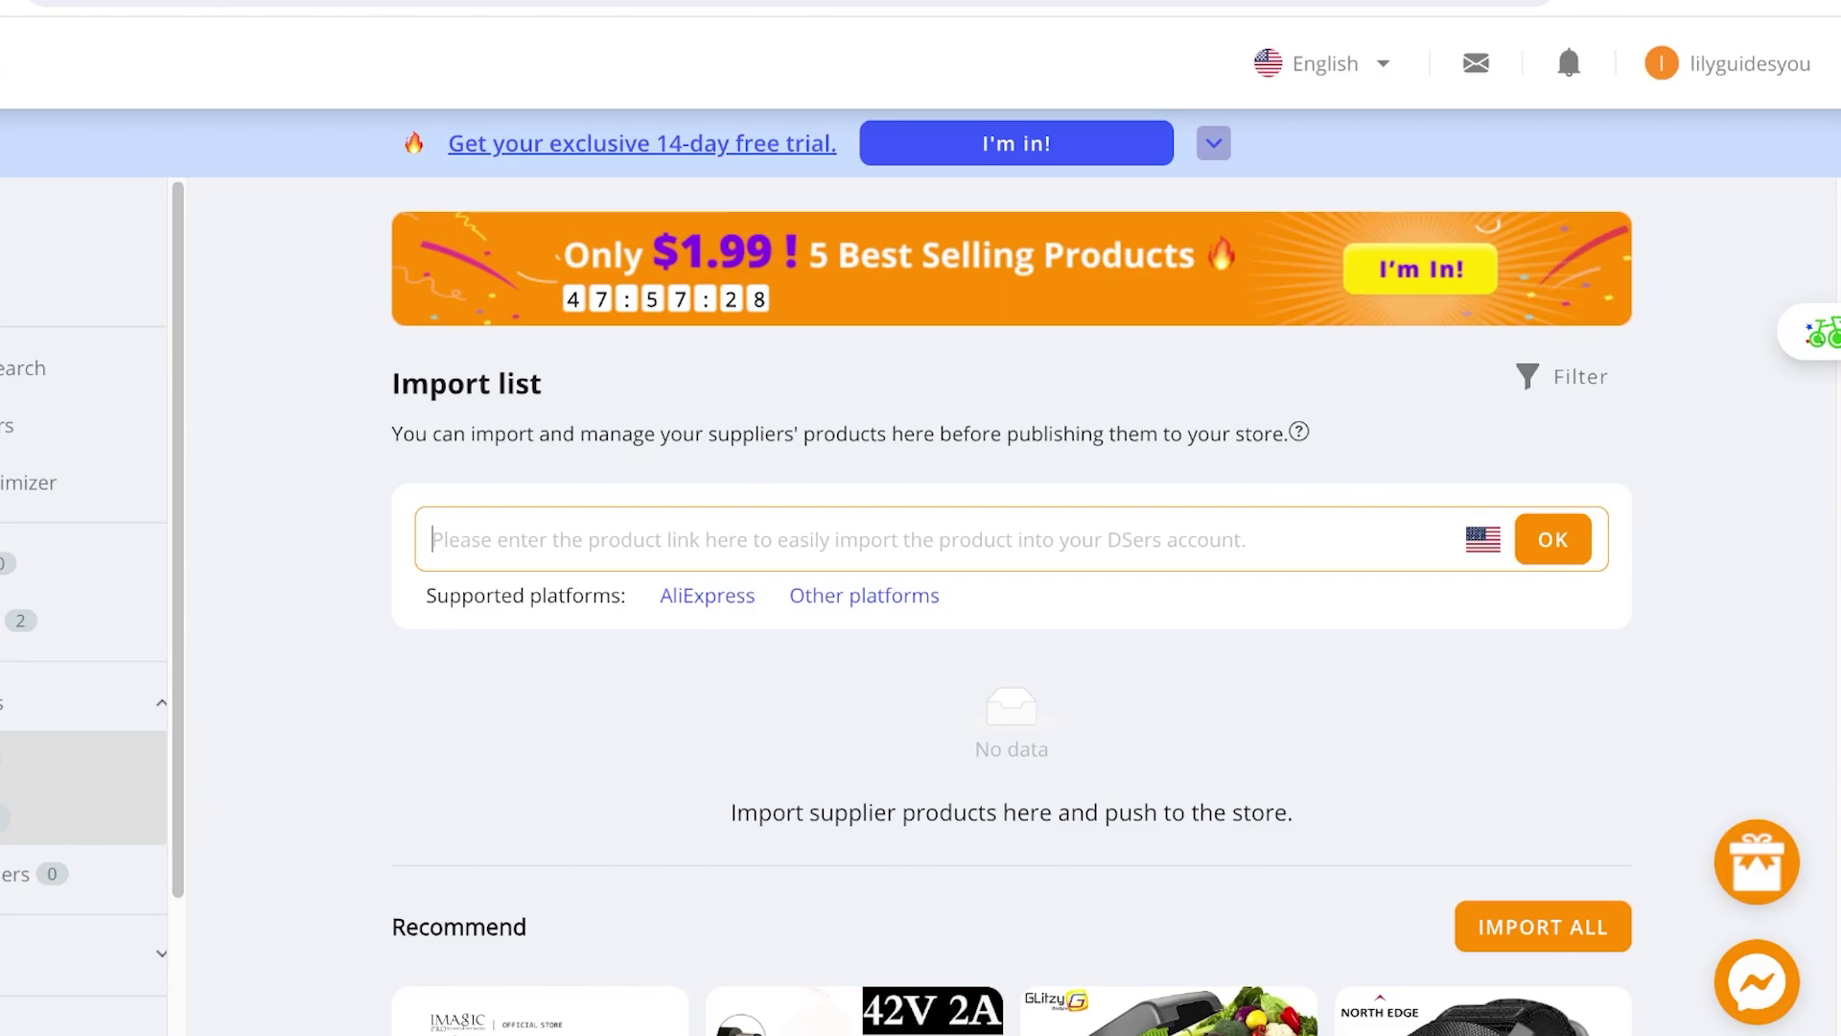
text(https://www.aliexpress.com/item/1005004761940410.html?spm=a2g0o.best.0.0.33e12c25BeR882&mp=1)
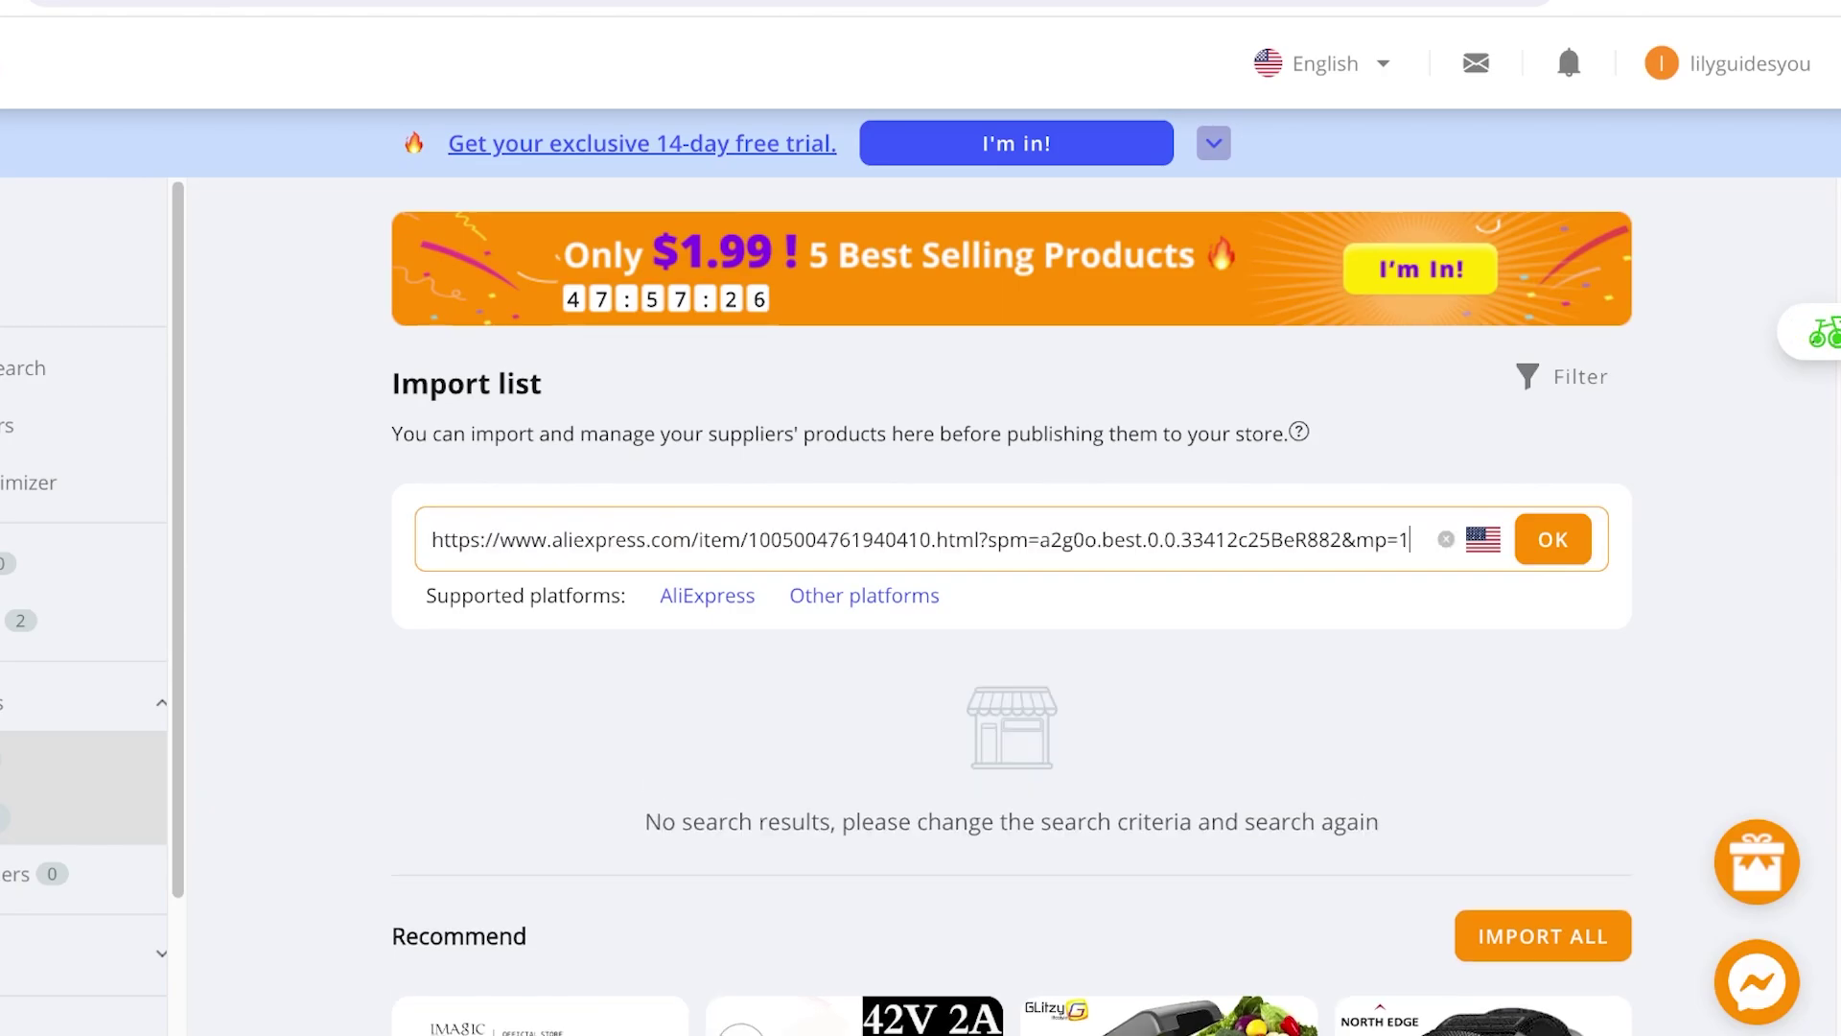
key(Return)
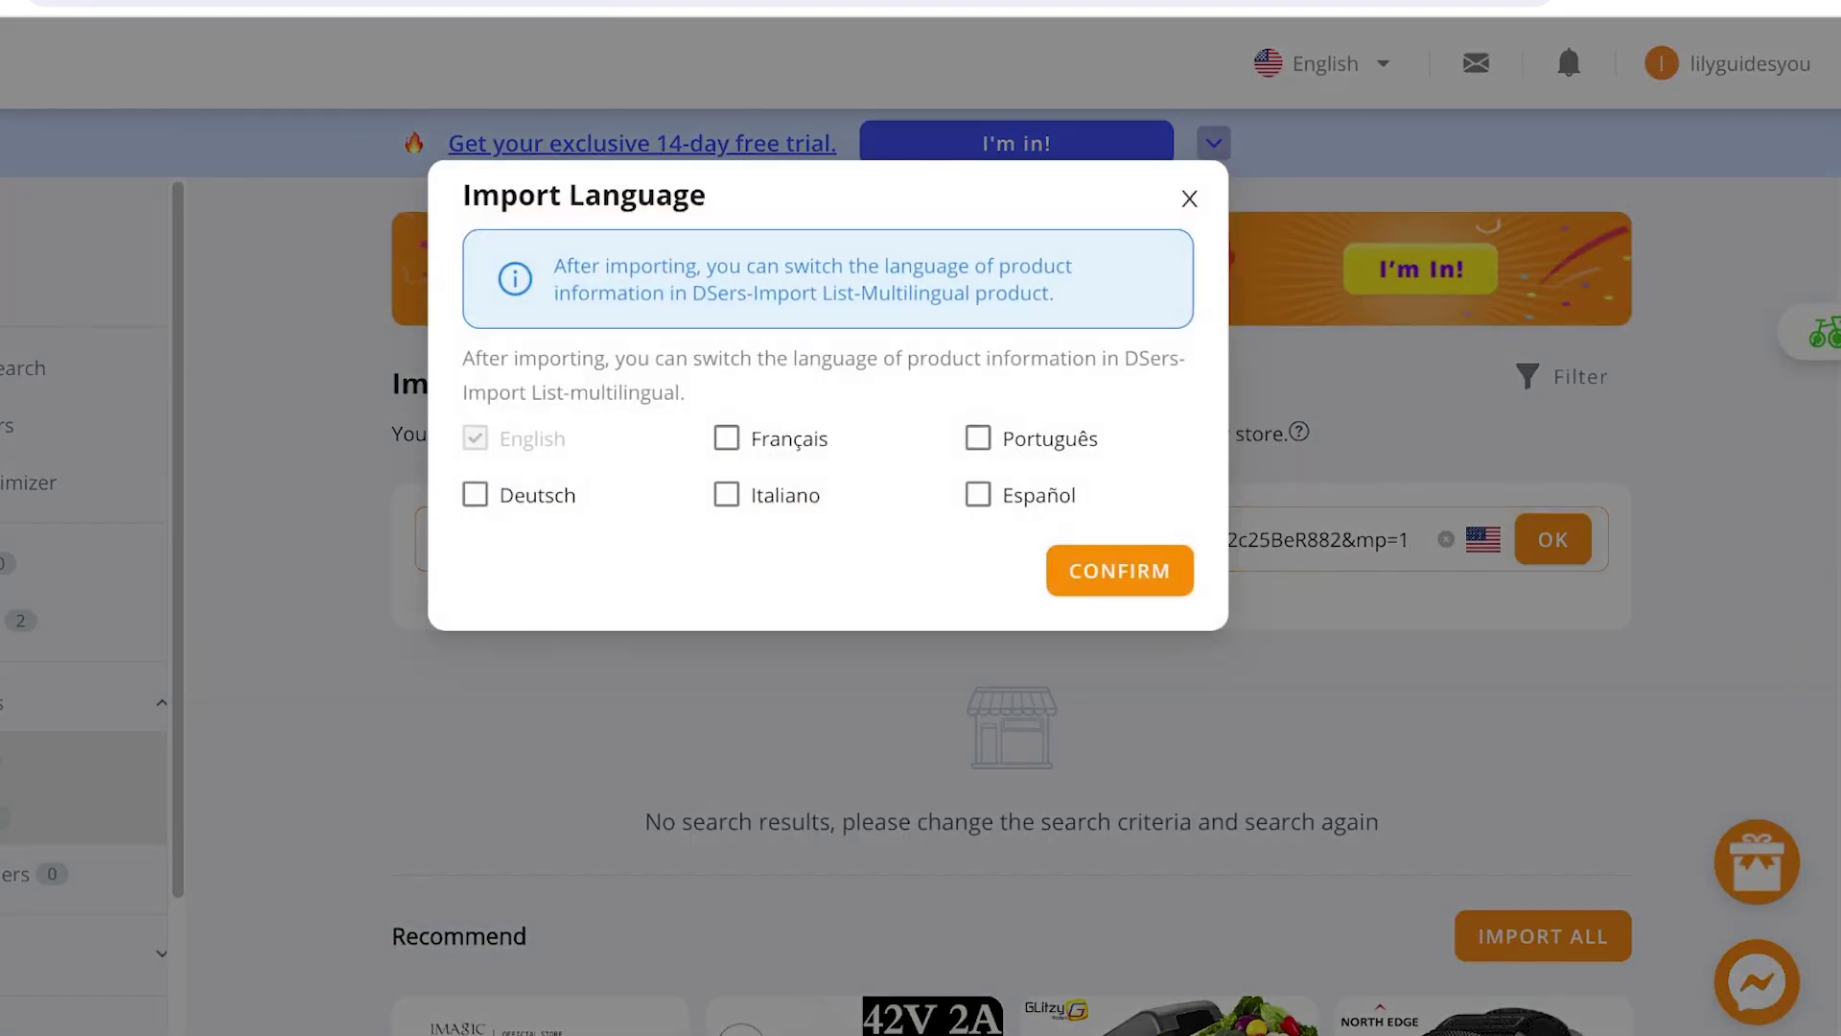
key(Escape)
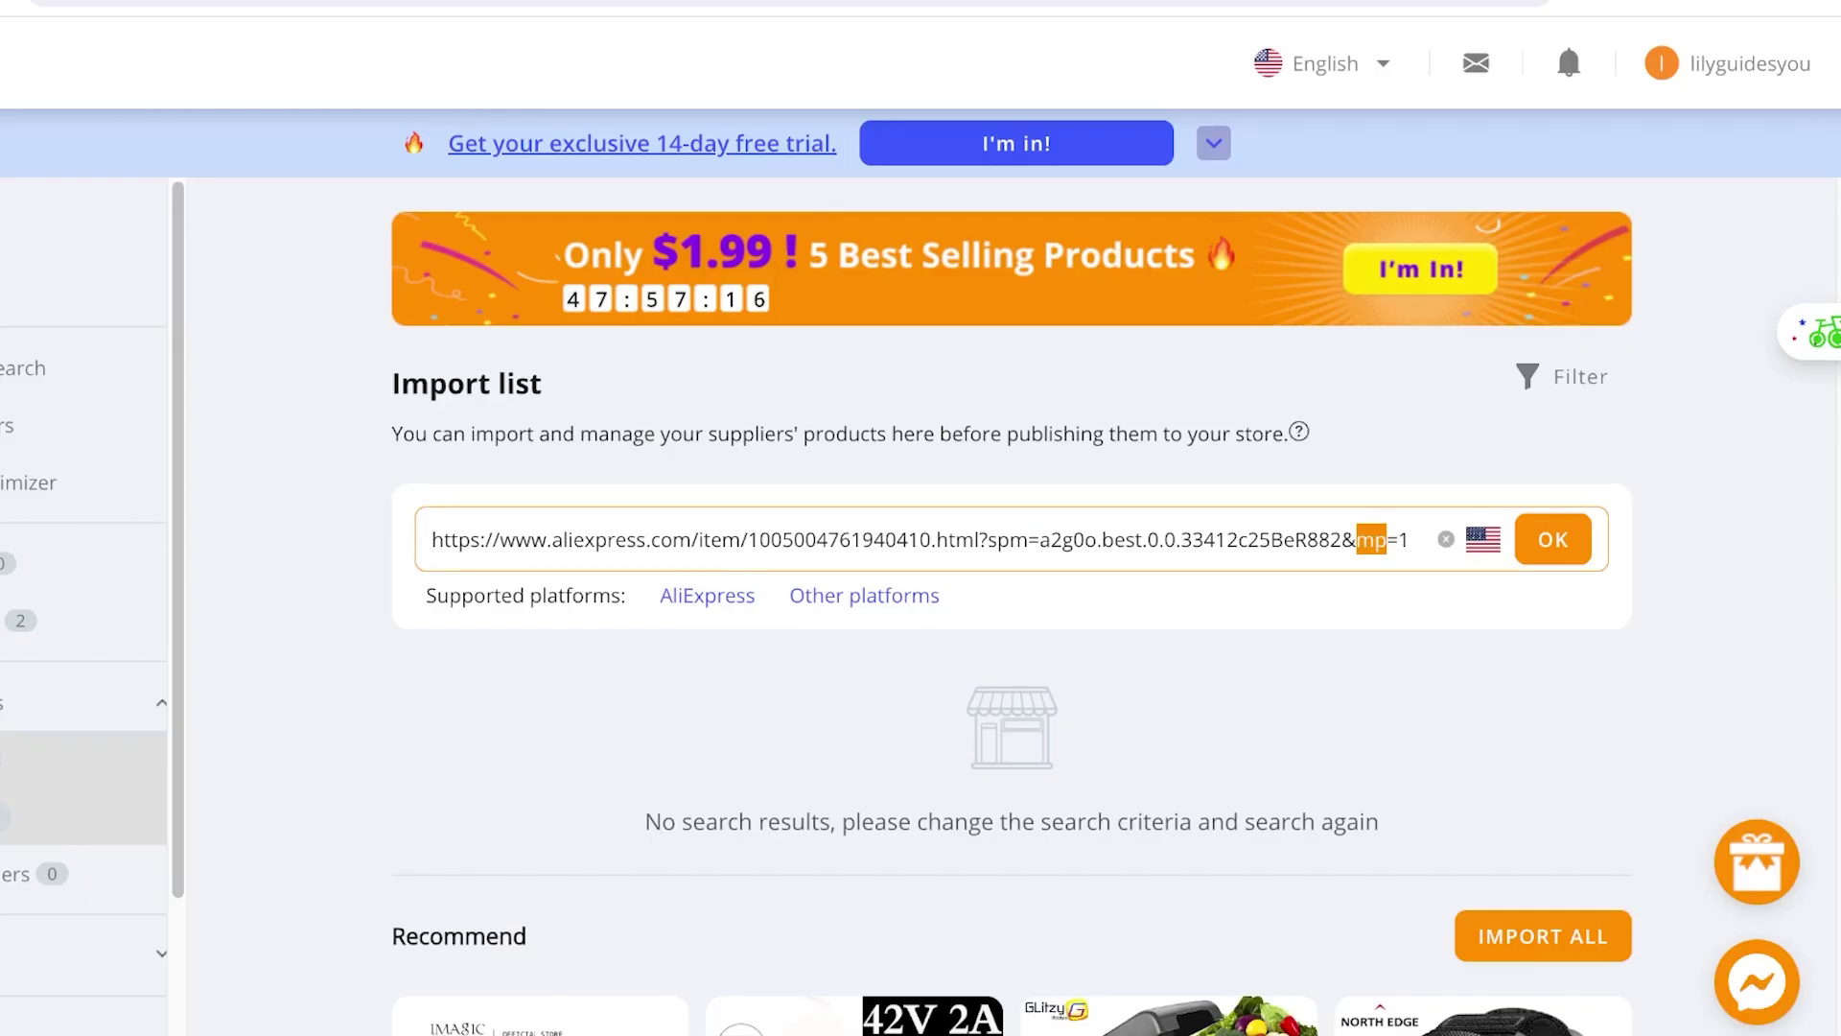
Set the product synchronization country to Pakistan.
click(1483, 539)
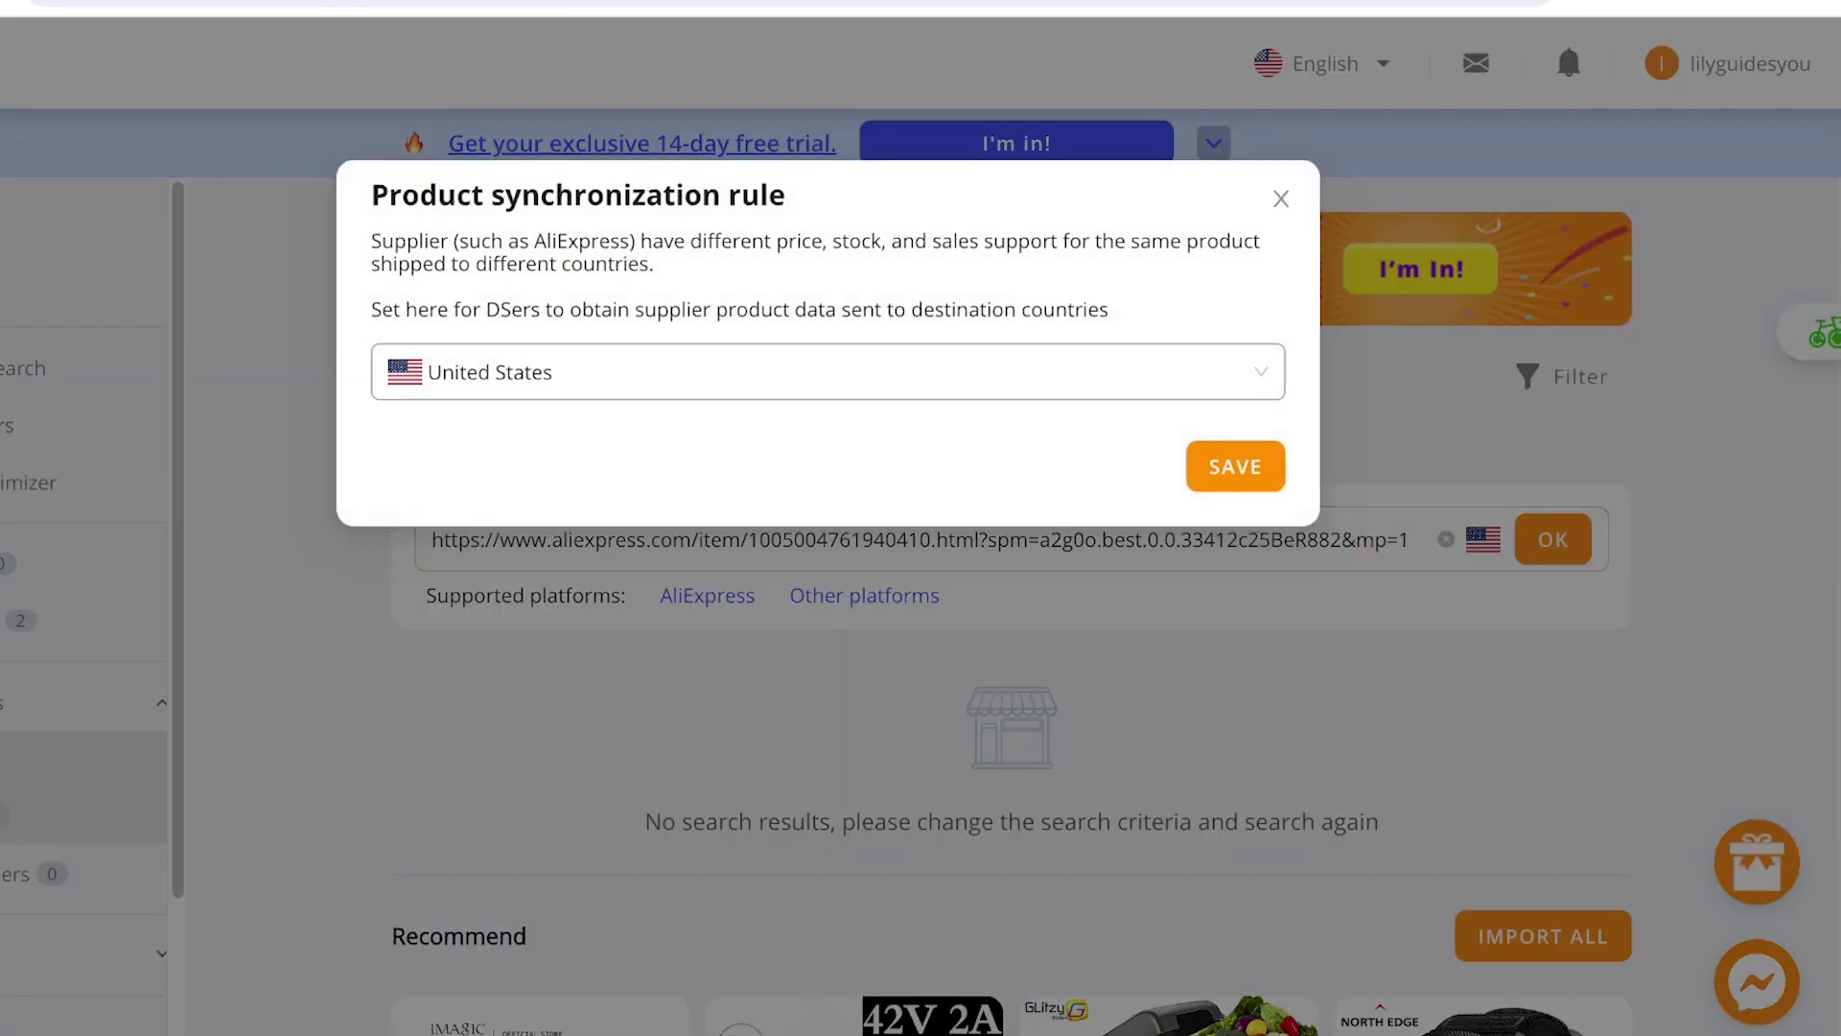
click(389, 366)
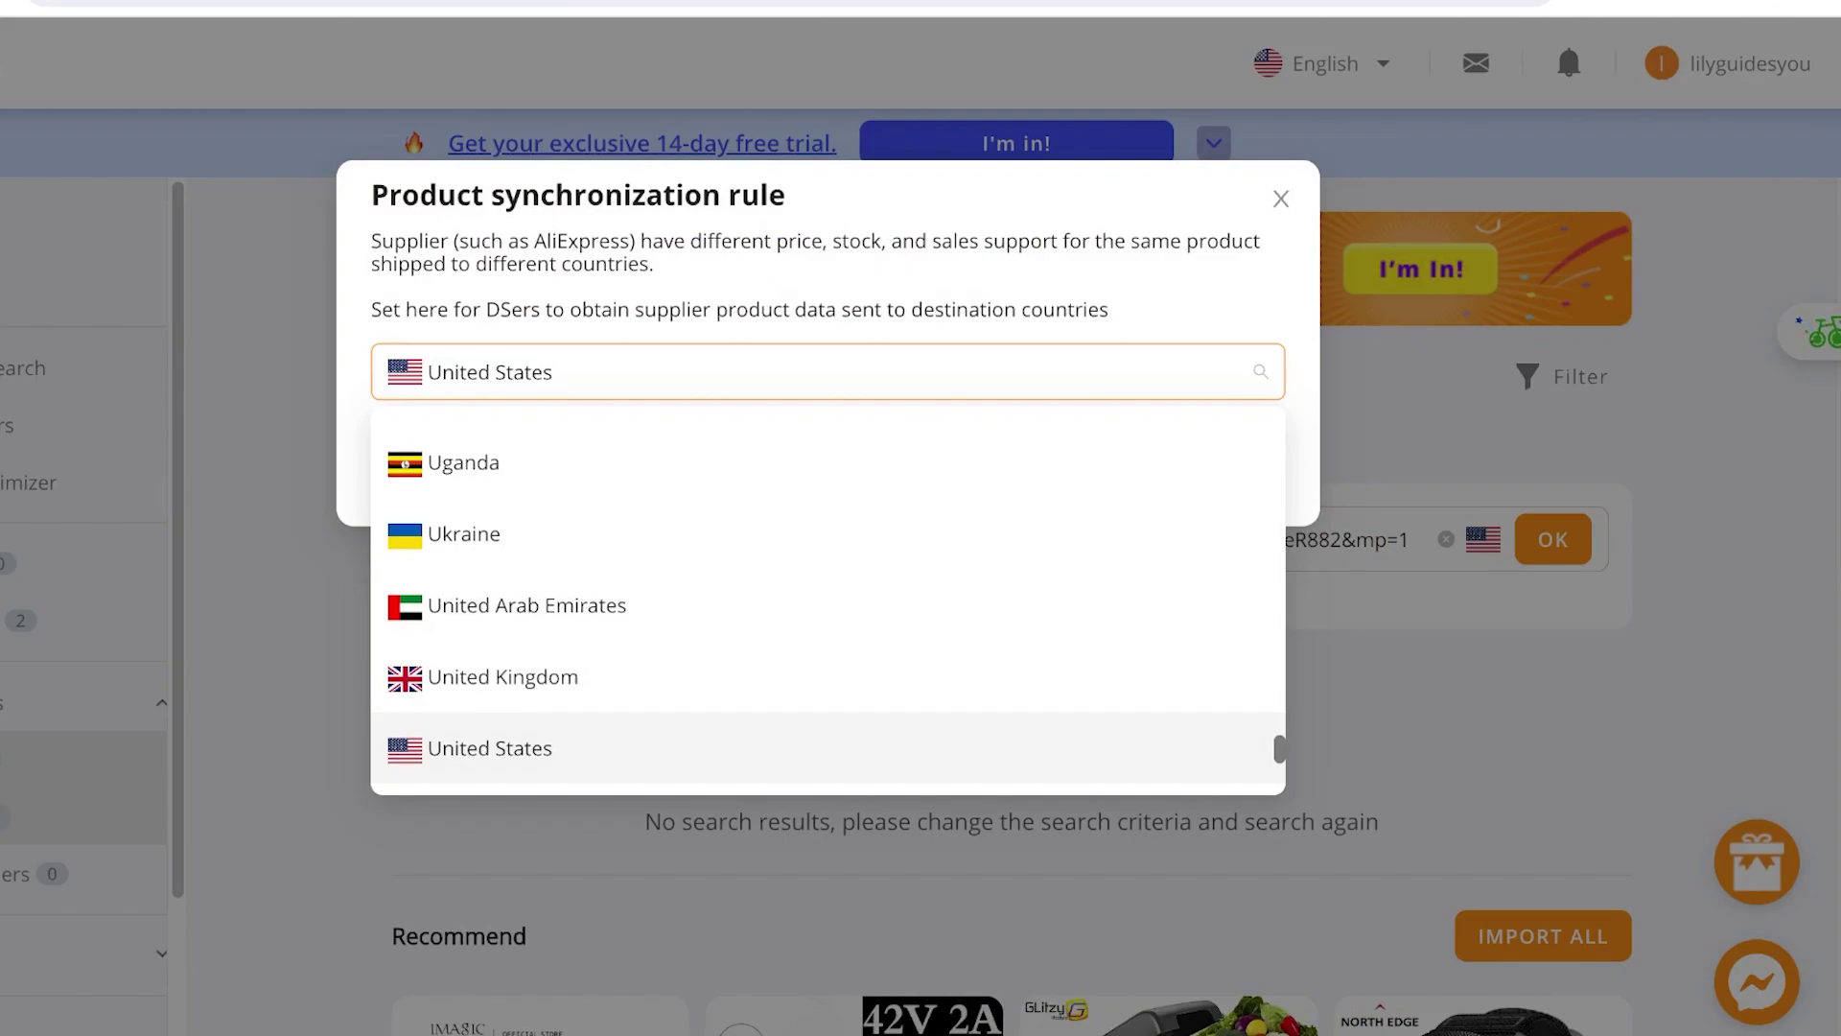
scroll(828, 604, down, 2)
scroll(829, 605, up, 15)
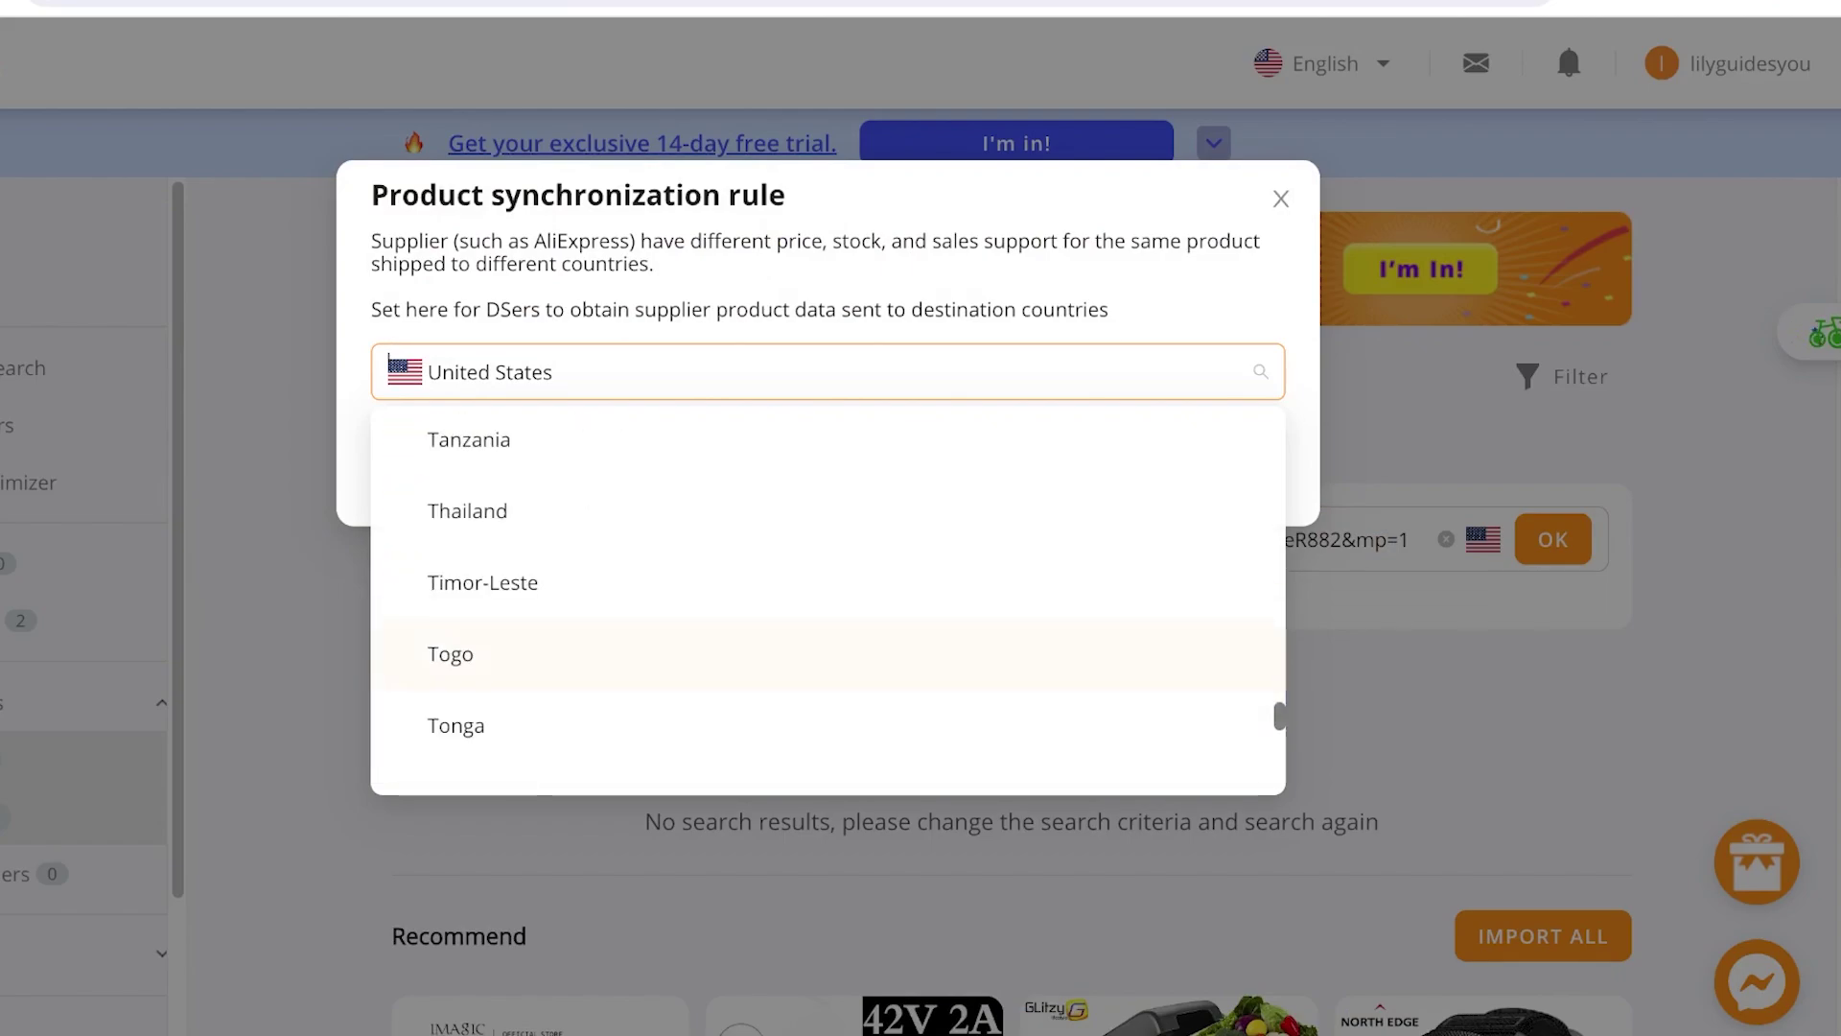
text(p)
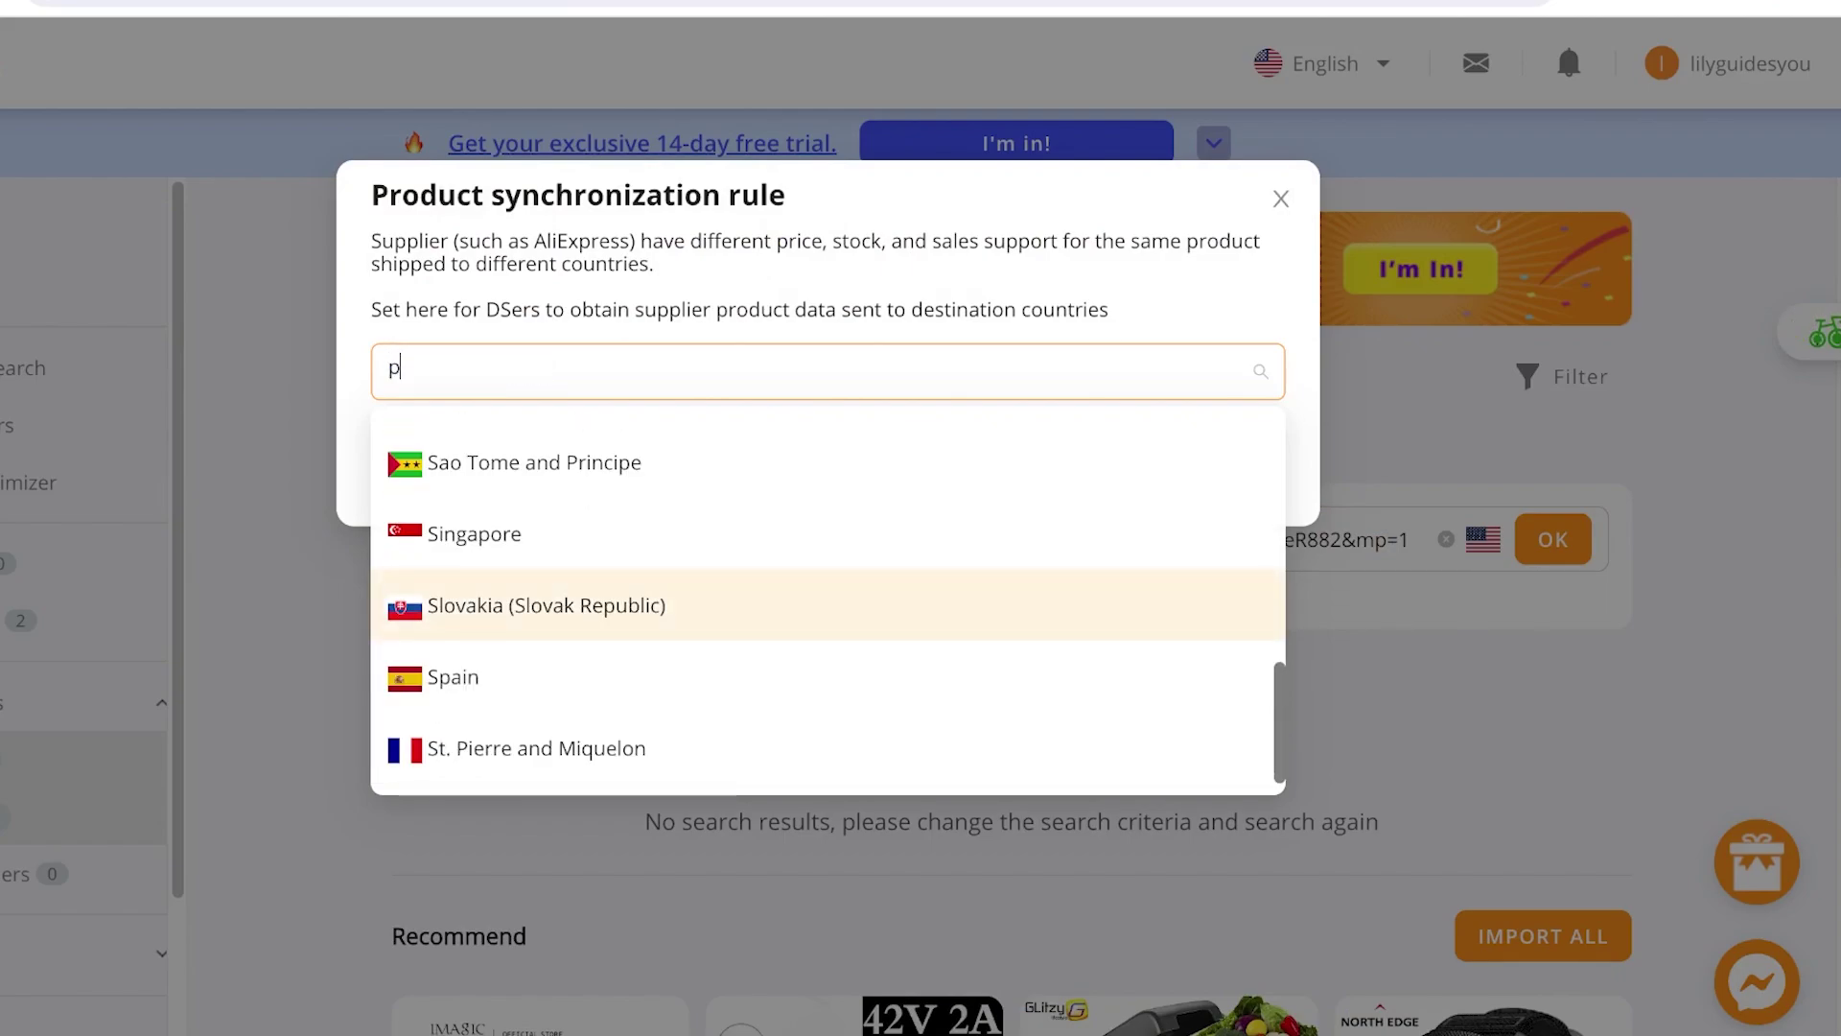
text(aki)
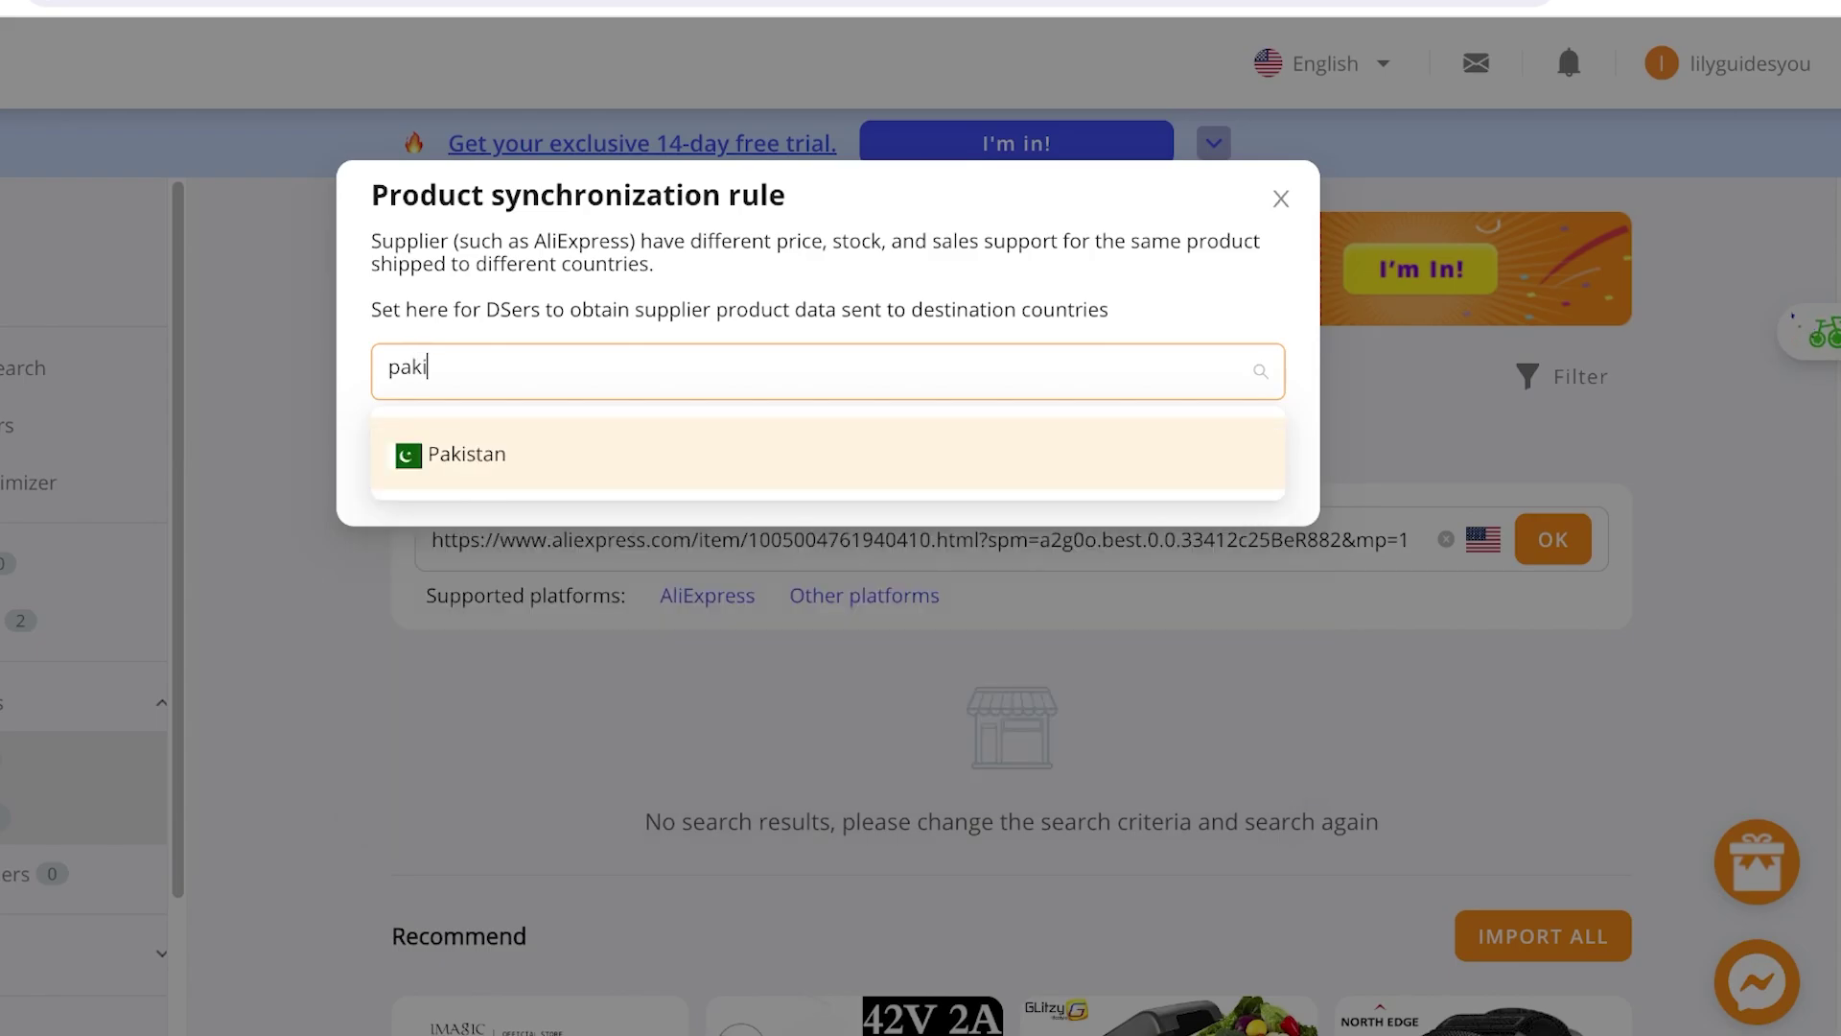
key(Return)
click(1233, 464)
Import the earrings from the link, select them and start pushing to the store.
click(1294, 539)
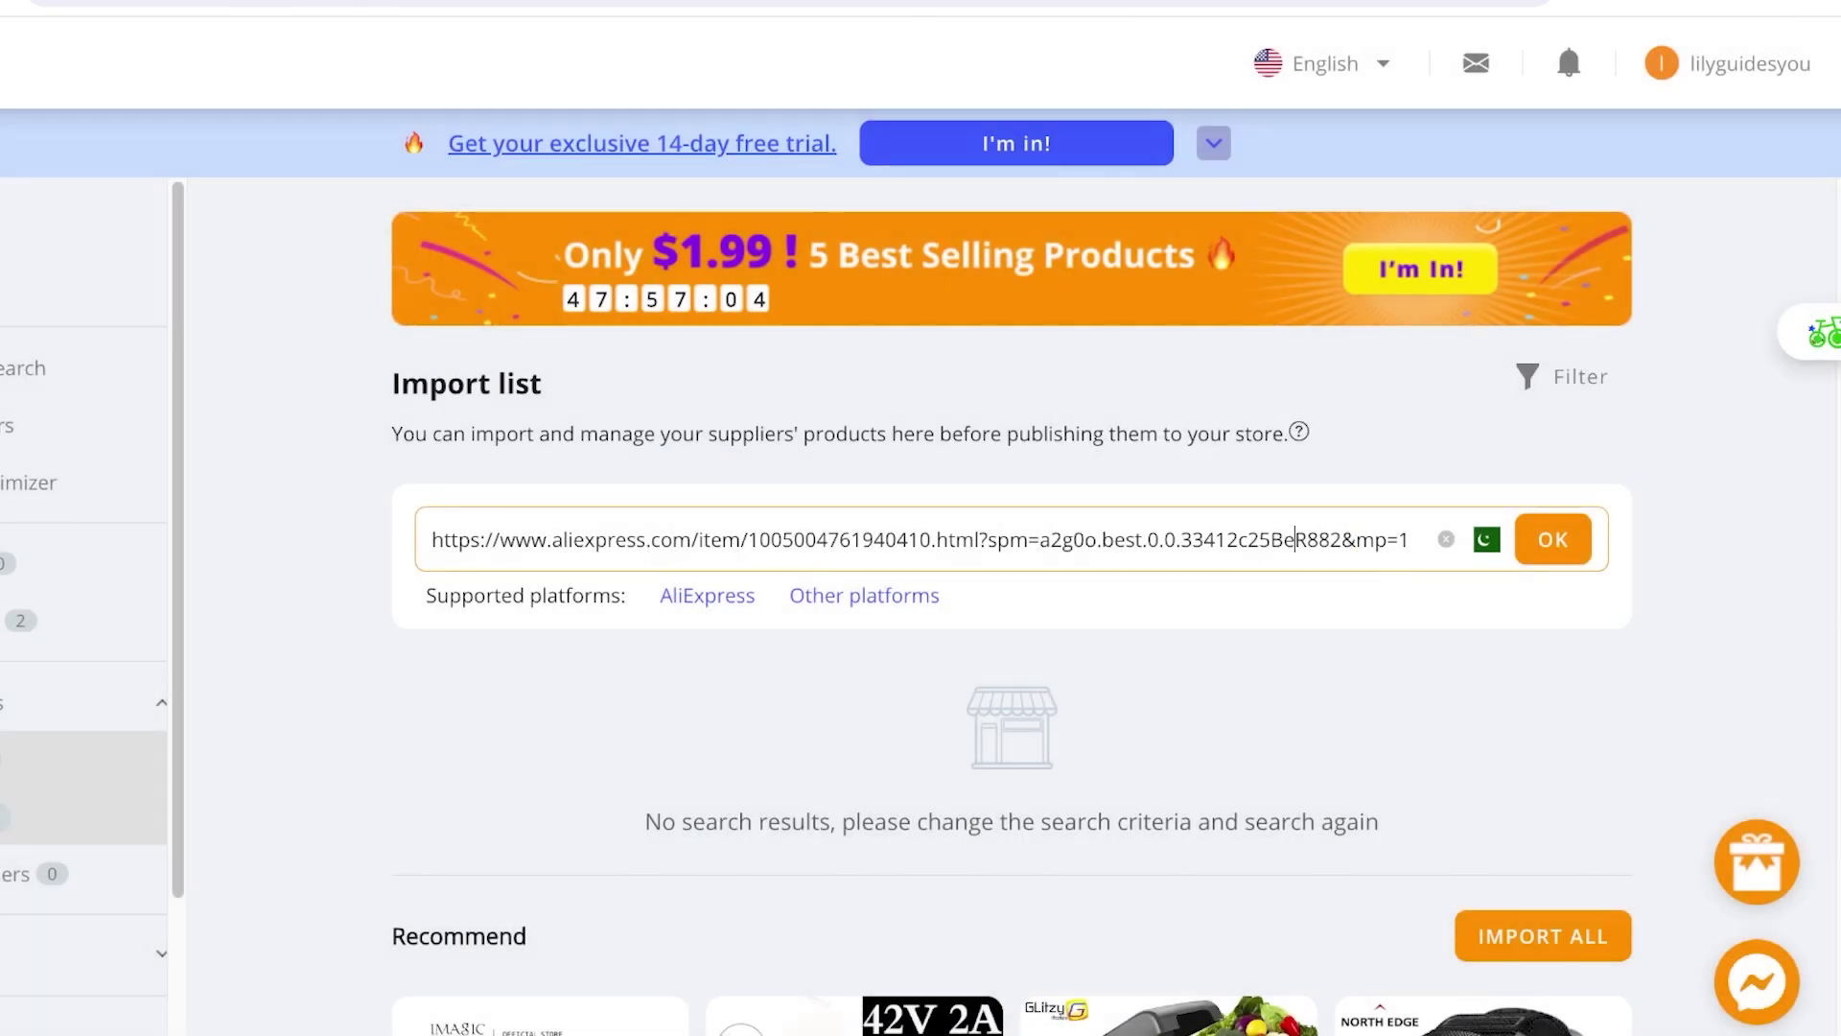
key(Return)
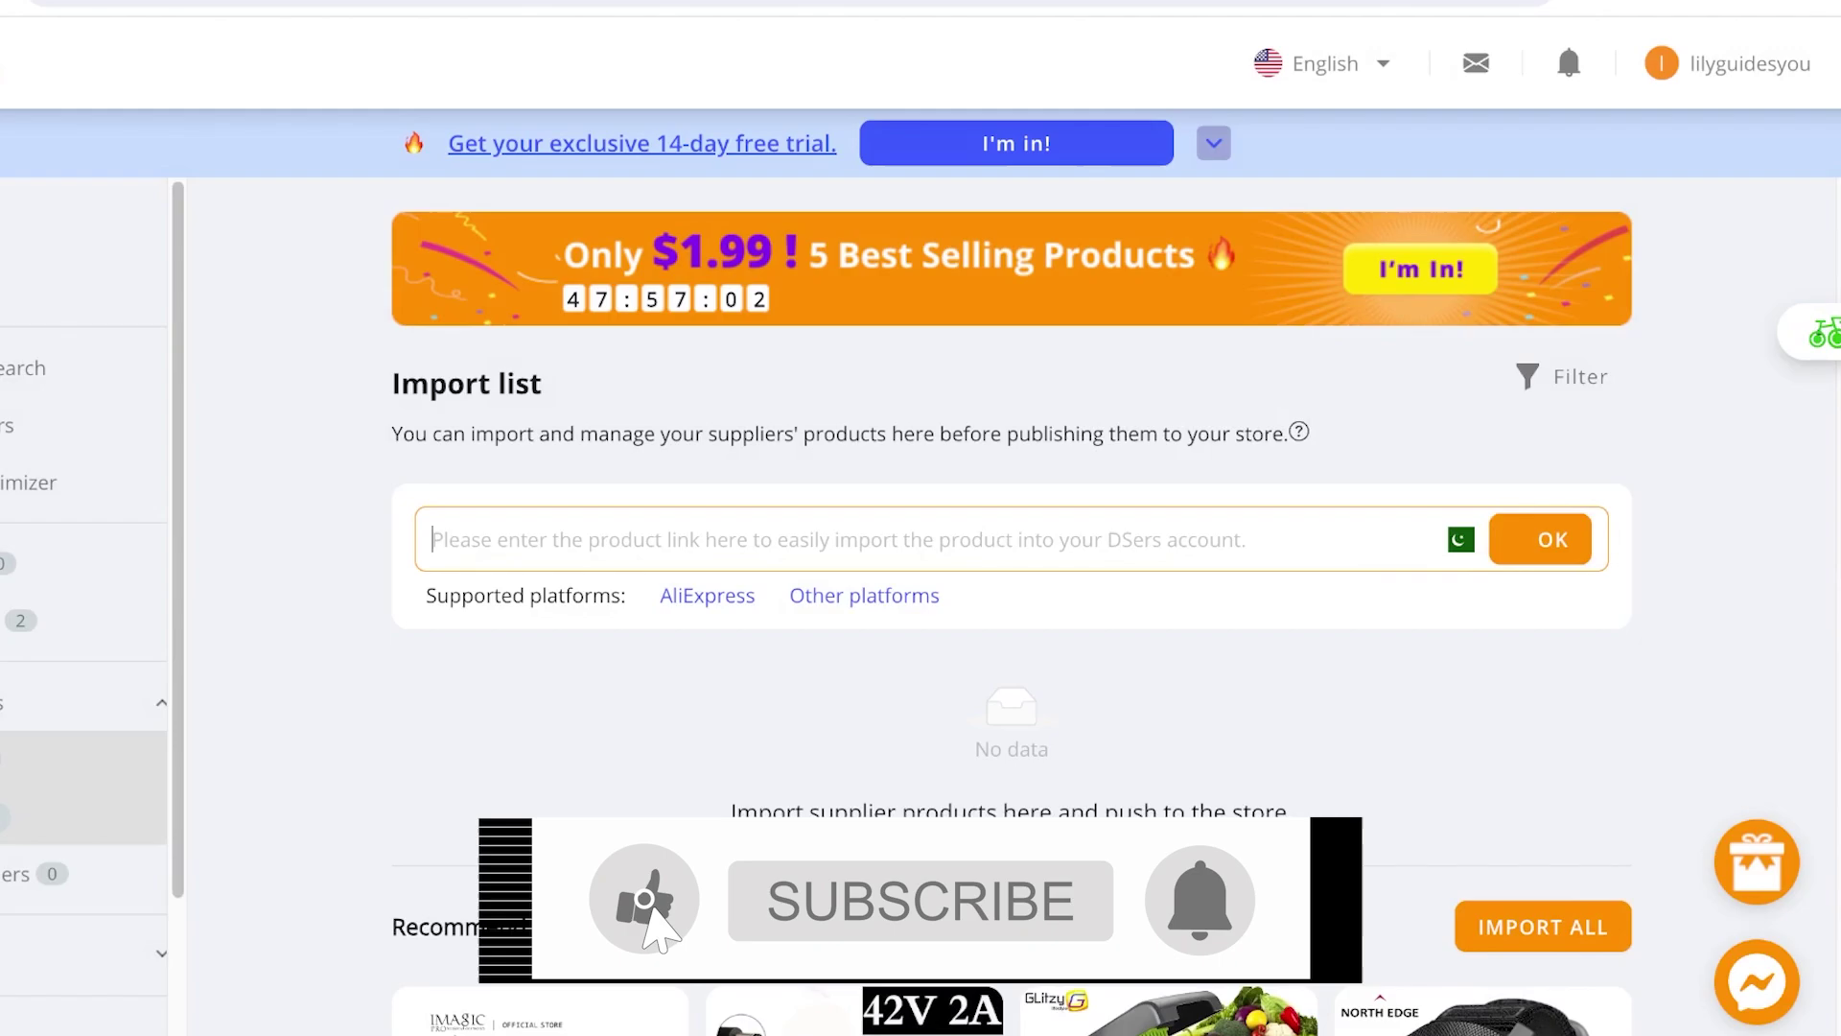
scroll(1010, 604, down, 6)
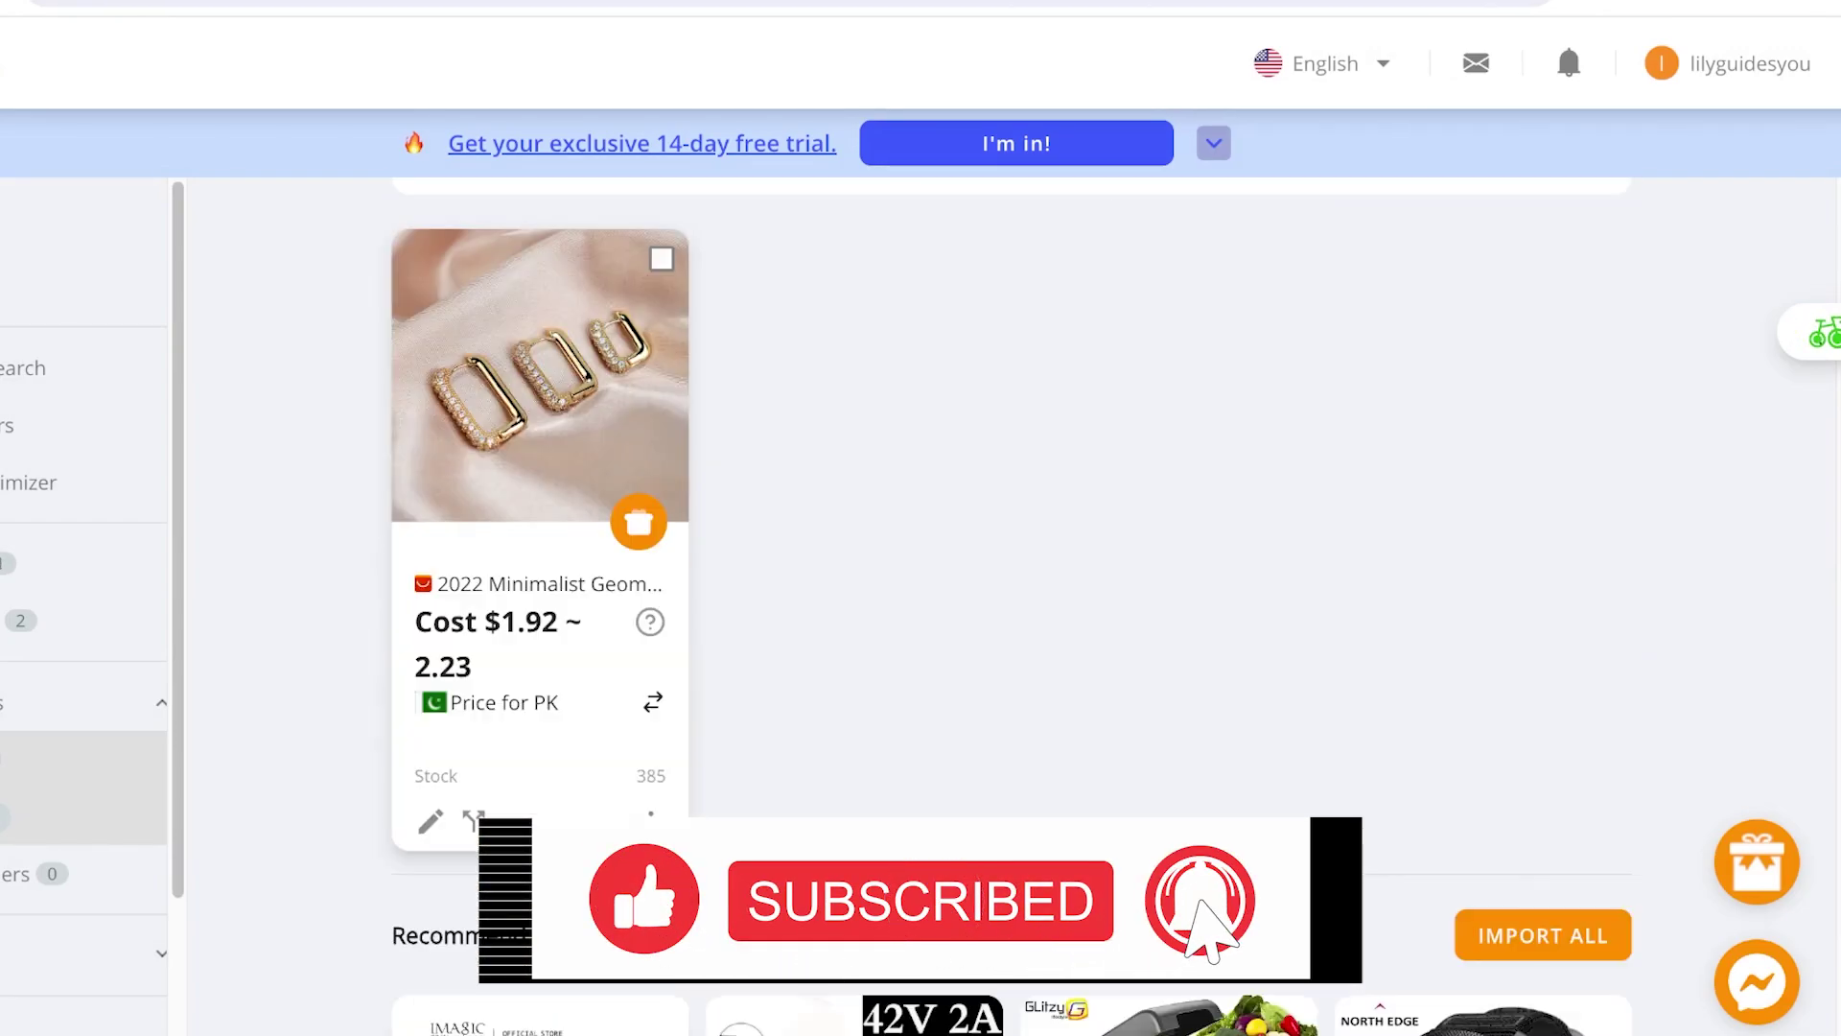
scroll(1010, 576, up, 1)
scroll(1009, 576, up, 3)
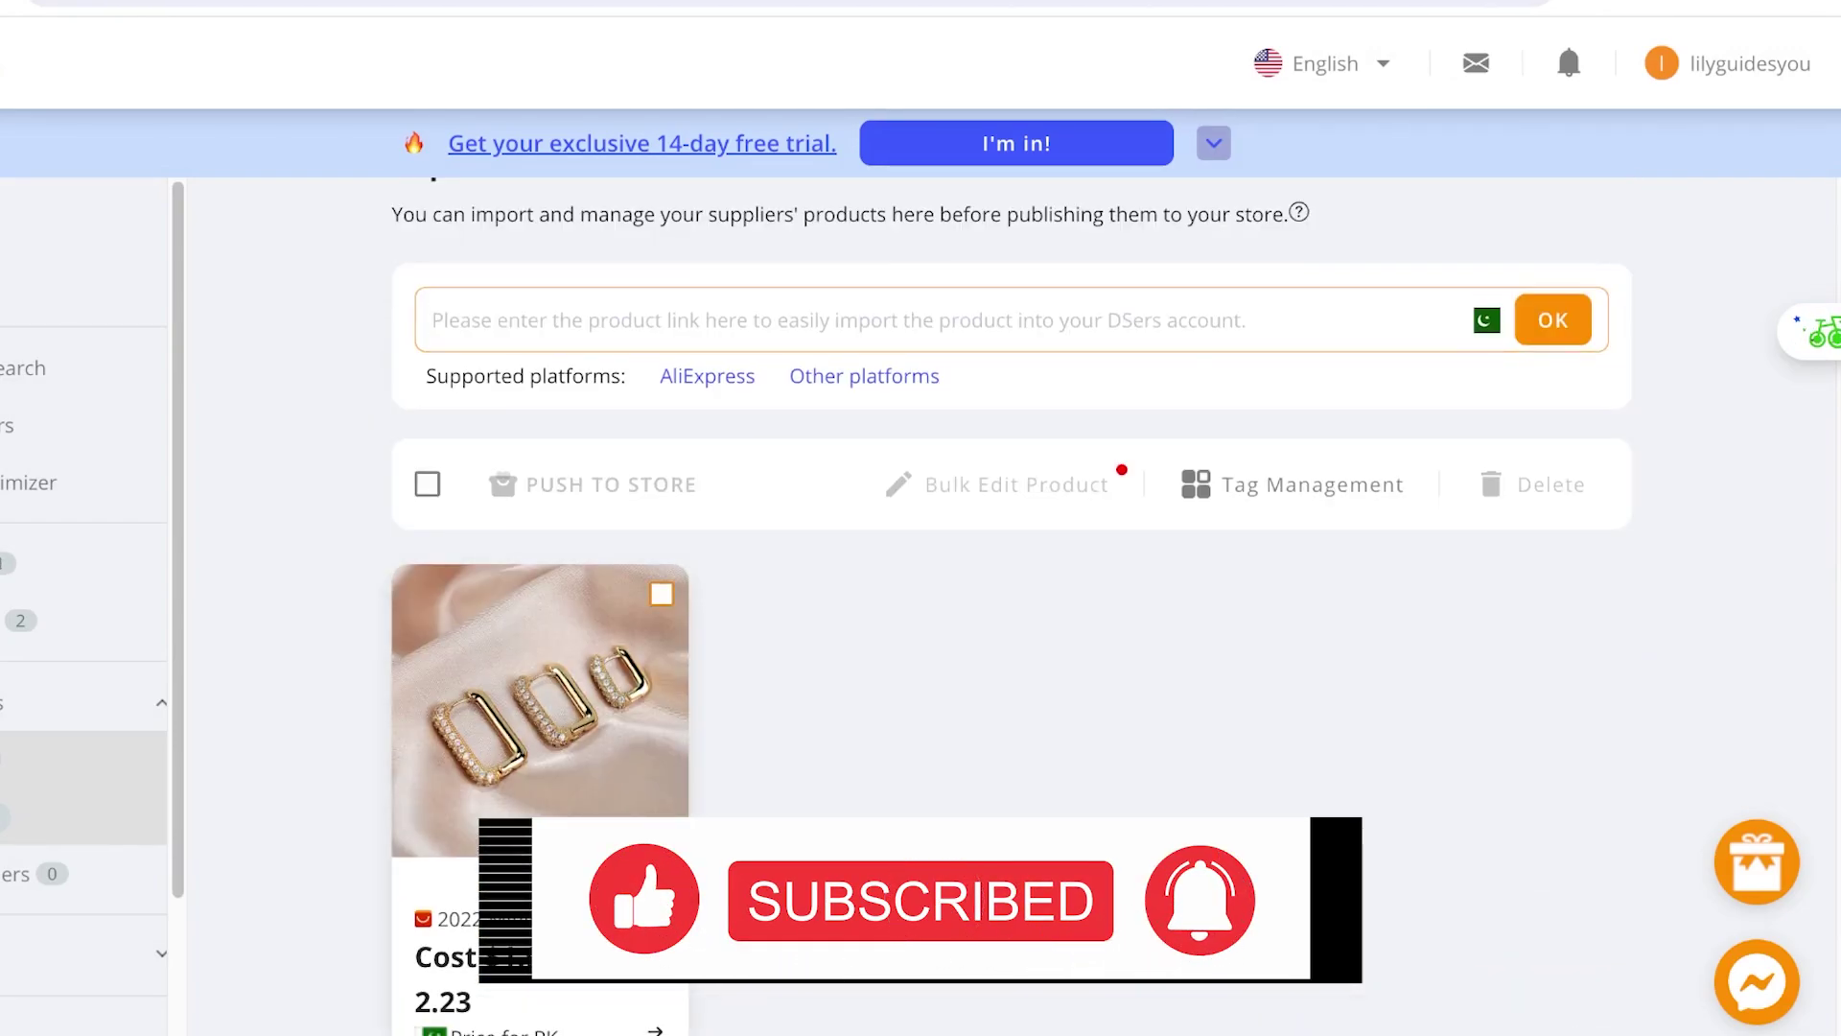
click(662, 594)
click(611, 484)
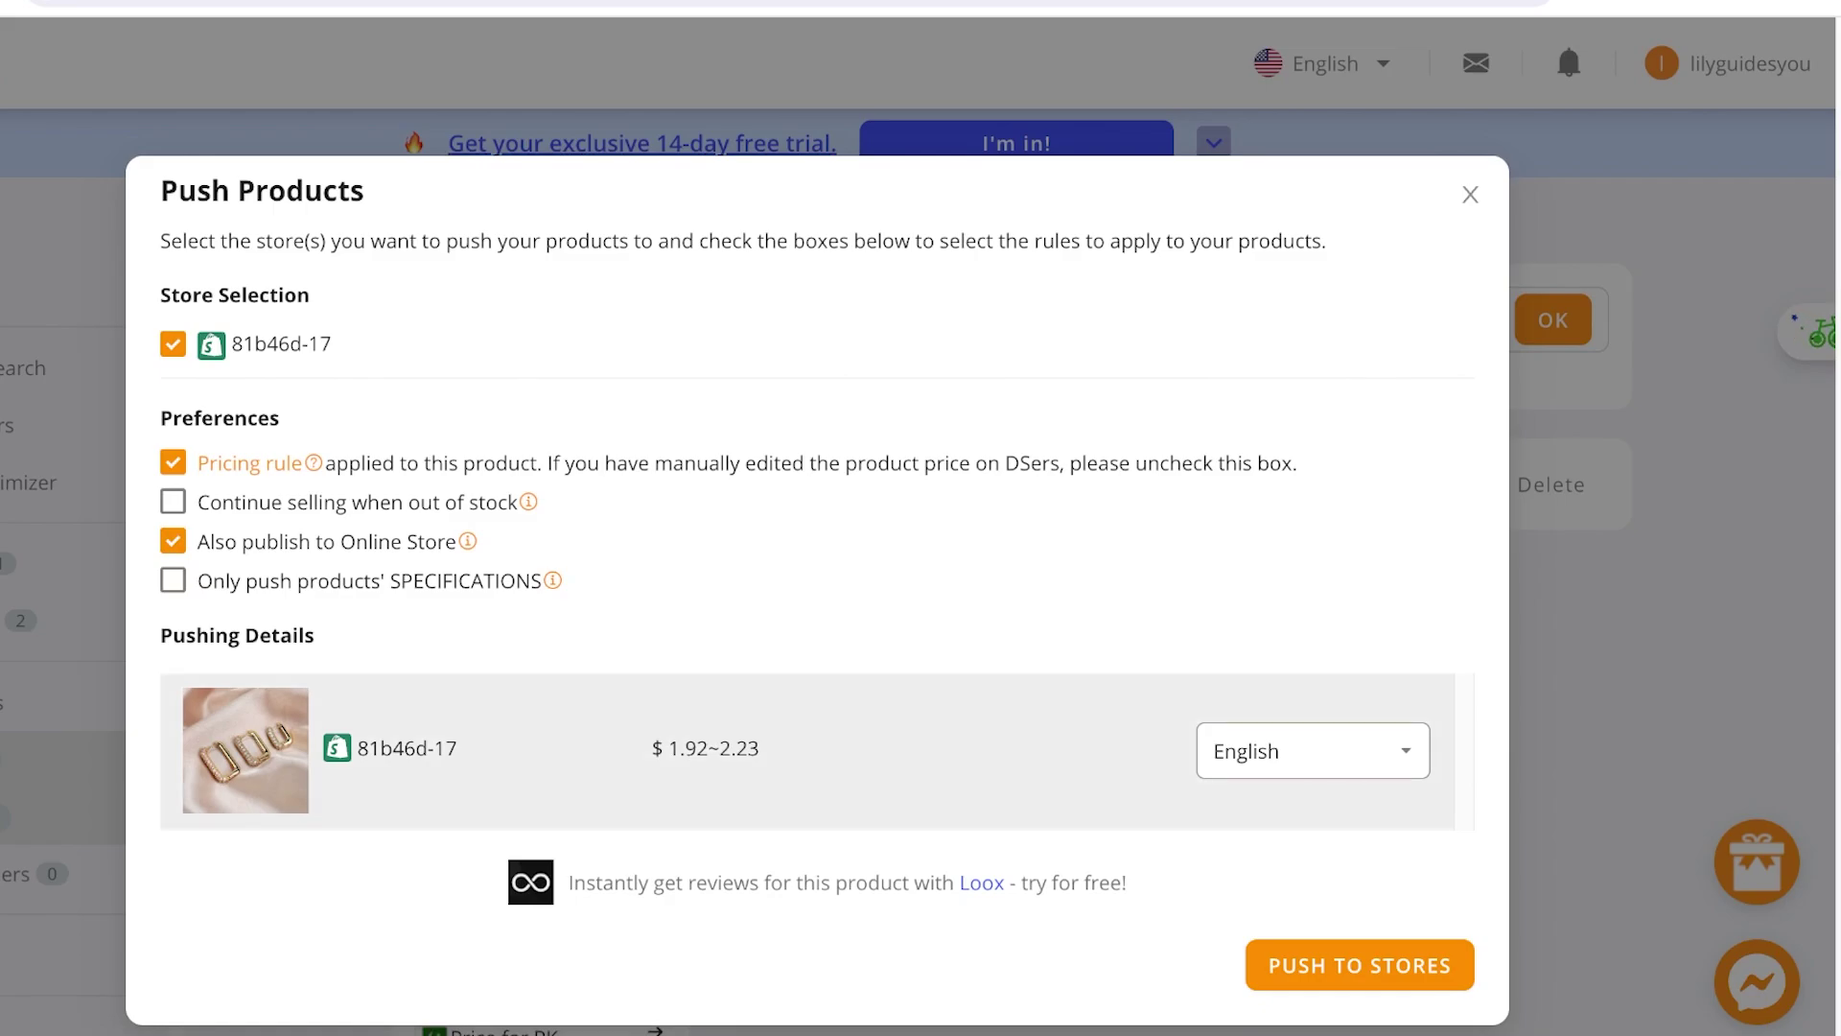
Keep English as the push language, close the push dialog and deselect the earrings.
click(1313, 751)
click(1242, 831)
key(Escape)
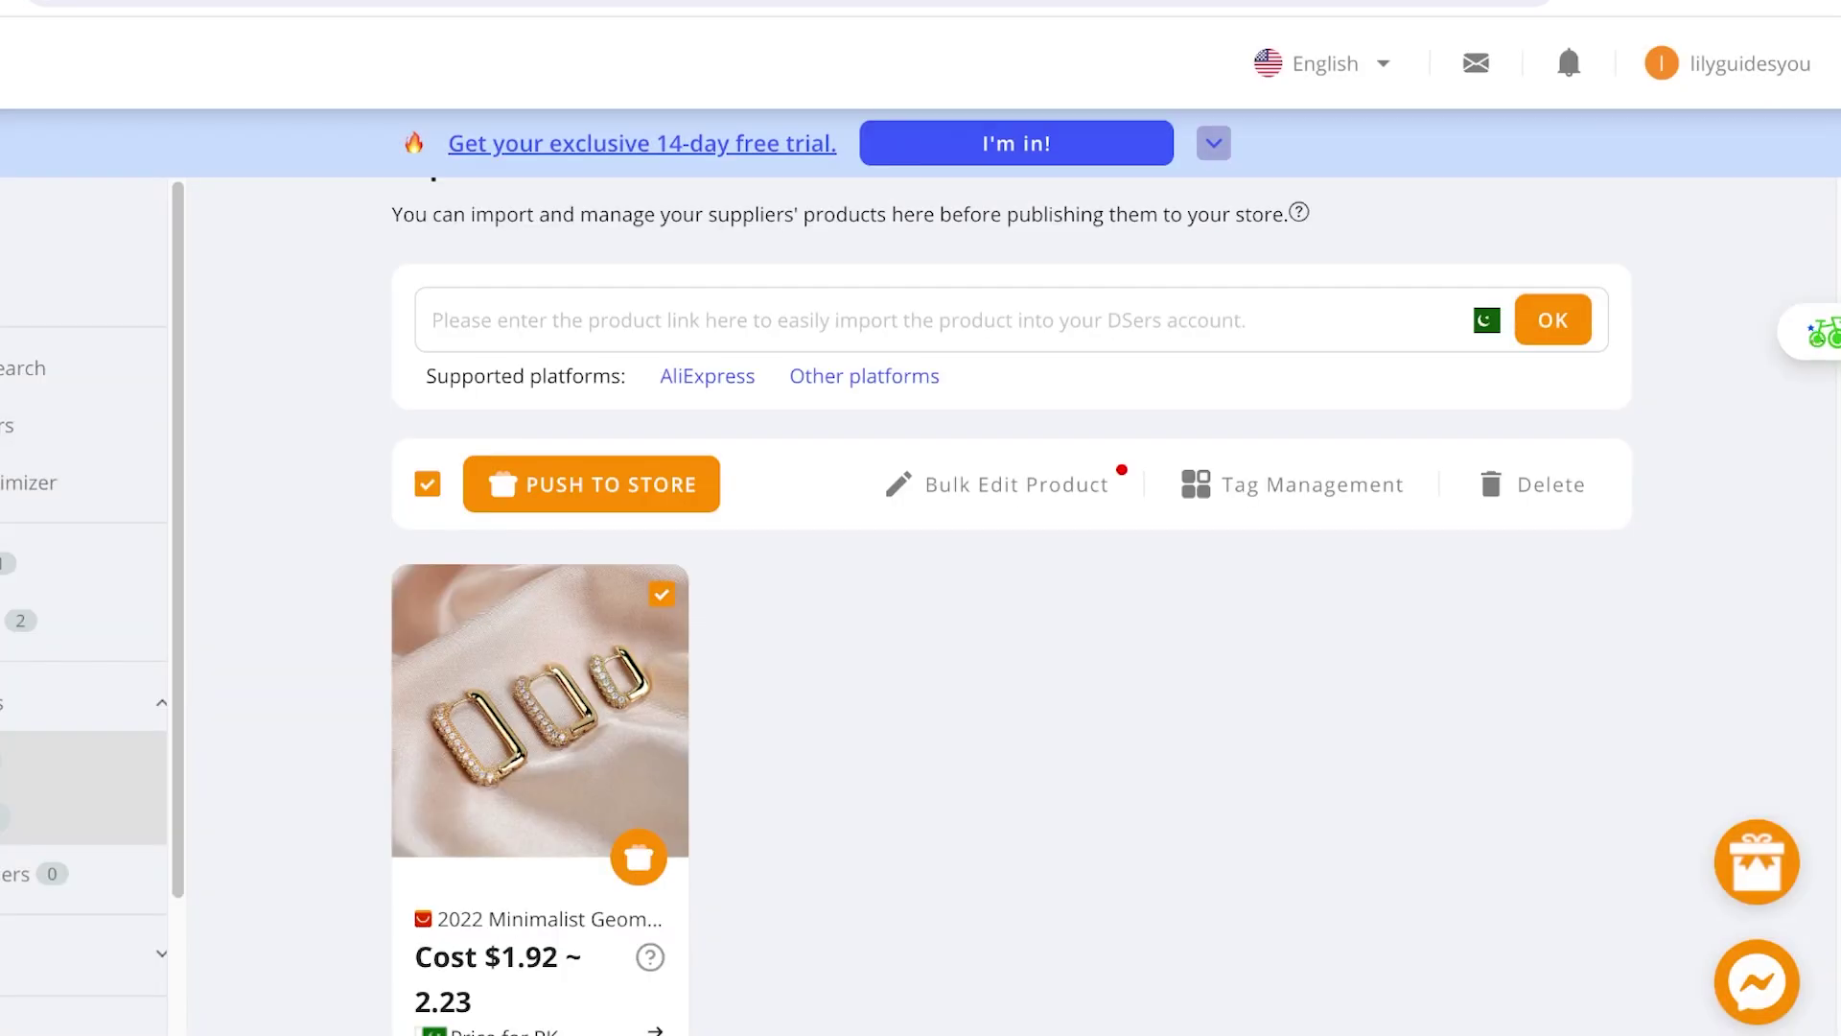
scroll(920, 575, down, 3)
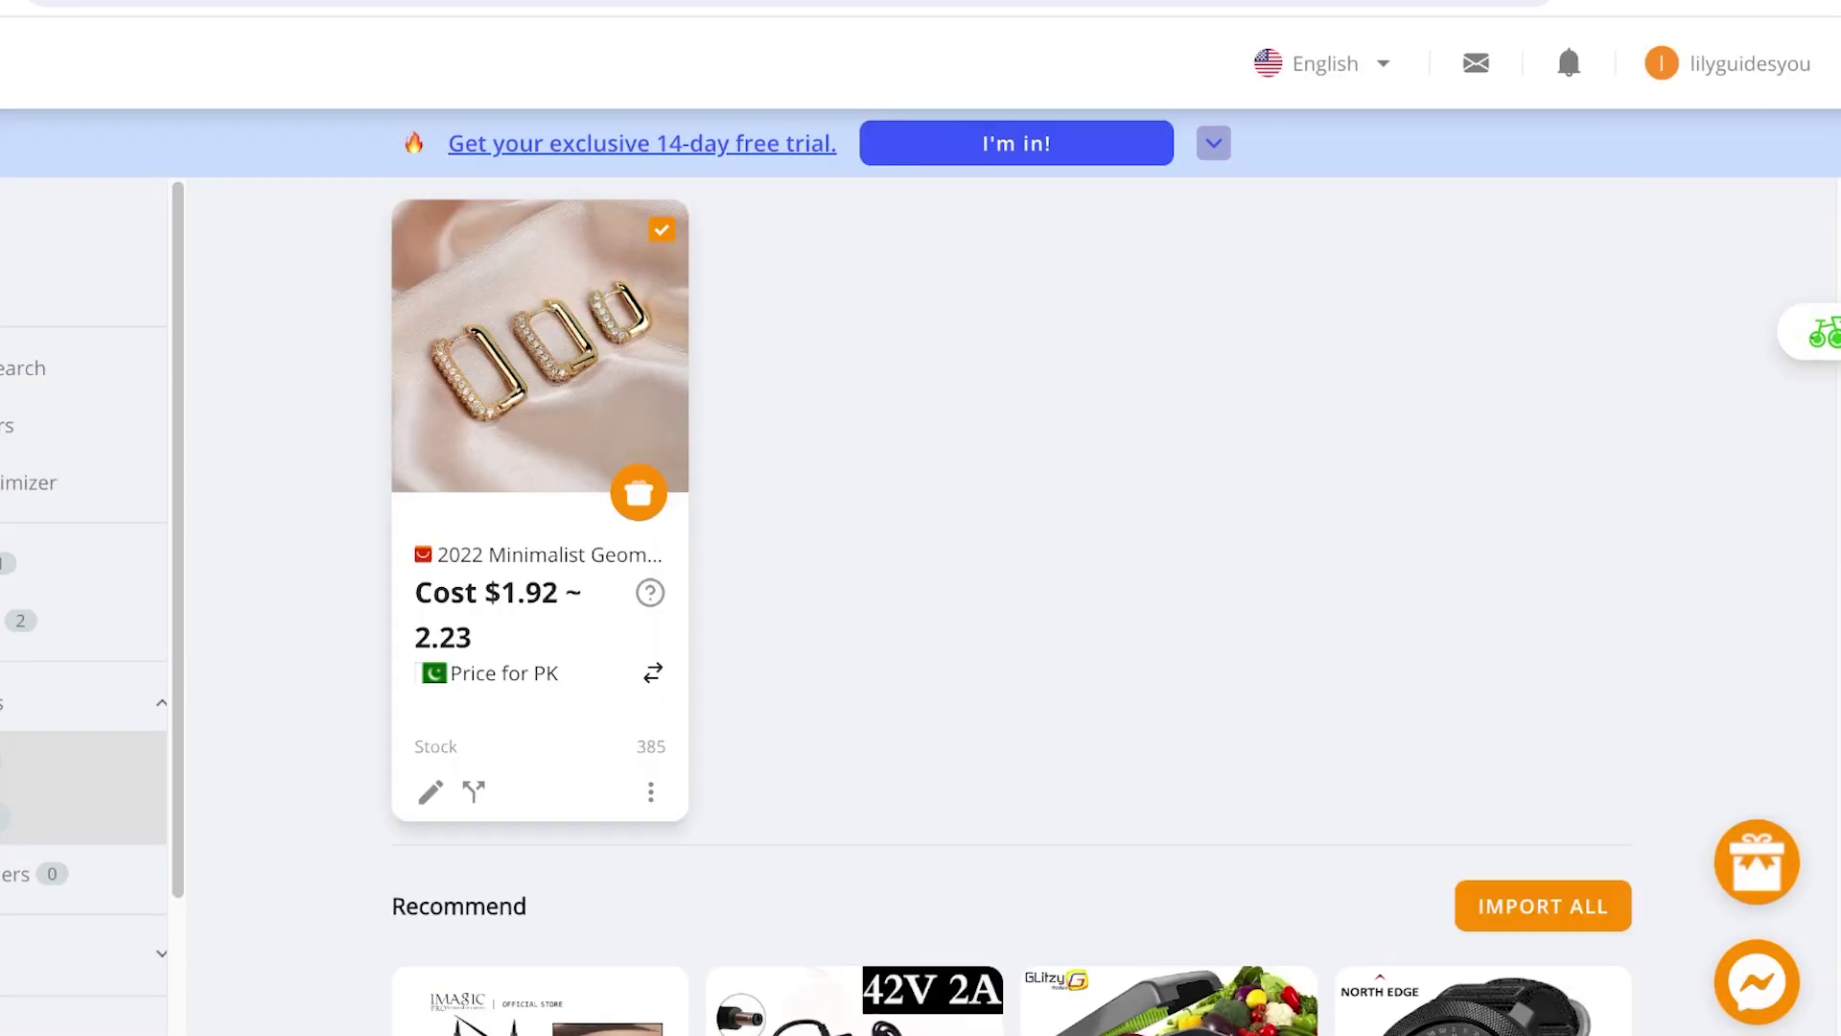
click(662, 229)
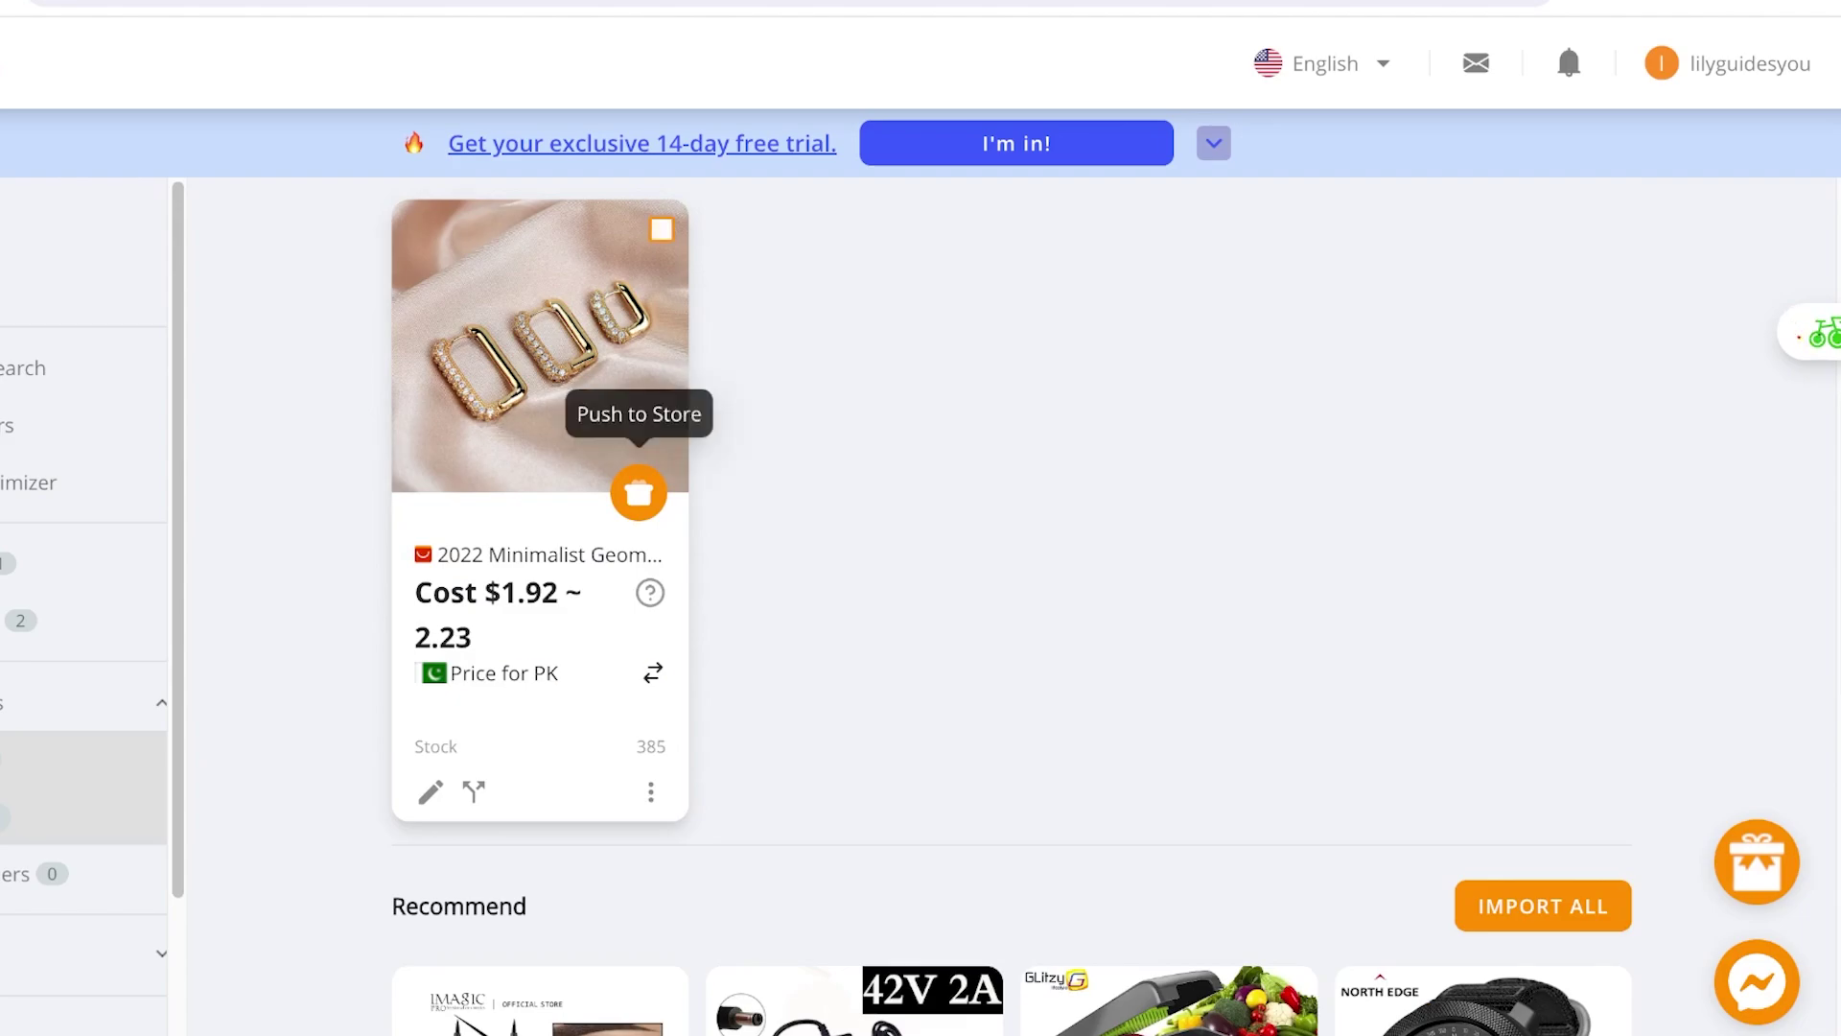
Open the earring product's details and replace its title with 'Square Hoops'.
click(431, 791)
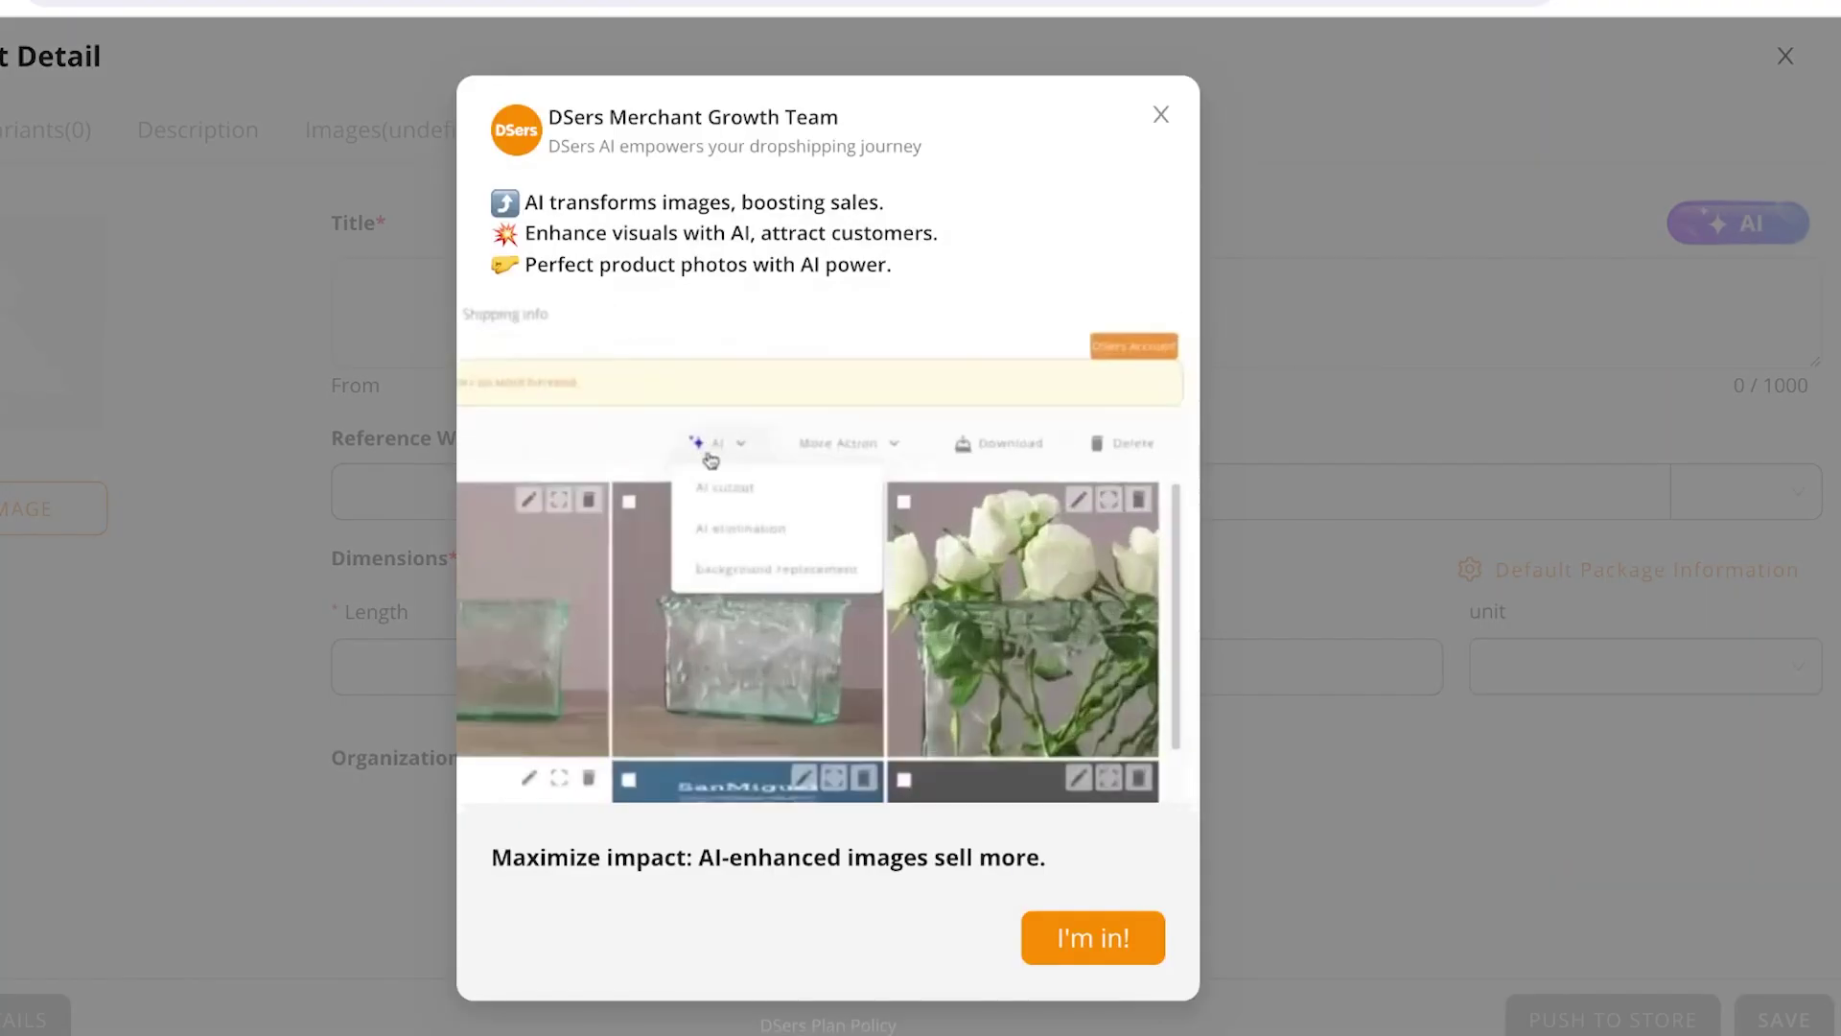
key(Escape)
double_click(636, 281)
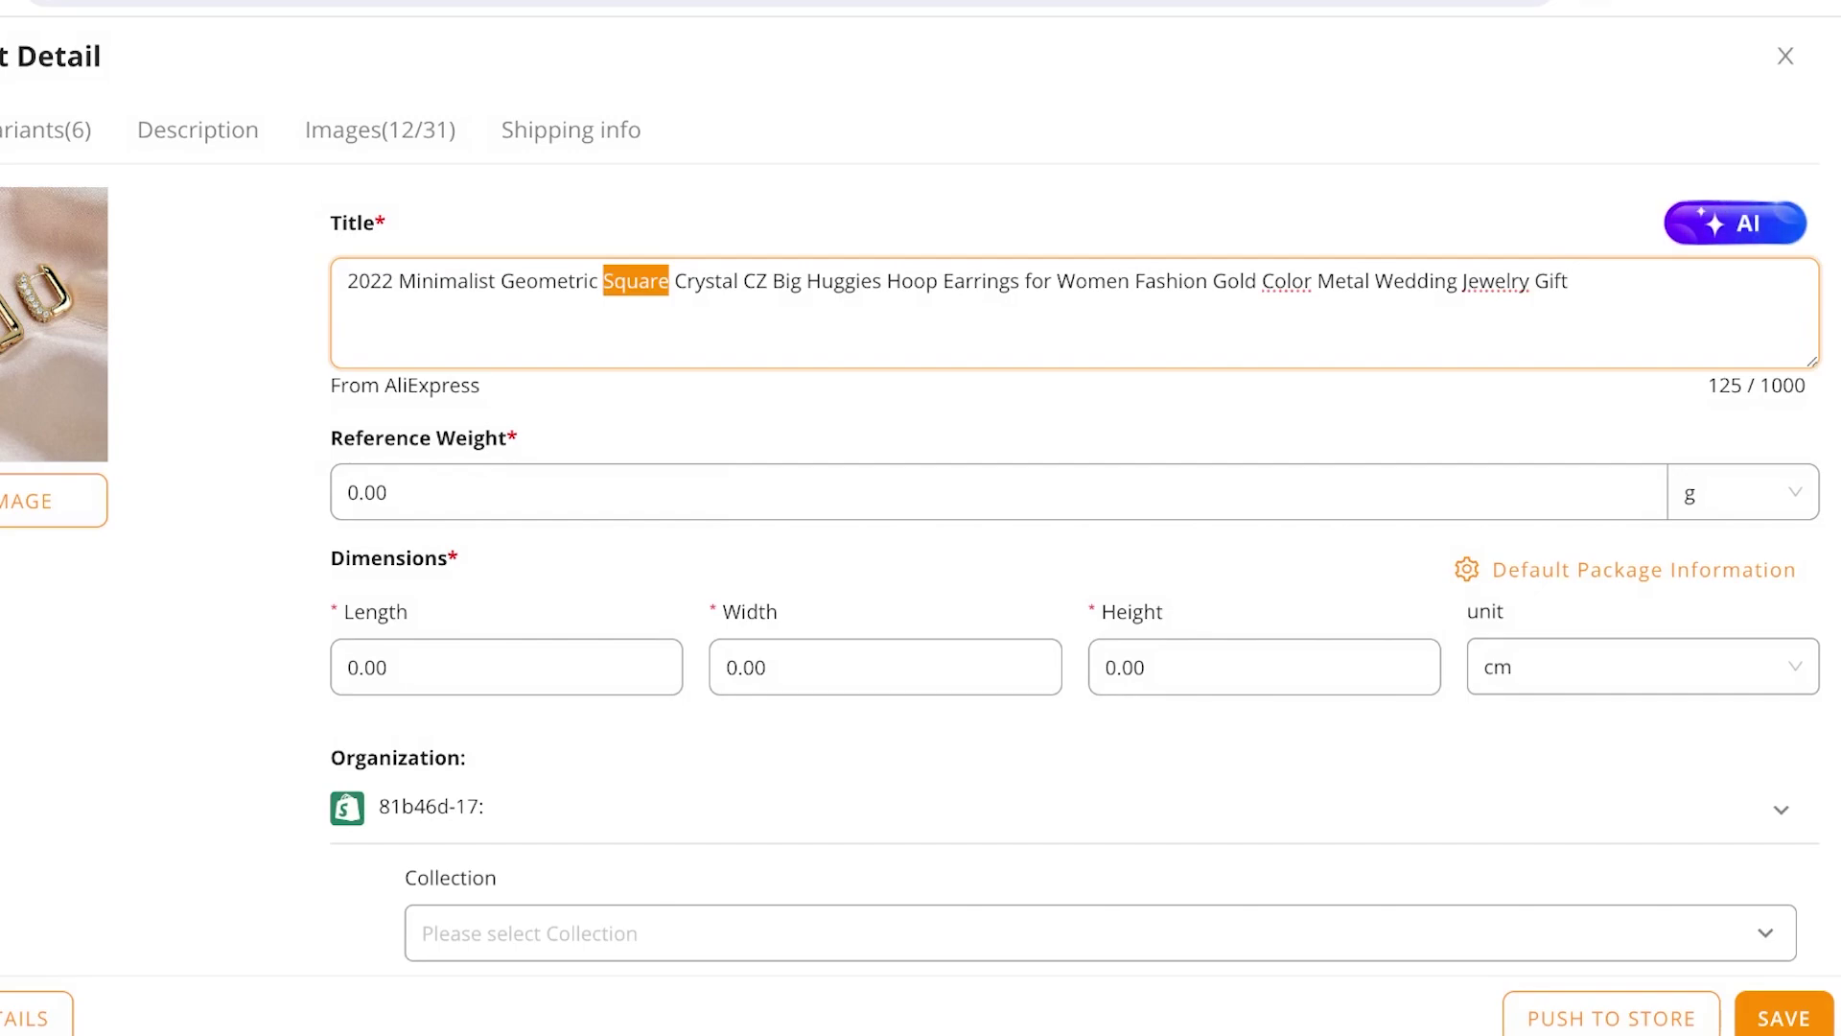
click(926, 280)
key(ctrl+a)
text(Squa)
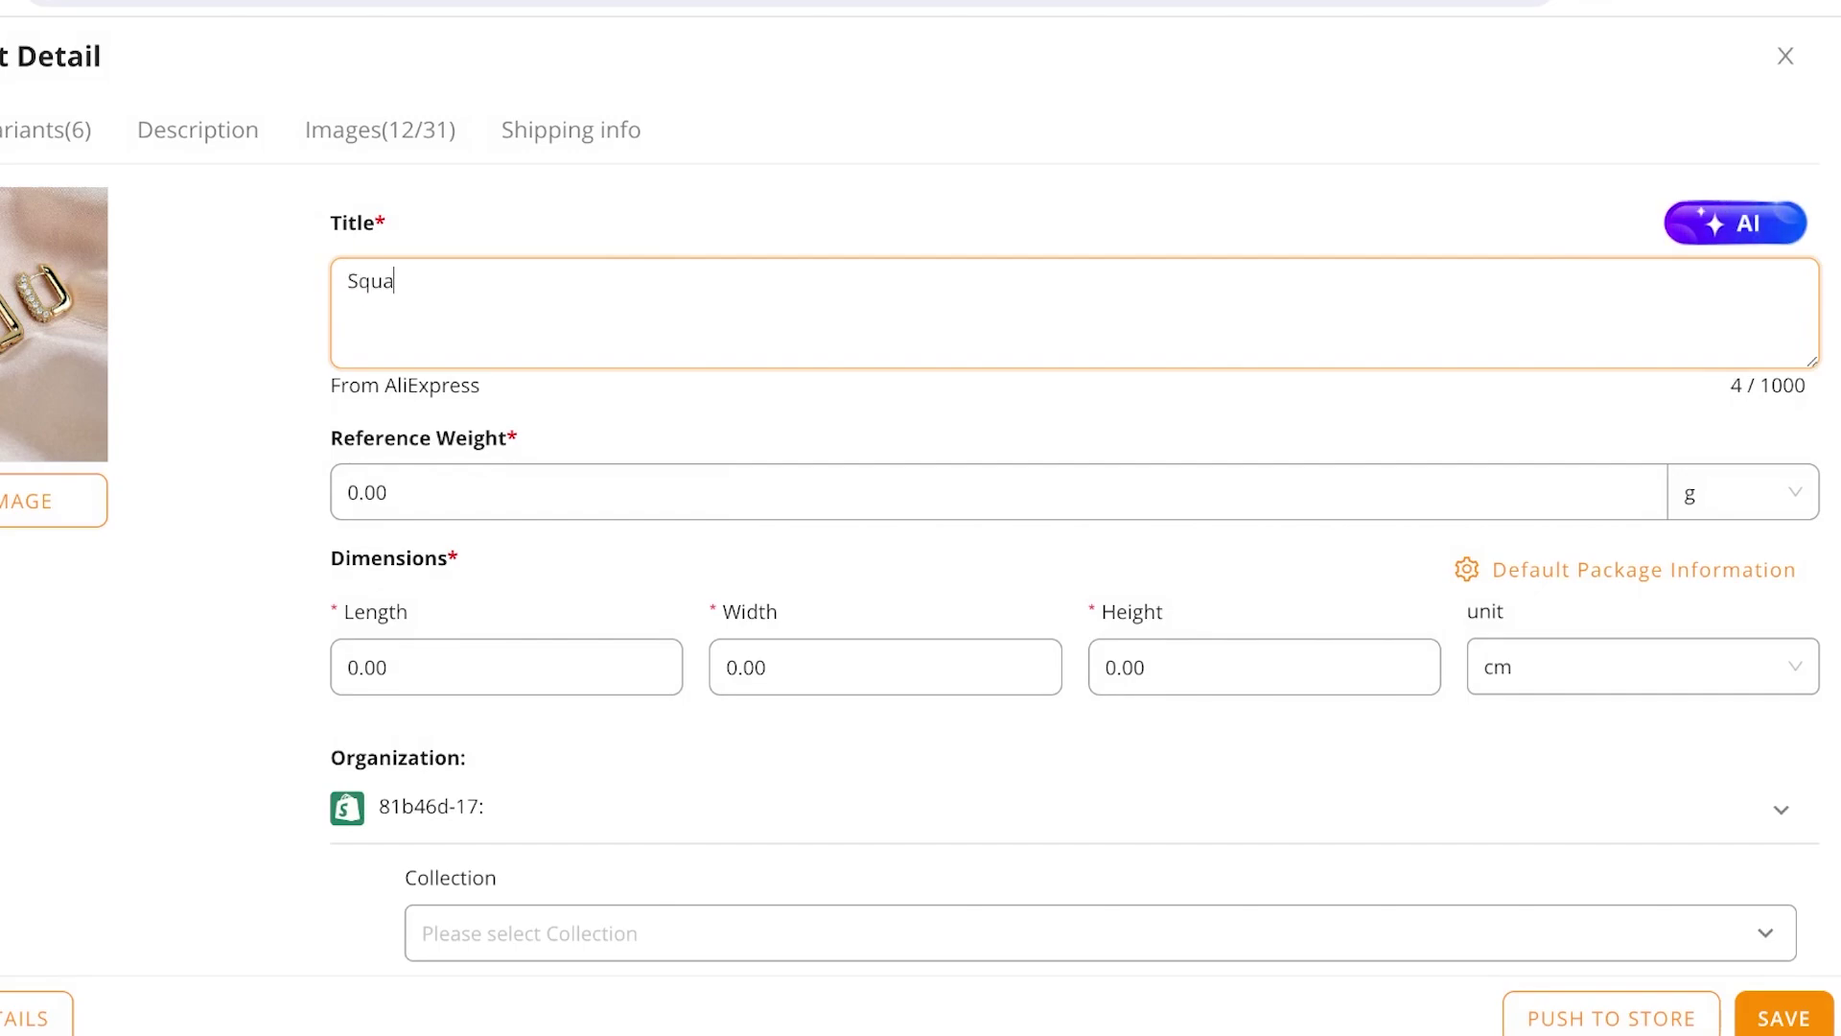
text(re Hoops)
Check the default package information panel, then select the Length field.
scroll(912, 536, down, 1)
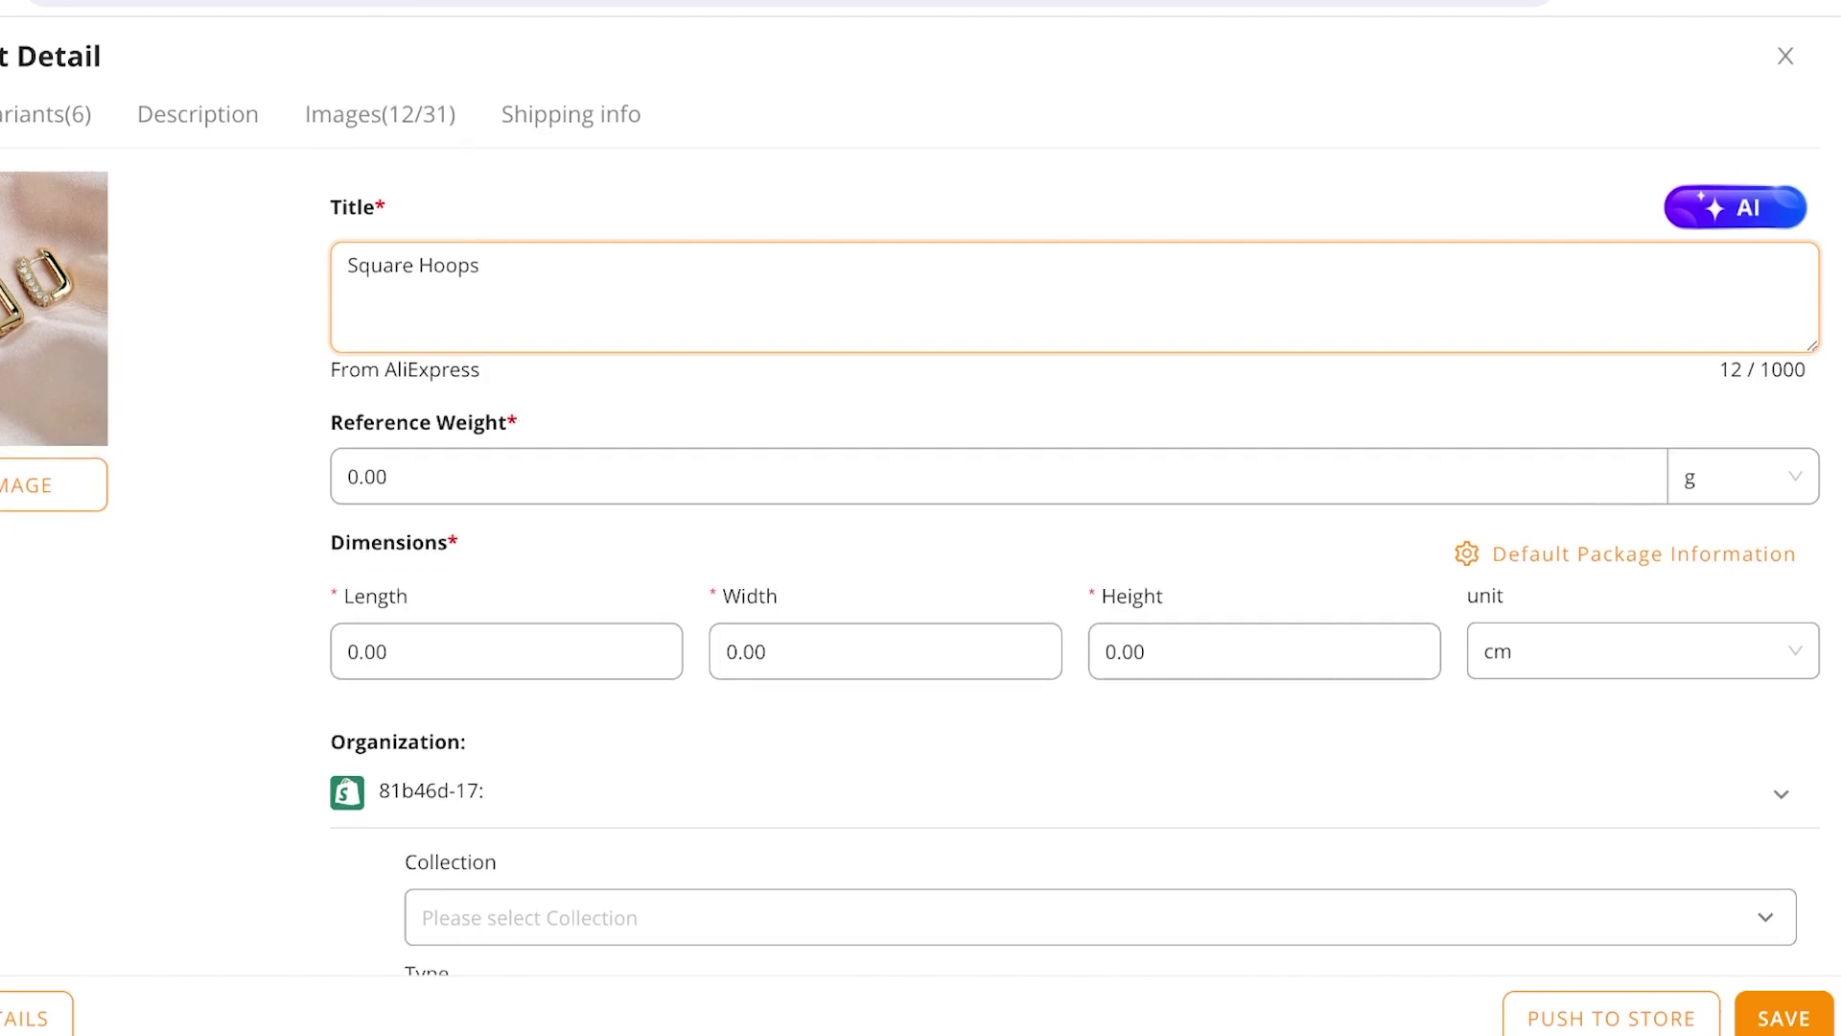
scroll(912, 537, down, 3)
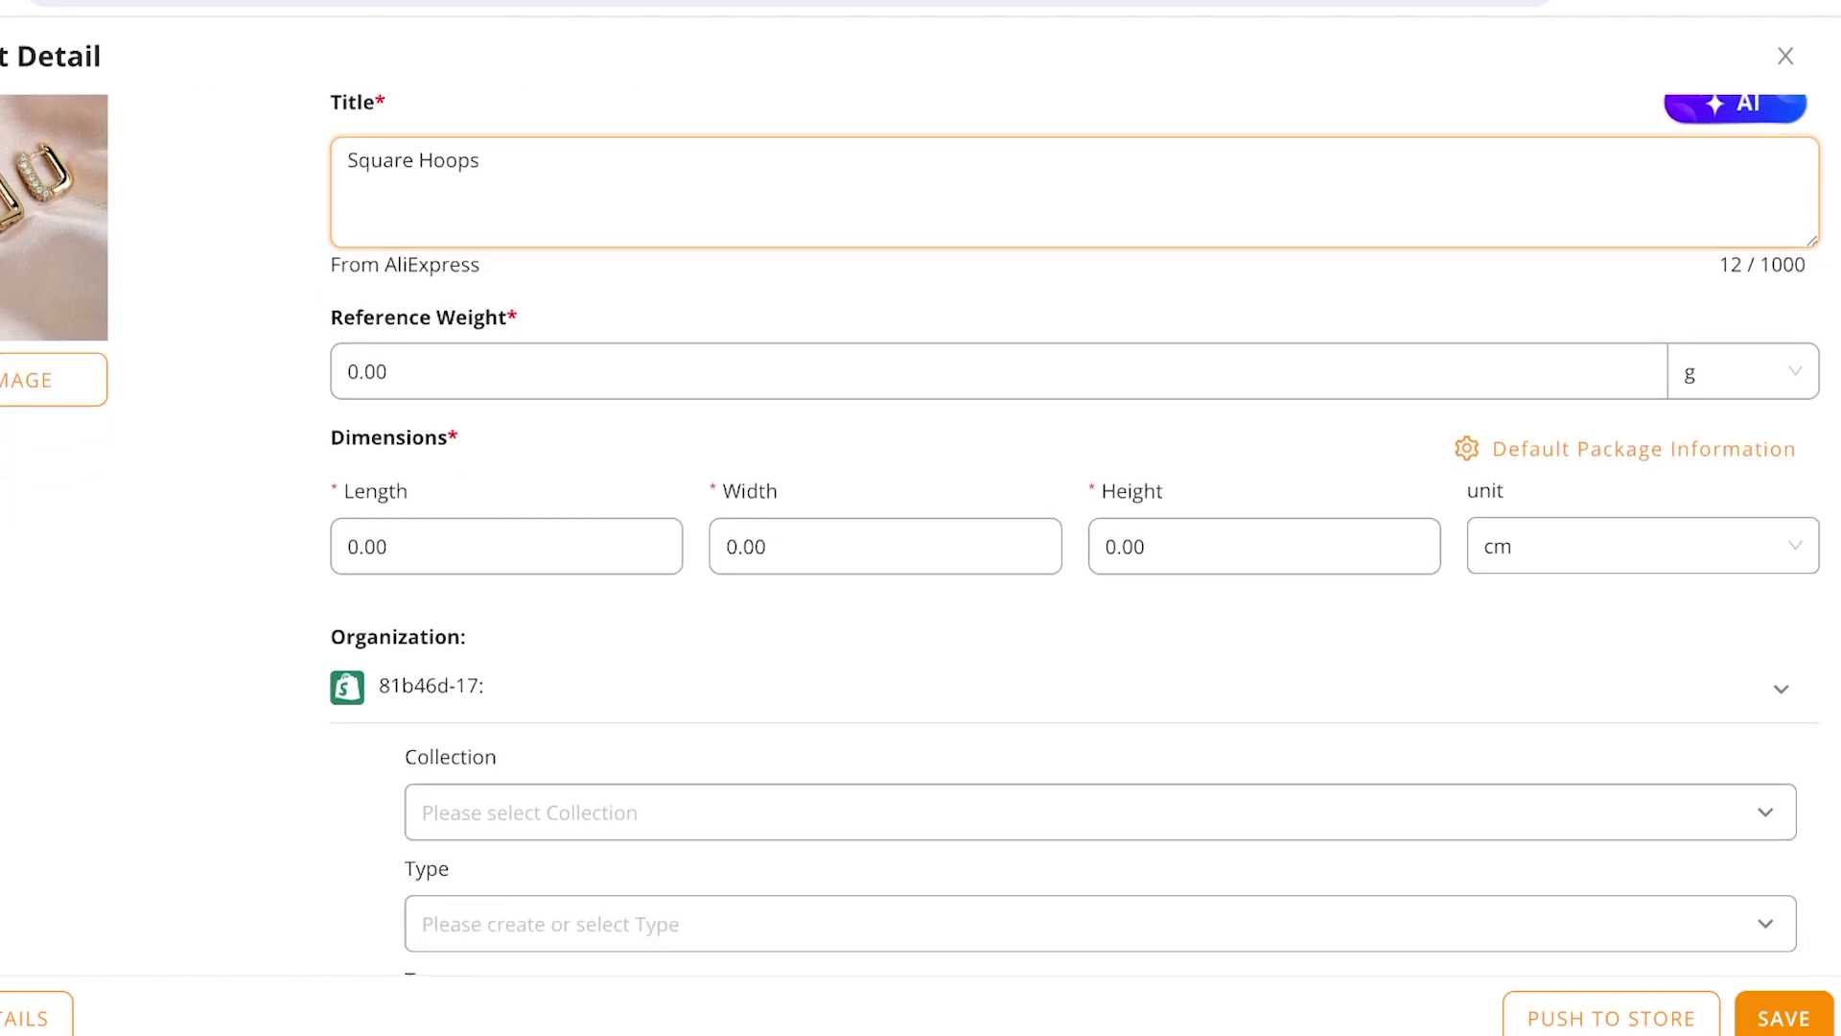
click(1643, 405)
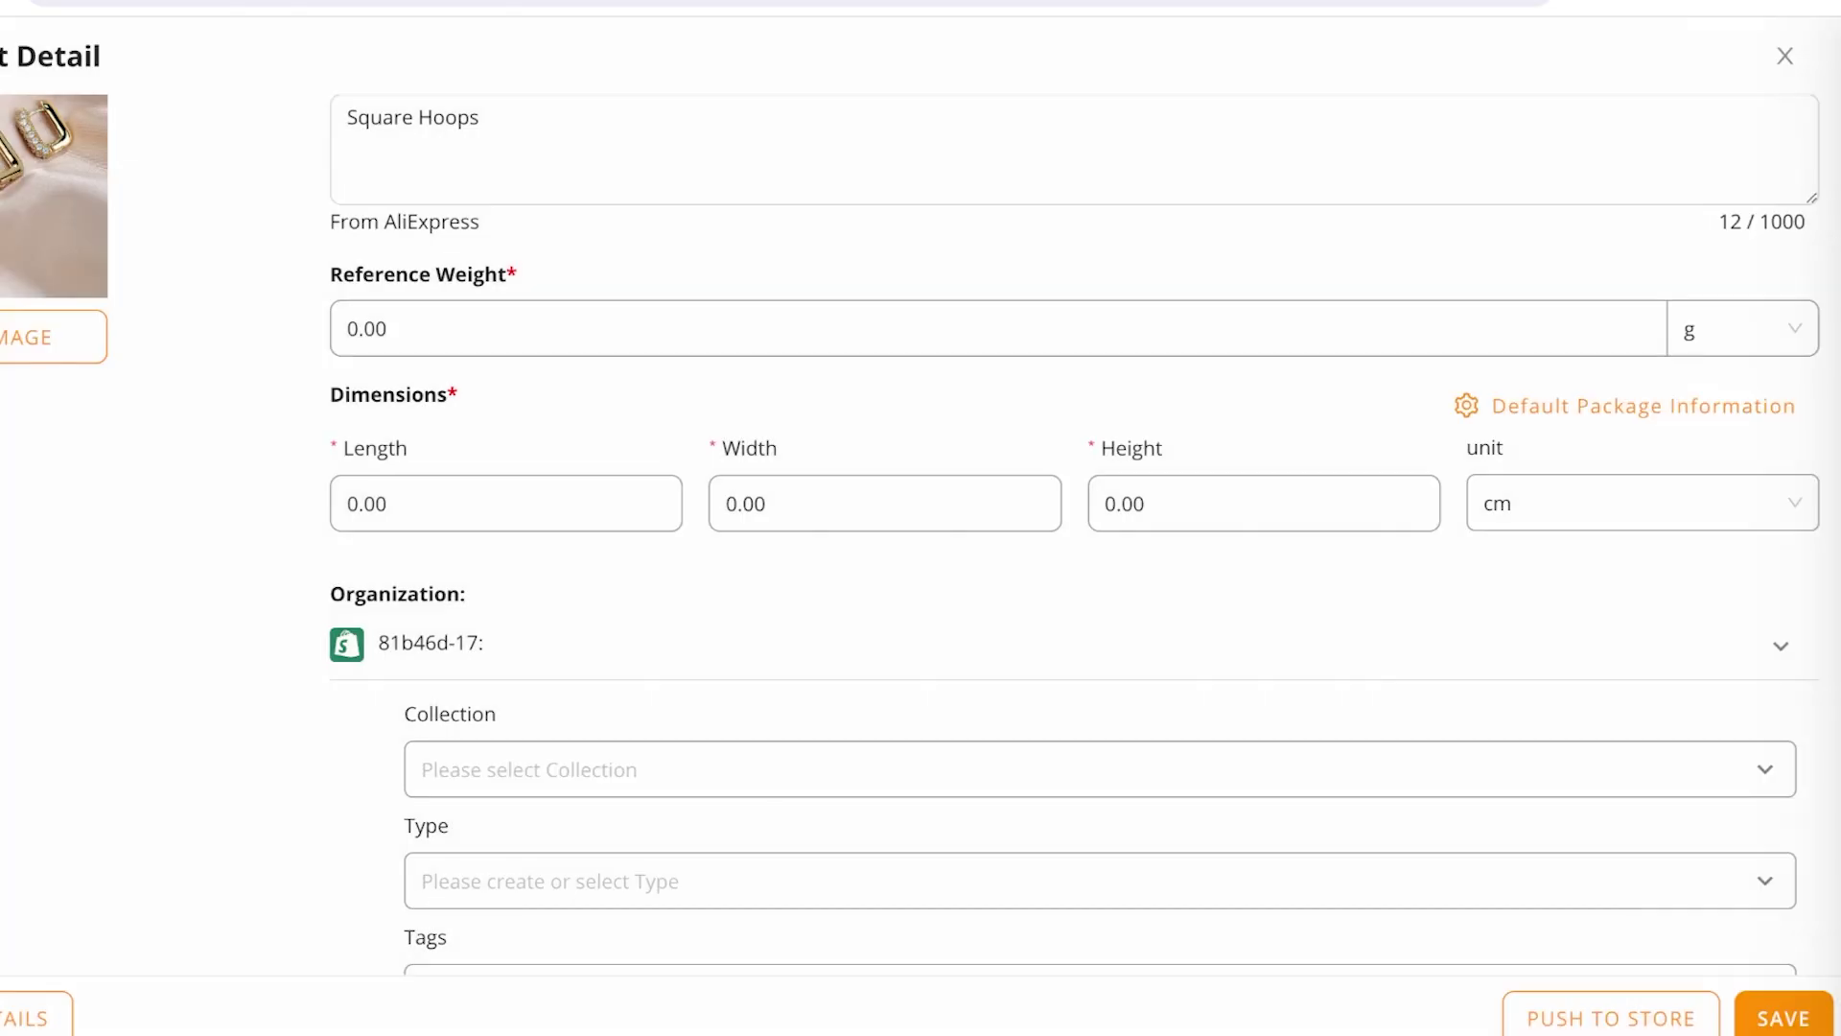
click(1785, 56)
click(387, 503)
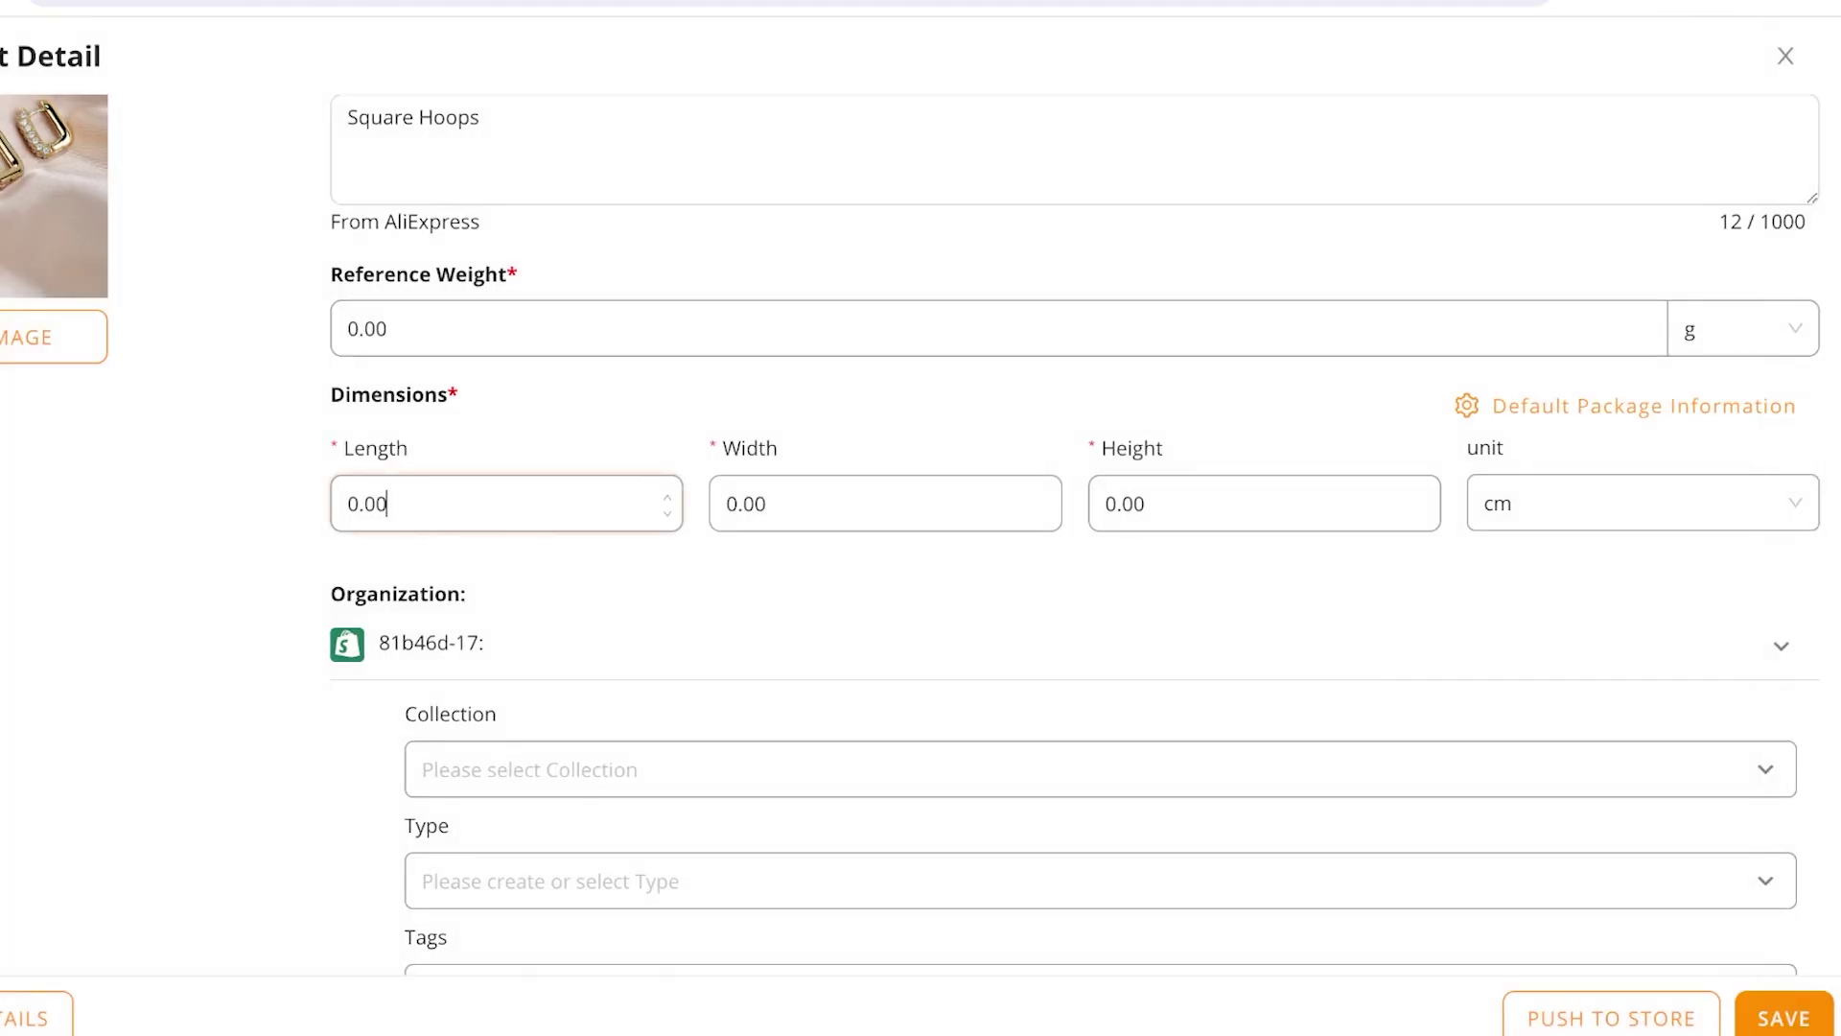
Set the package dimensions to 2 × 2 × 2 cm.
key(ctrl+a)
text(2)
key(Tab)
key(ctrl+a)
text(2)
key(Tab)
text(2)
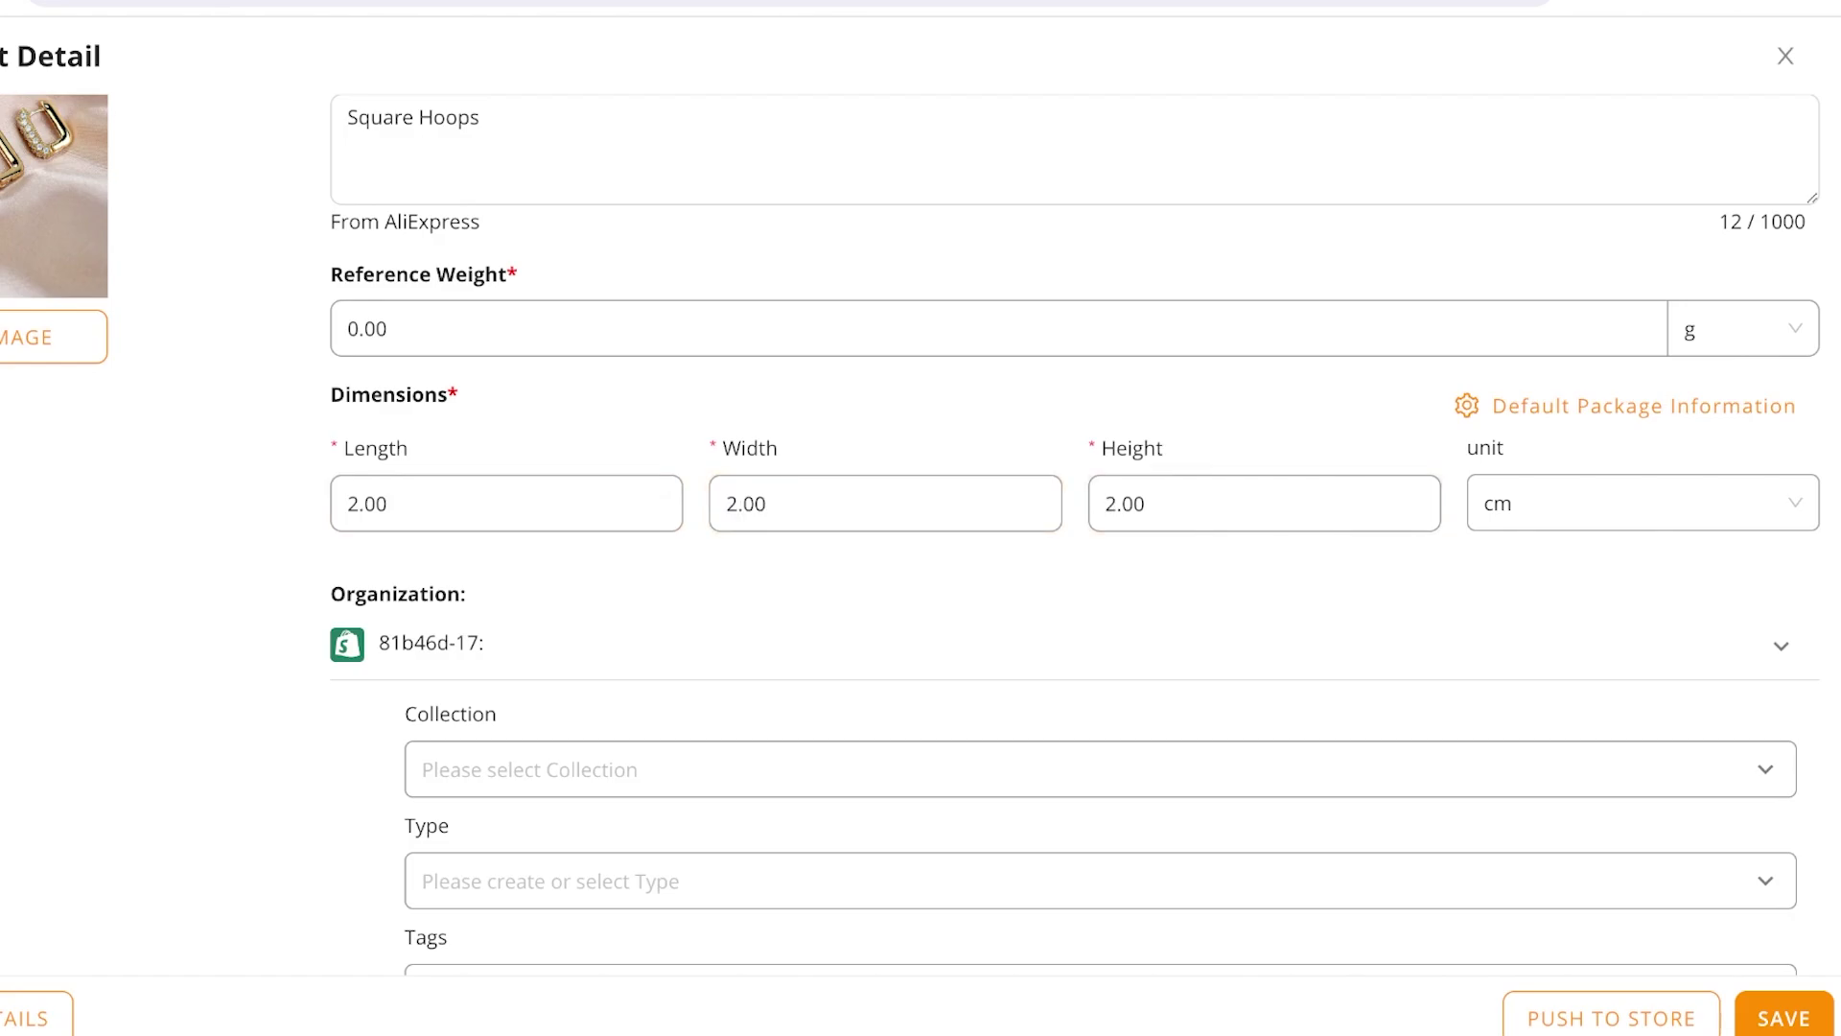
scroll(1074, 537, down, 1)
Add the product to the Home page collection.
click(1093, 769)
click(475, 849)
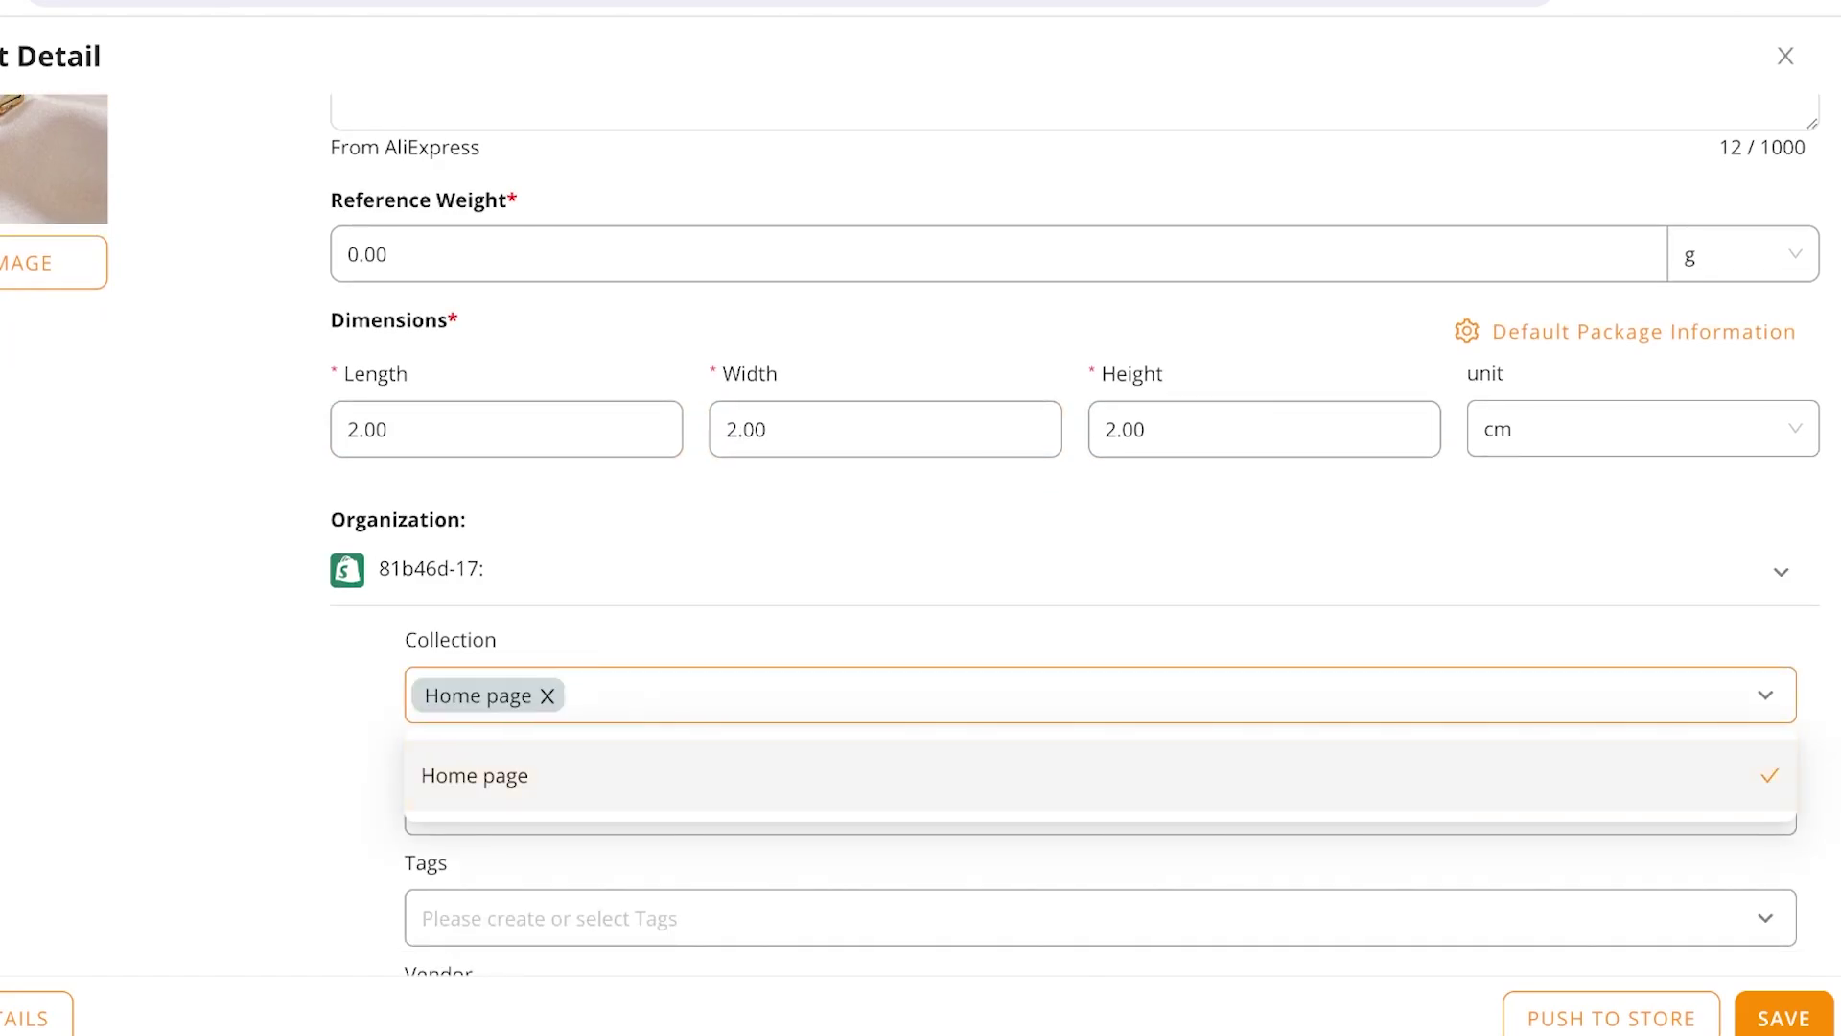
scroll(1074, 537, down, 2)
scroll(1074, 537, up, 5)
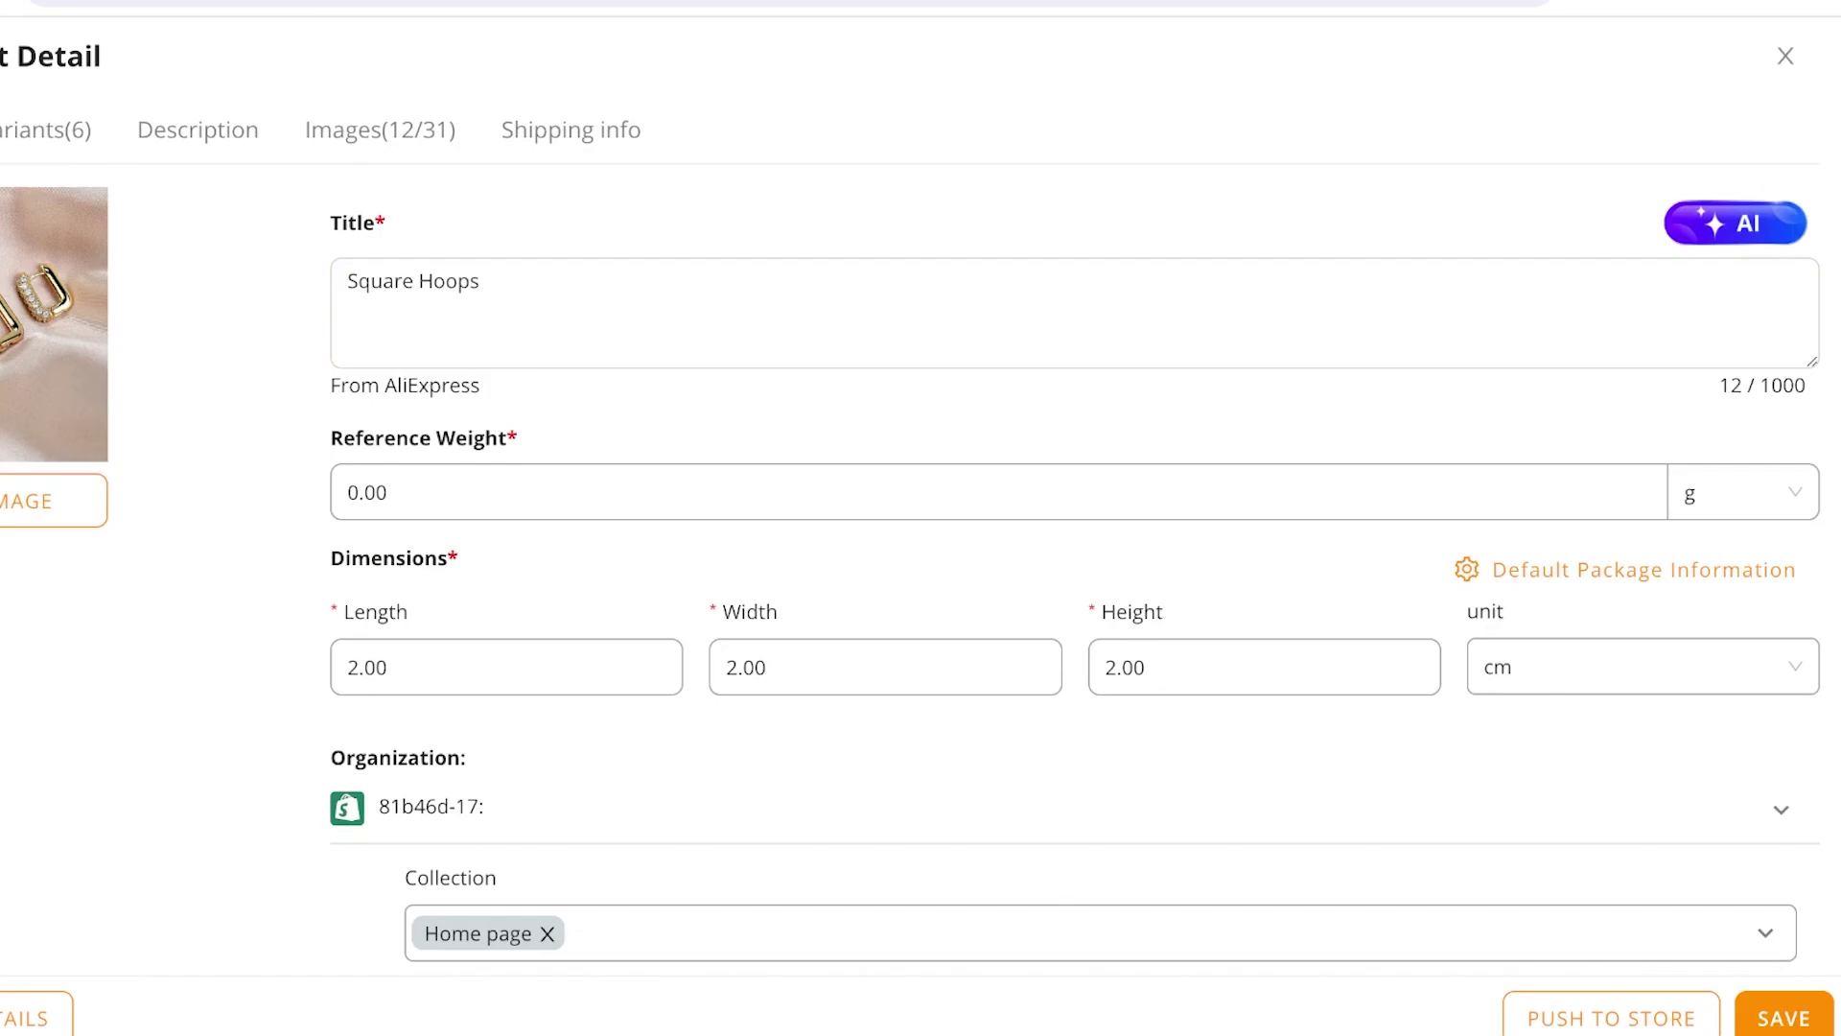
Review the Variants, Description and Images tabs, then close the product details.
click(46, 130)
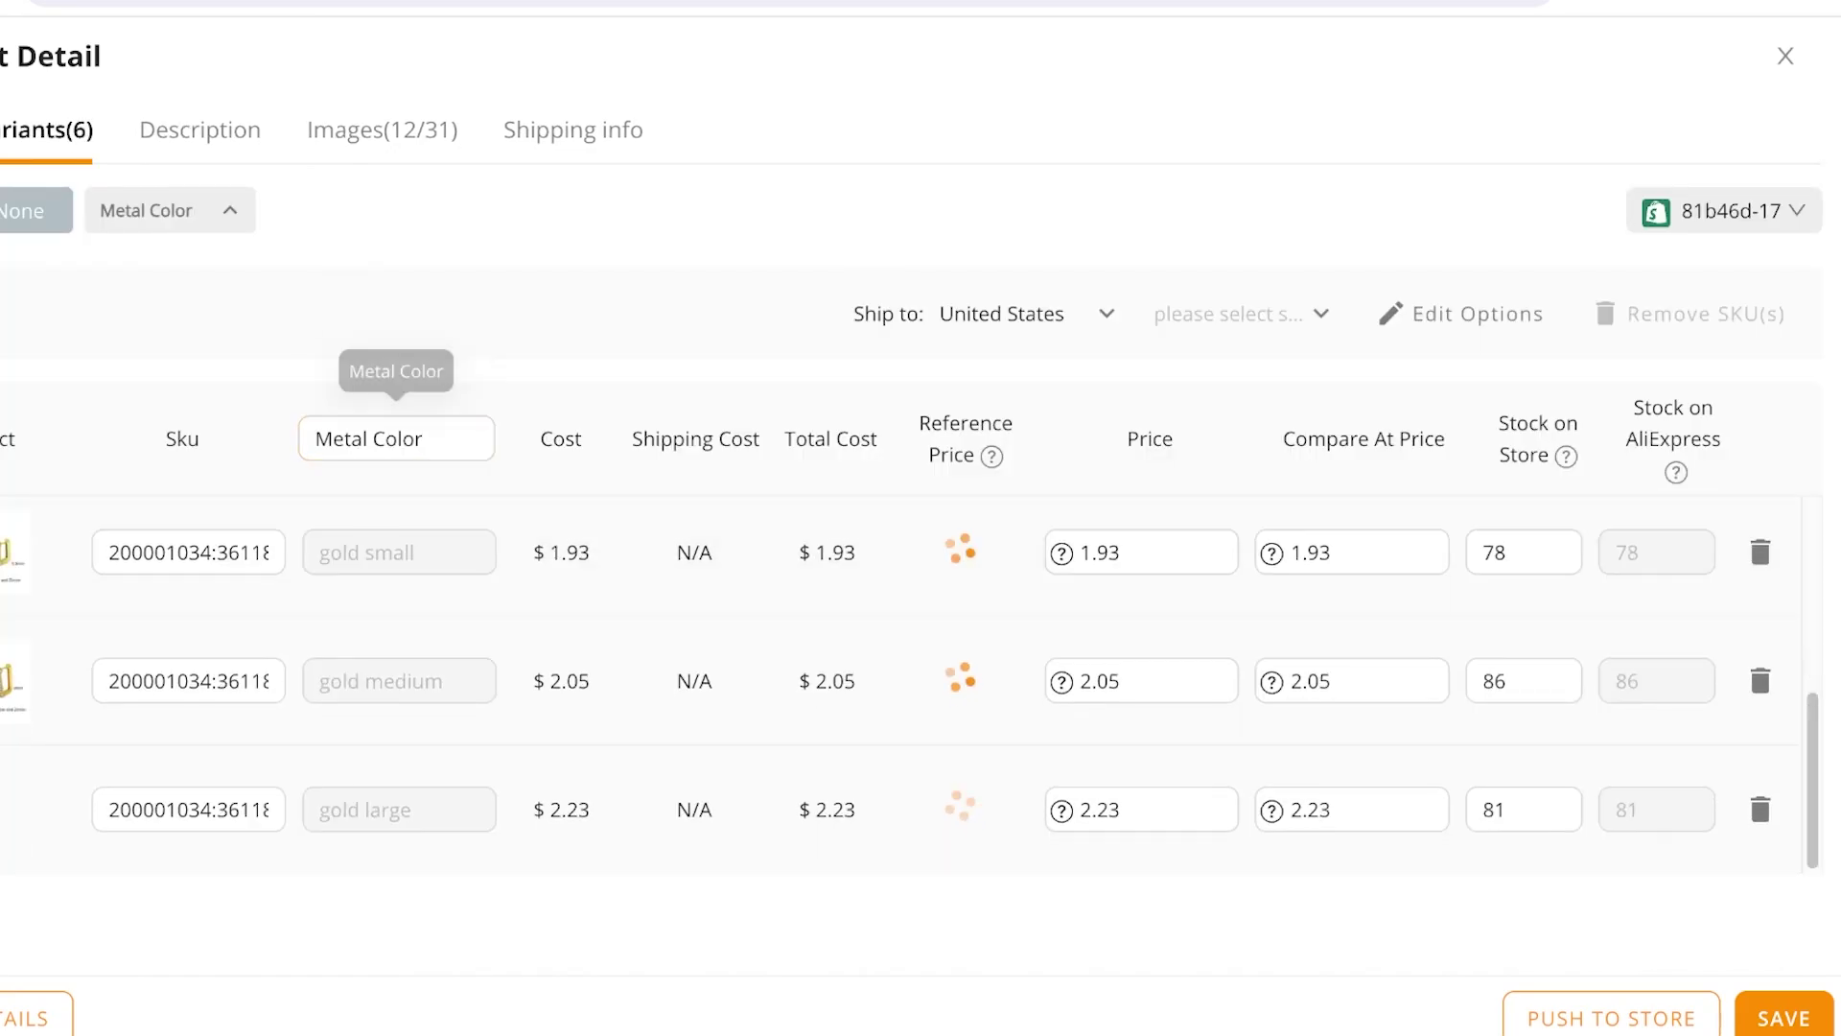
scroll(901, 681, up, 4)
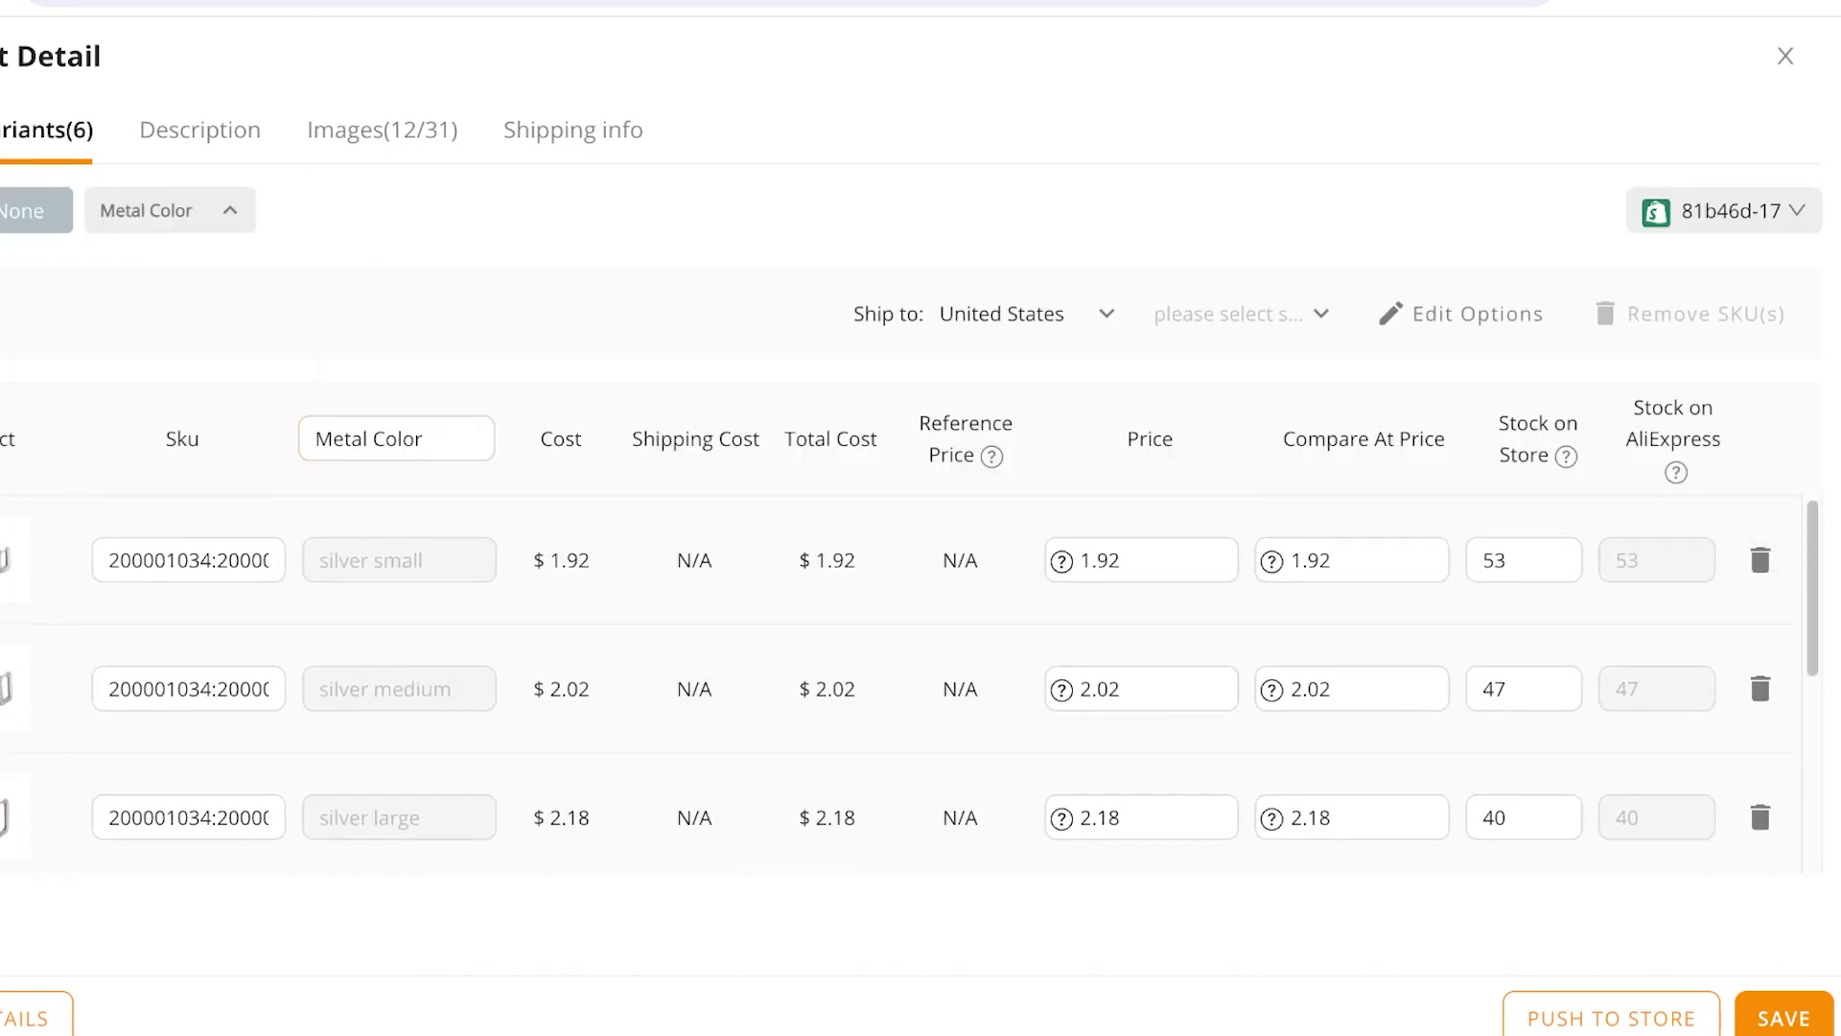
click(197, 129)
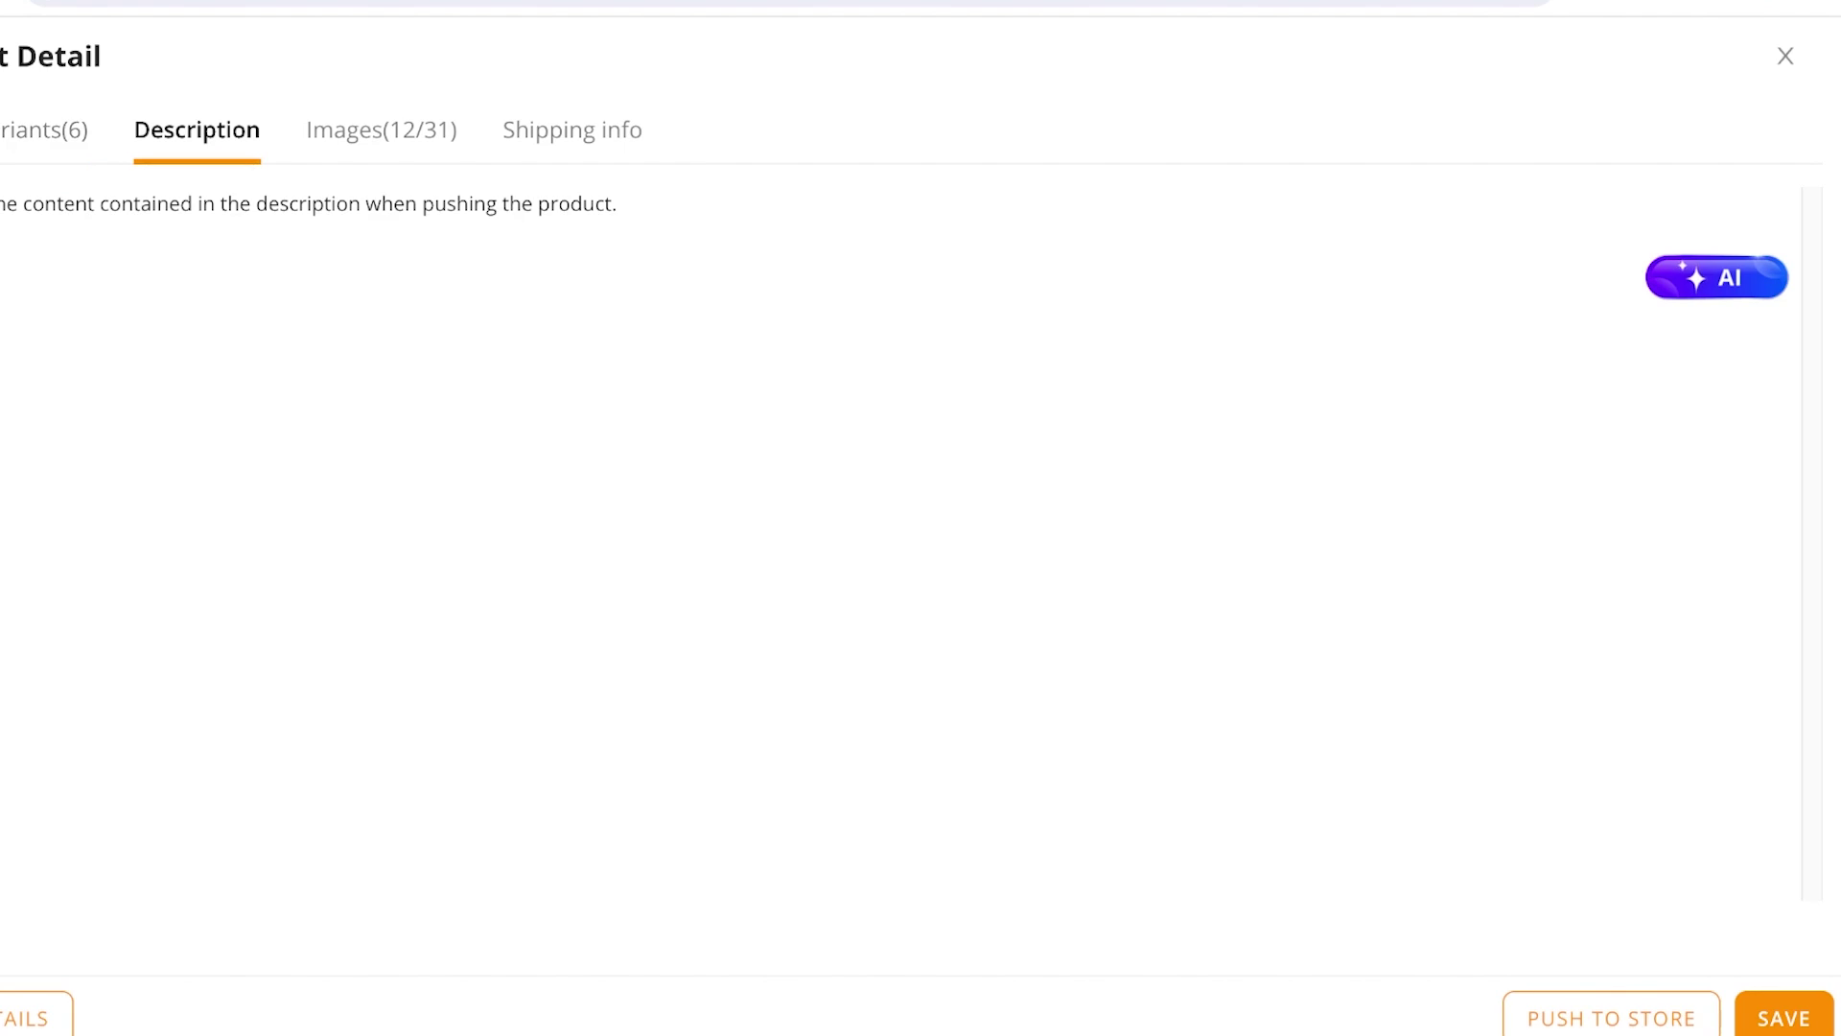
click(380, 129)
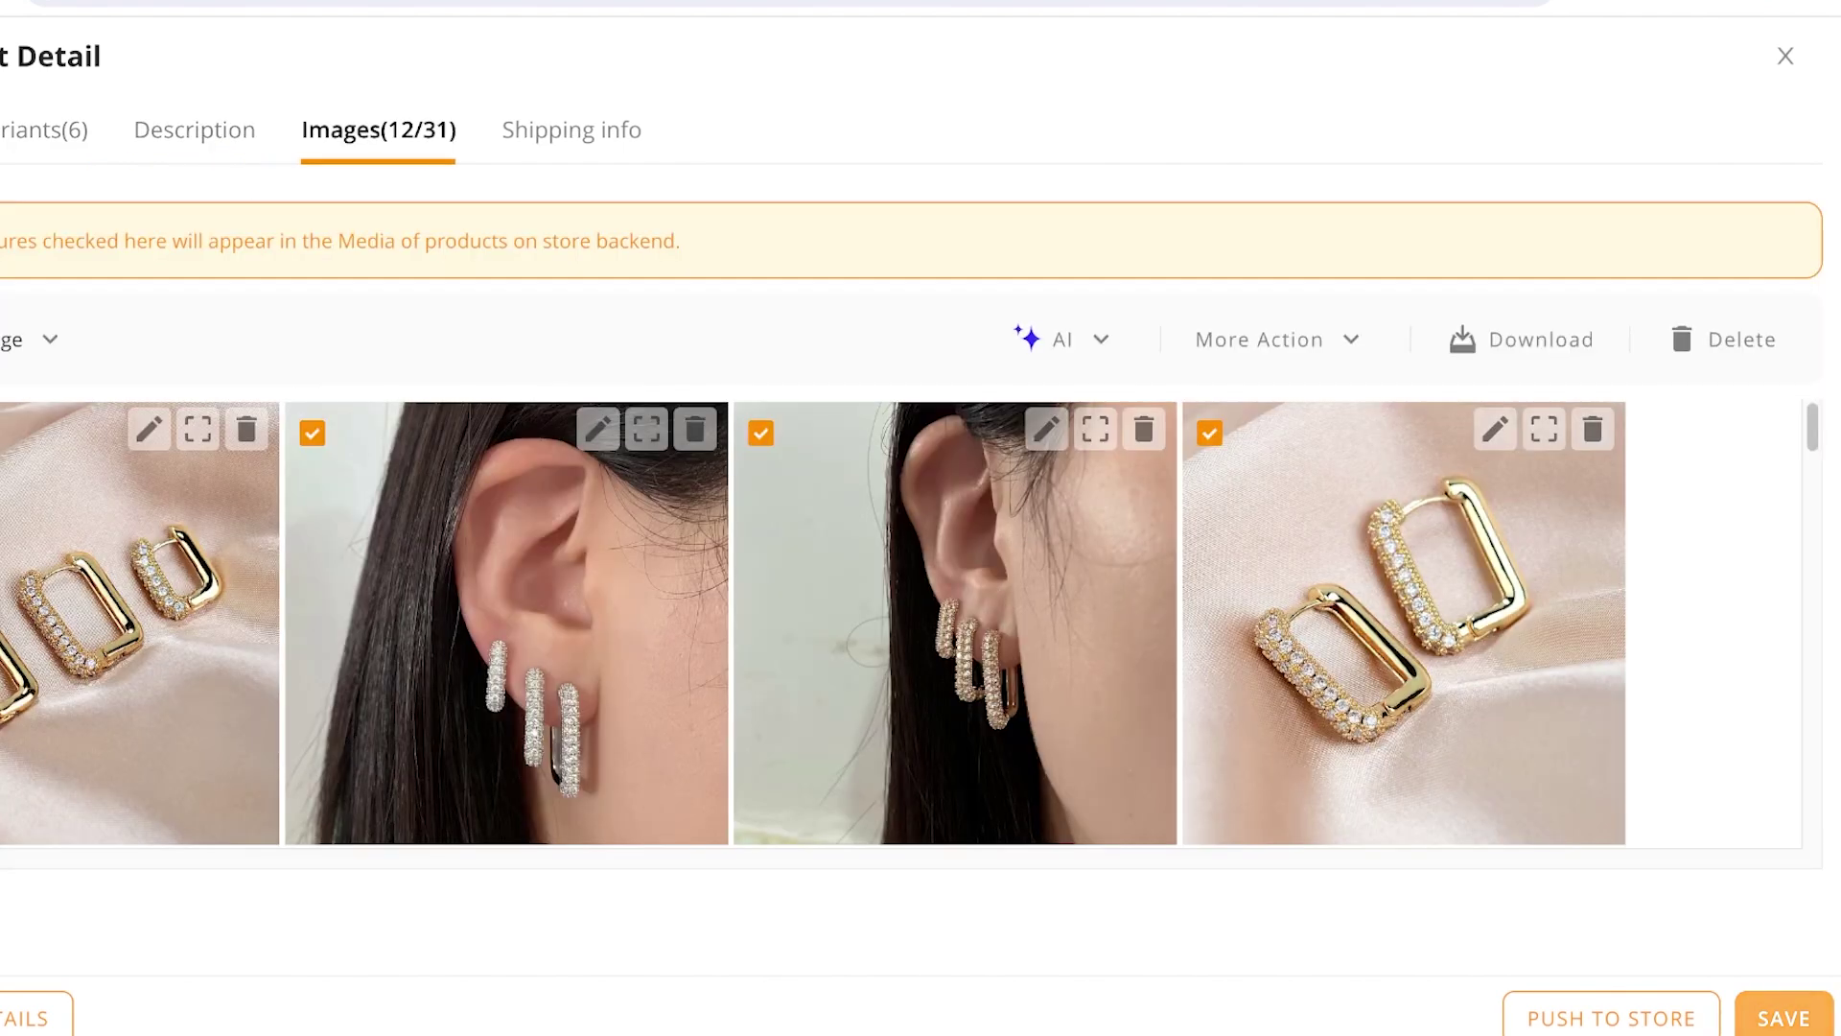
key(Escape)
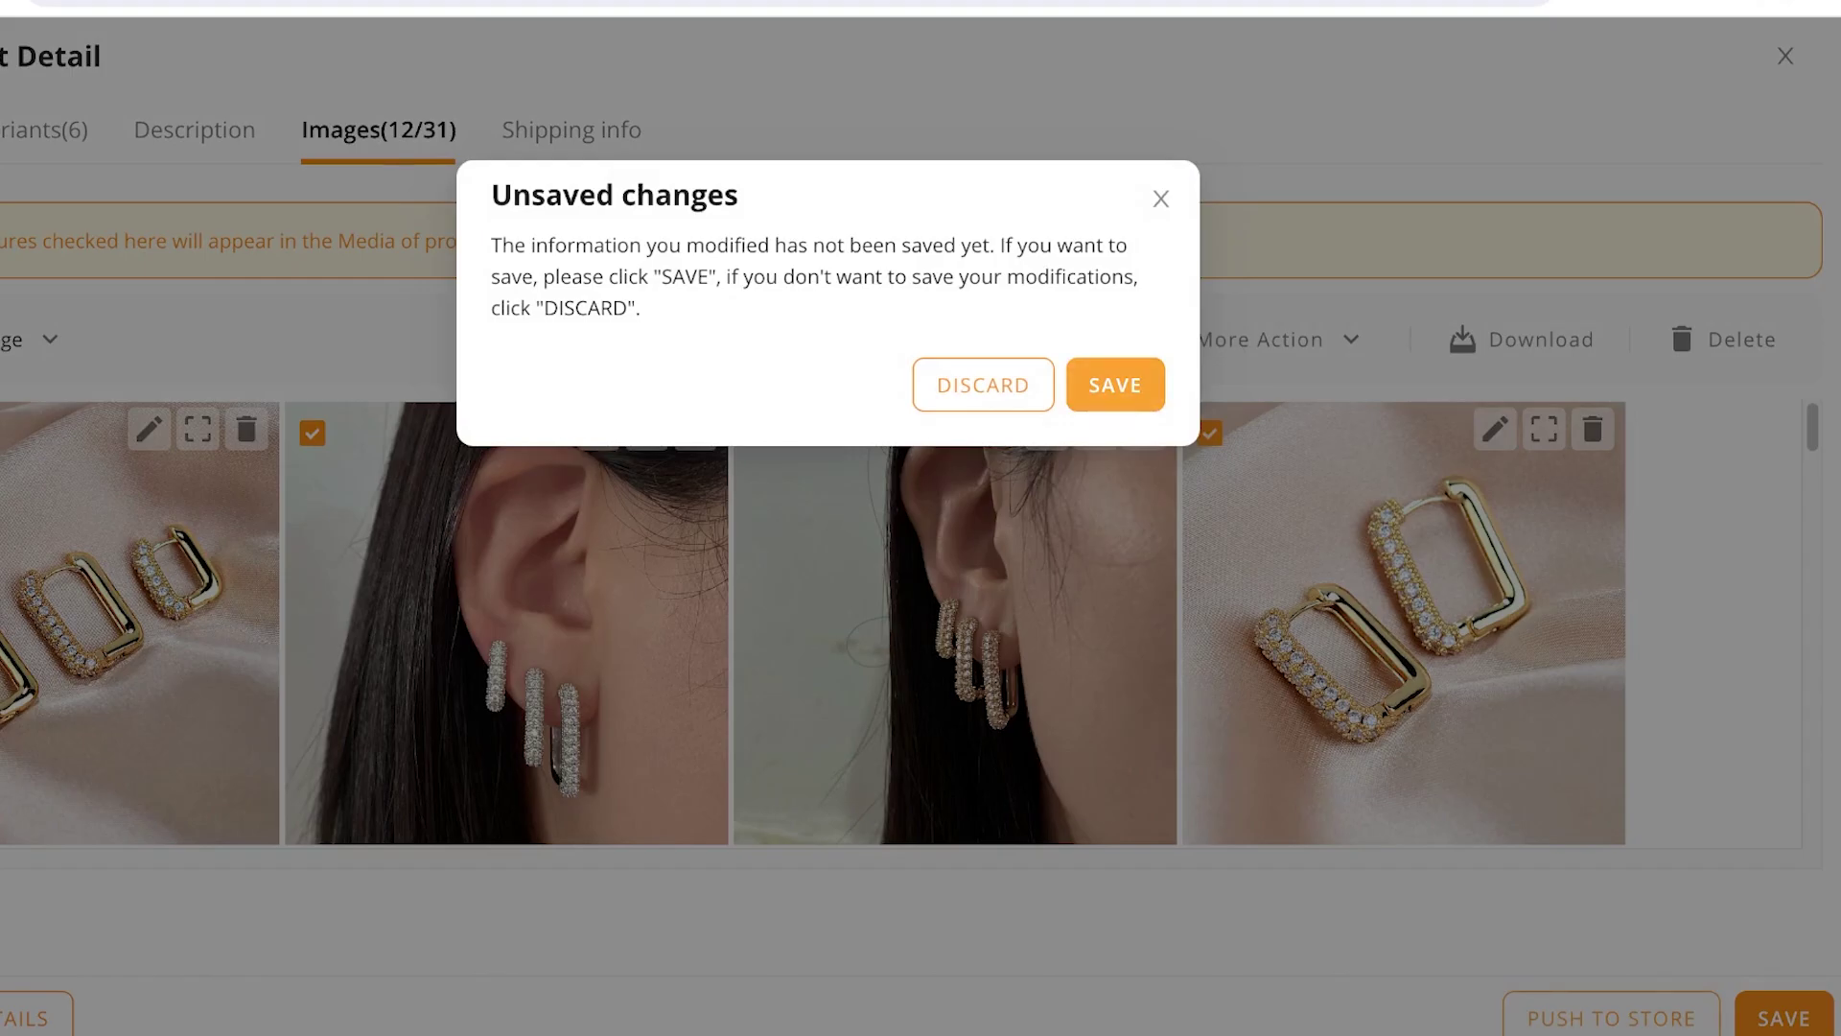
Save the unsaved Square Hoops changes and push the earrings to the selected Shopify store.
key(Return)
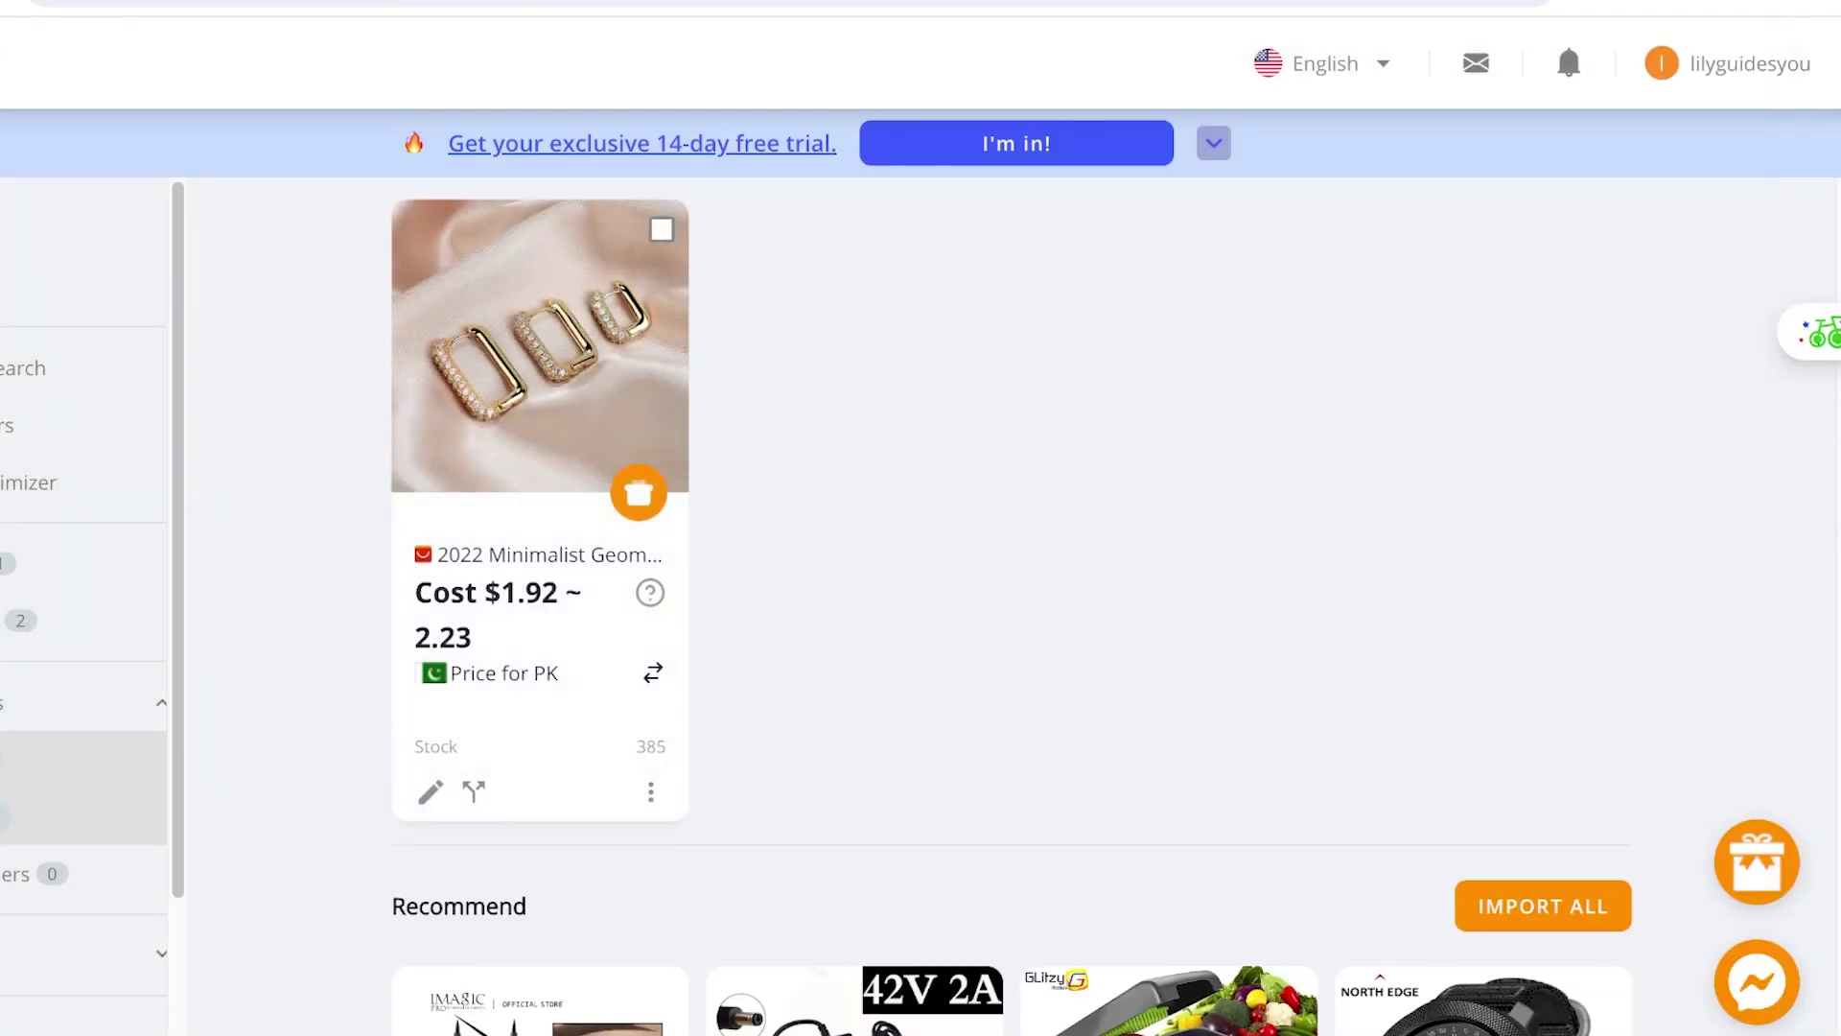
click(815, 497)
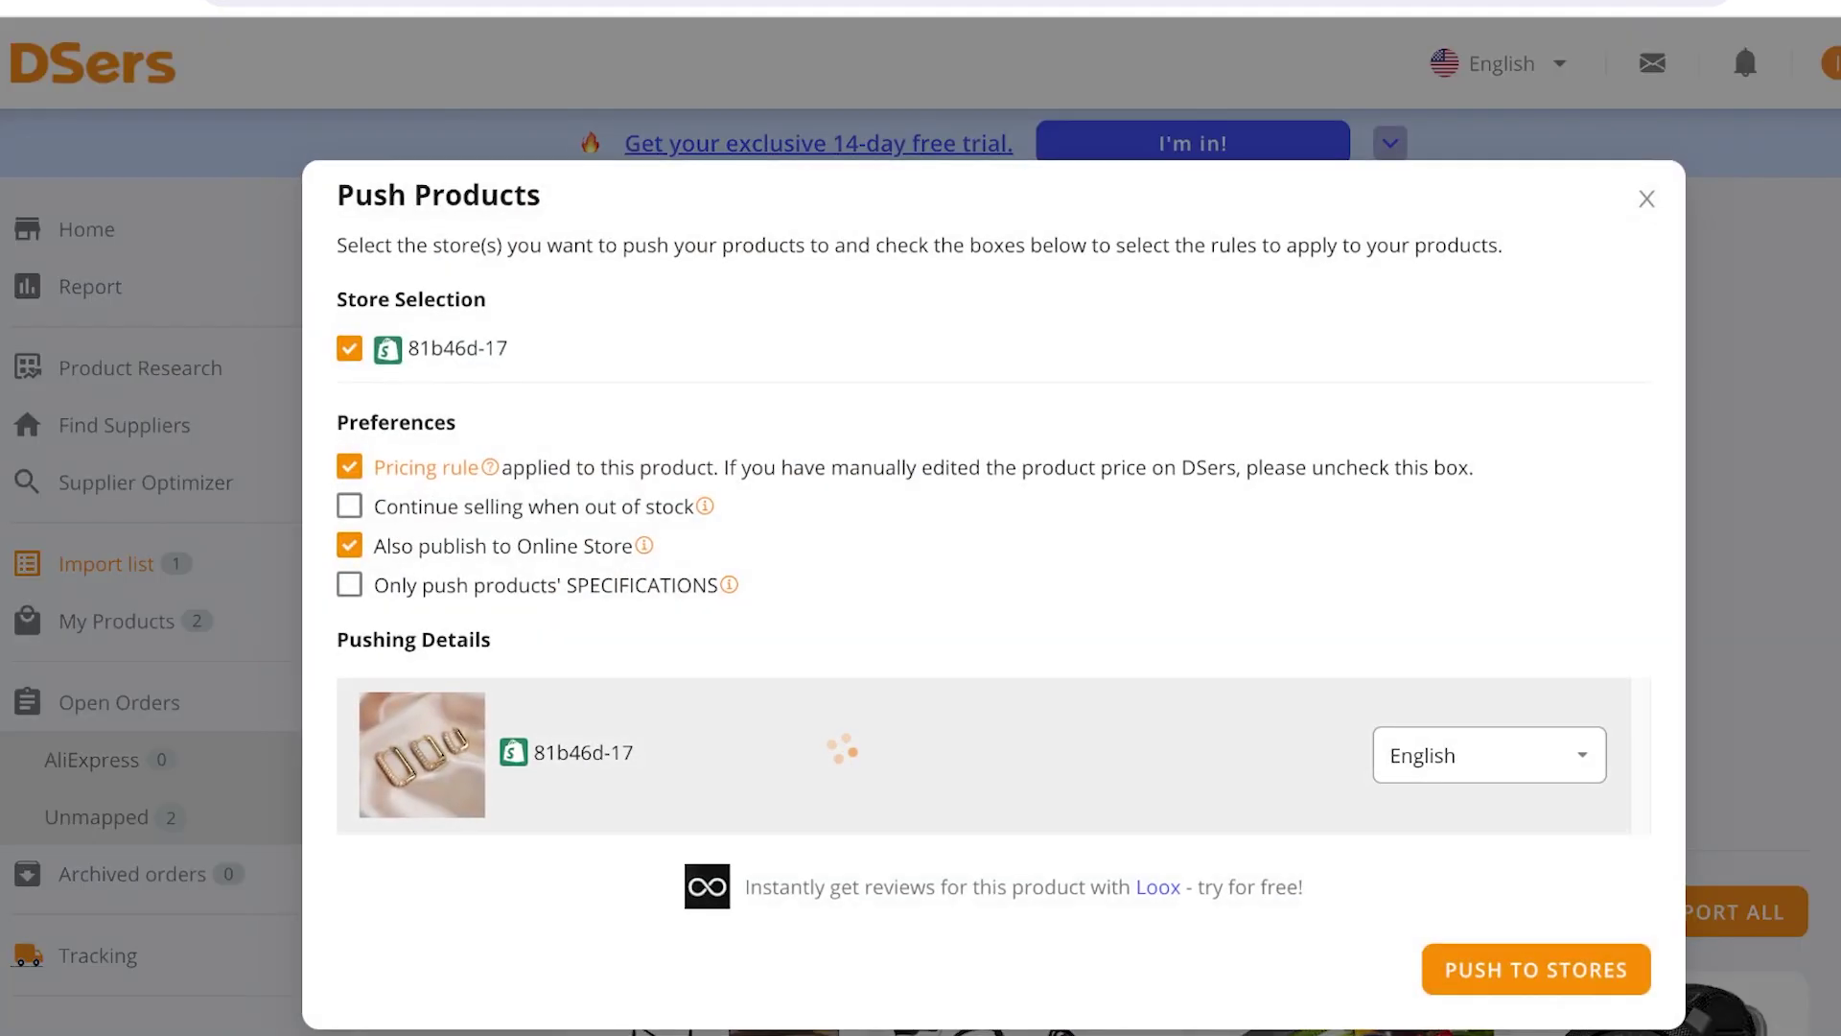
click(1520, 968)
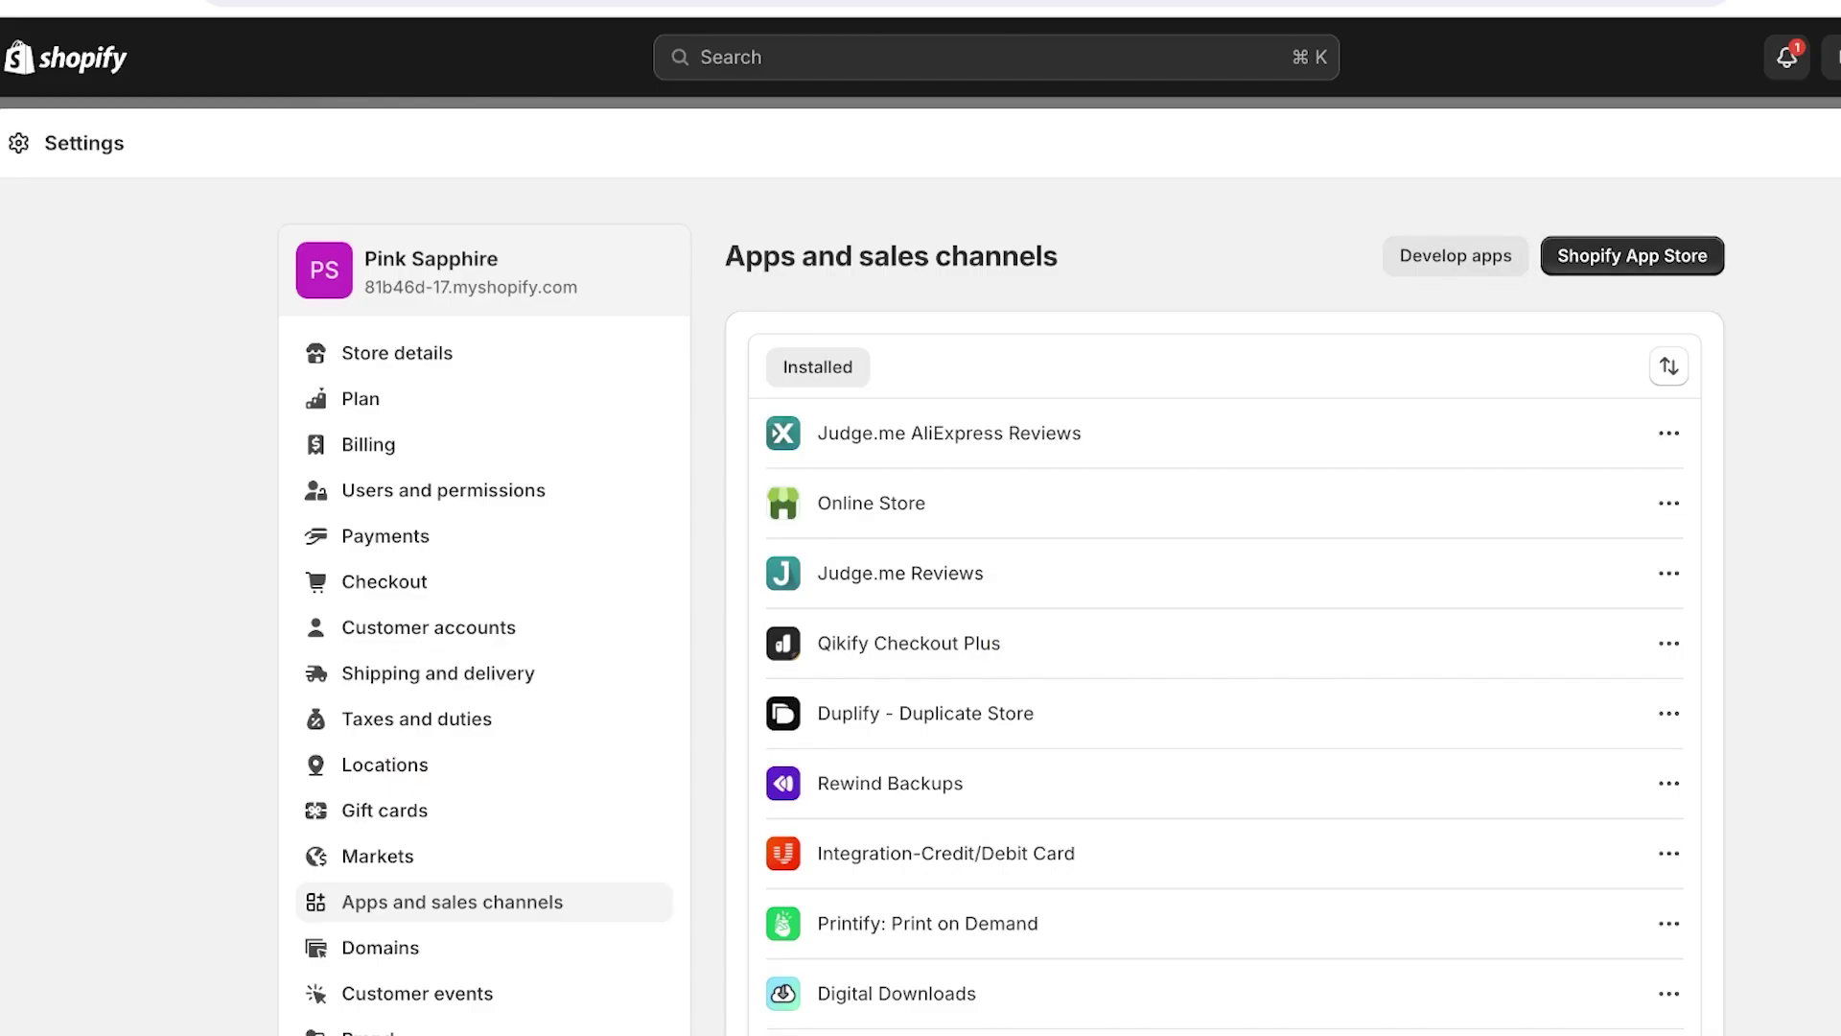
Leave Settings, find Square Hoops in the Products list and view it on the online store.
key(Escape)
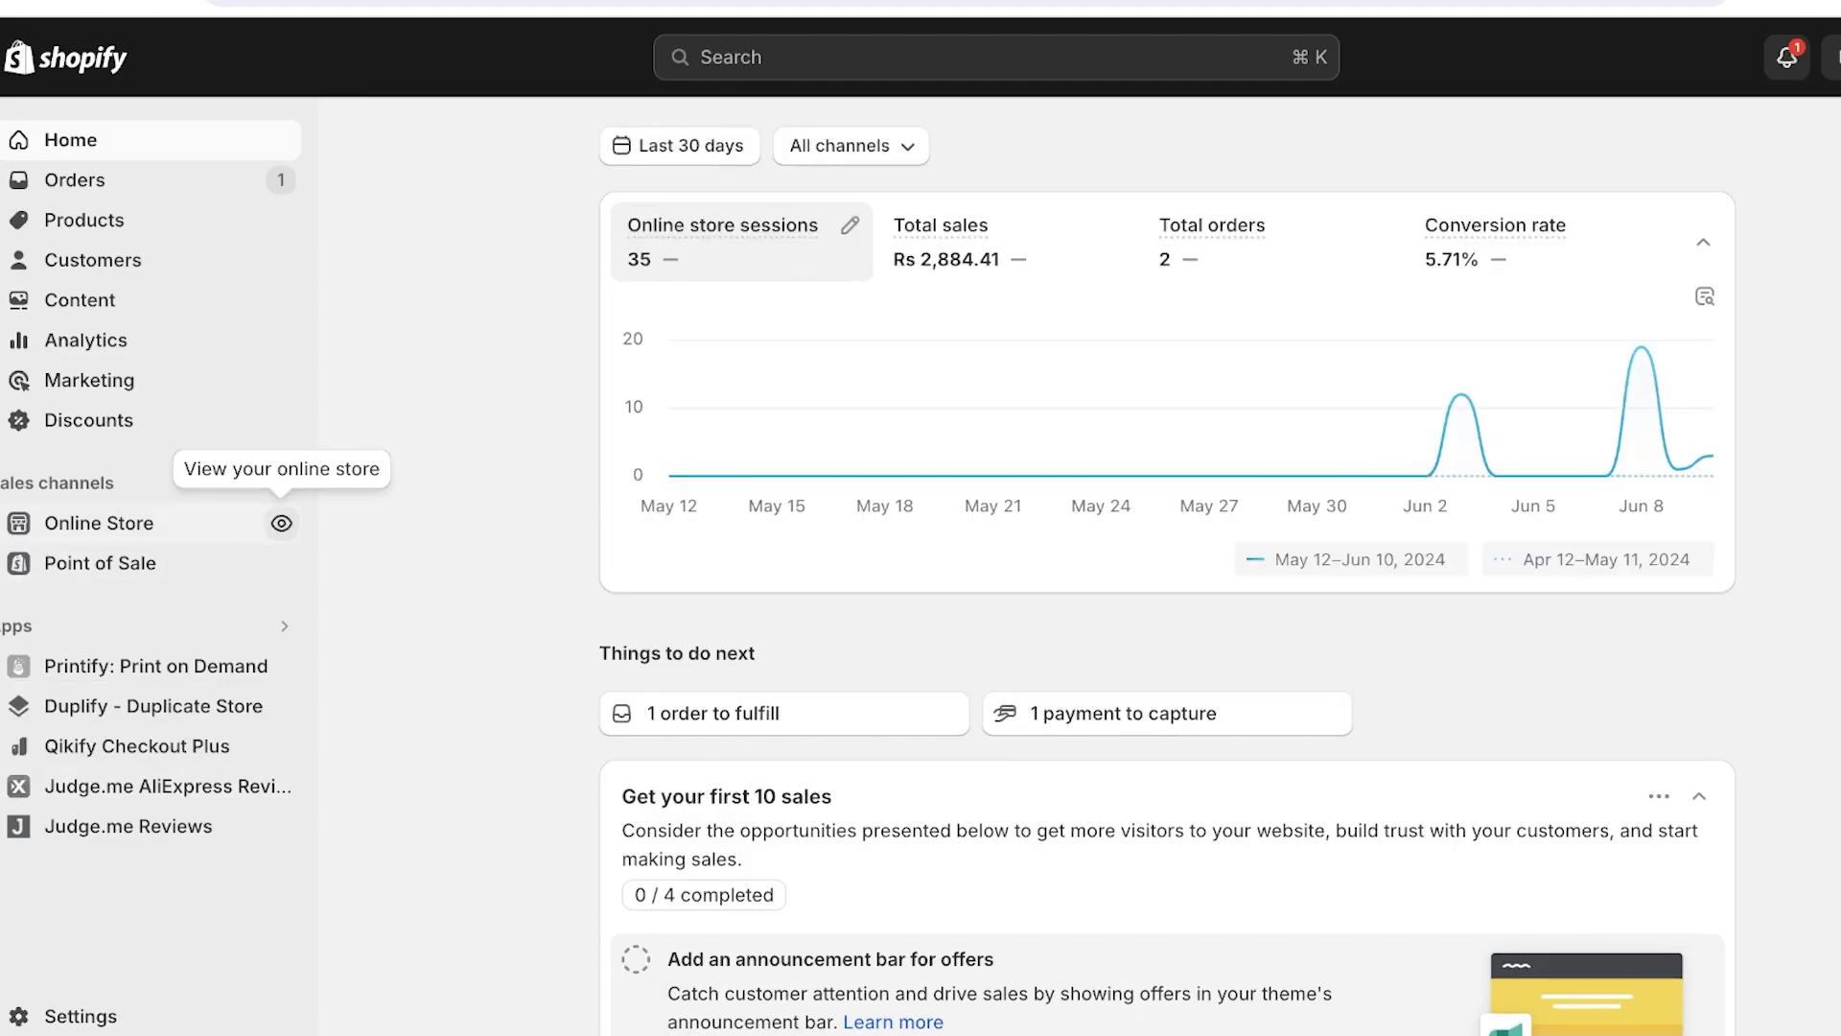
click(85, 219)
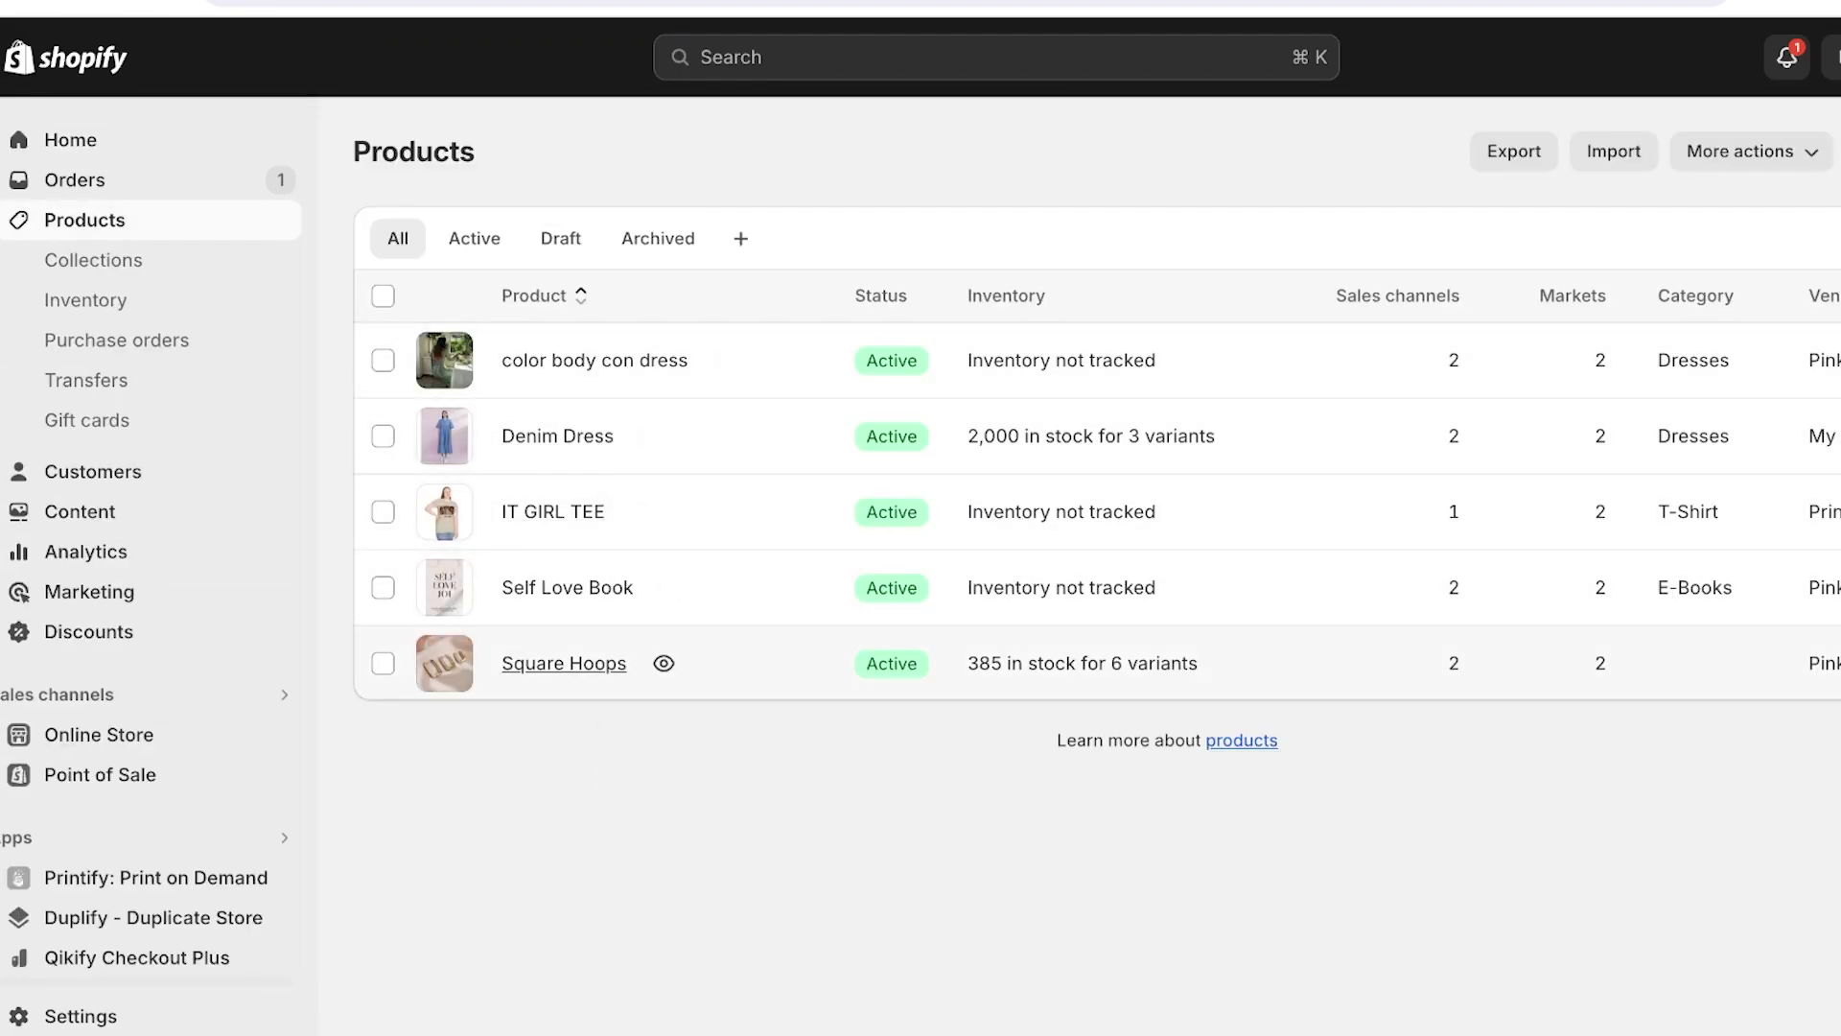
click(664, 663)
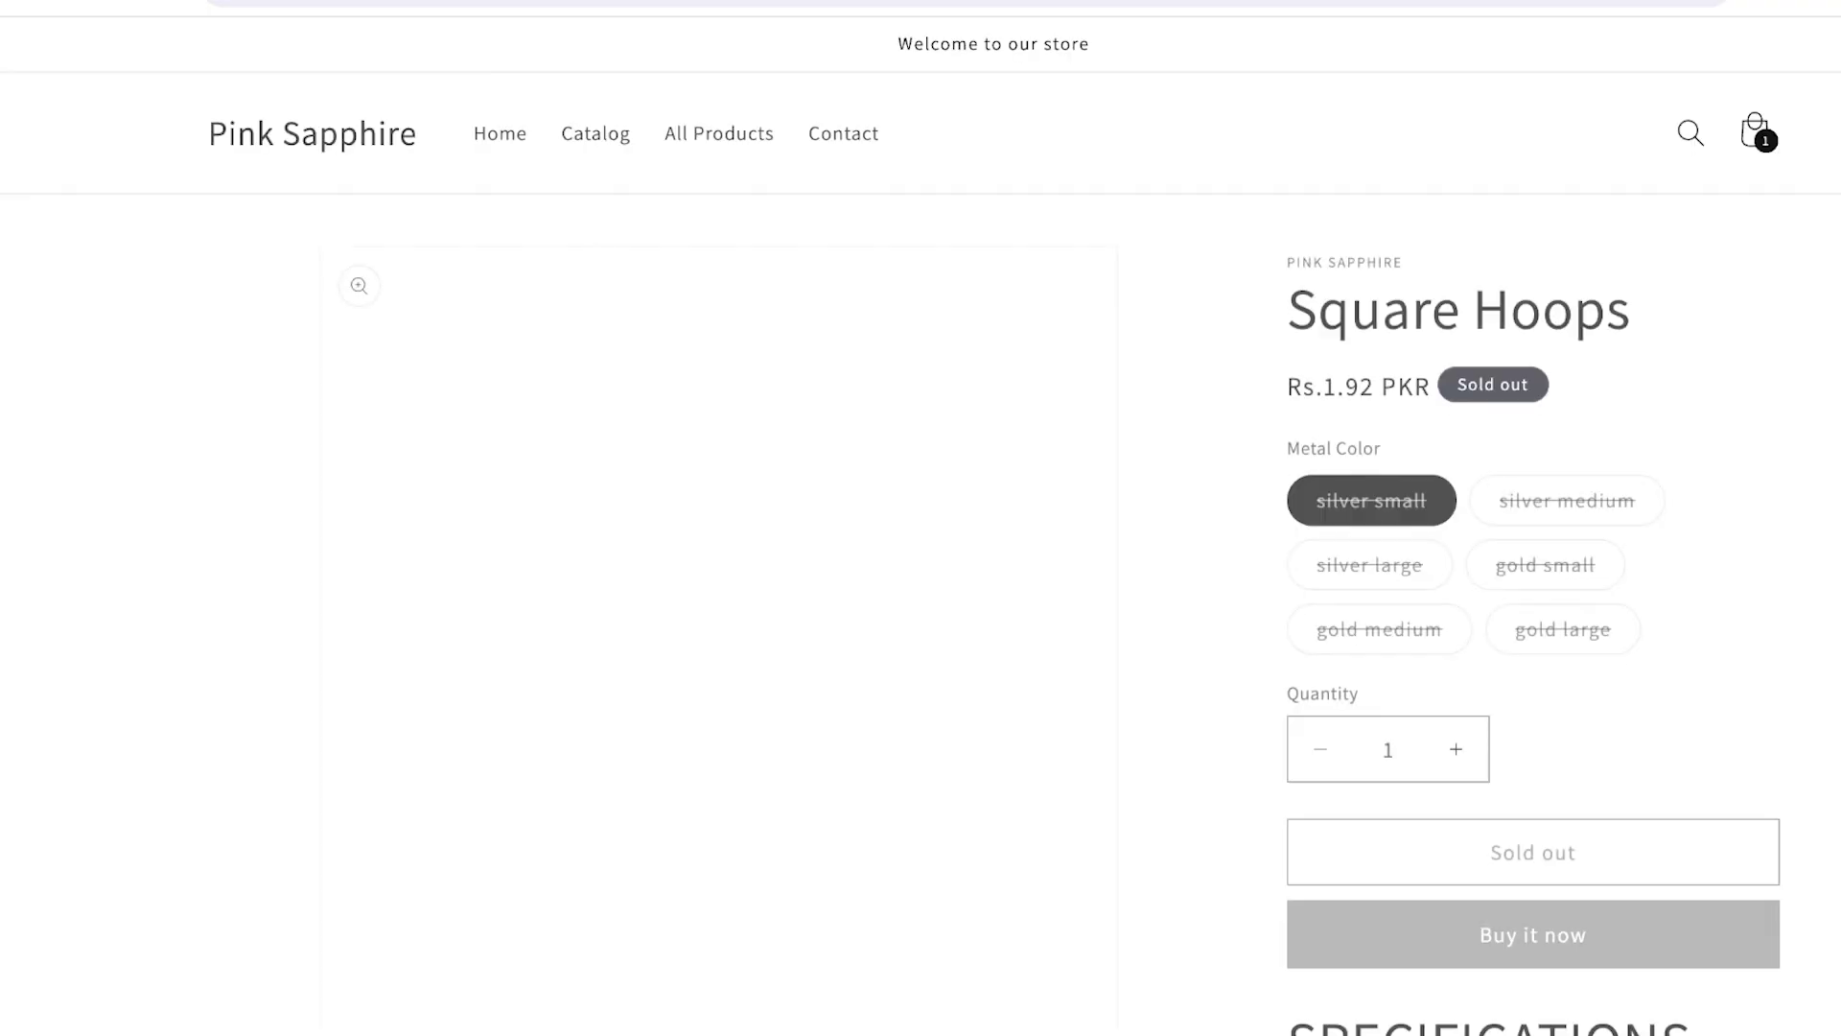
Try each silver and gold Metal Color variant (small, medium, large) on the Square Hoops storefront page.
scroll(921, 518, down, 7)
scroll(921, 518, up, 7)
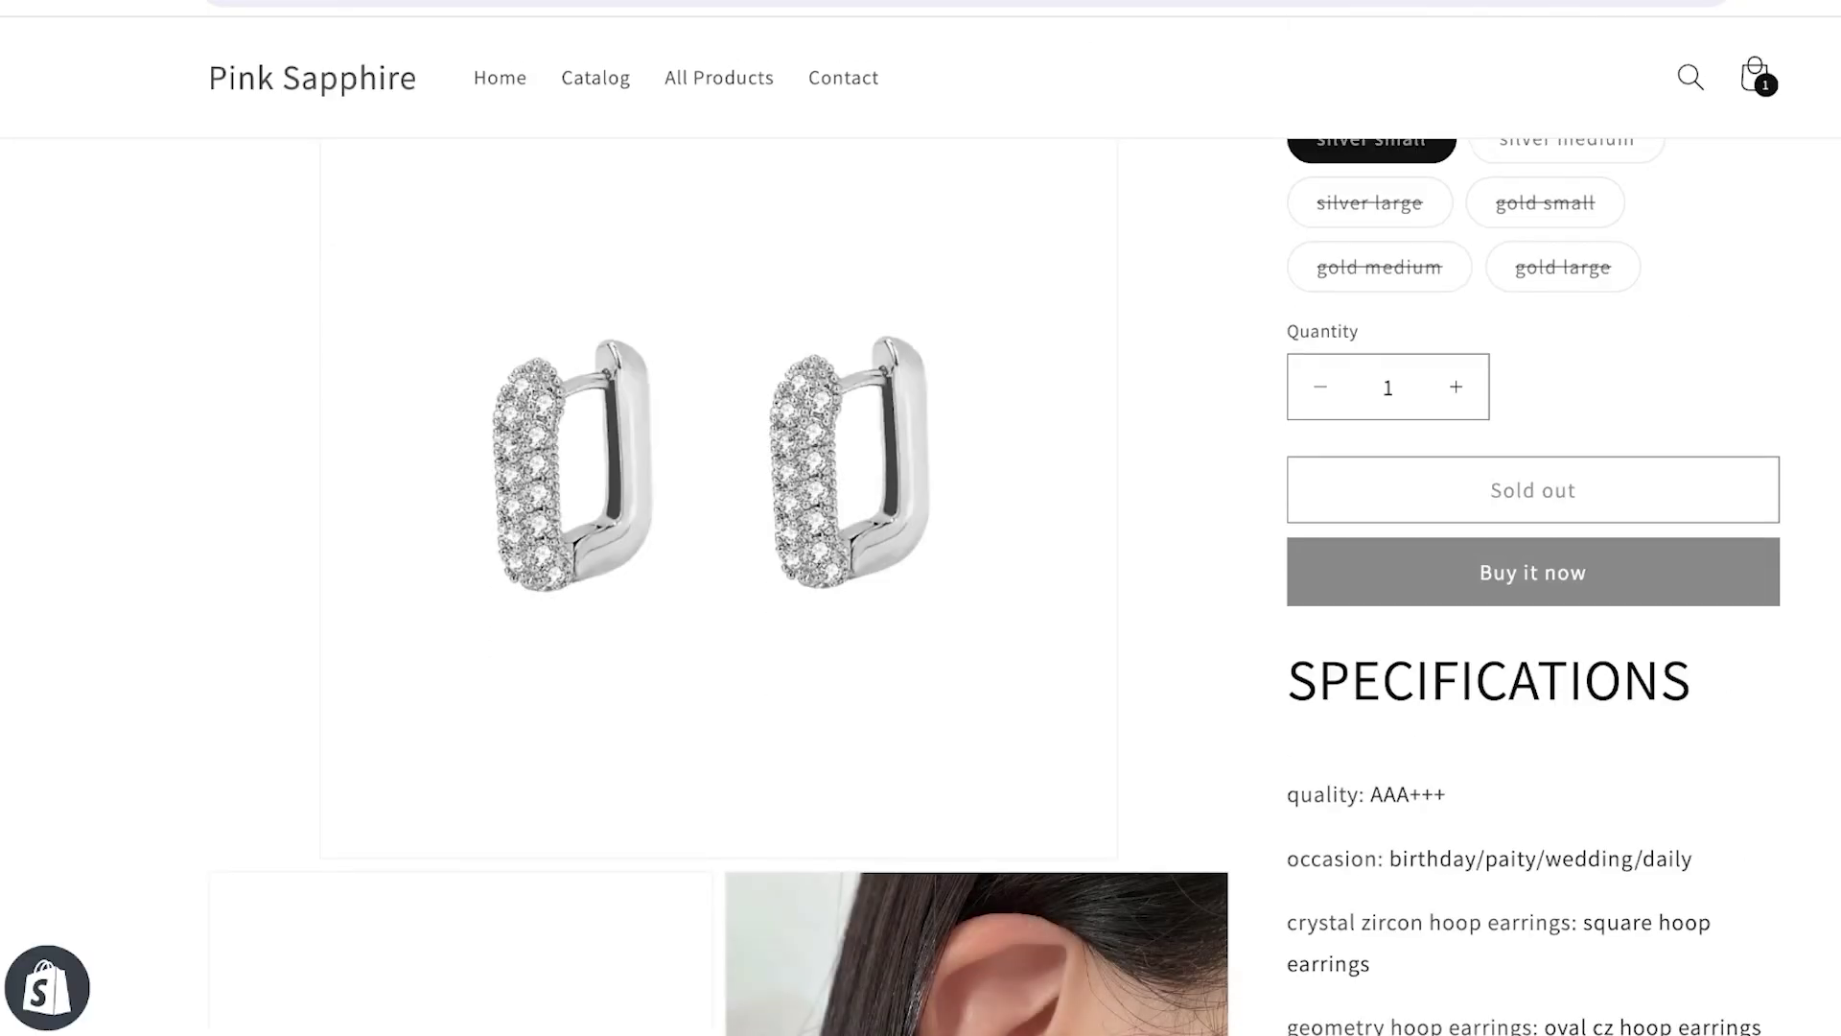
click(1566, 464)
click(1545, 529)
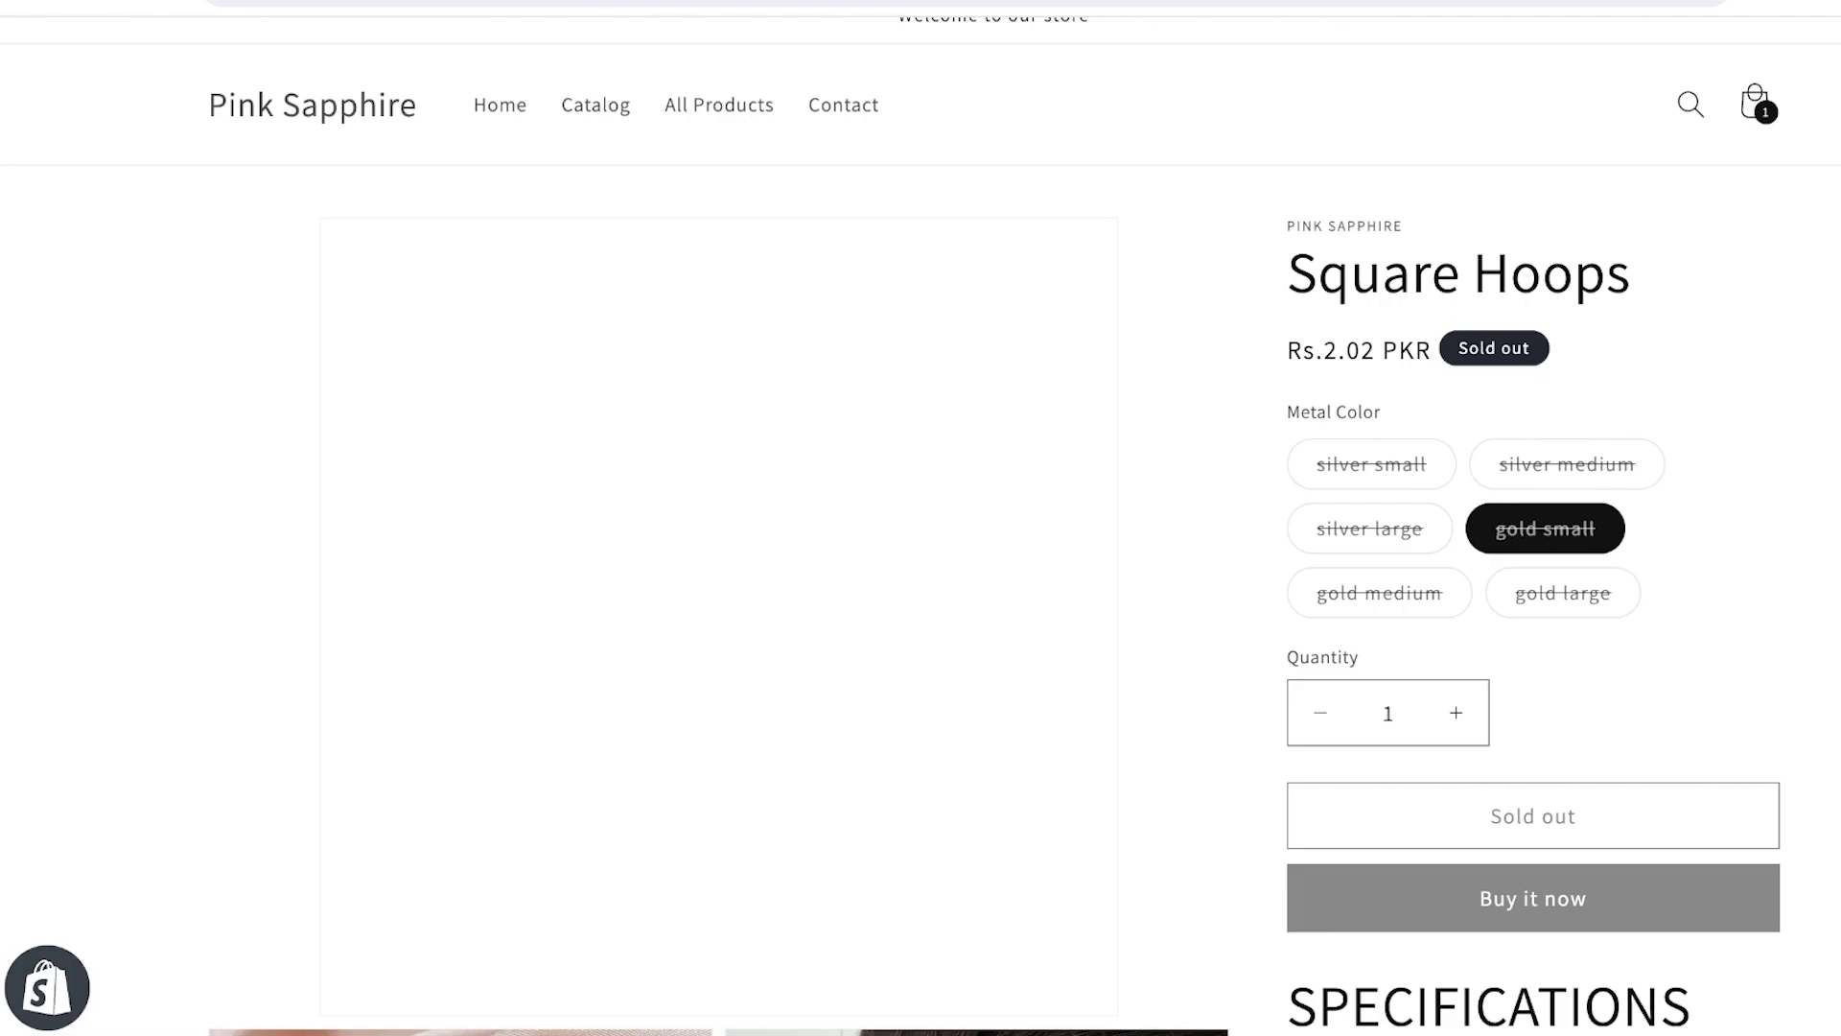
click(1369, 529)
click(1379, 592)
click(1563, 593)
Scroll through the specifications and product images down to the reviews.
scroll(1534, 517, down, 15)
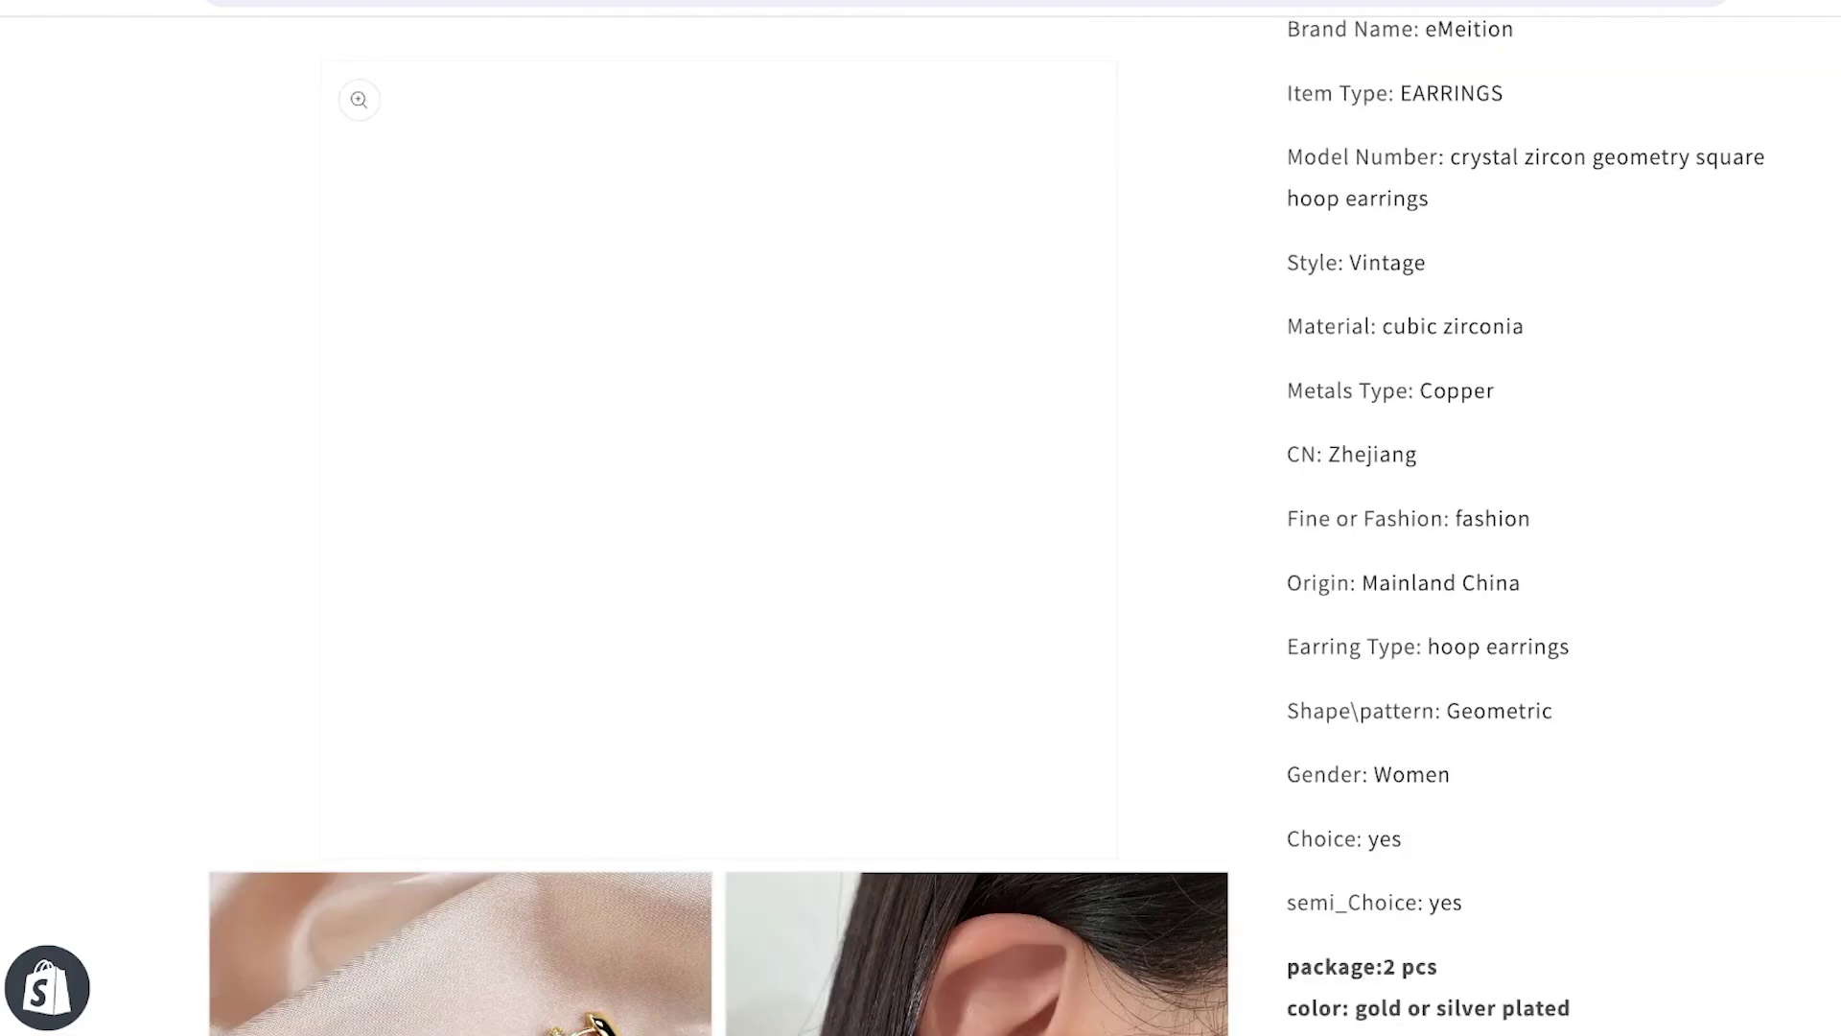
scroll(1534, 517, down, 10)
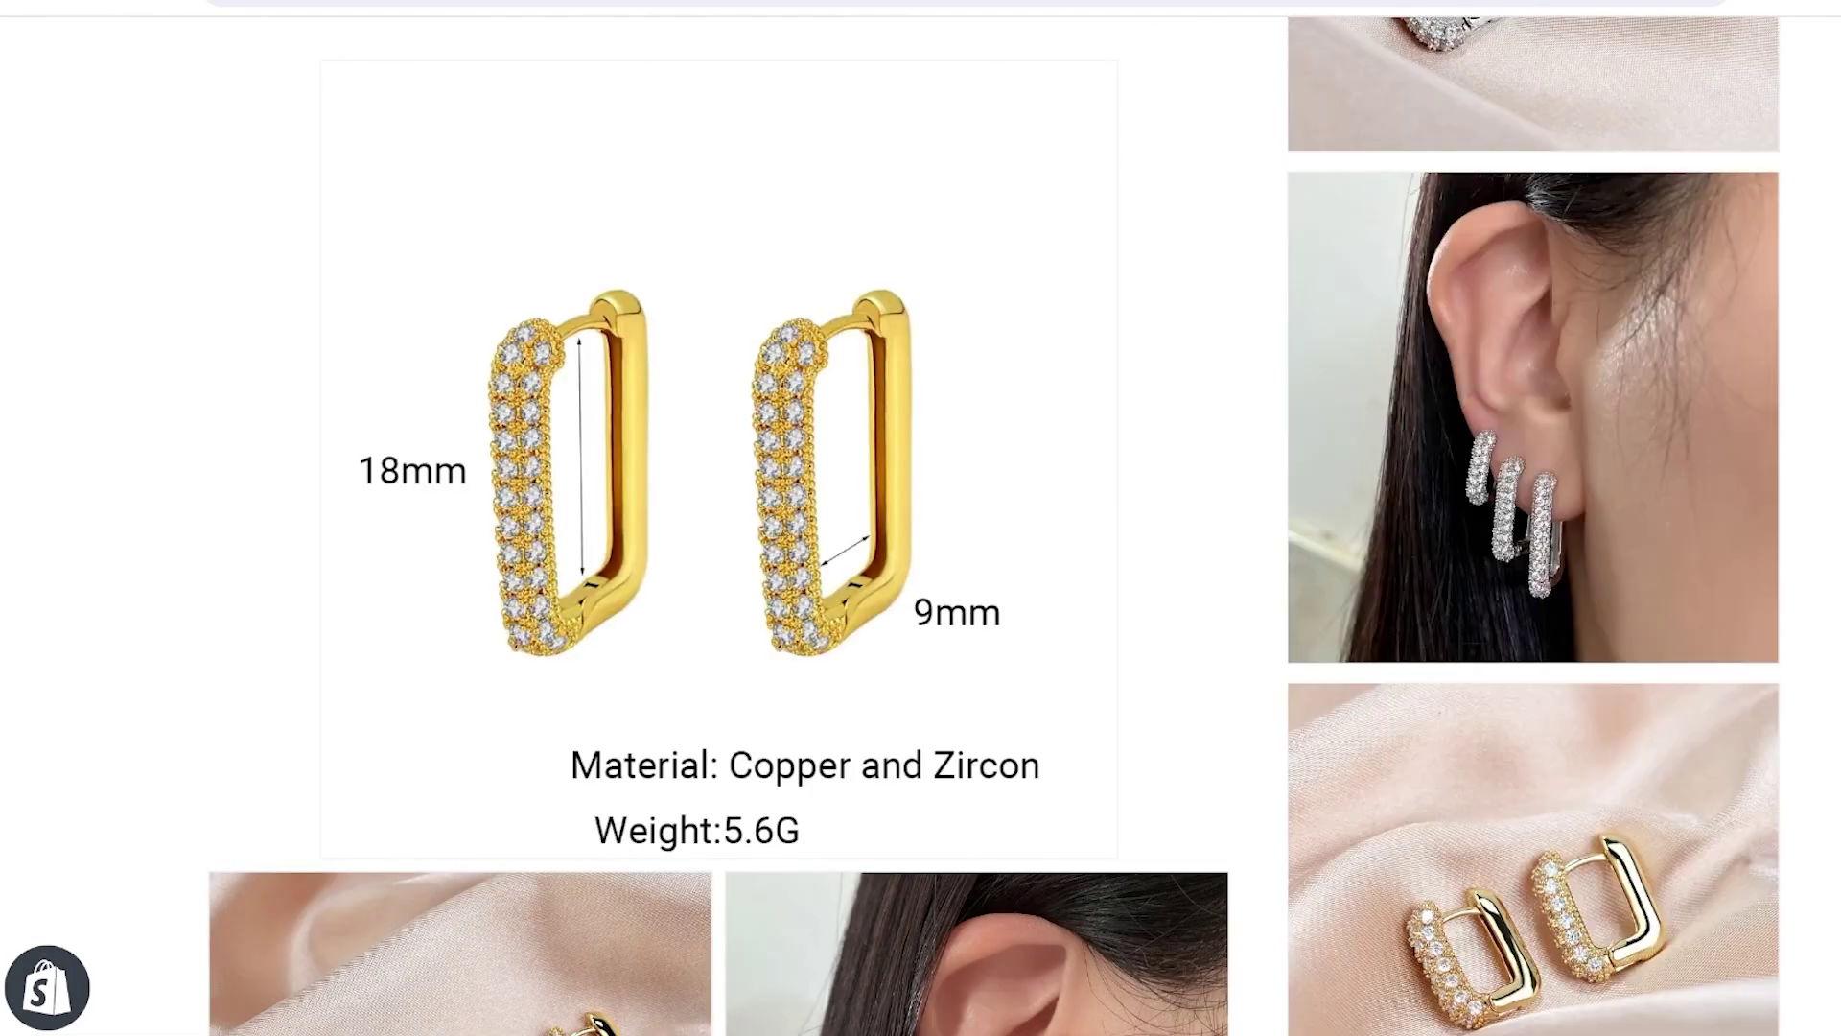
scroll(993, 518, down, 20)
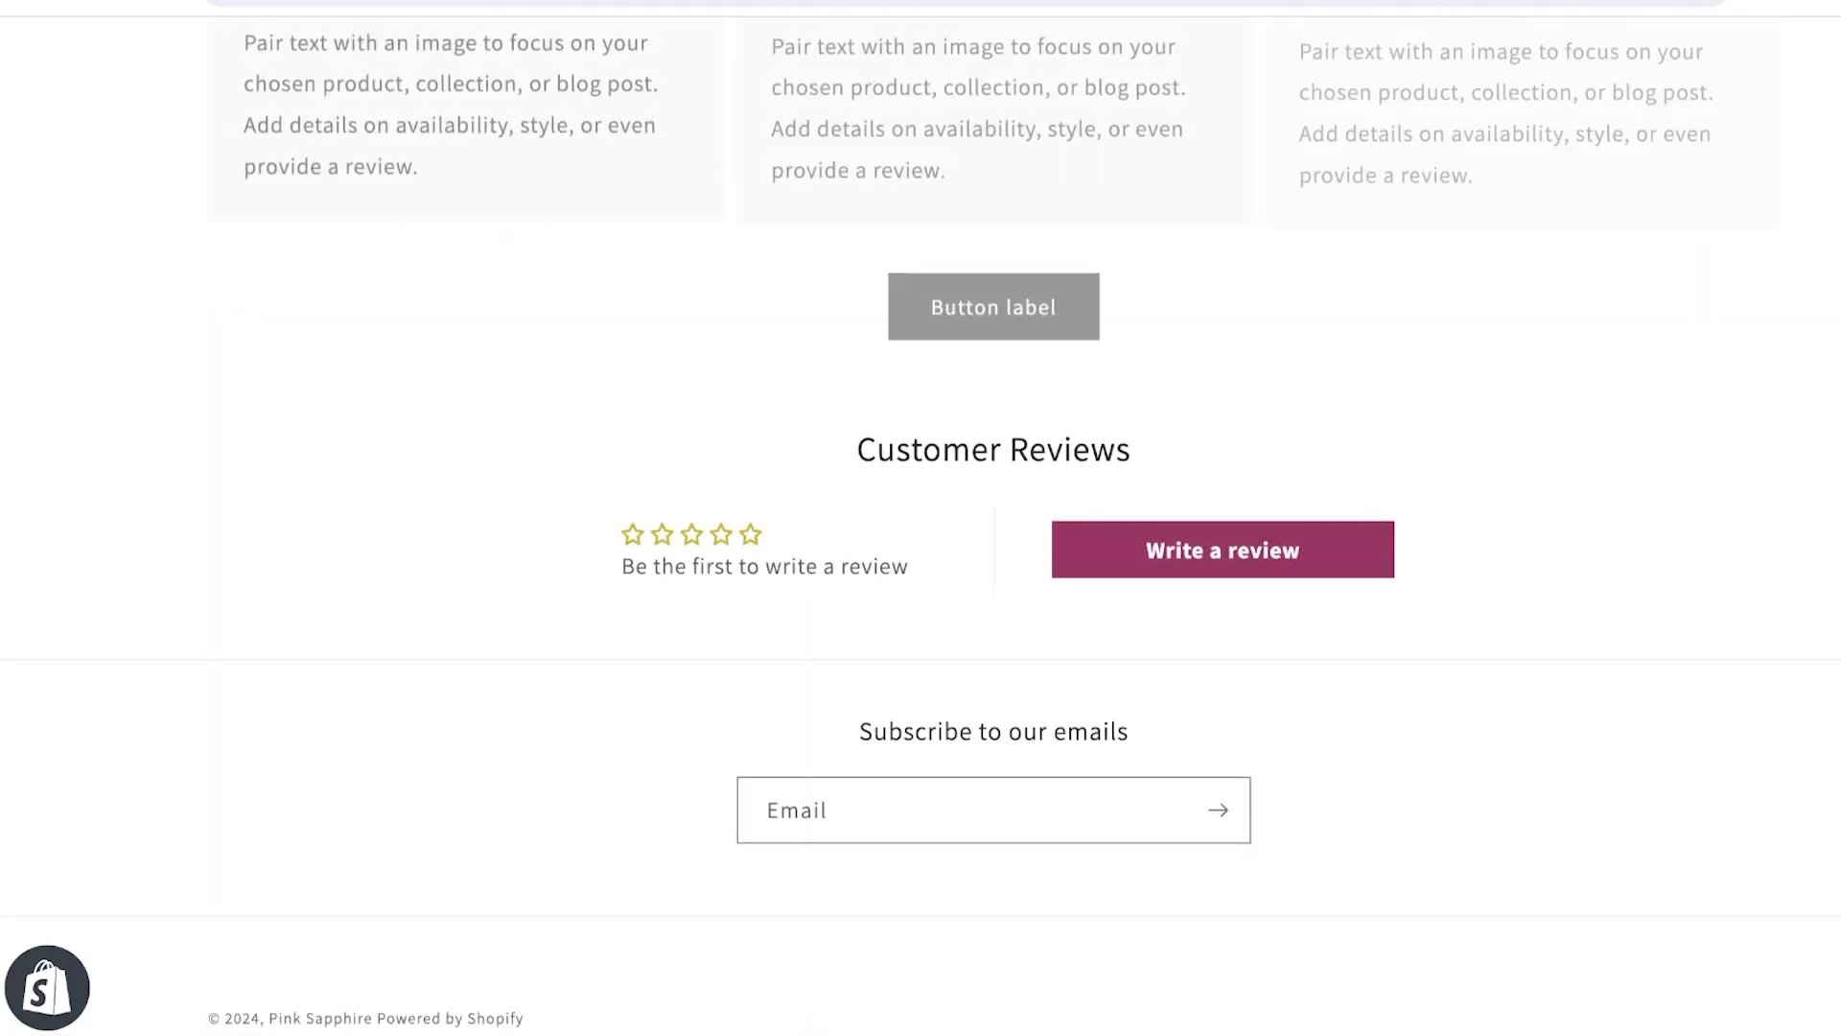
scroll(993, 518, up, 20)
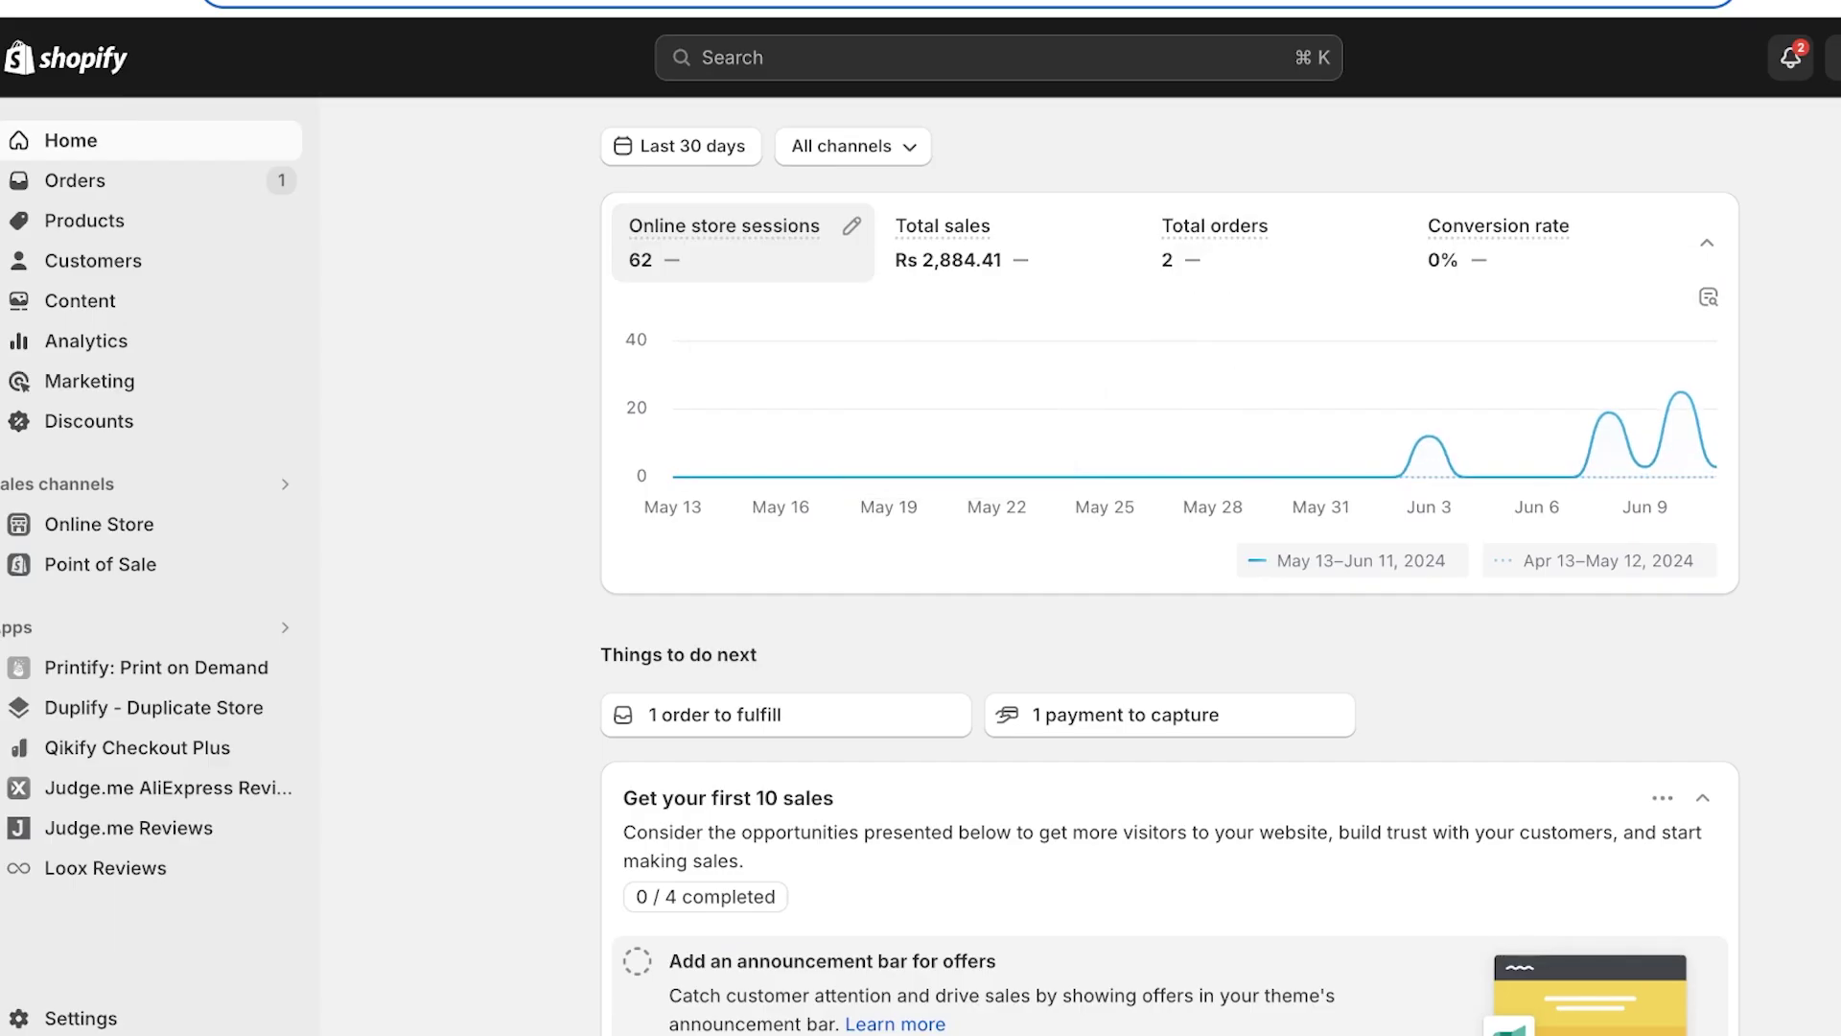
Open the Square Hoops product editor from Products and scroll down through it.
click(75, 181)
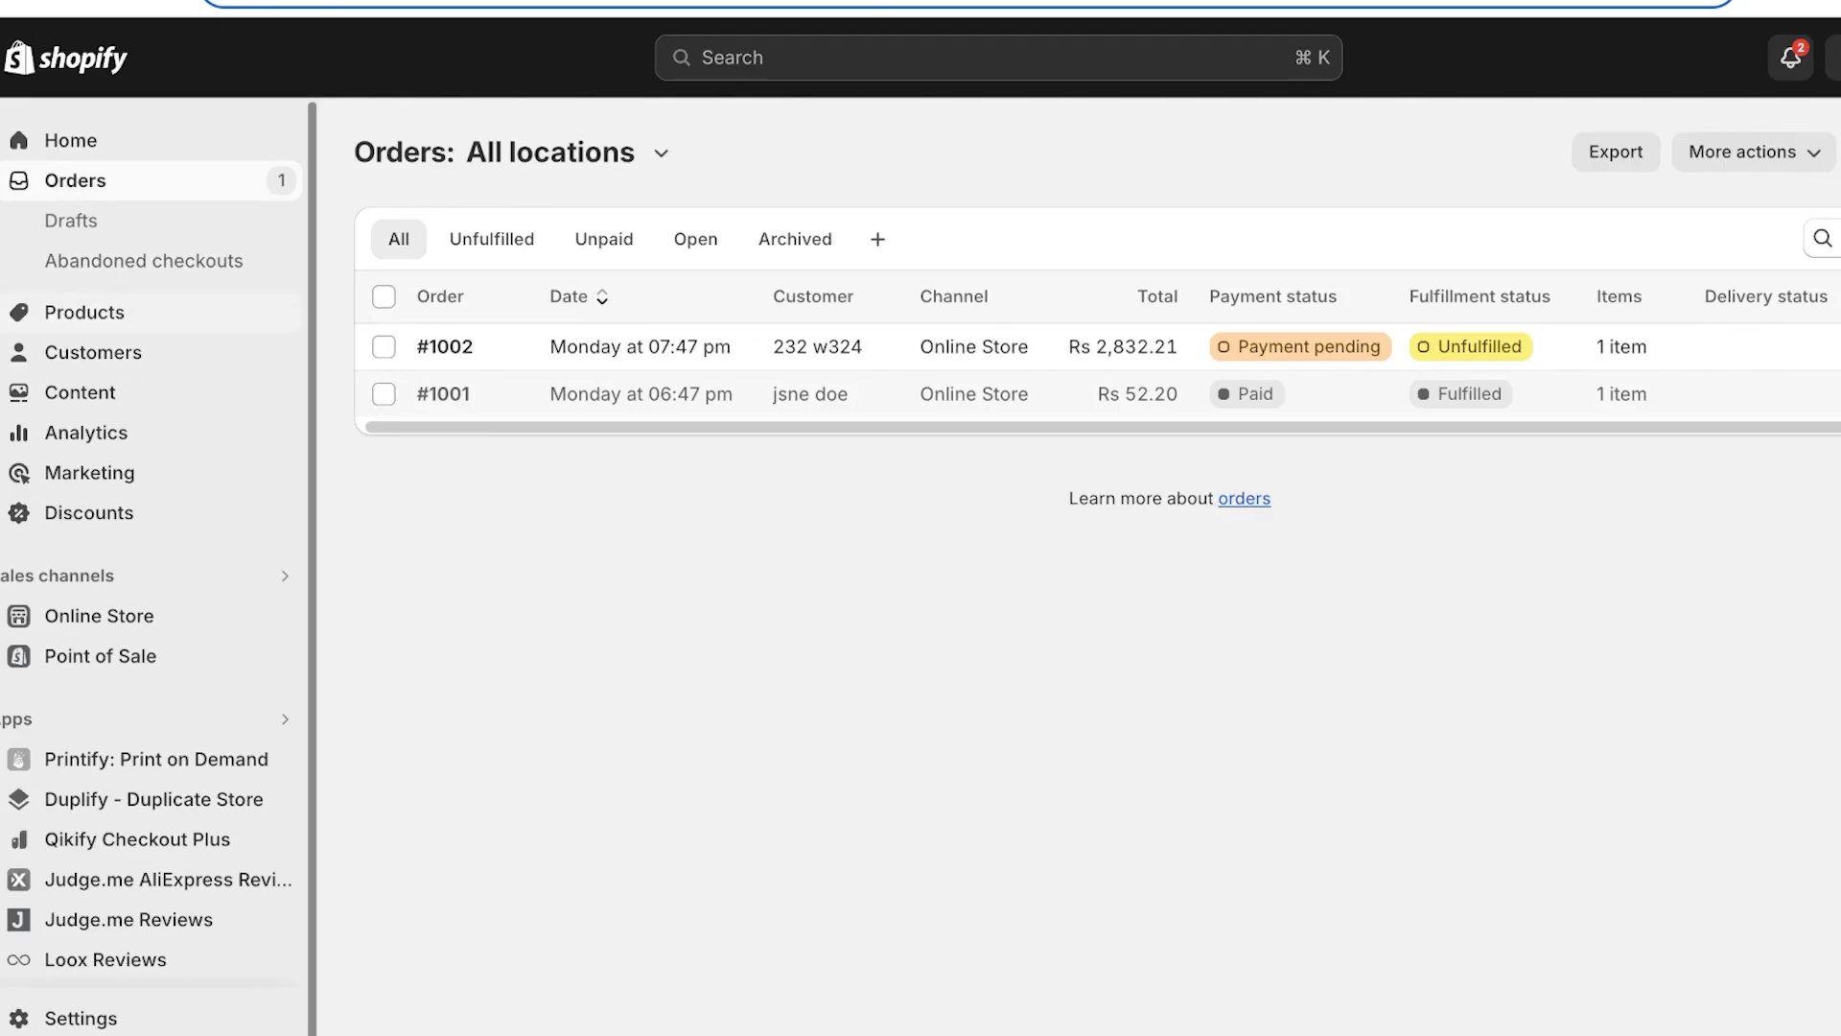
click(85, 312)
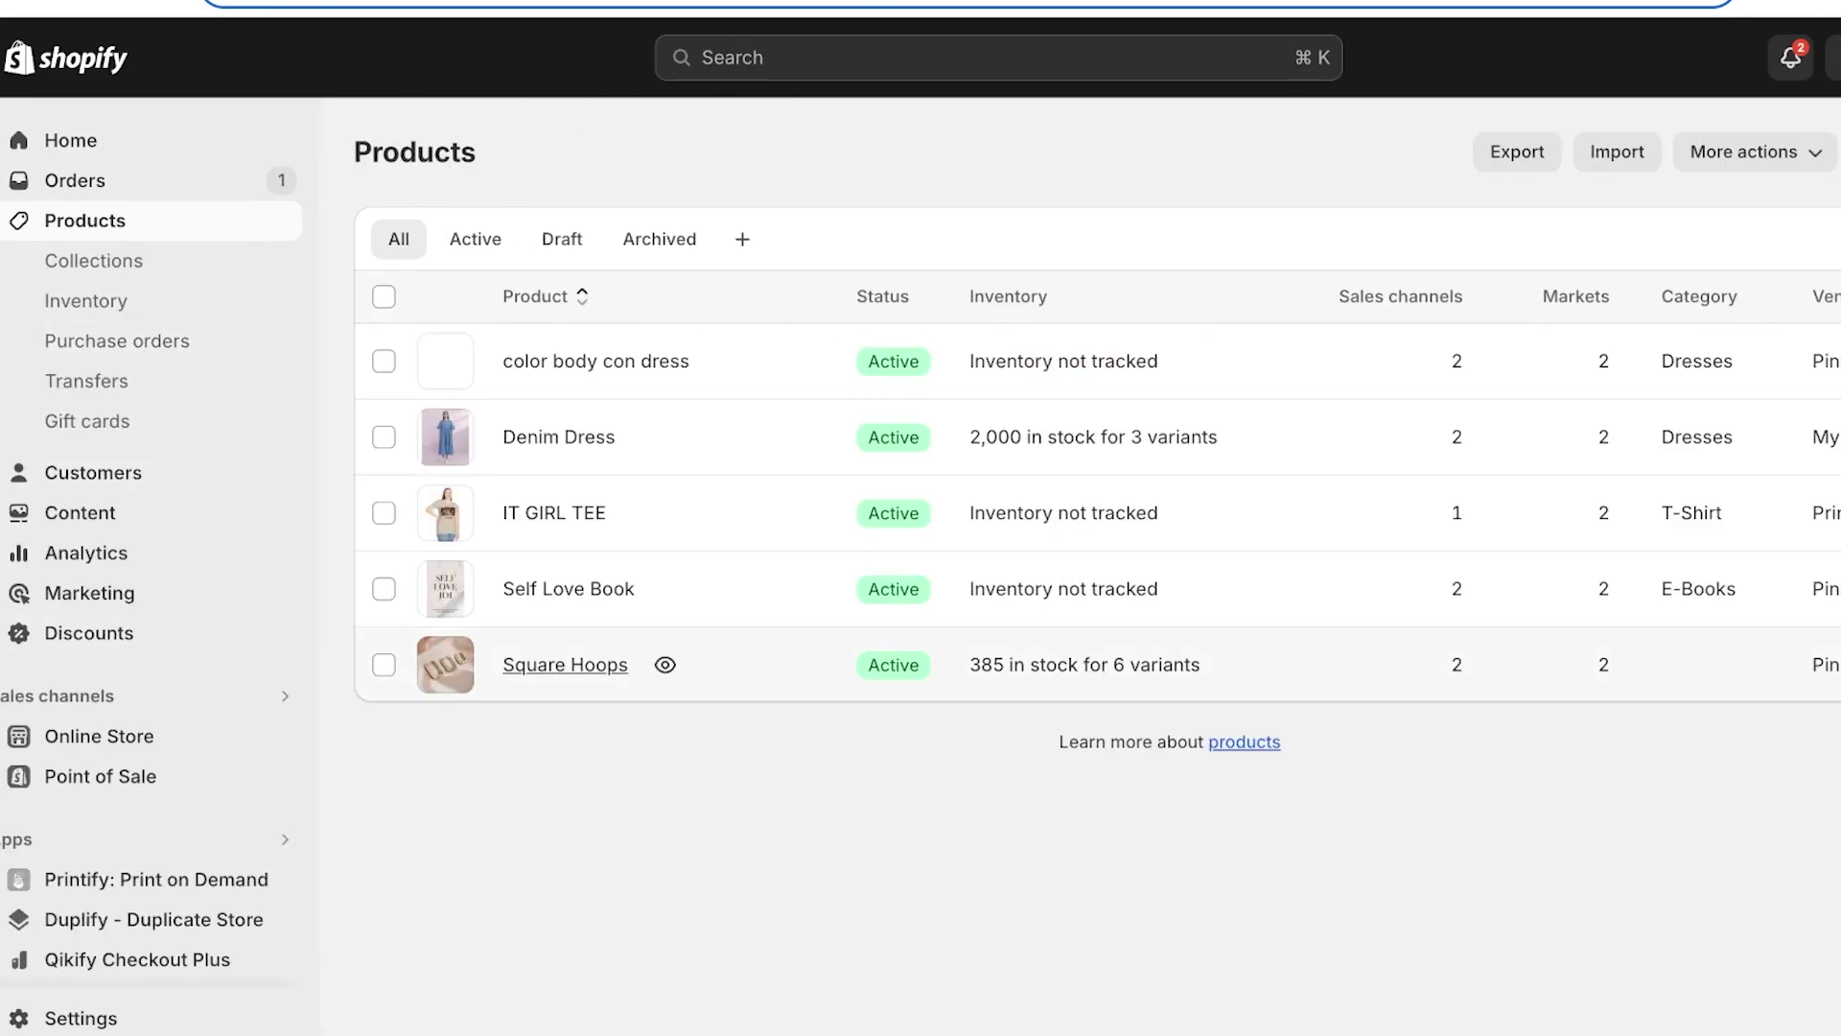
click(564, 665)
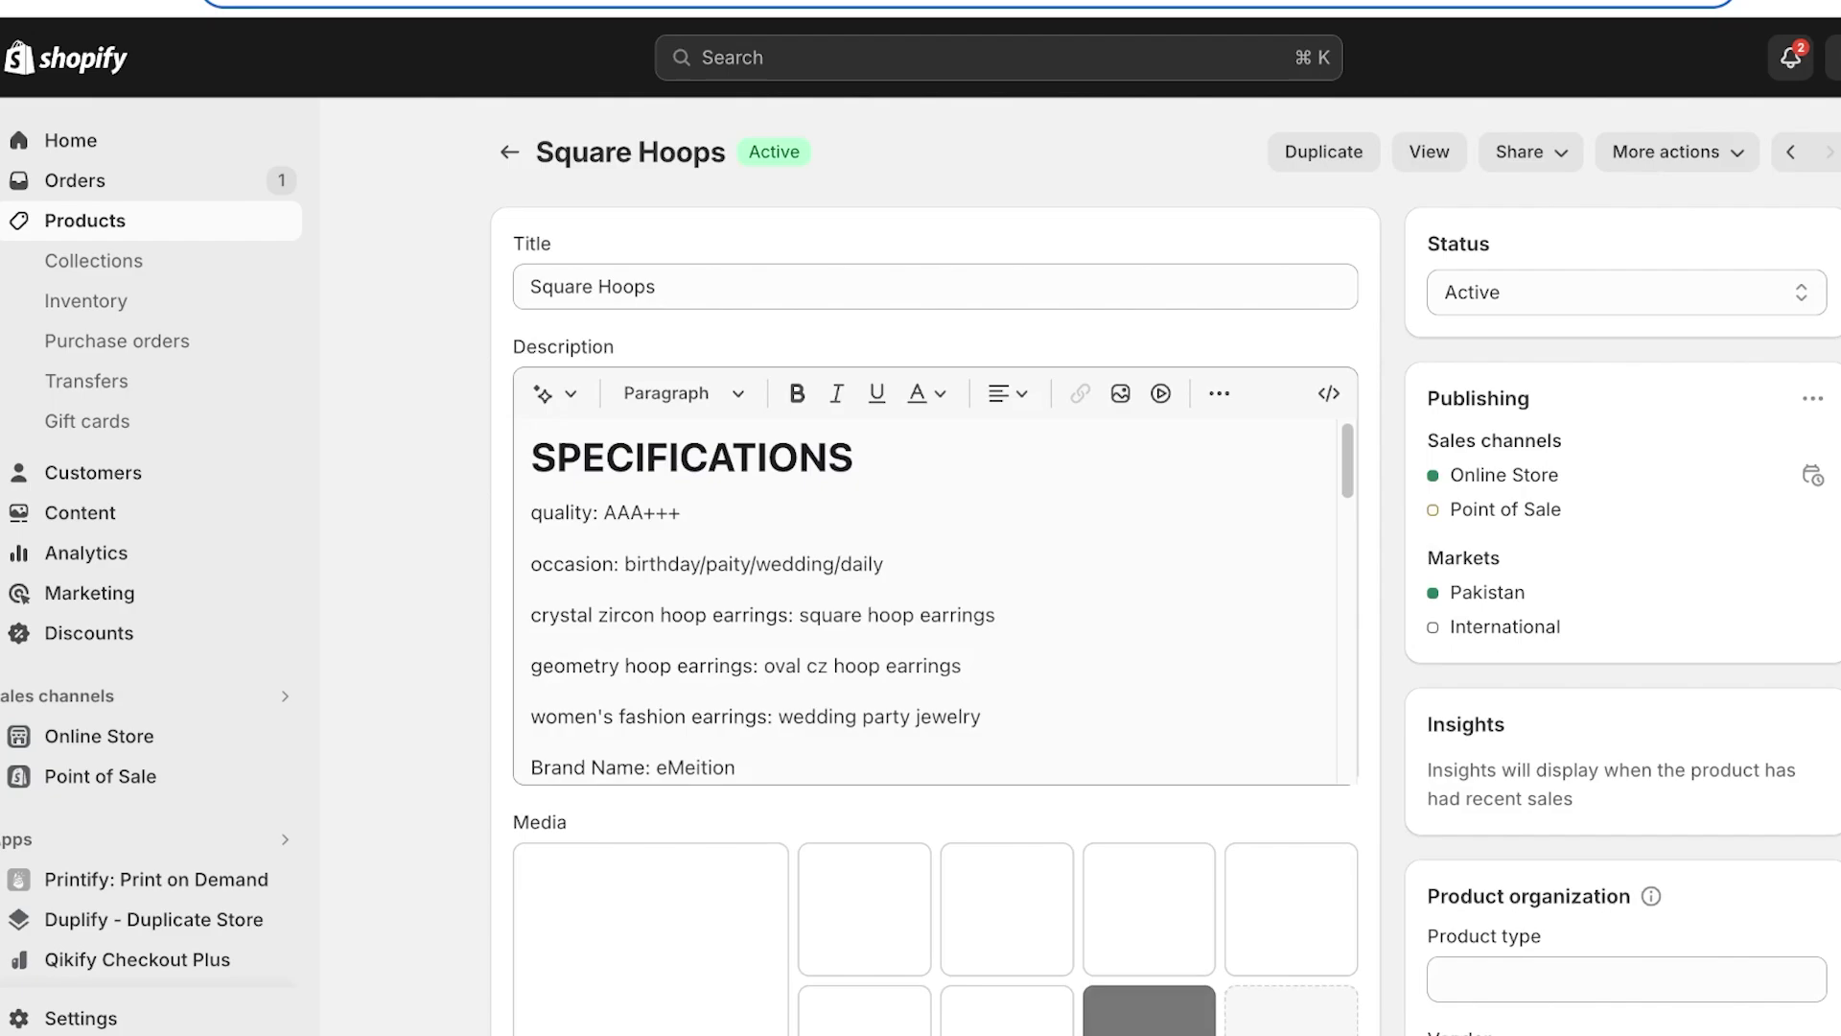
scroll(925, 604, down, 3)
scroll(925, 605, down, 3)
scroll(934, 575, down, 10)
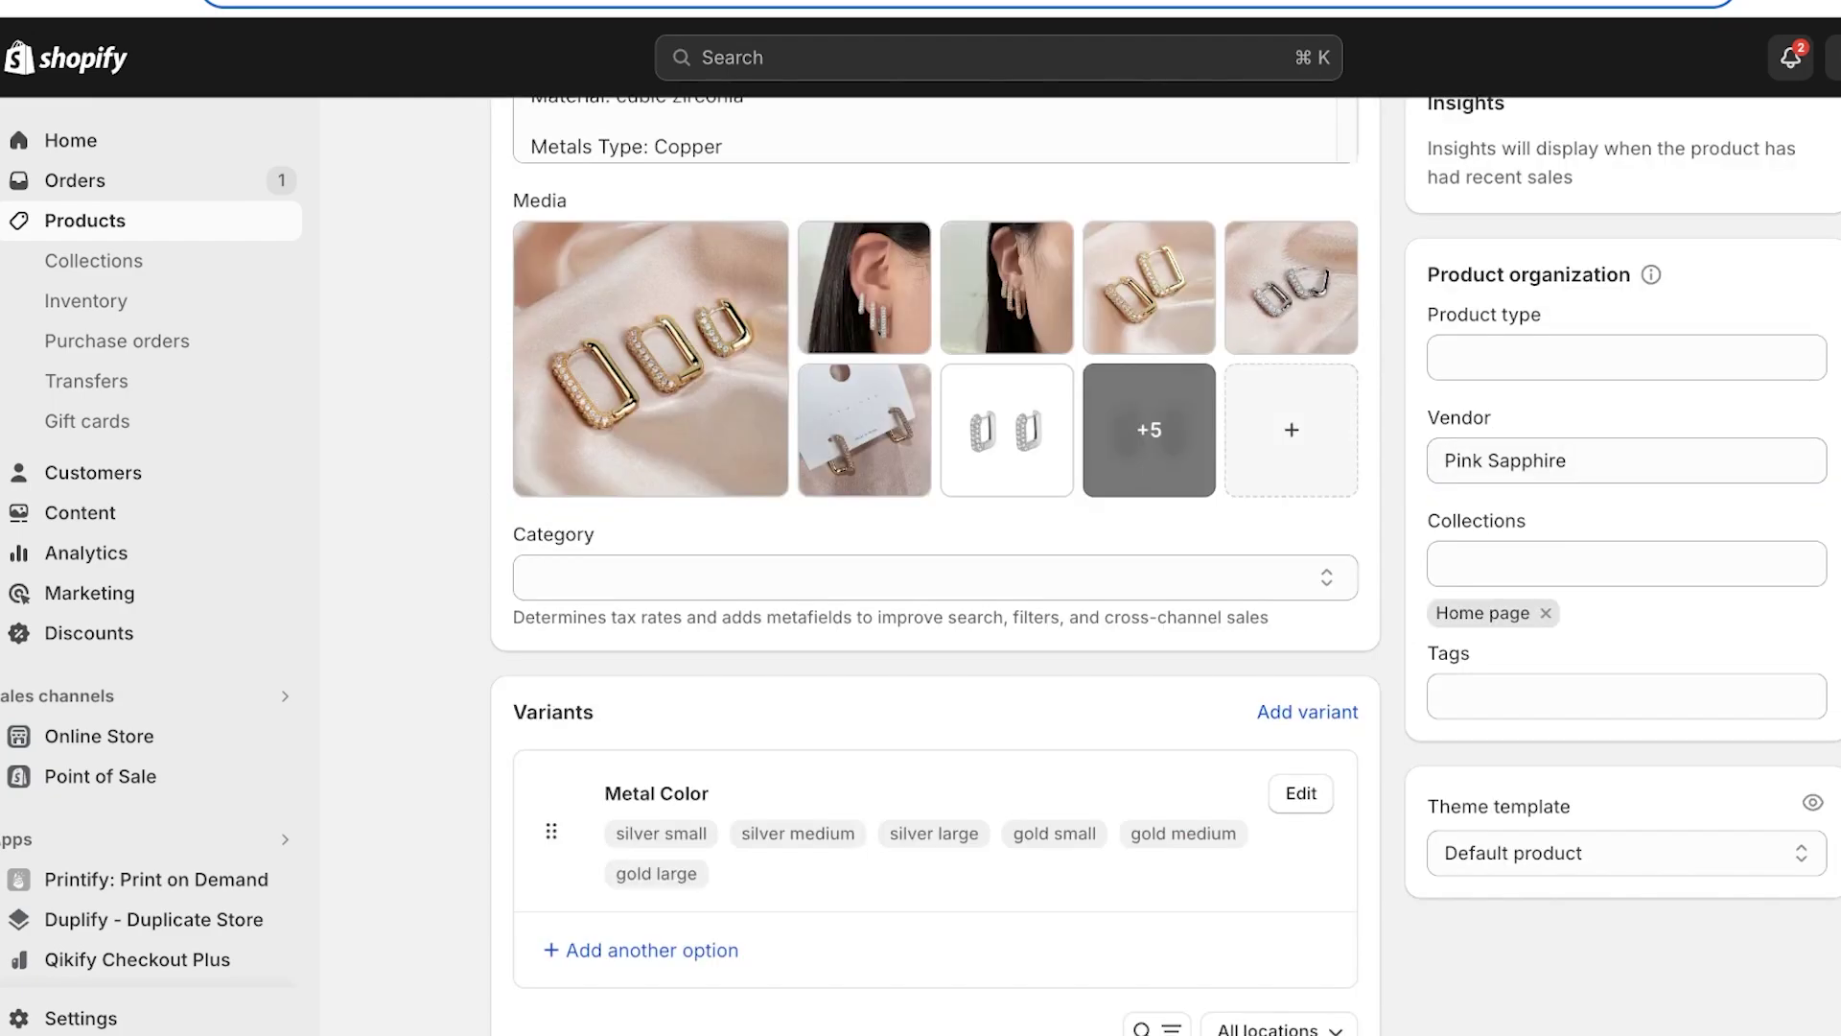
scroll(934, 575, down, 5)
Compare against the AliExpress page, then select the broken-image rows at the description's end.
key(ctrl+Tab)
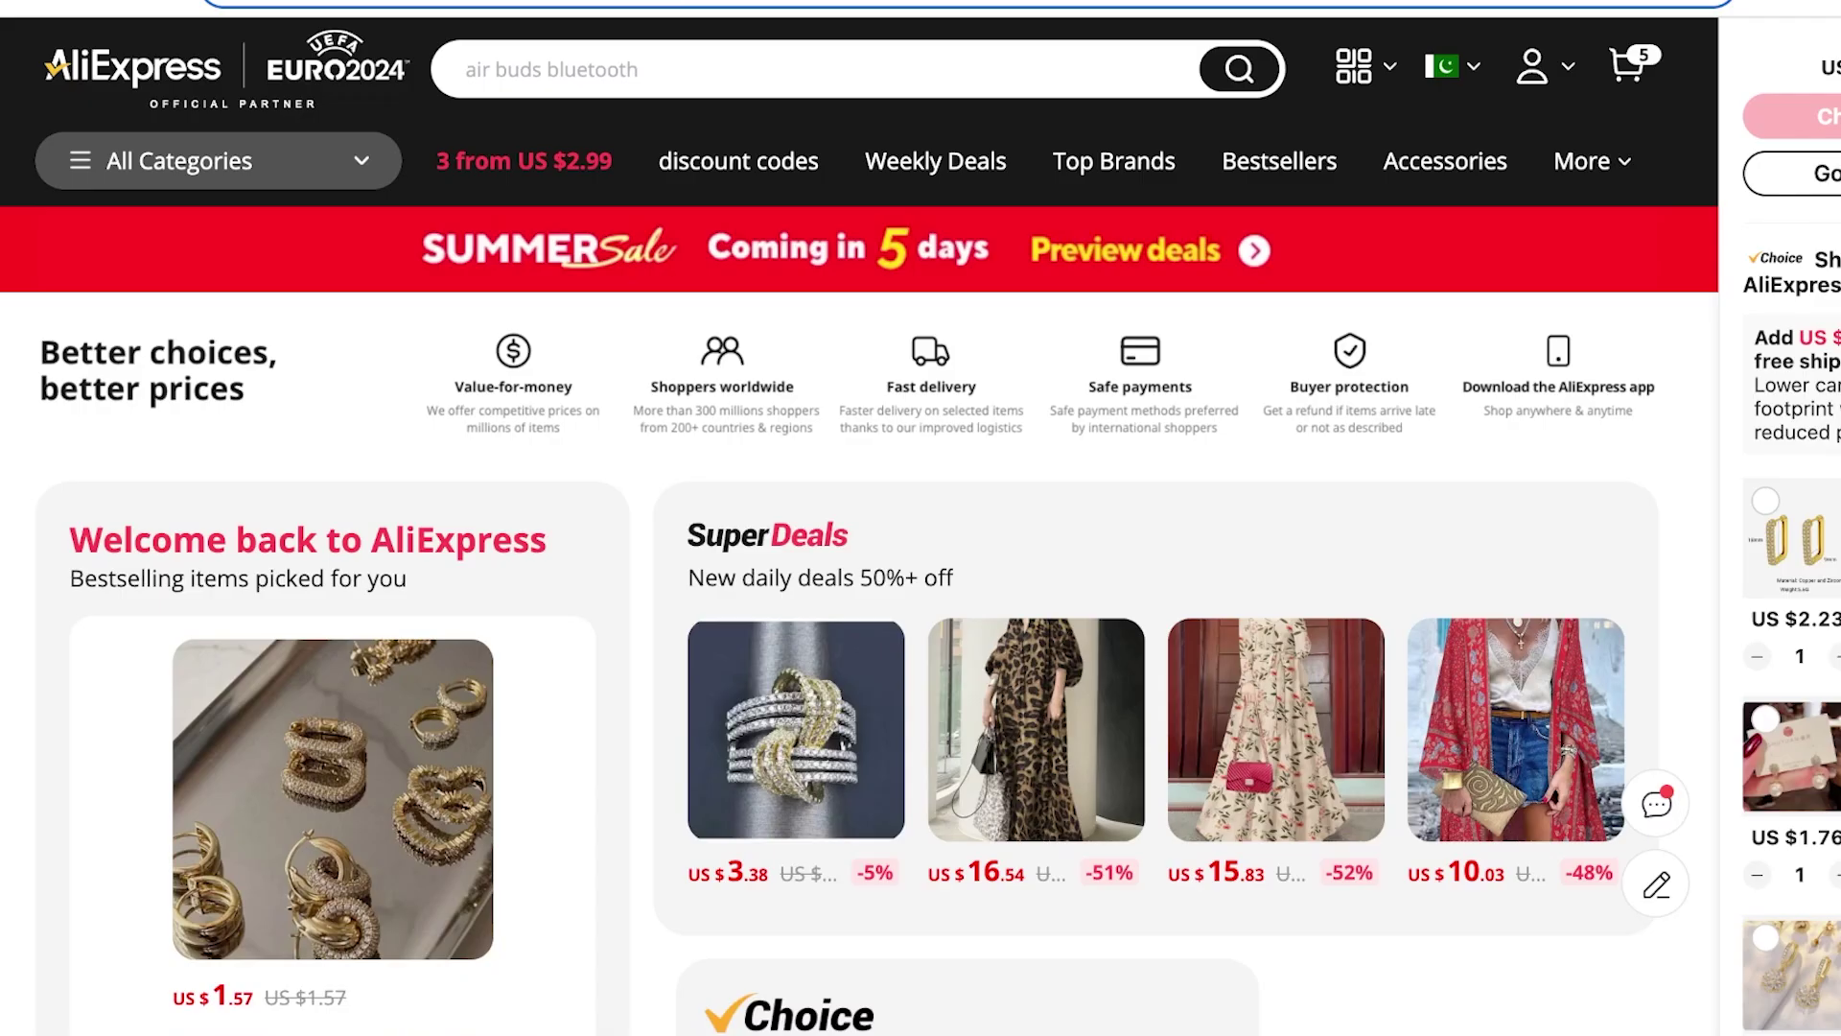
key(ctrl+shift+Tab)
scroll(153, 575, down, 2)
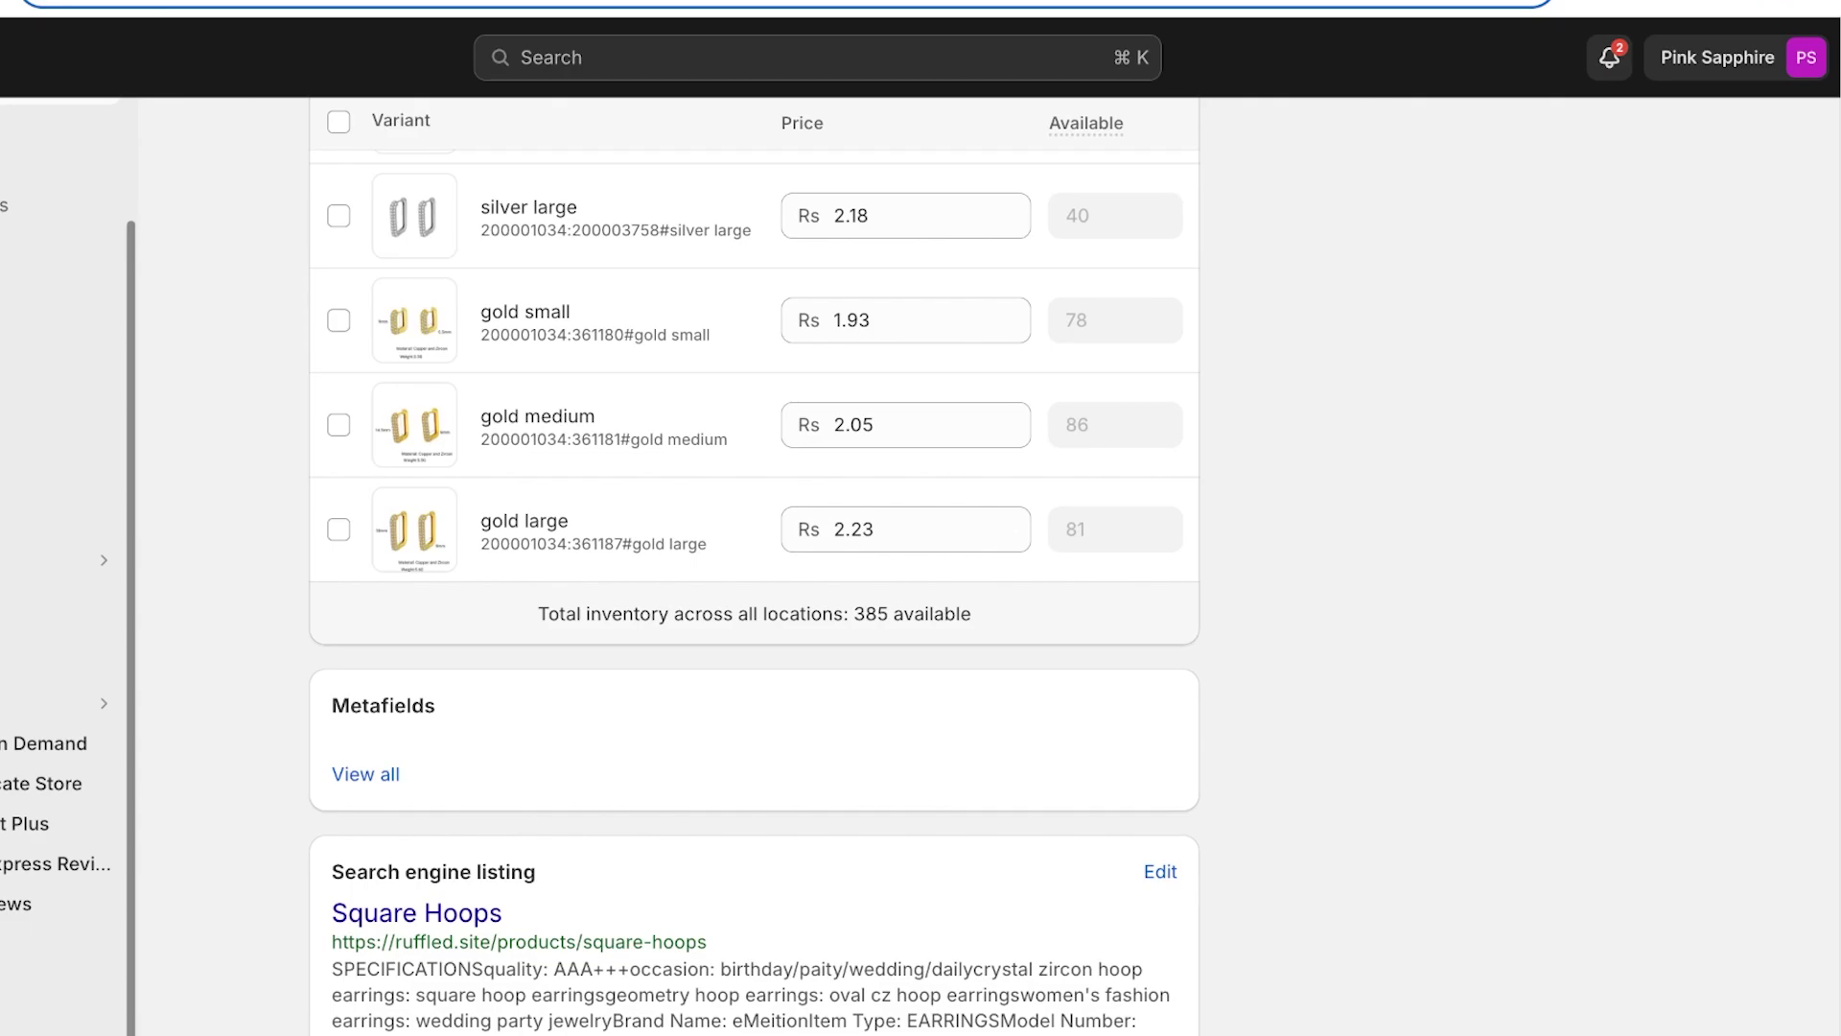
scroll(753, 575, up, 15)
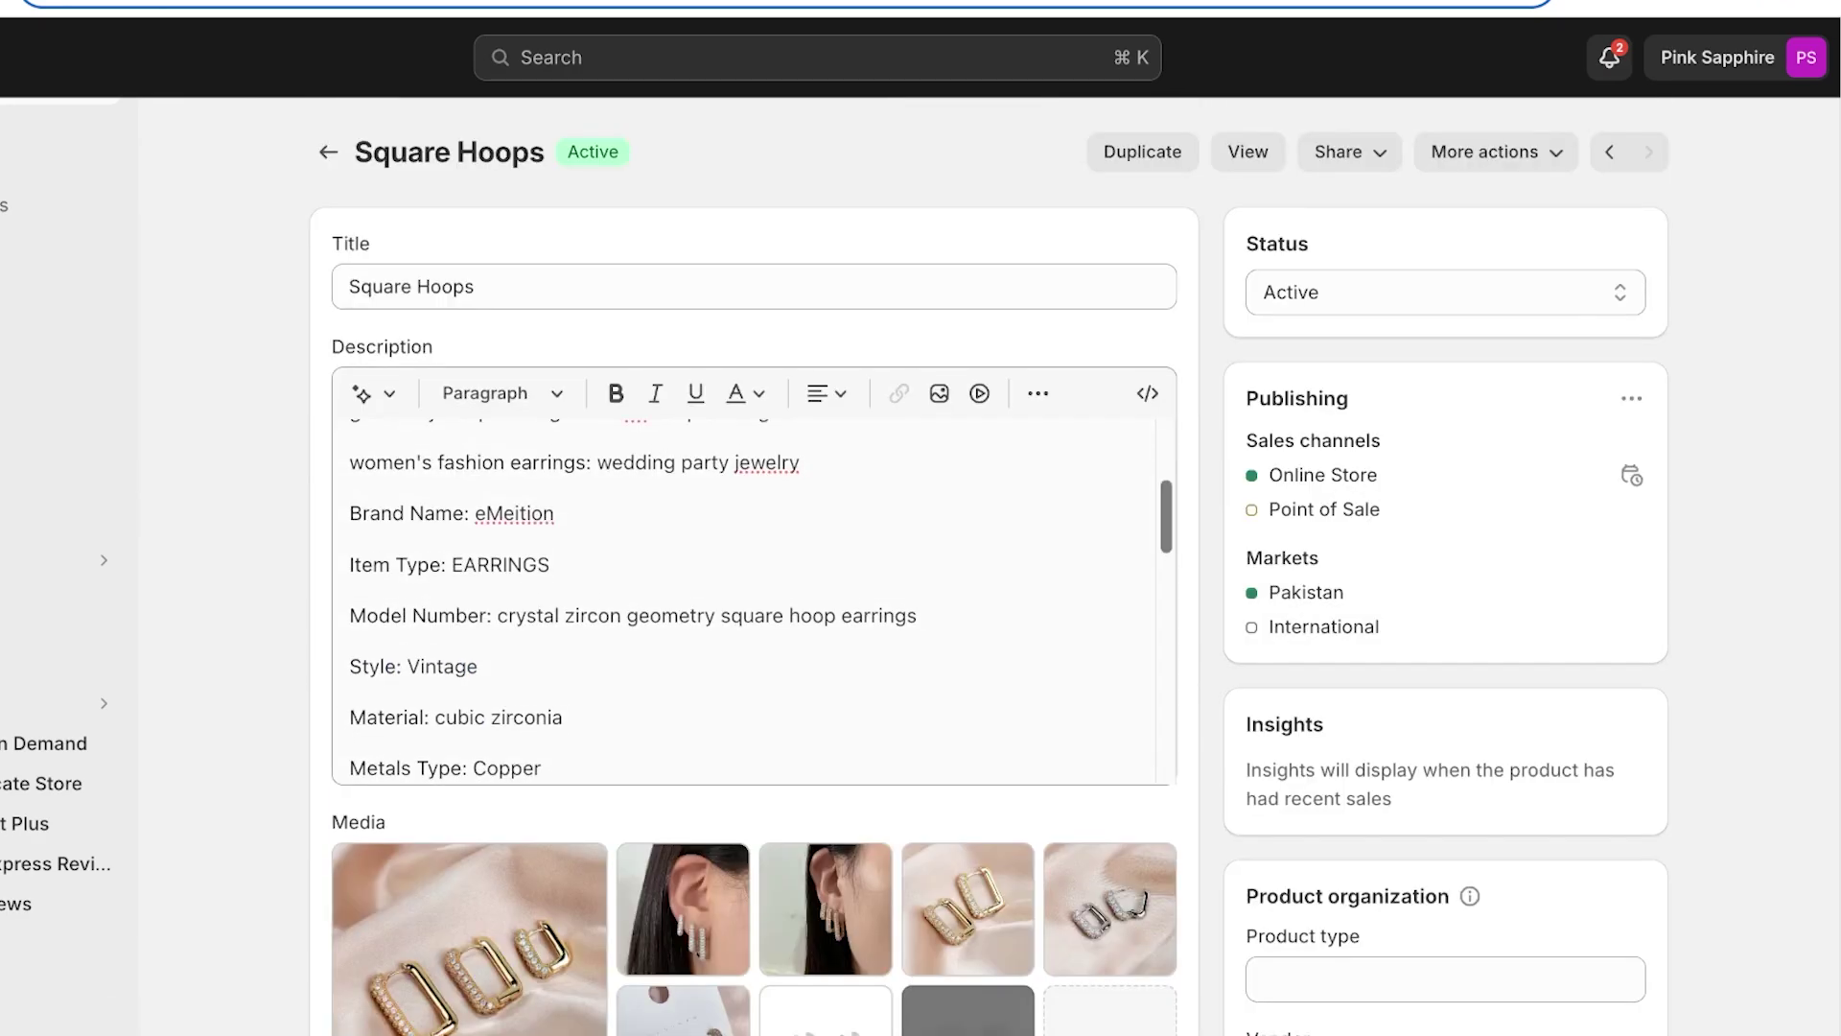
drag(1166, 518, 1166, 743)
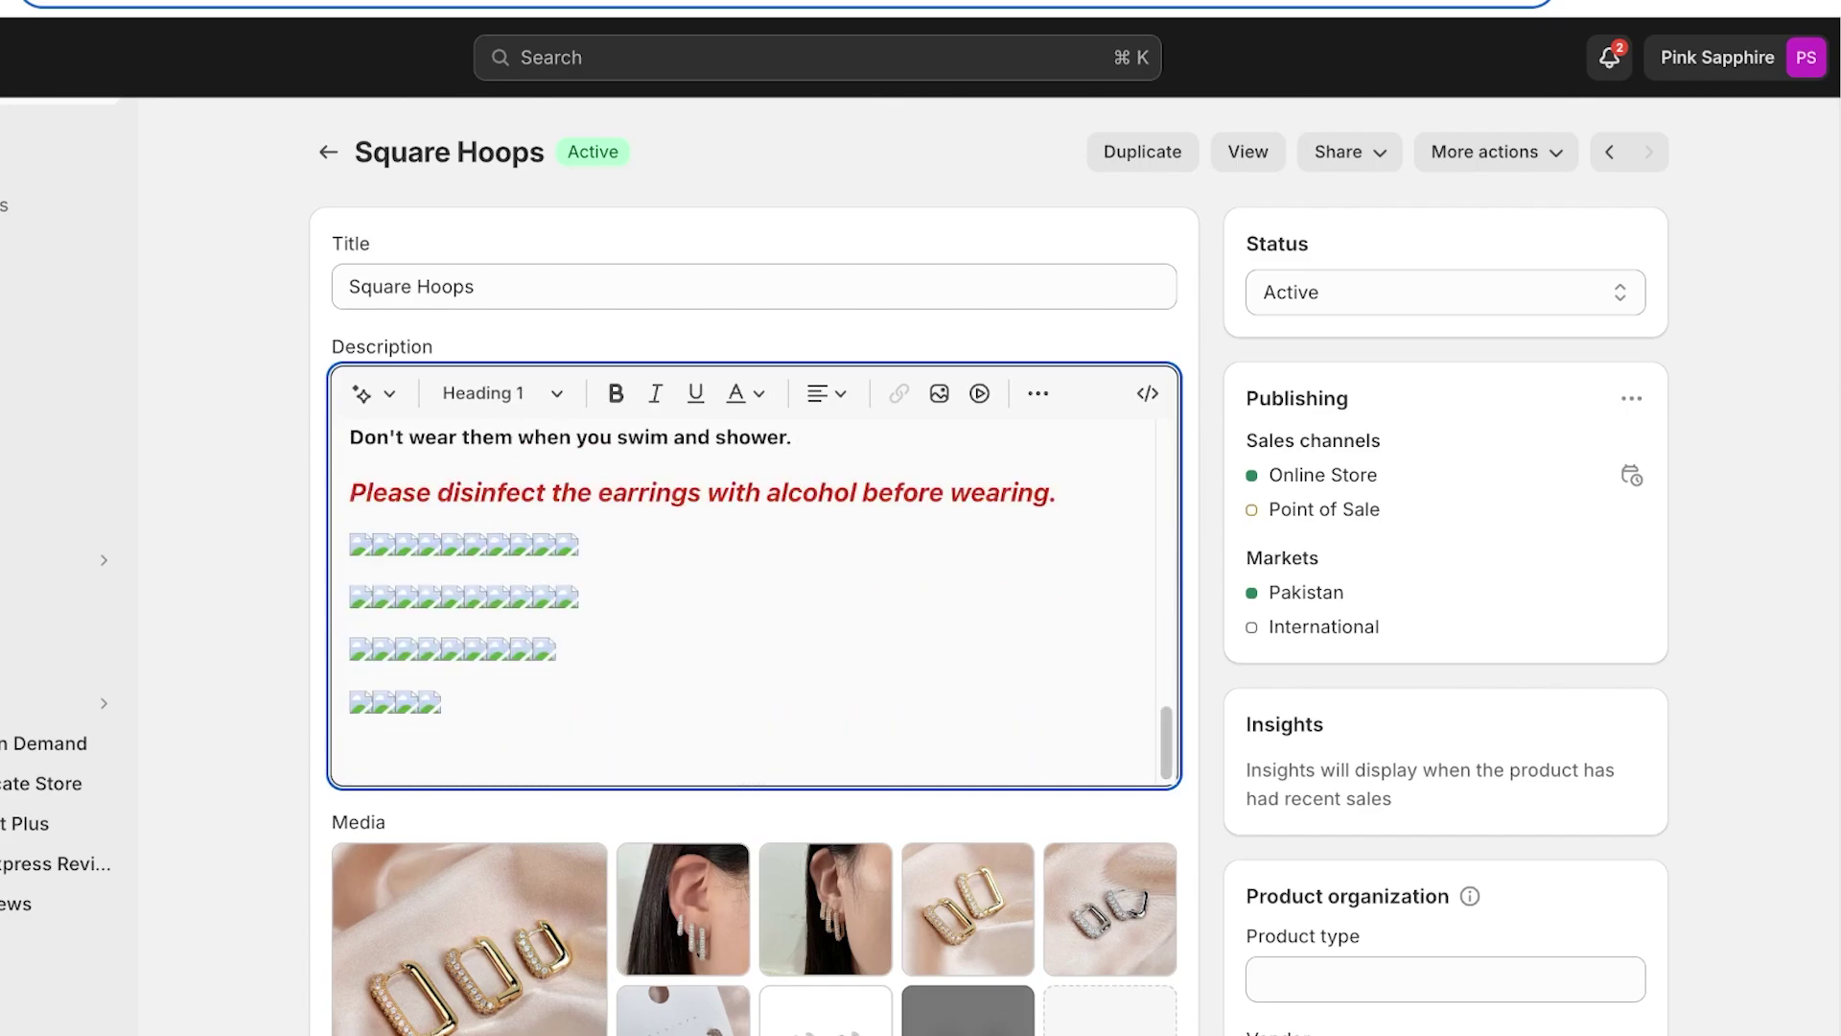
key(shift+Down)
key(shift+Down)
key(shift+Down)
key(shift+Down)
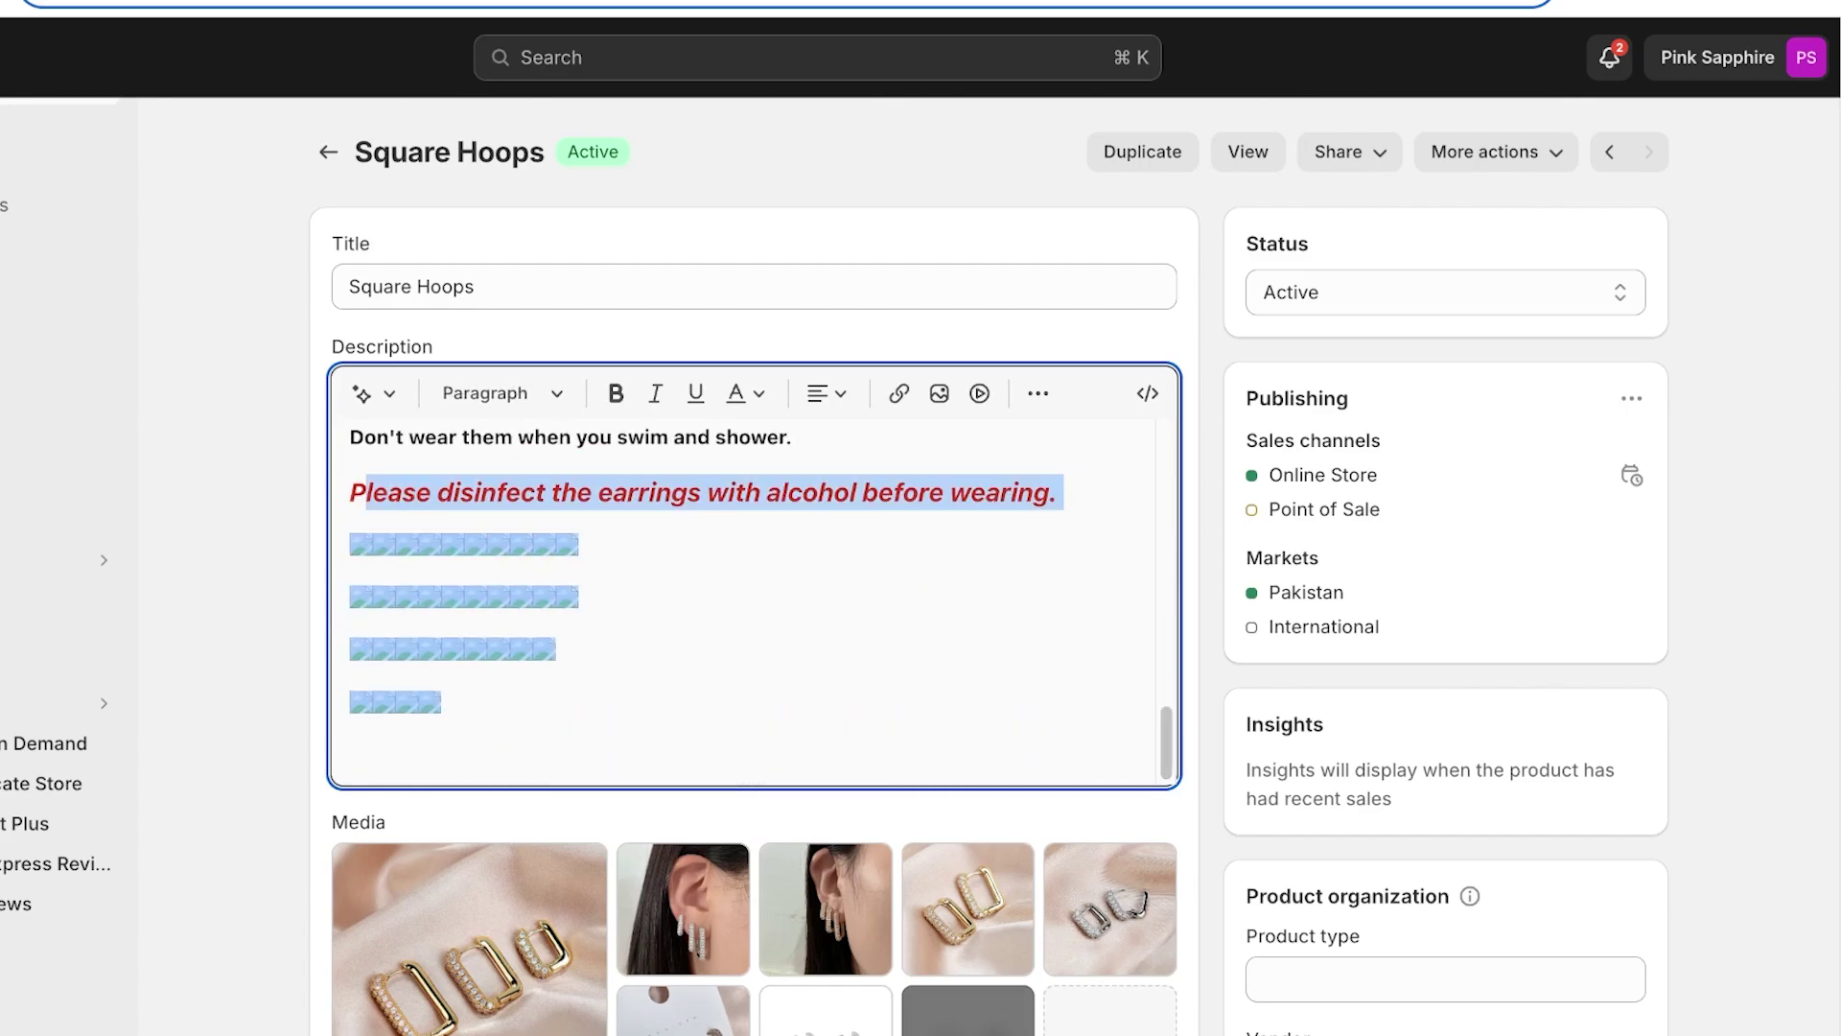
Delete the red disinfect line and the broken images from the description.
key(BackSpace)
key(ctrl+z)
key(shift+Up)
key(shift+Up)
key(shift+Up)
key(shift+Up)
key(shift+Up)
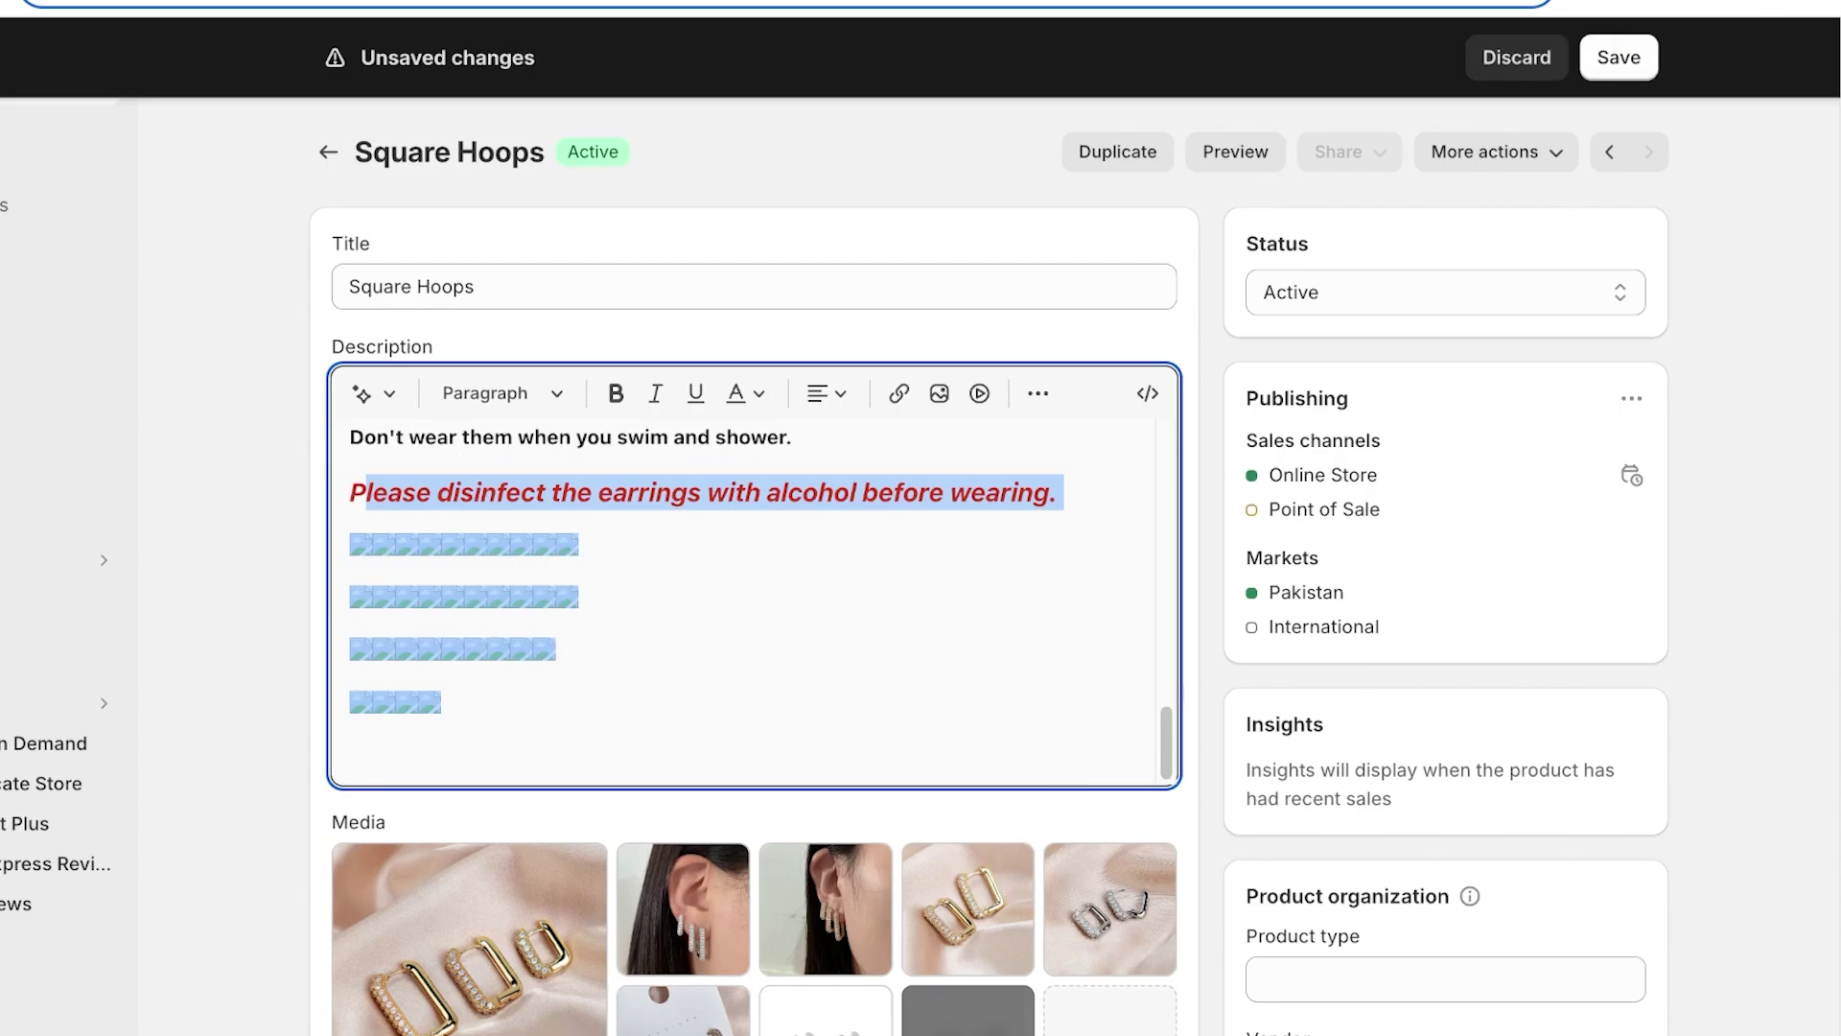
text(P)
key(shift+Left)
key(shift+Up)
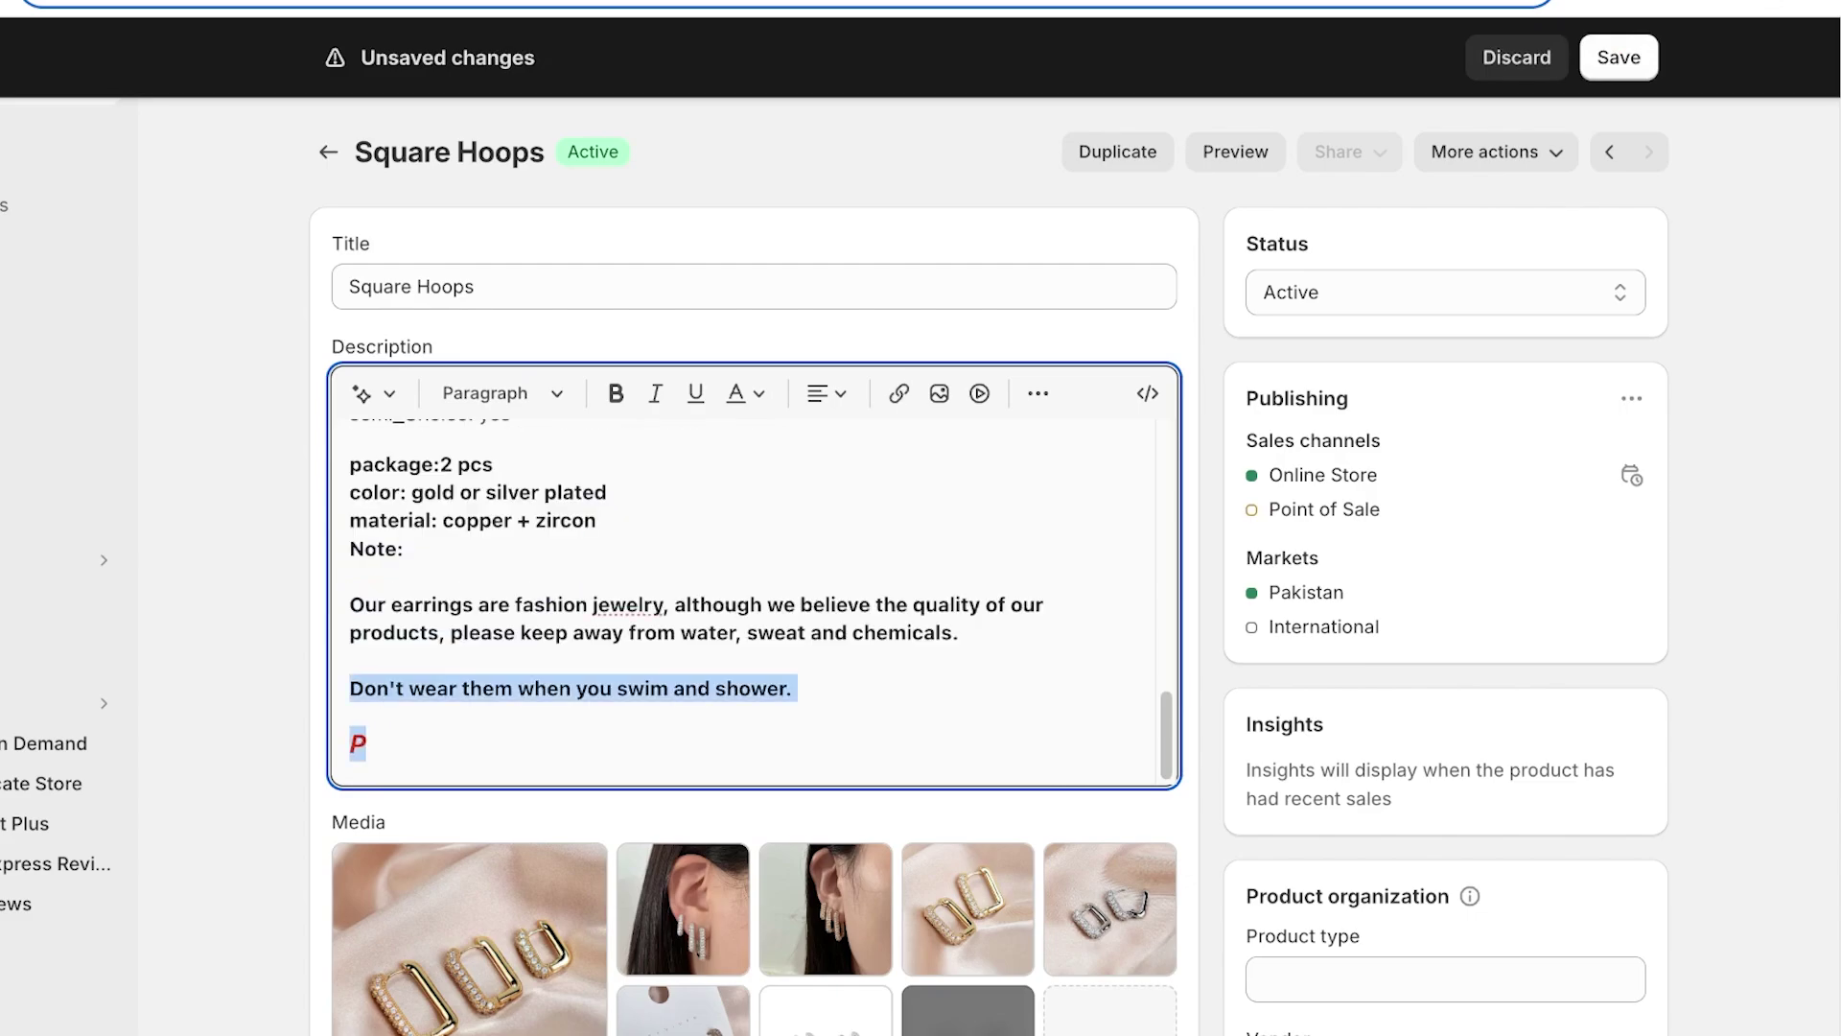
key(shift+Down)
key(BackSpace)
Remove the SPECIFICATIONS heading, leaving that line as a Paragraph.
scroll(743, 594, up, 10)
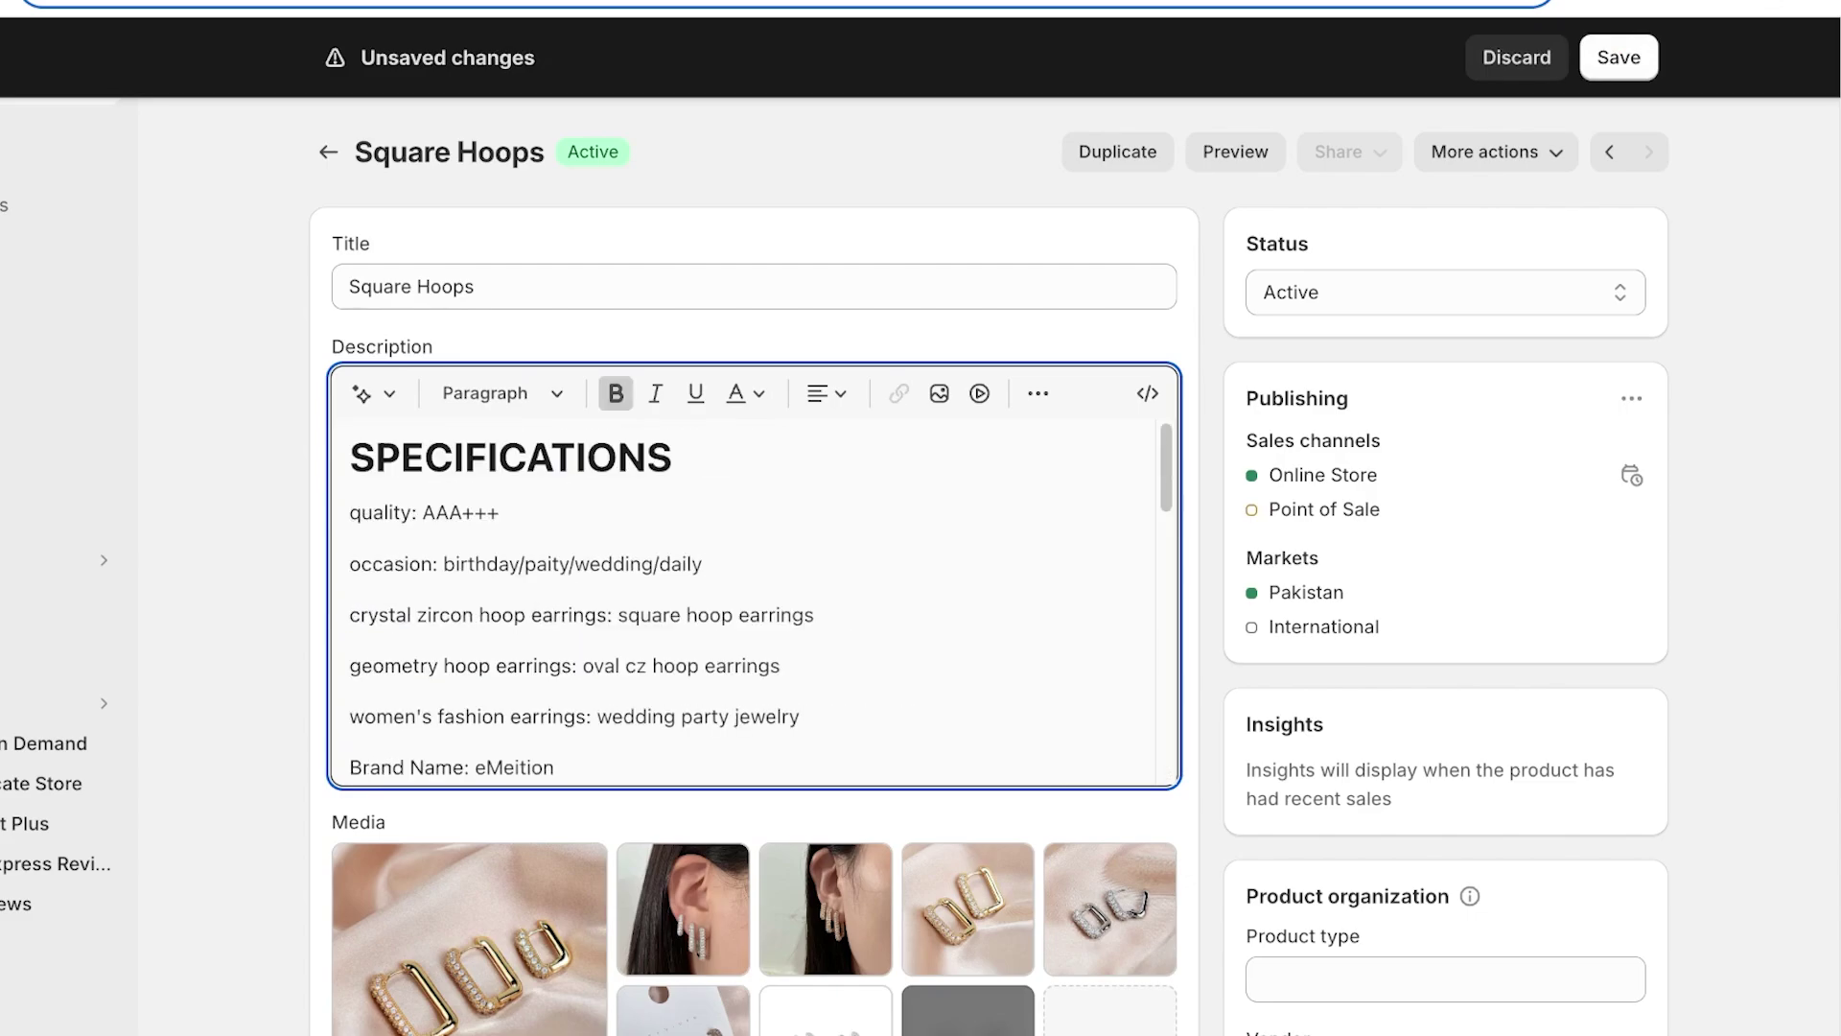
key(ctrl+End)
scroll(743, 576, up, 10)
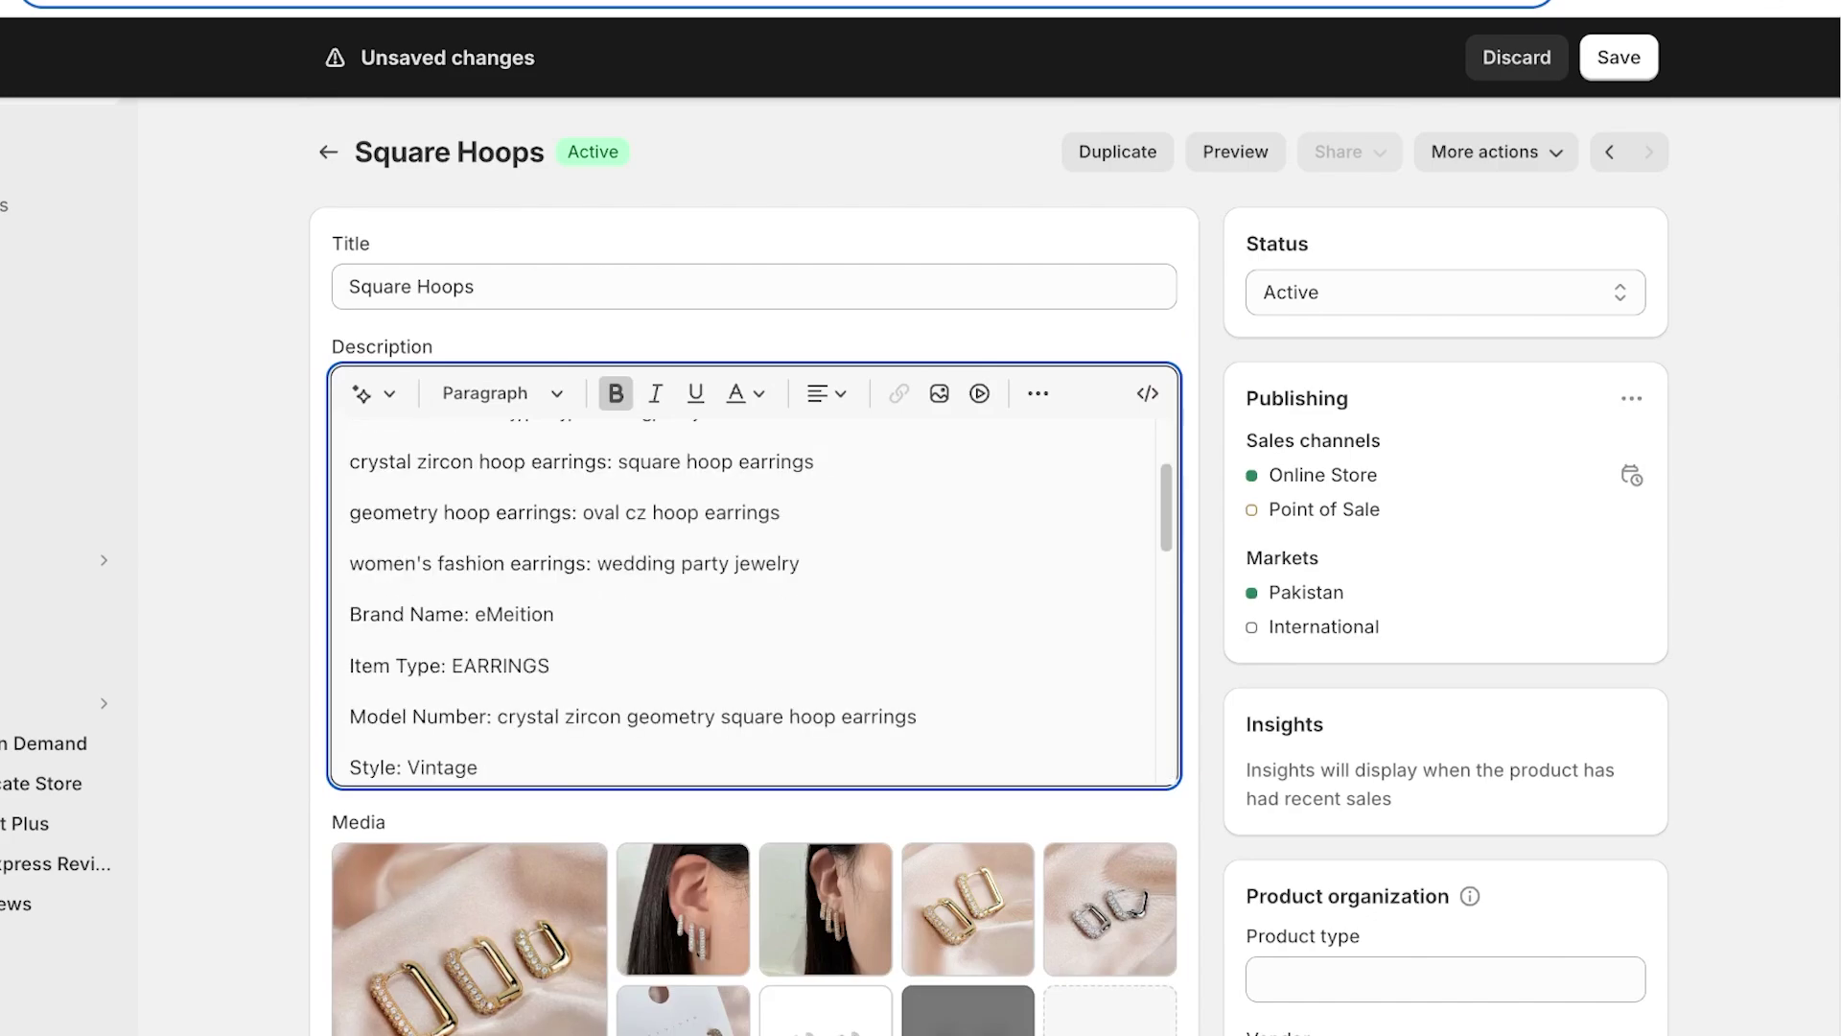
key(ctrl+Home)
key(shift+End)
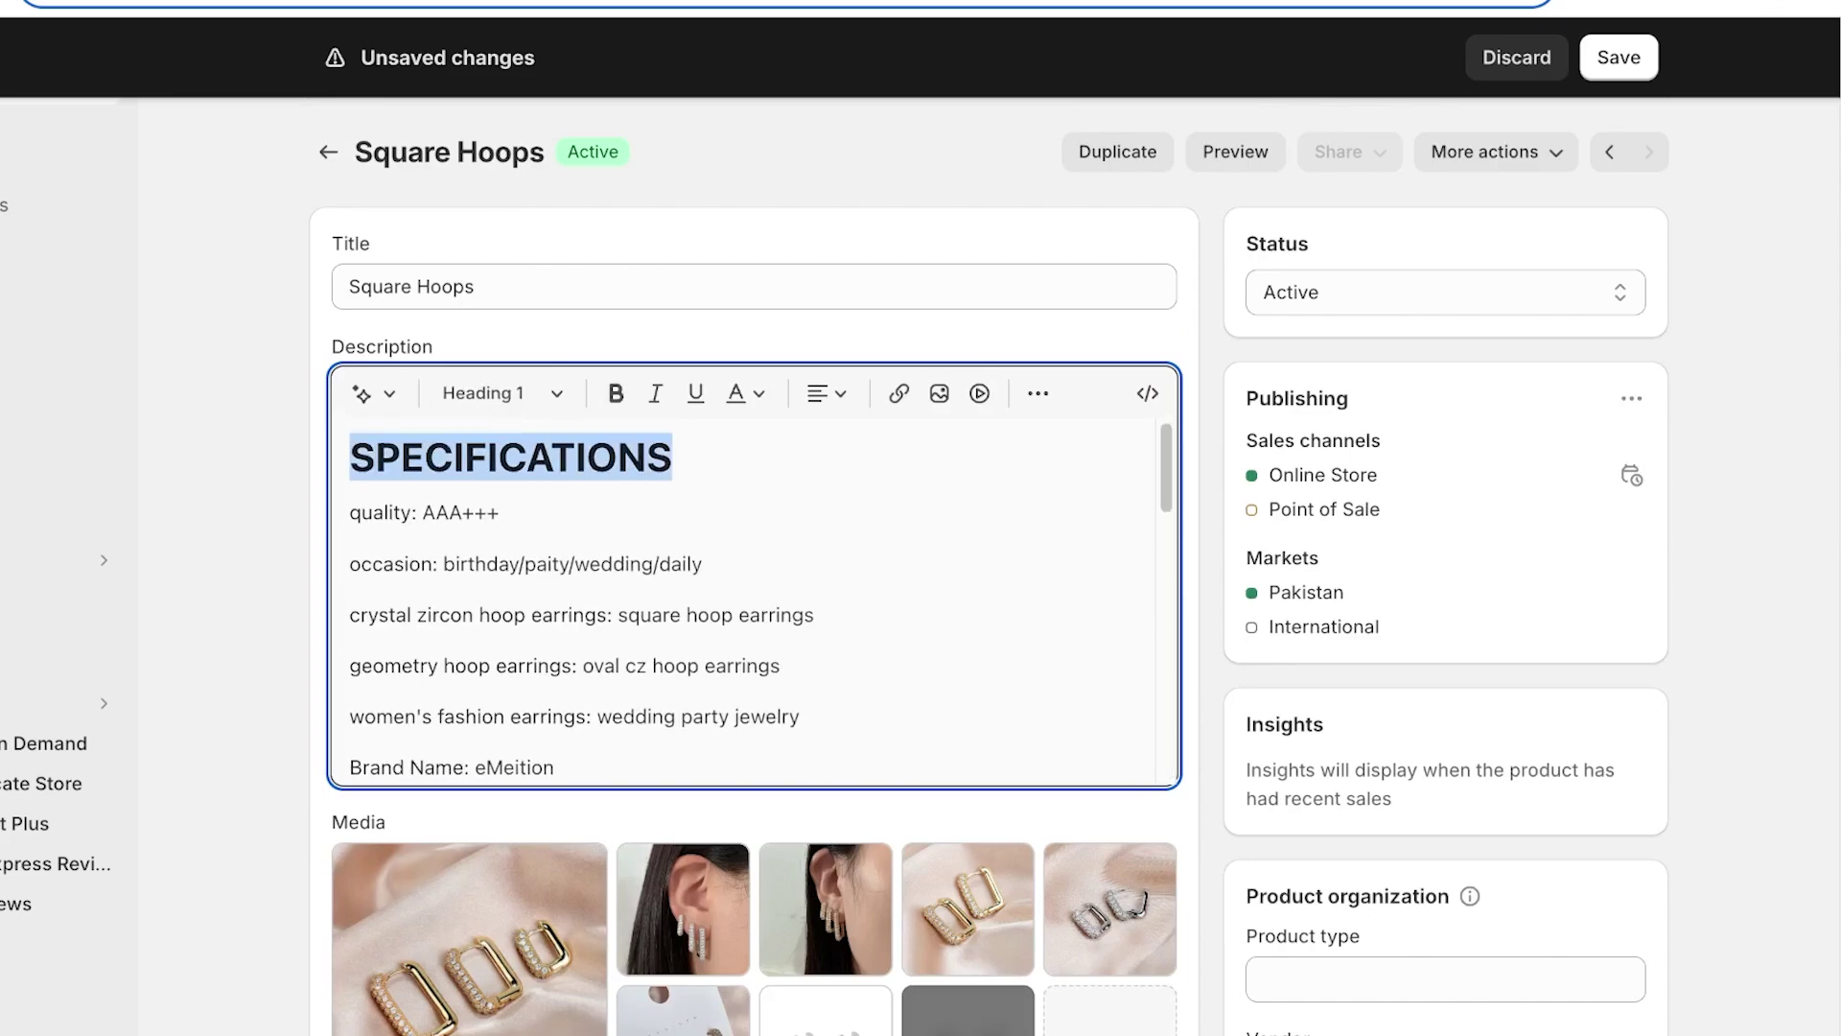
key(BackSpace)
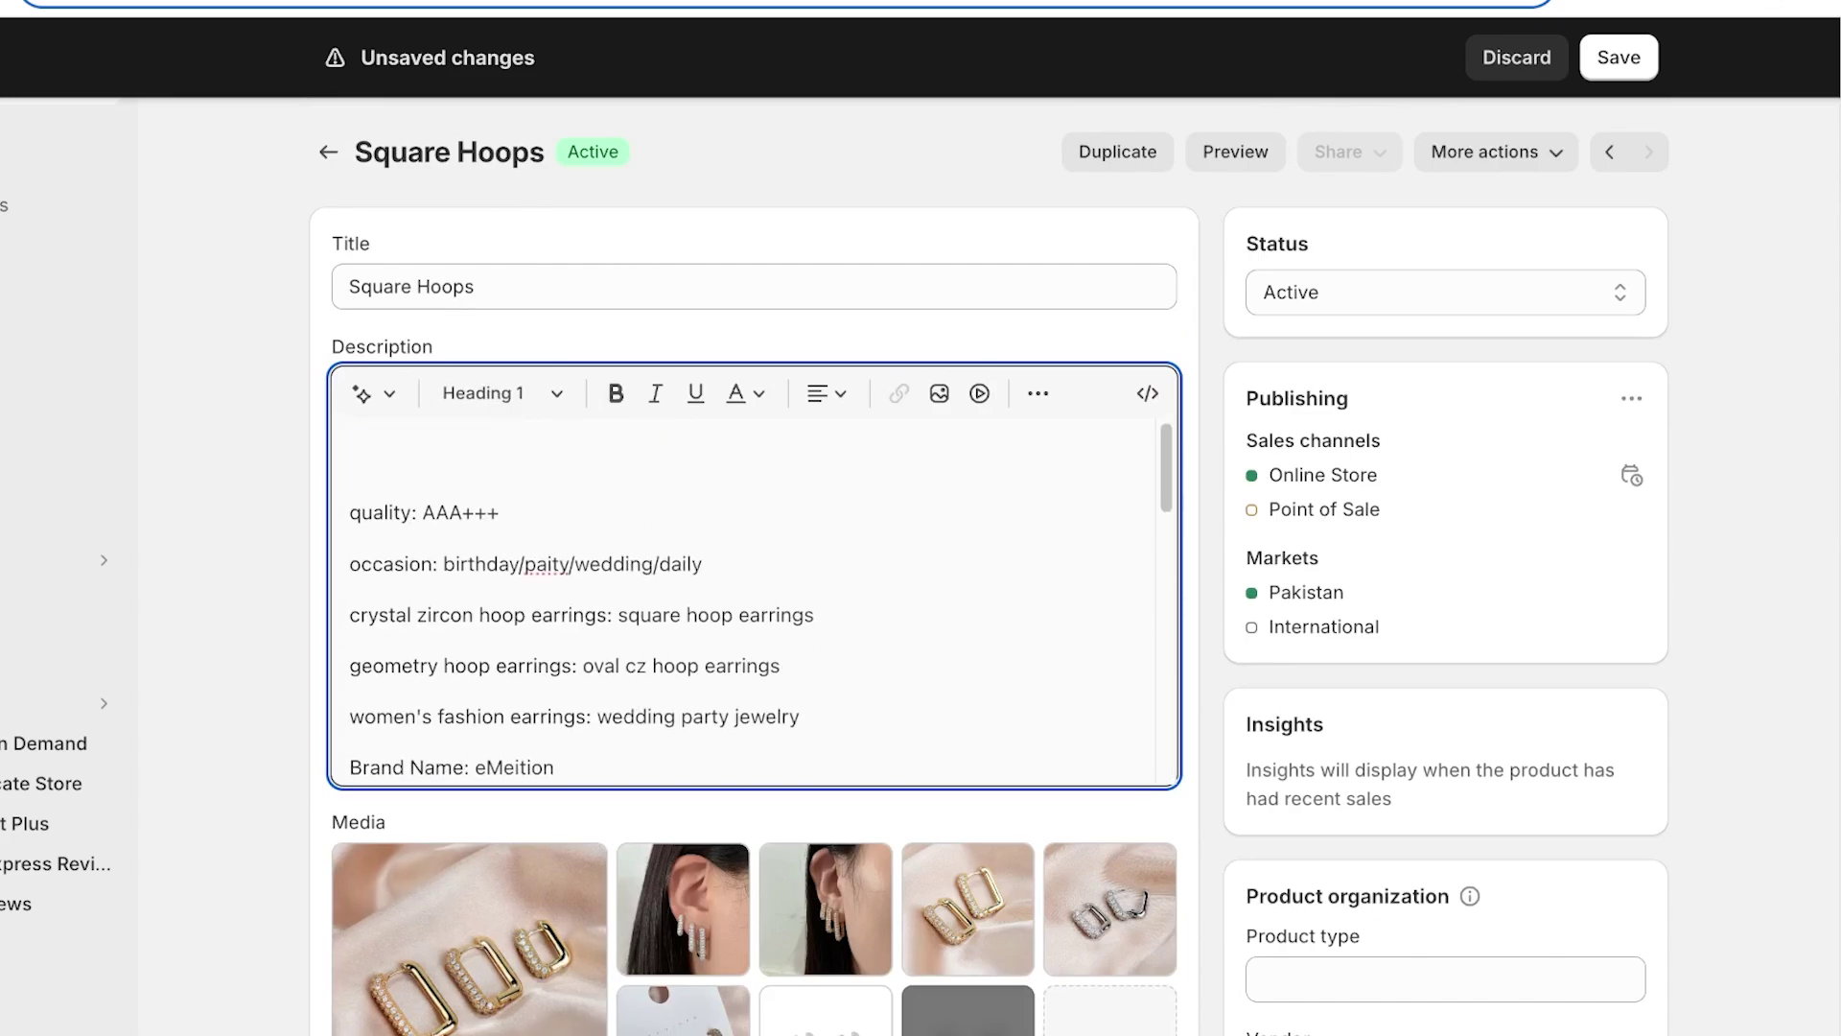
scroll(743, 594, down, 1)
key(BackSpace)
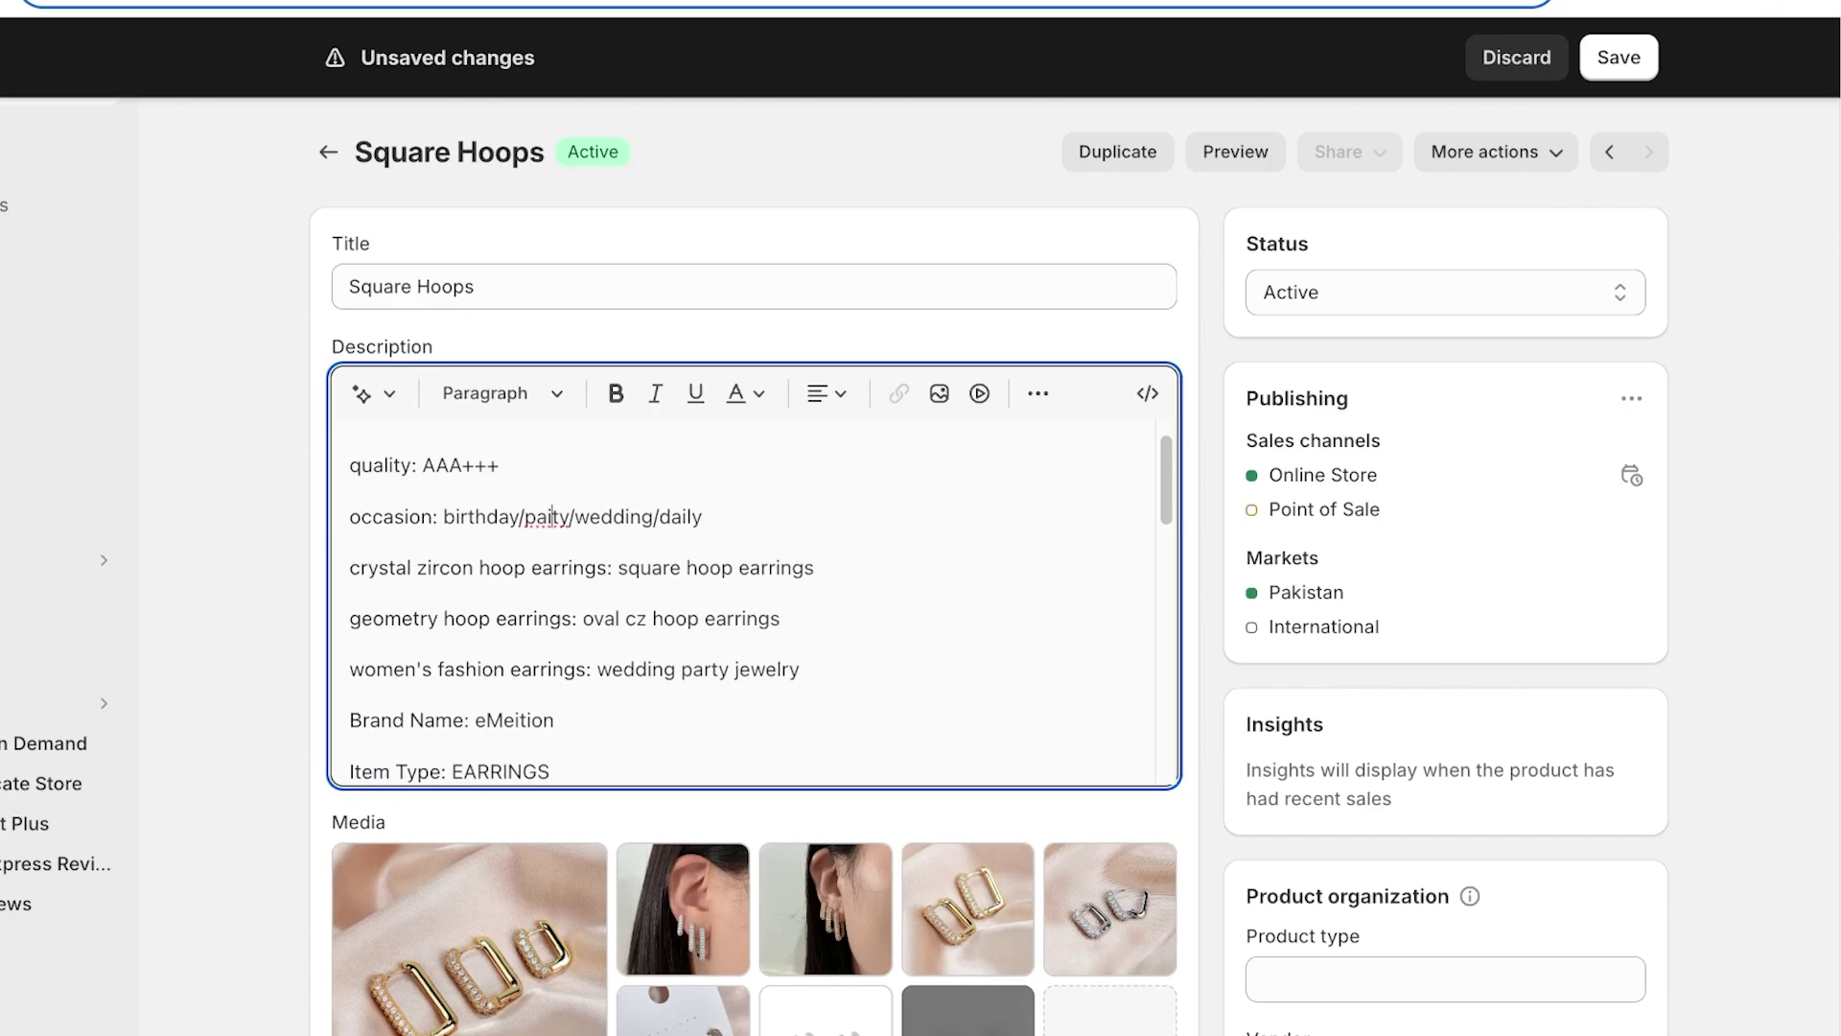
Correct 'paity' to 'party' and open the AI description generator.
key(BackSpace)
text(r)
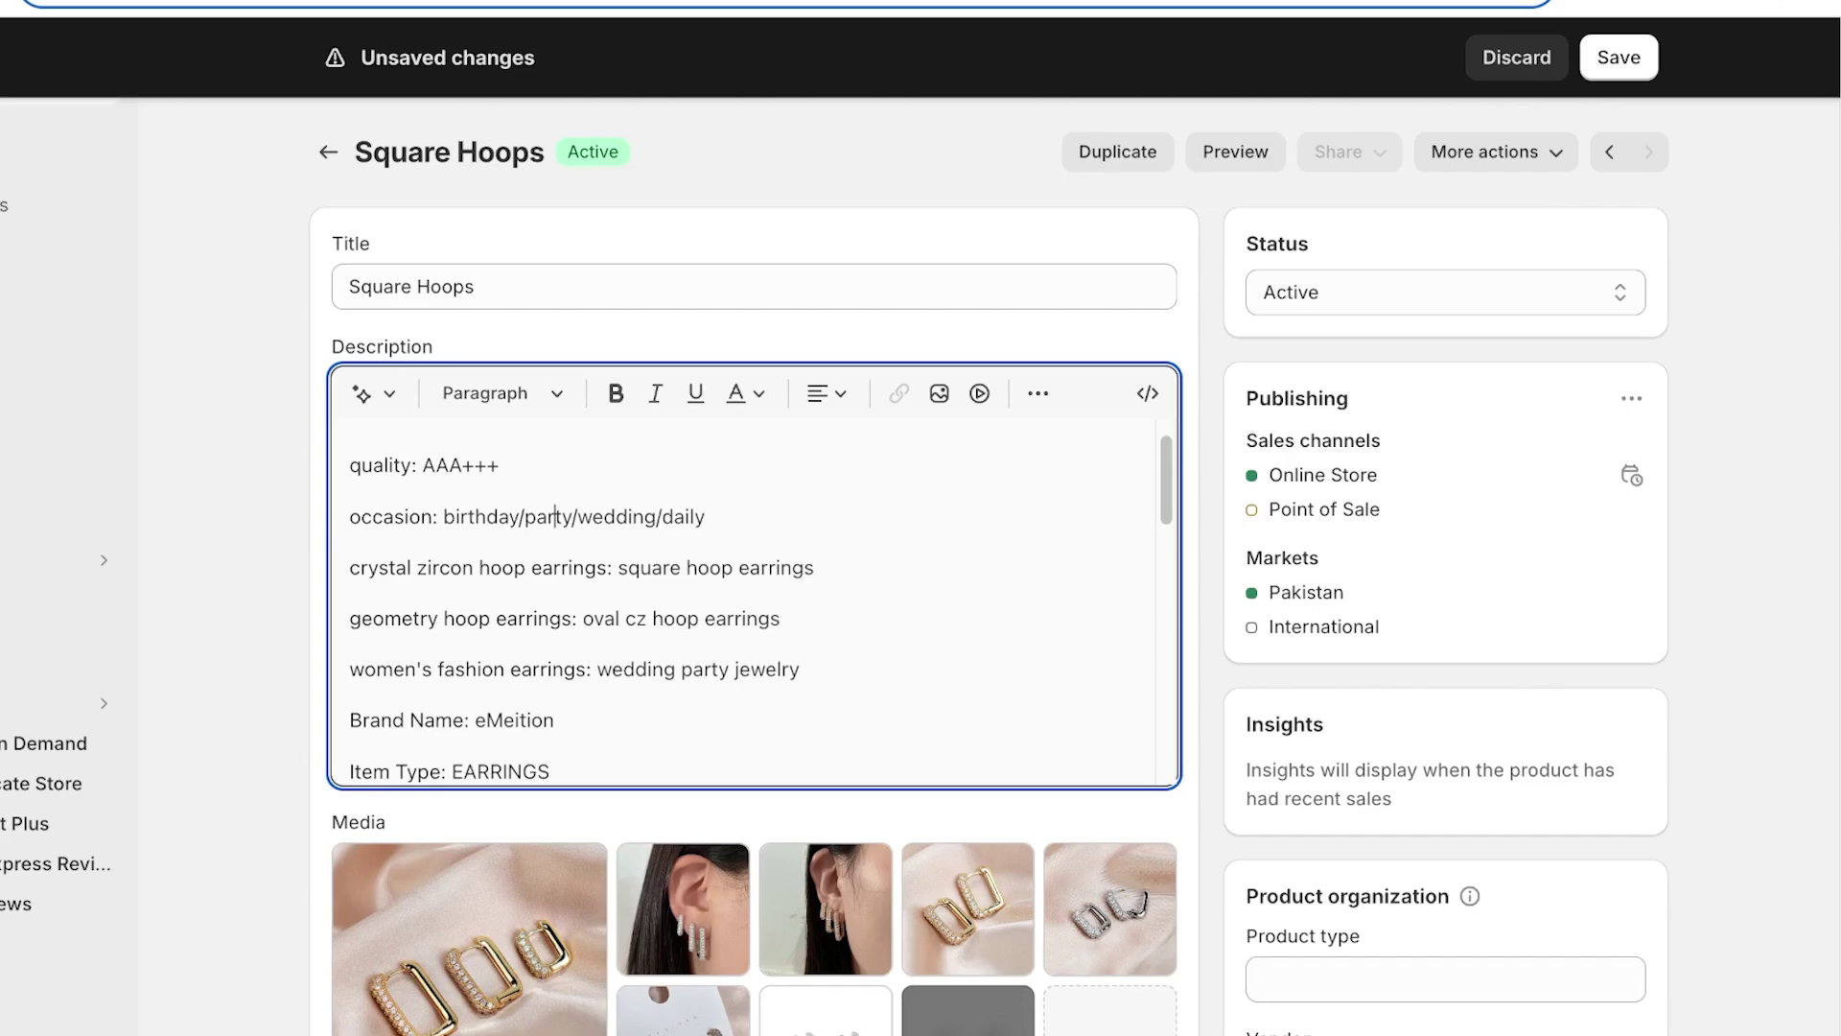
click(350, 619)
scroll(748, 599, down, 10)
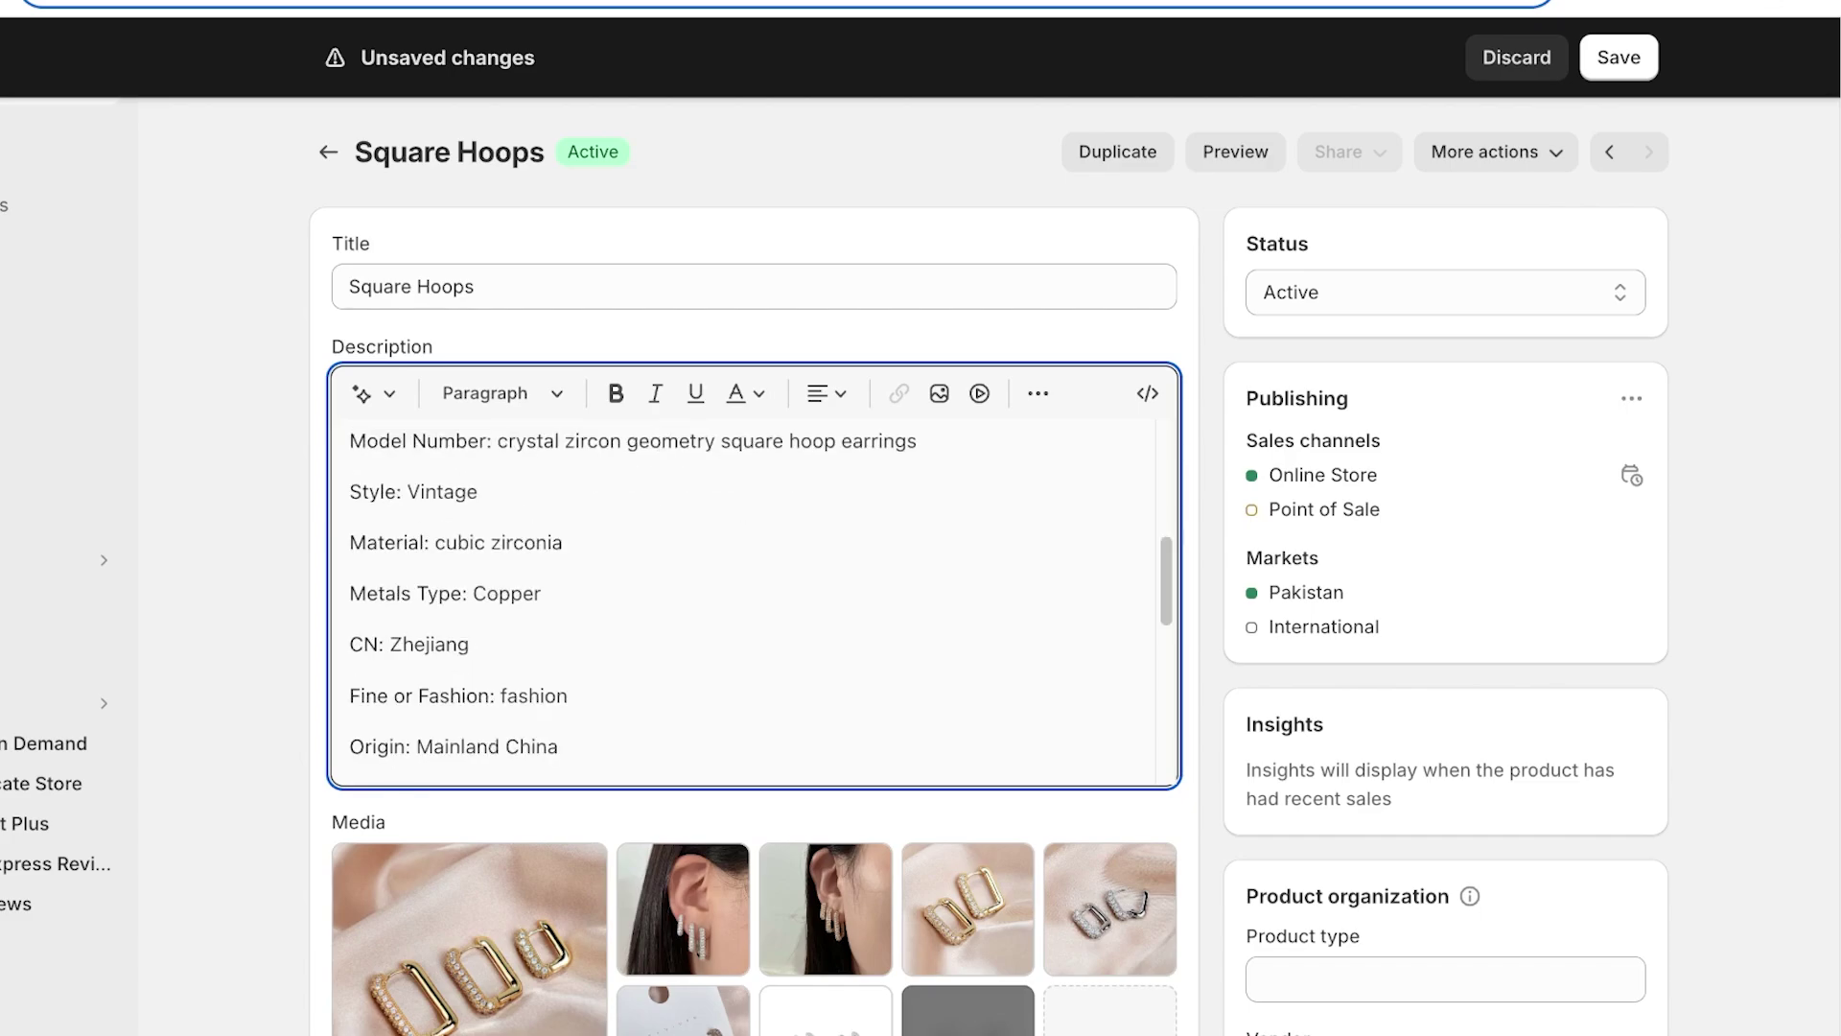
scroll(748, 599, up, 5)
scroll(748, 599, down, 10)
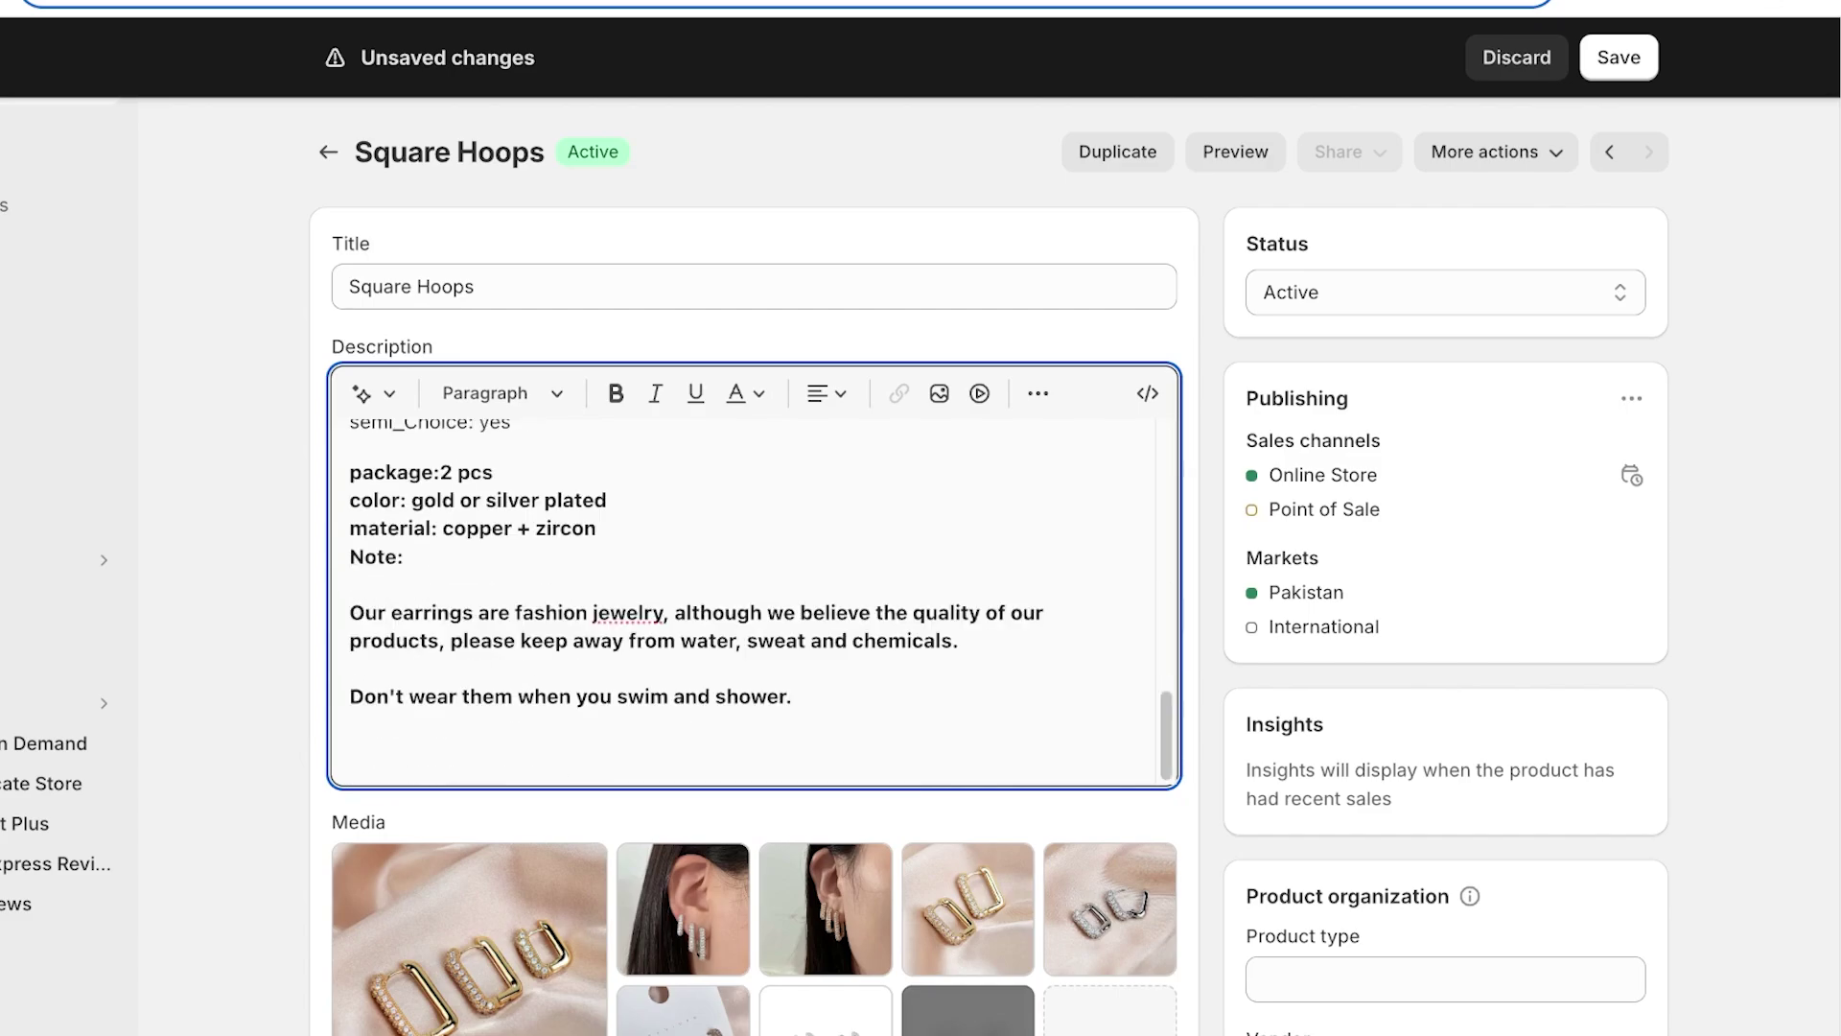
scroll(748, 600, up, 15)
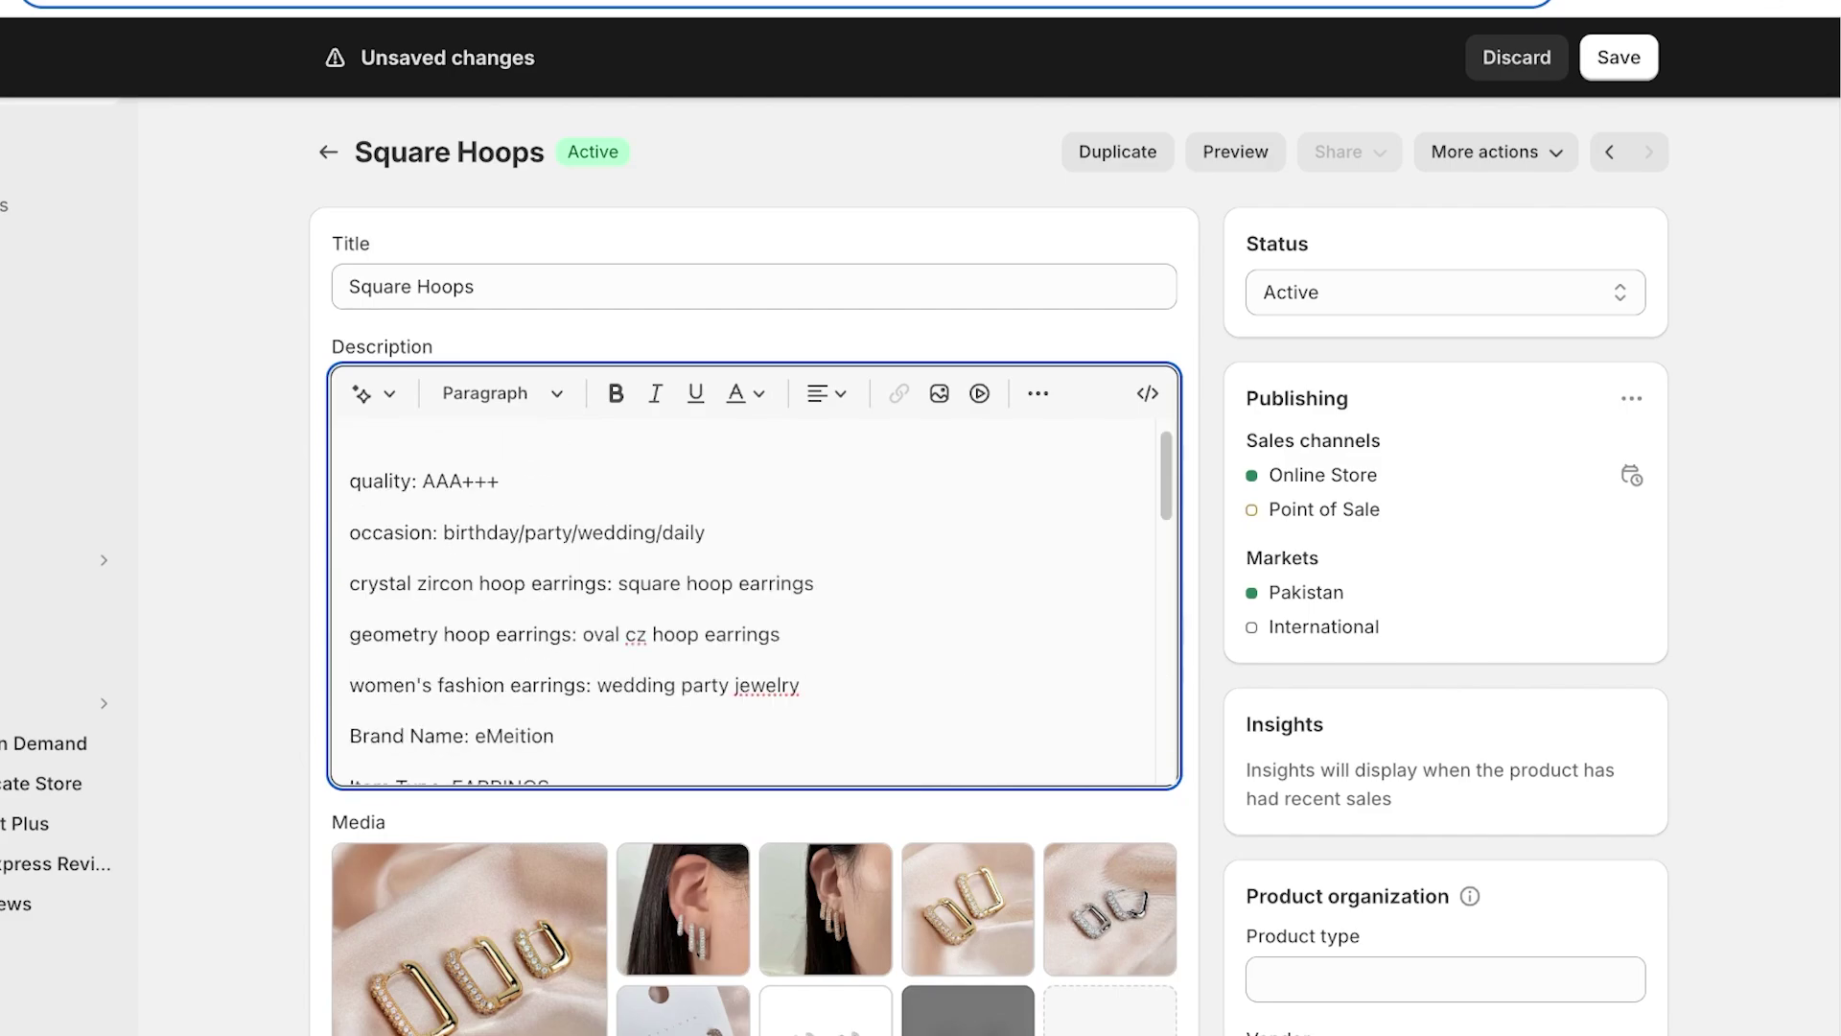
click(374, 393)
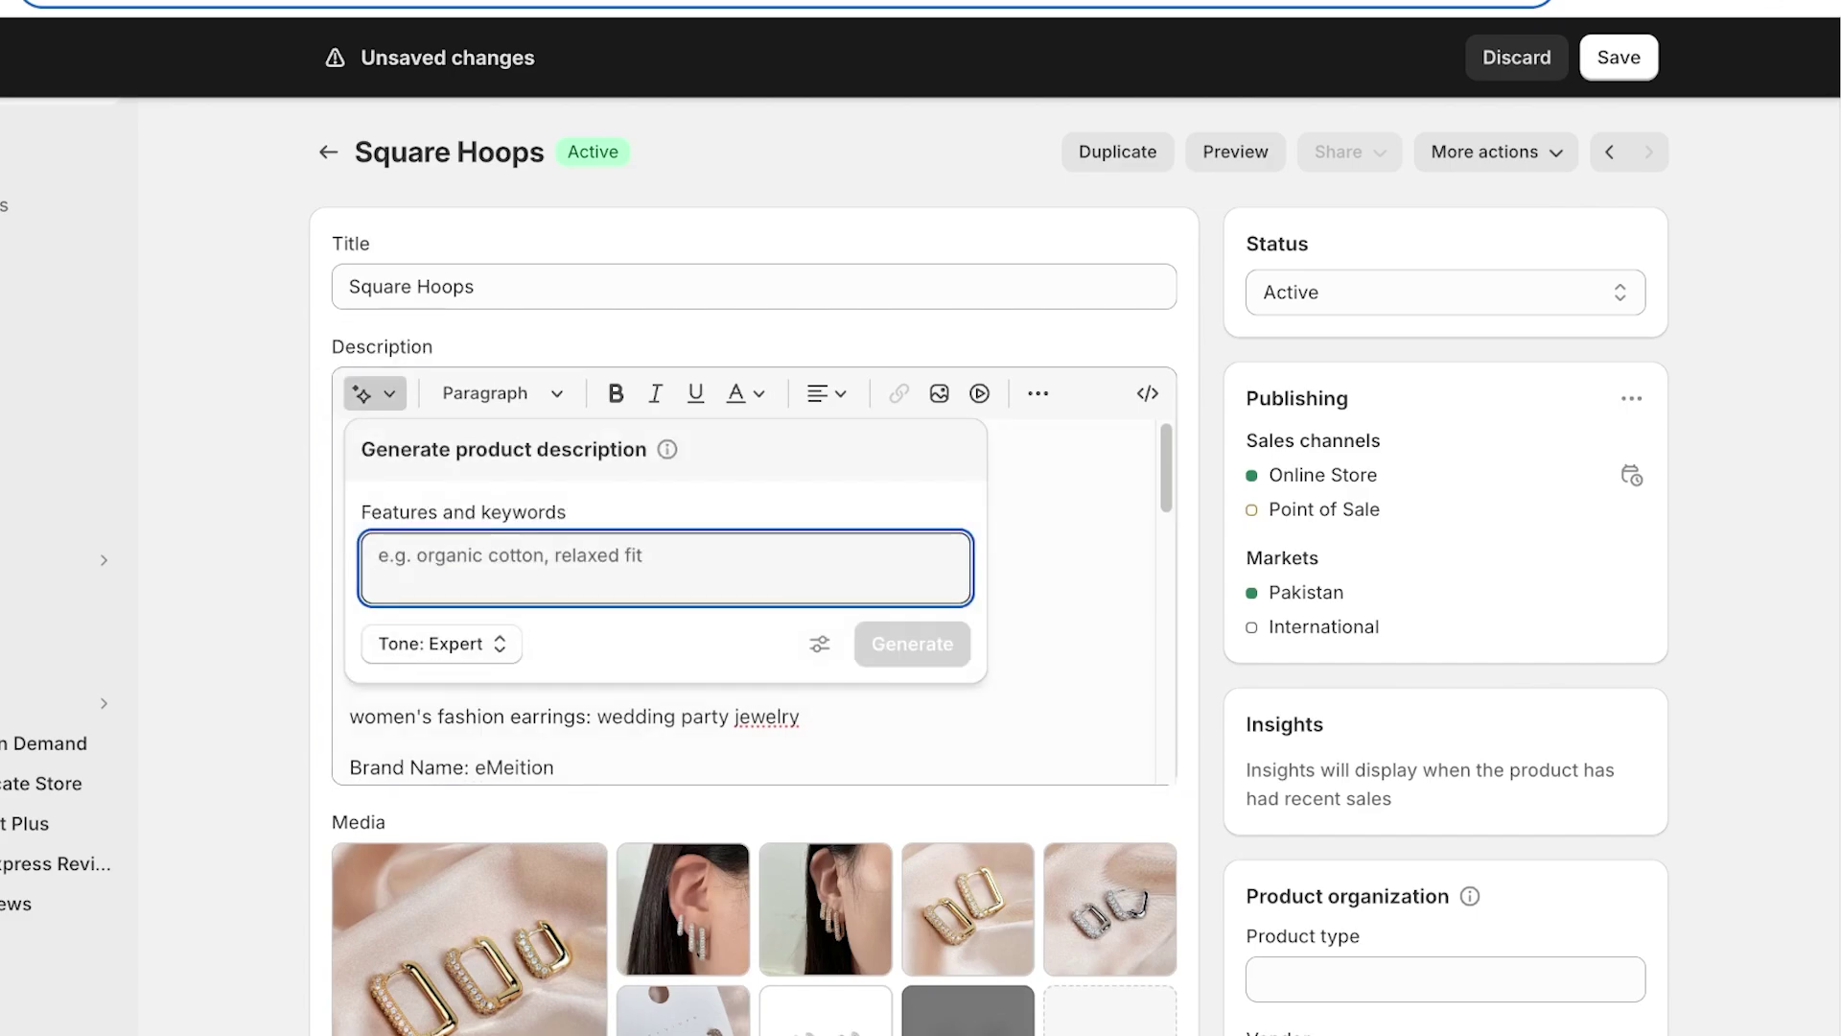
Close the generator and delete the CN: Zhejiang, Fine or Fashion and Origin lines.
click(350, 563)
drag(350, 512, 460, 779)
scroll(671, 604, up, 5)
click(461, 772)
scroll(748, 599, down, 2)
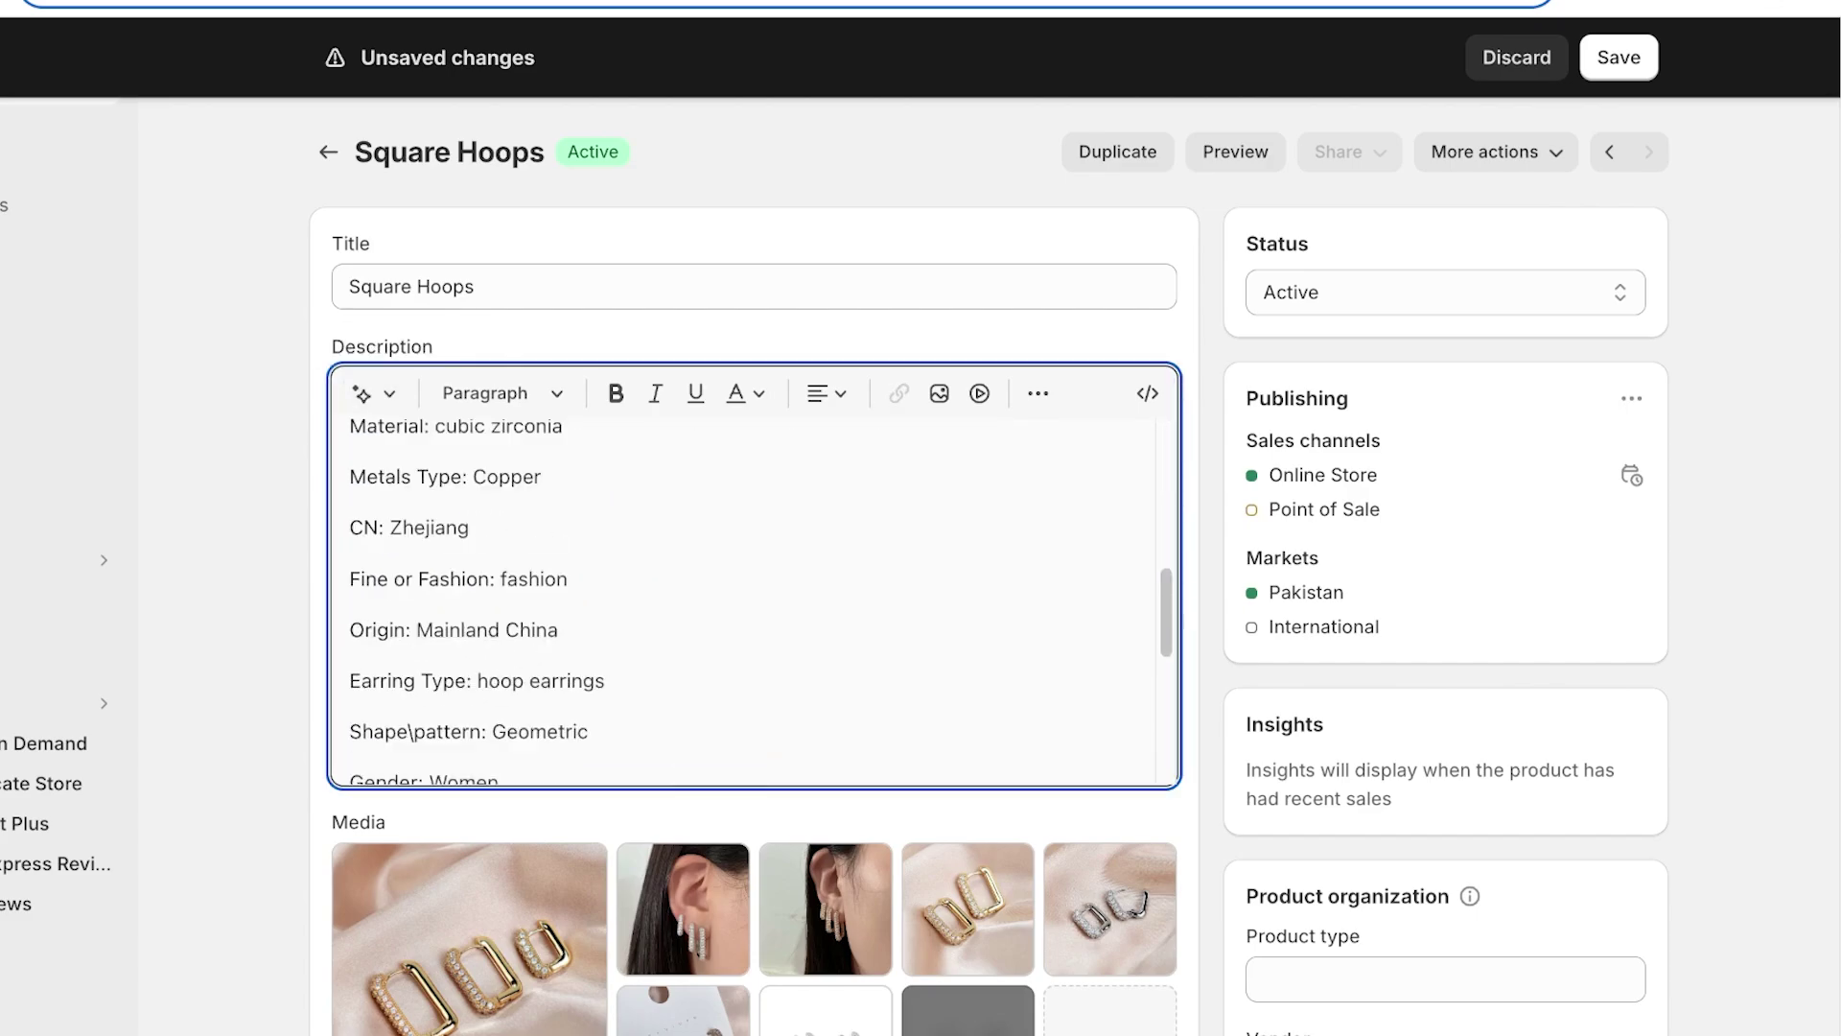
drag(558, 622, 350, 520)
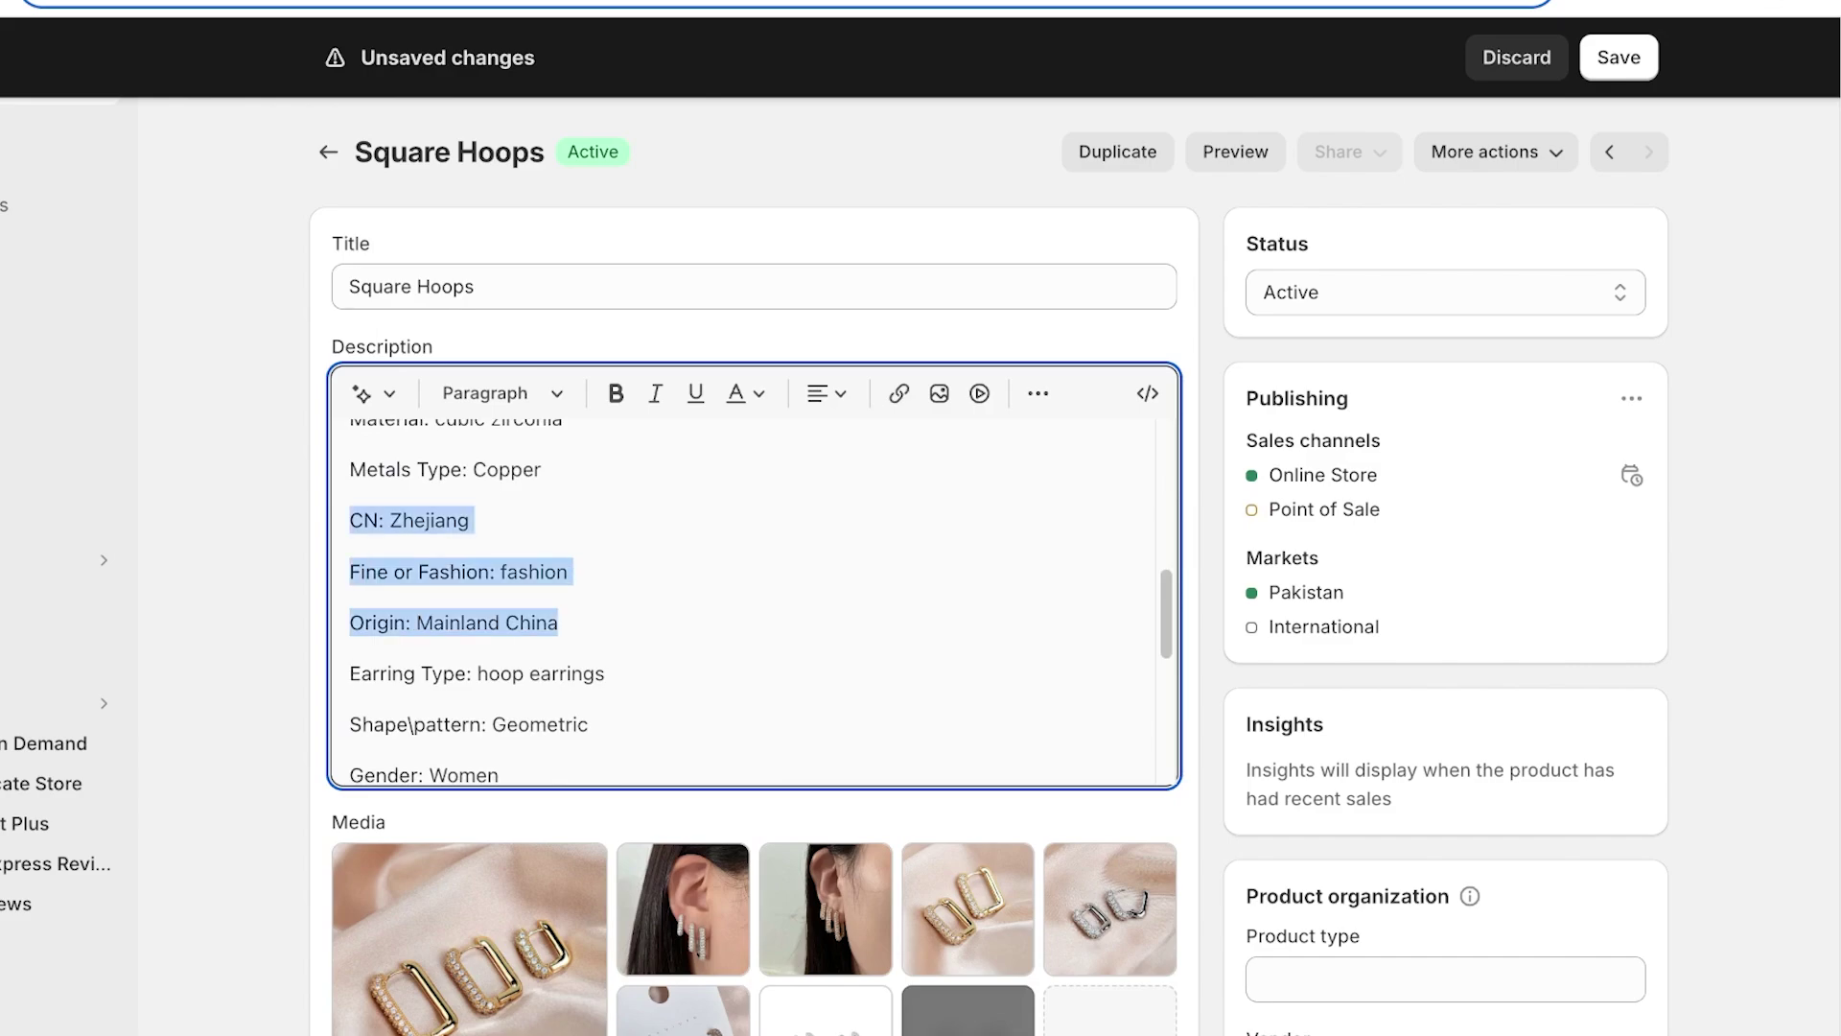
key(BackSpace)
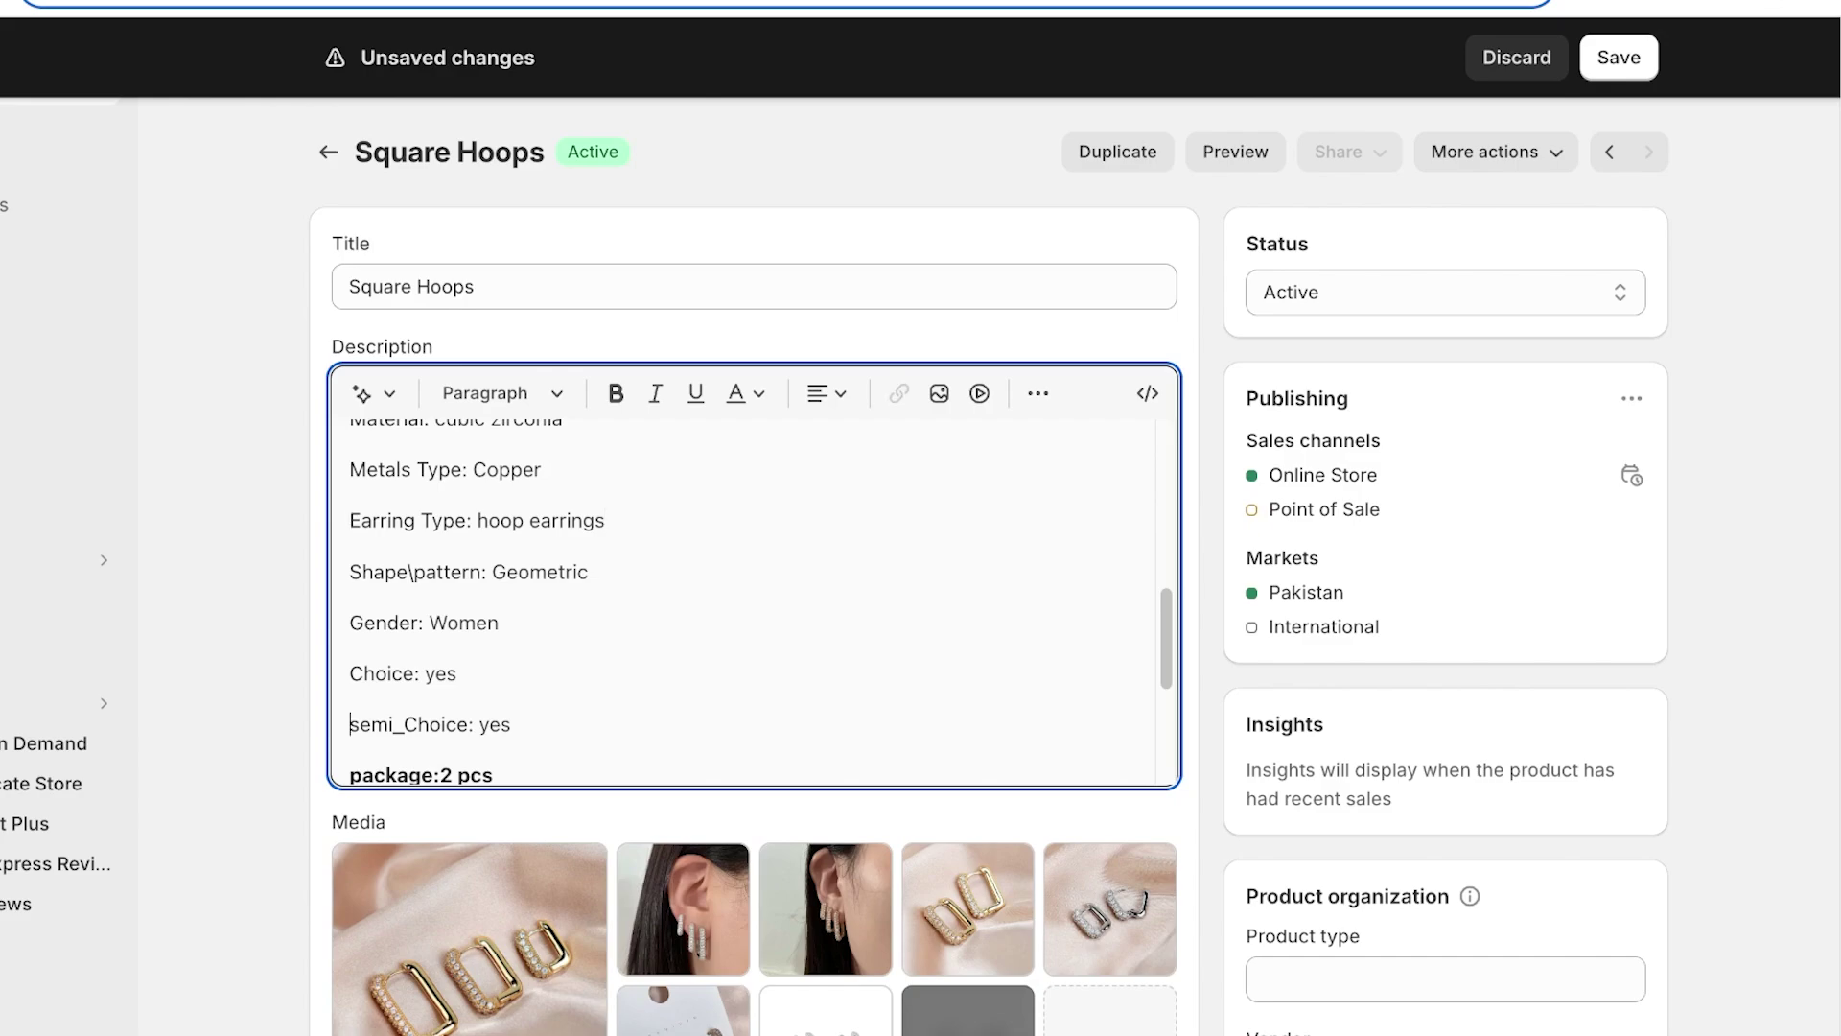
Delete the Earring Type through semi_Choice lines and the package, color, material and Note lines.
double_click(440, 673)
click(511, 724)
drag(512, 724, 349, 579)
key(BackSpace)
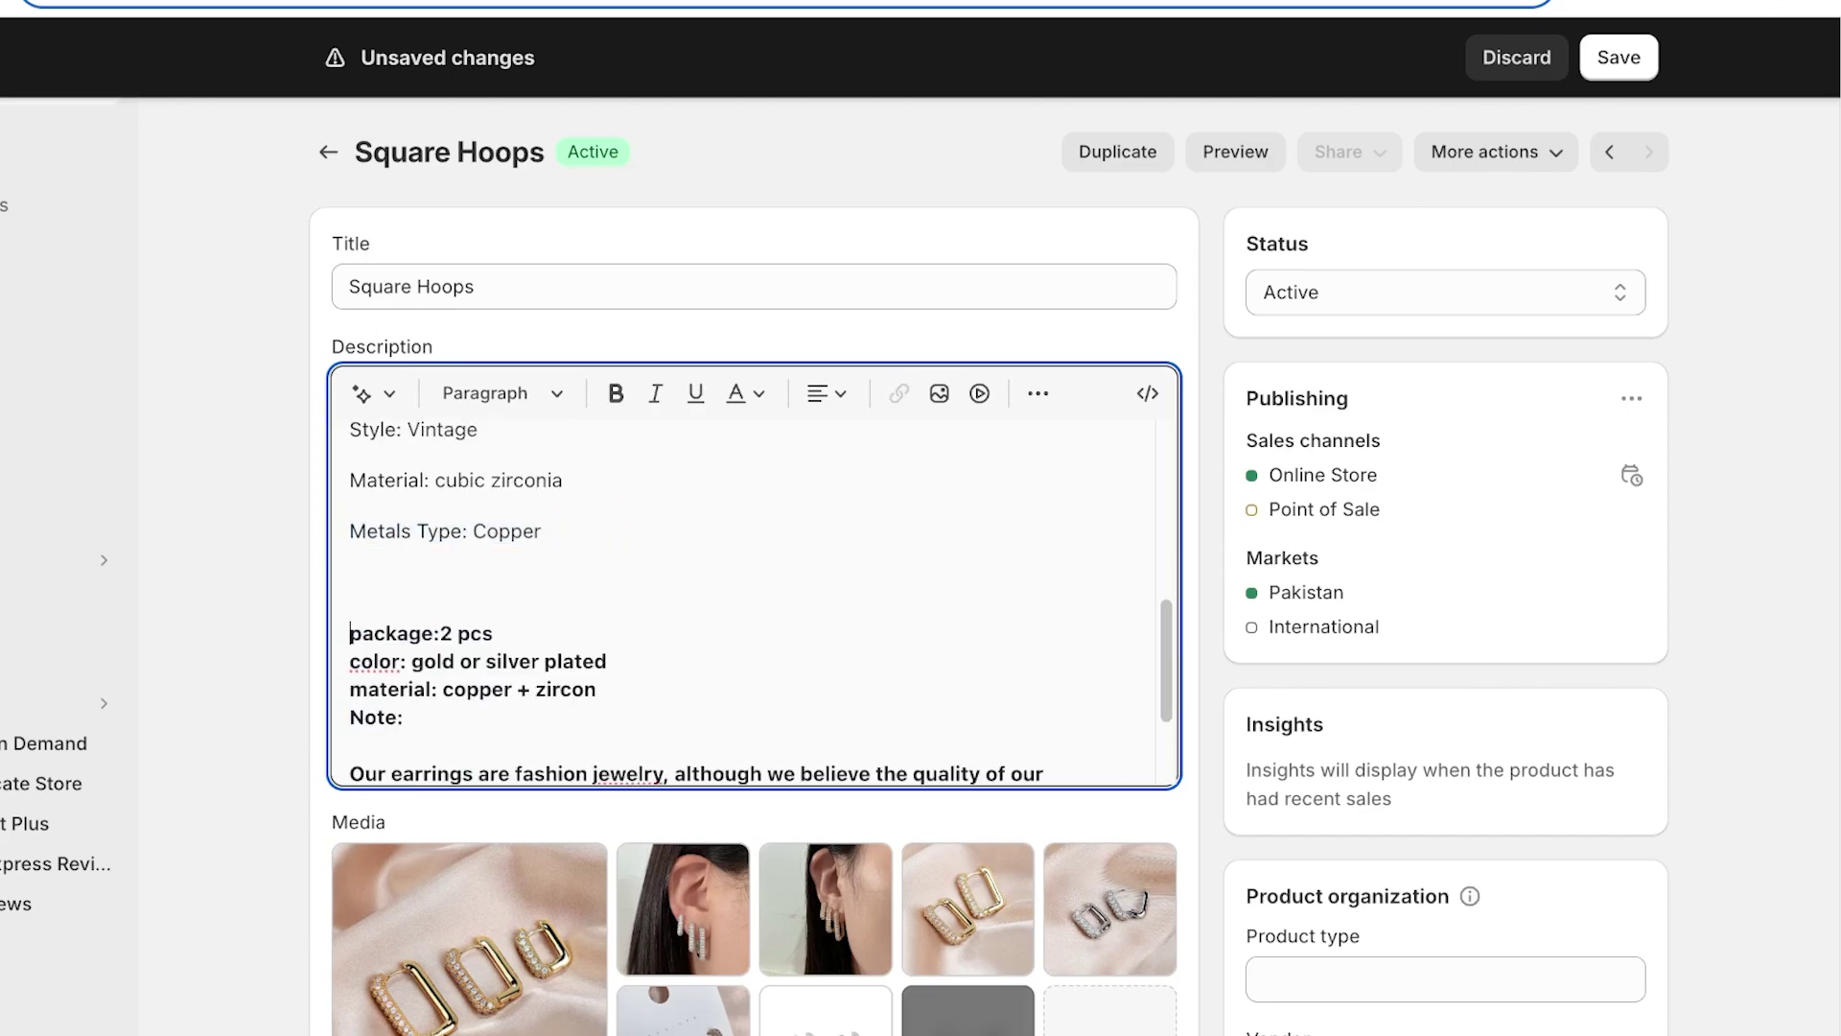
drag(350, 632, 409, 558)
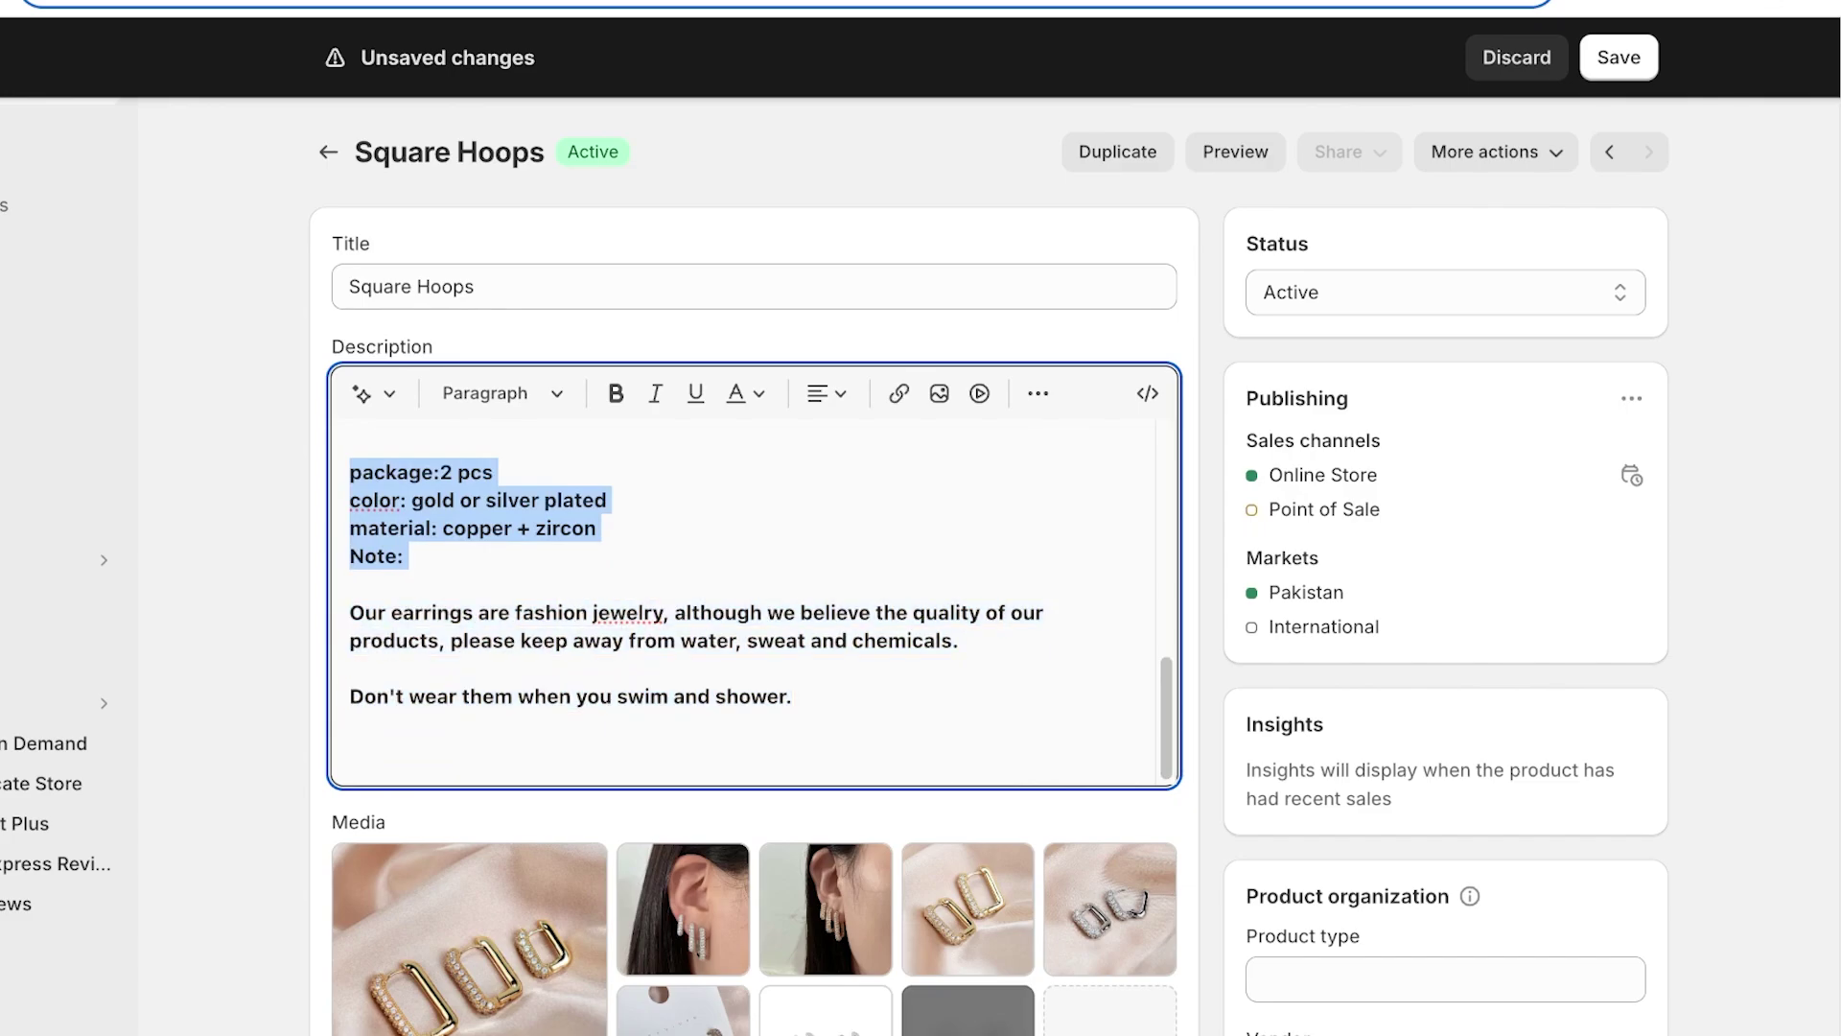
key(BackSpace)
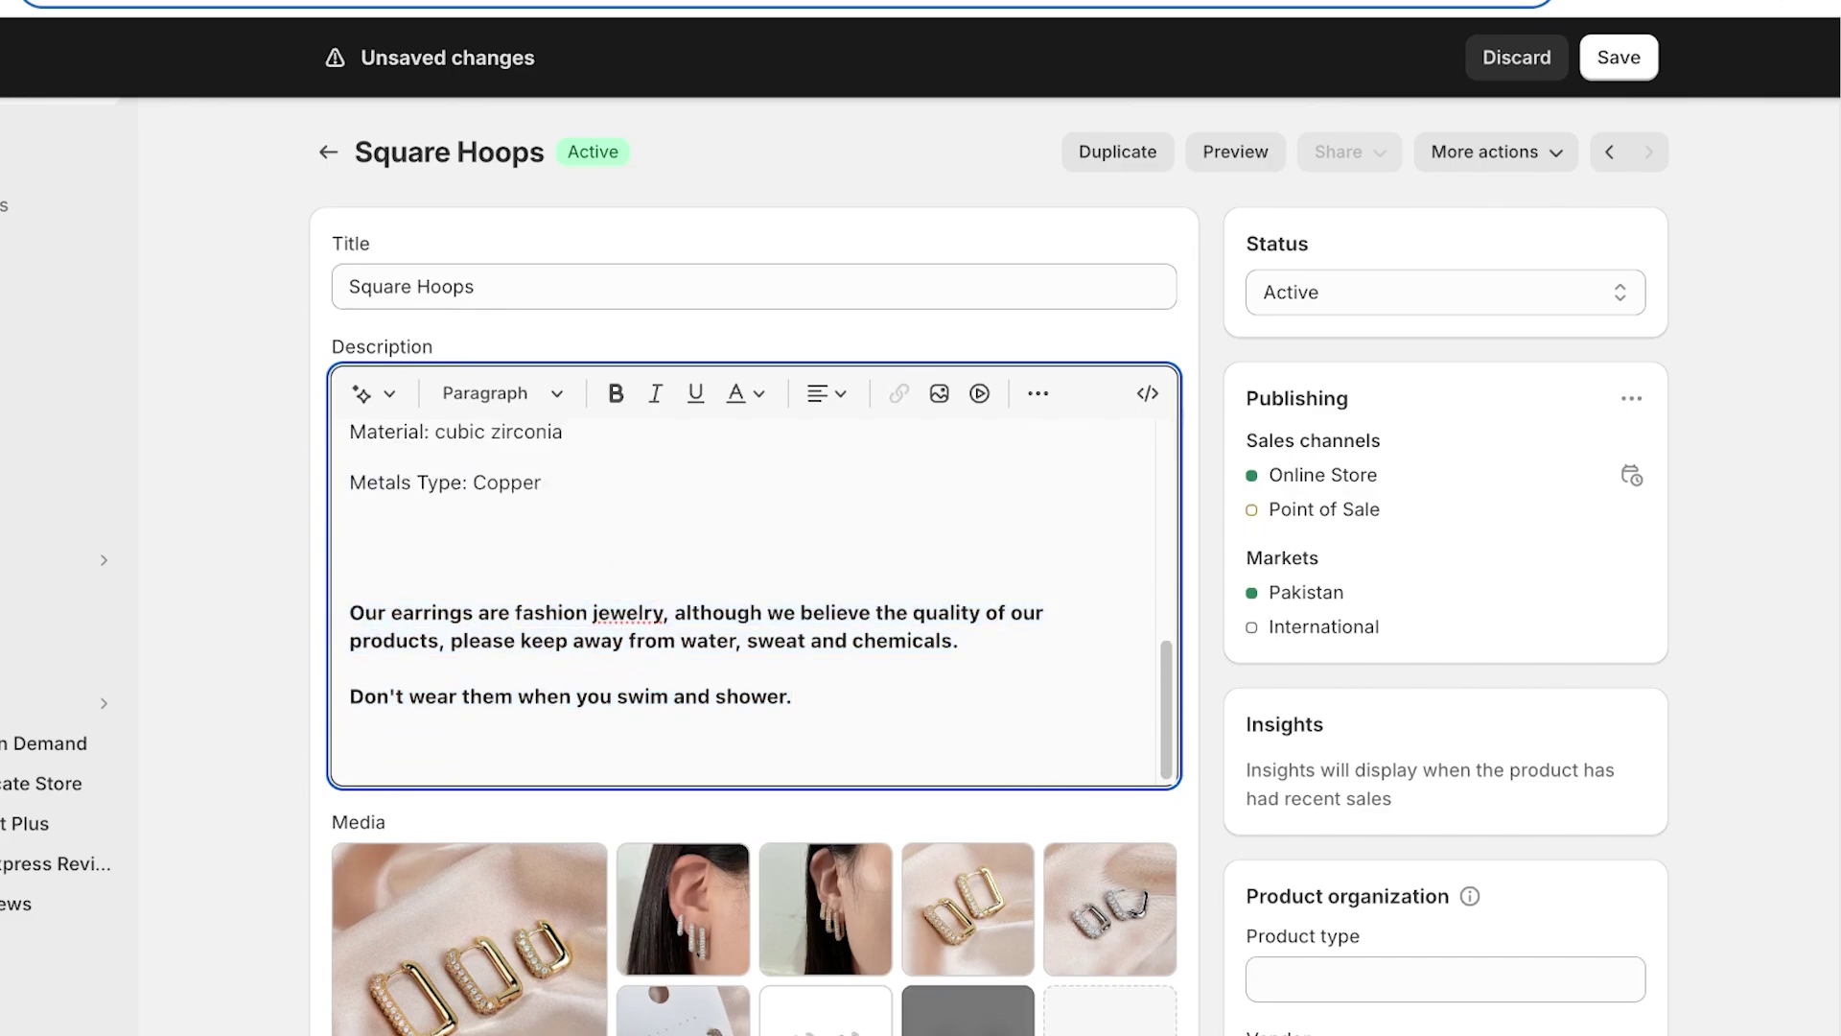
Remove blank lines, split off the 'Our earrings' care paragraph, and delete the occasion line.
scroll(760, 604, up, 1)
key(BackSpace)
key(BackSpace)
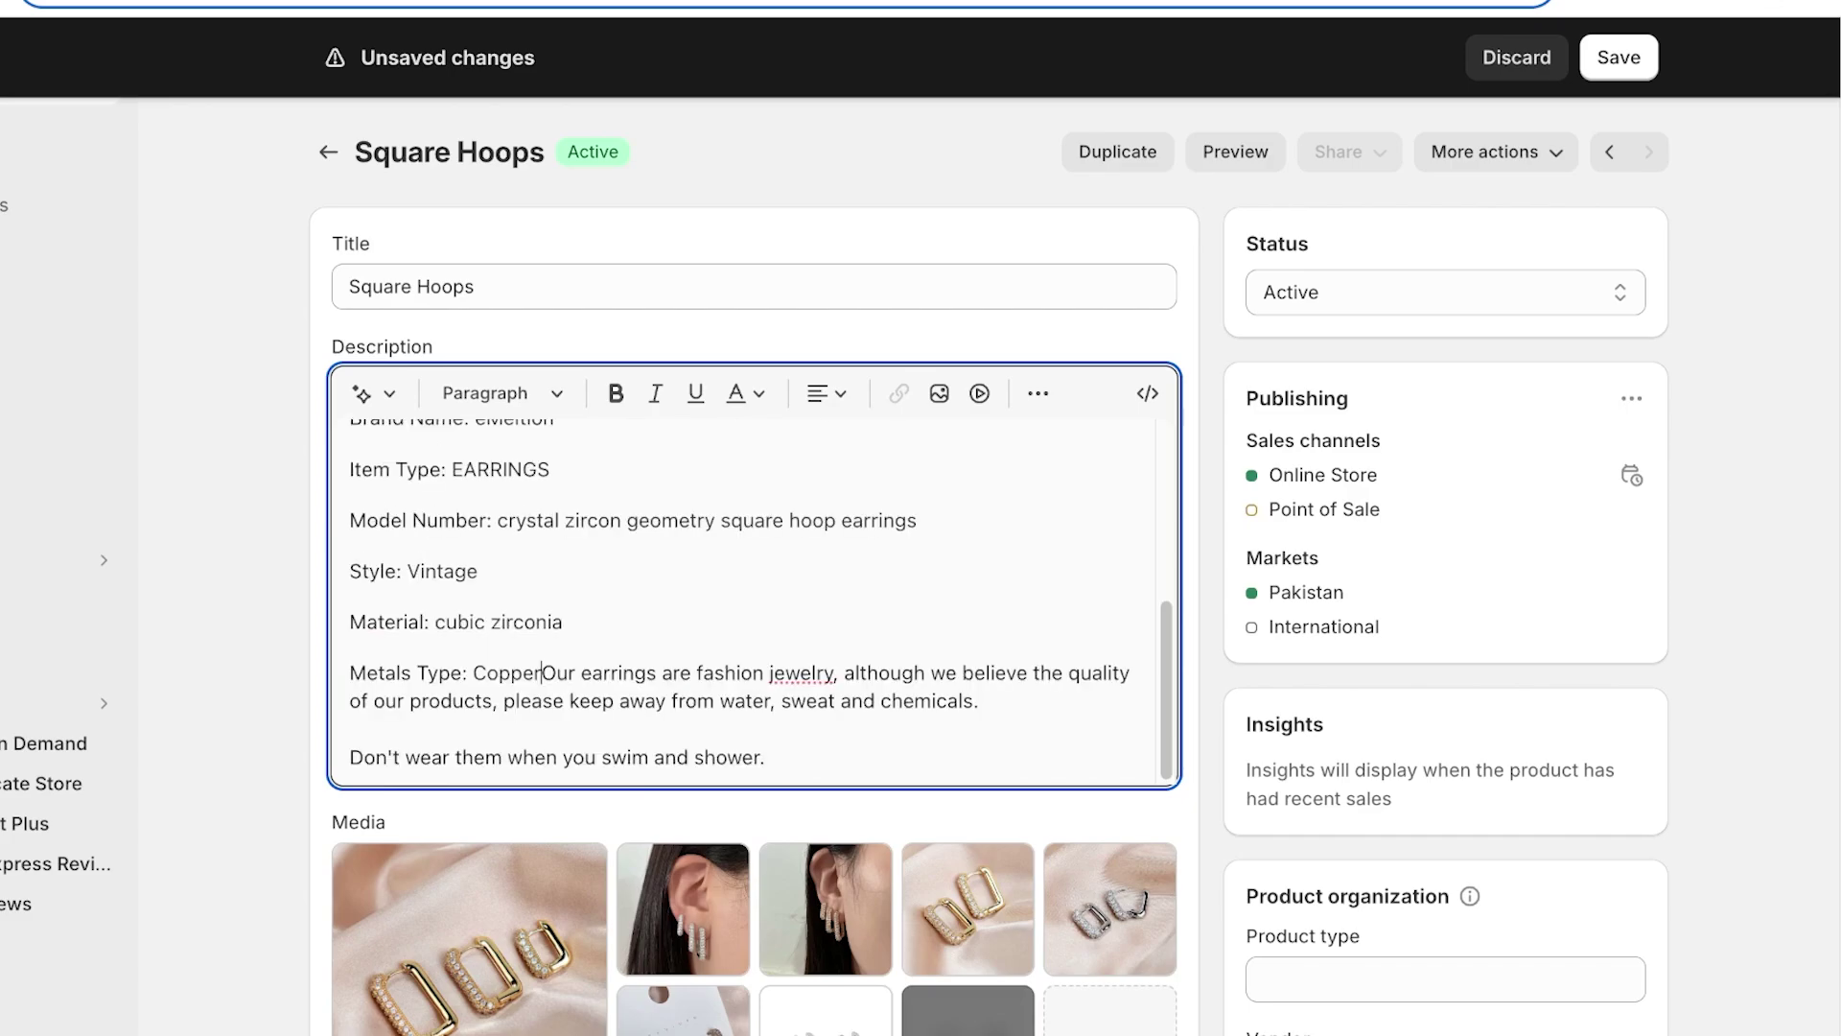
key(Return)
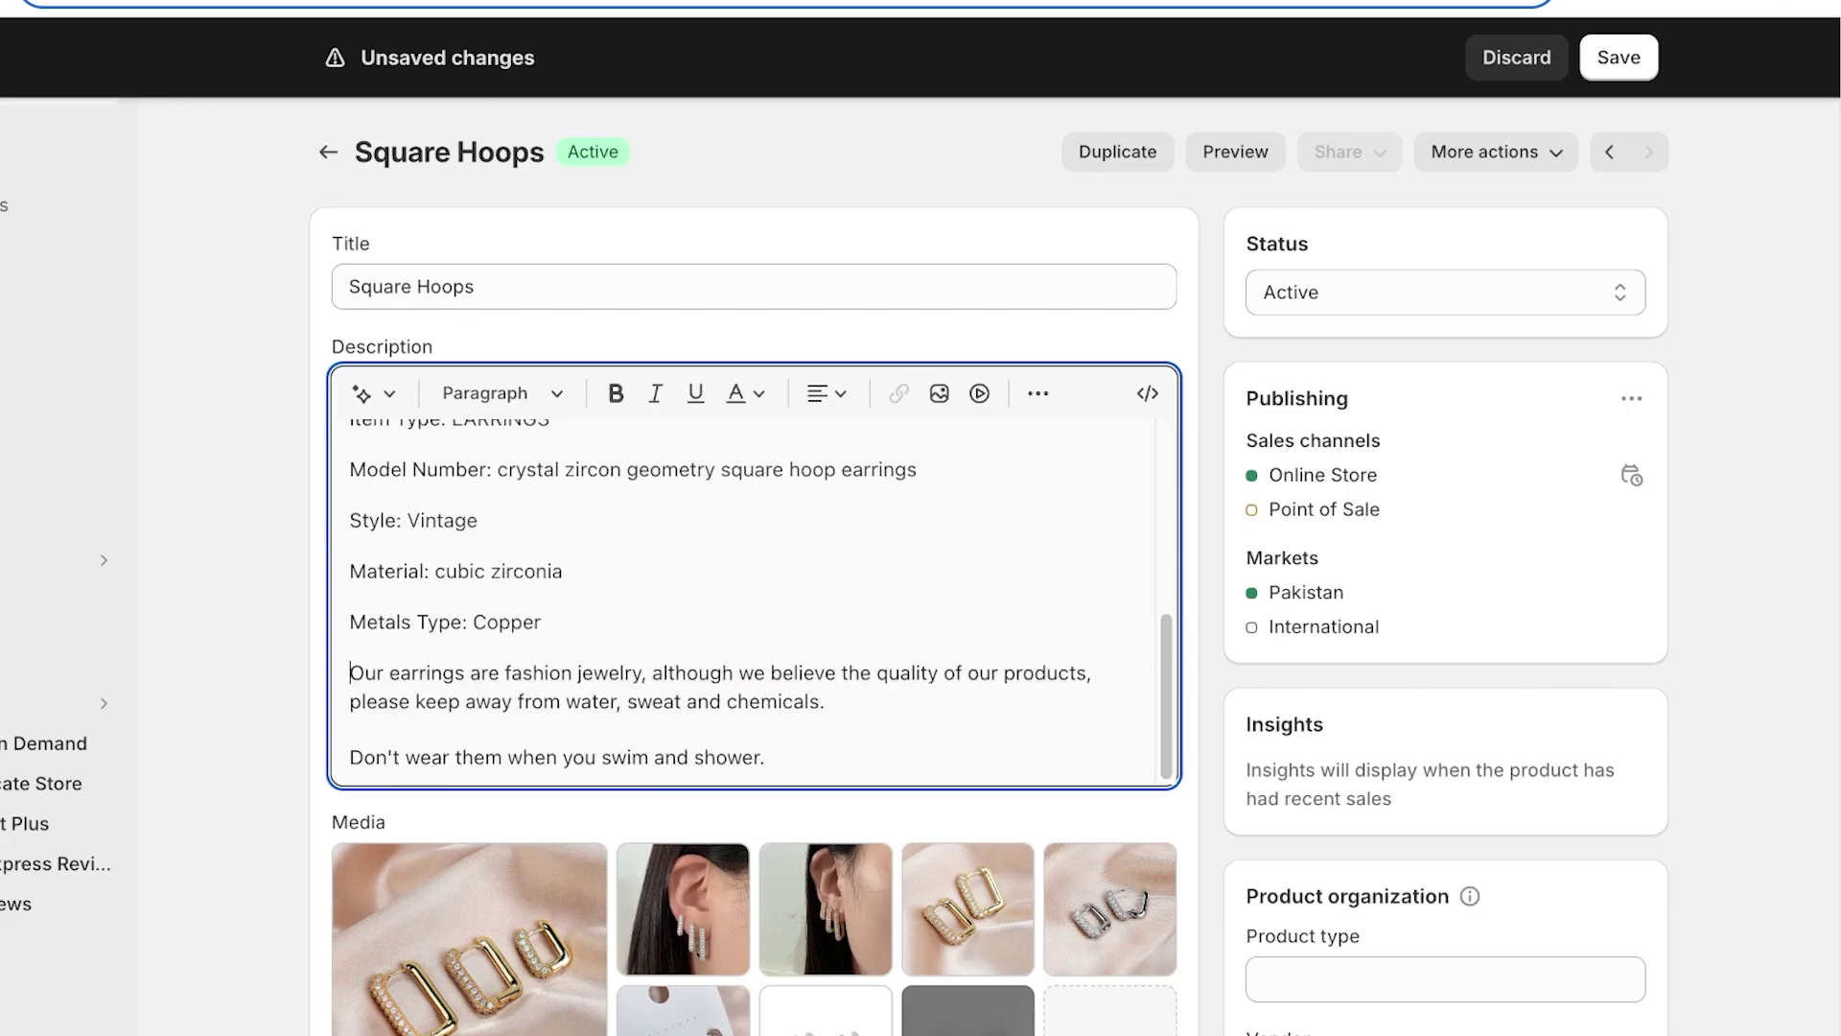
key(ctrl+shift+Home)
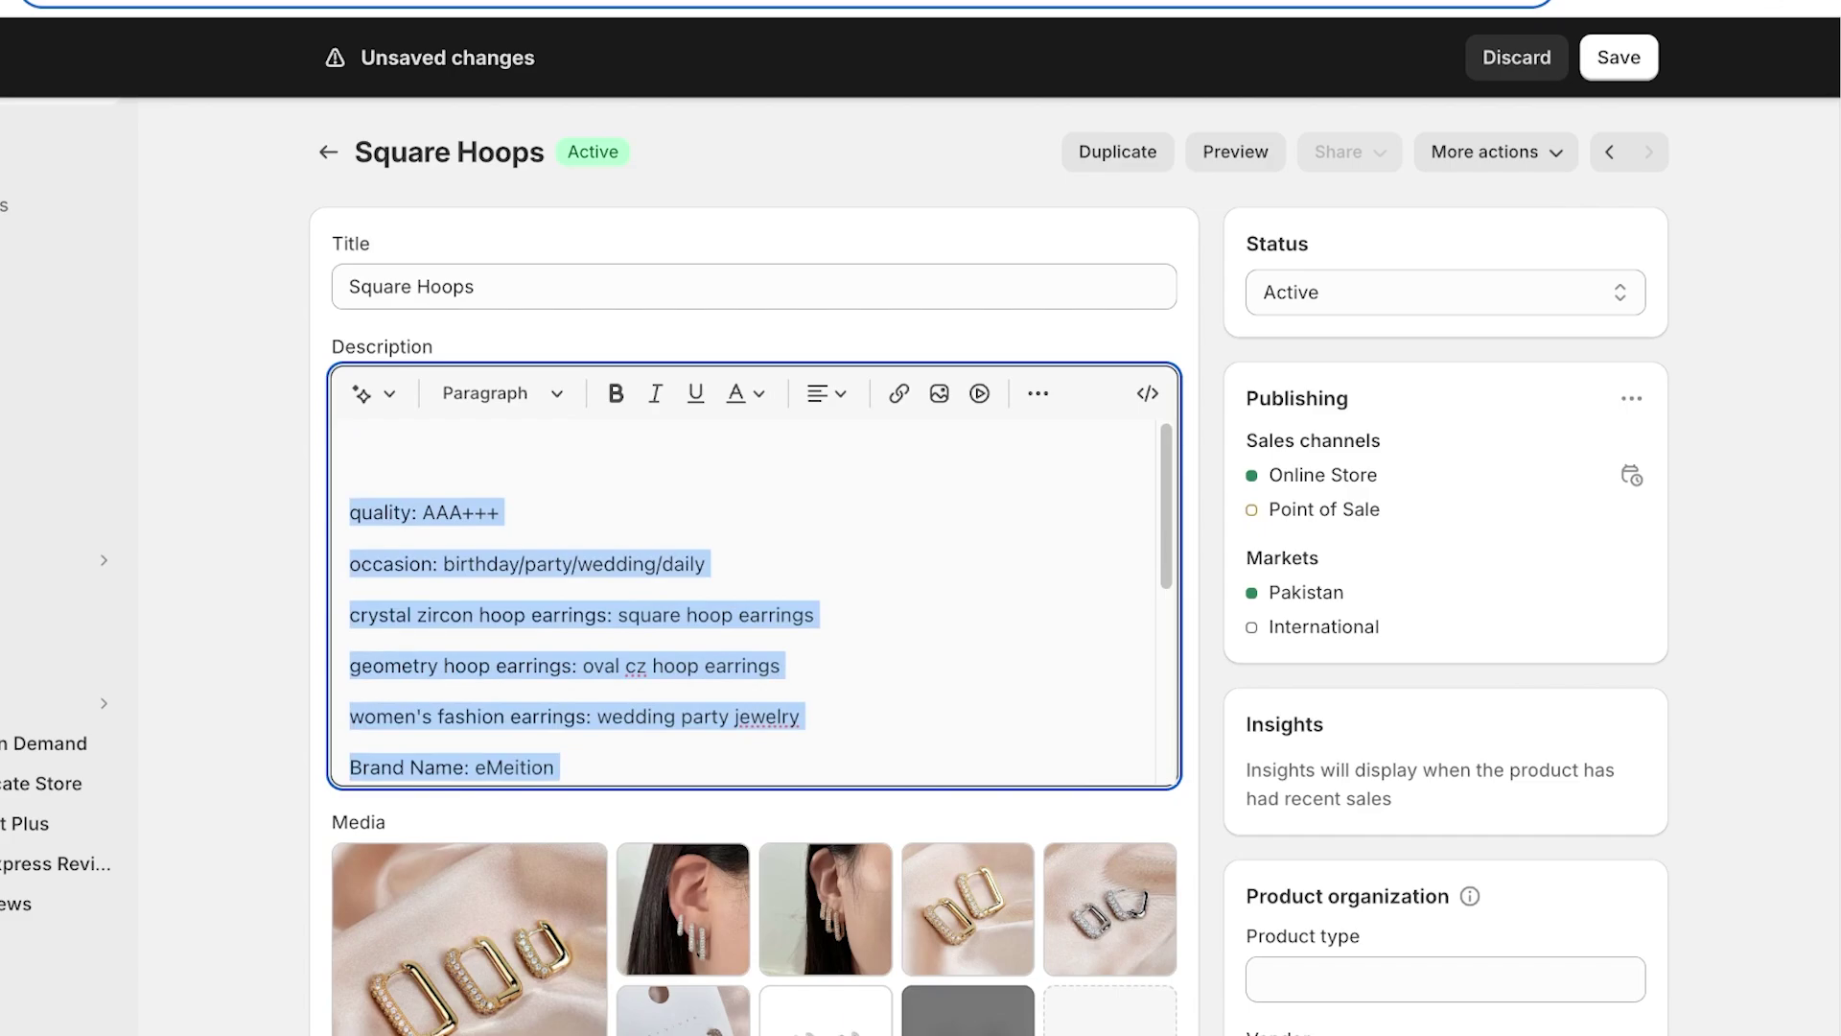
double_click(389, 564)
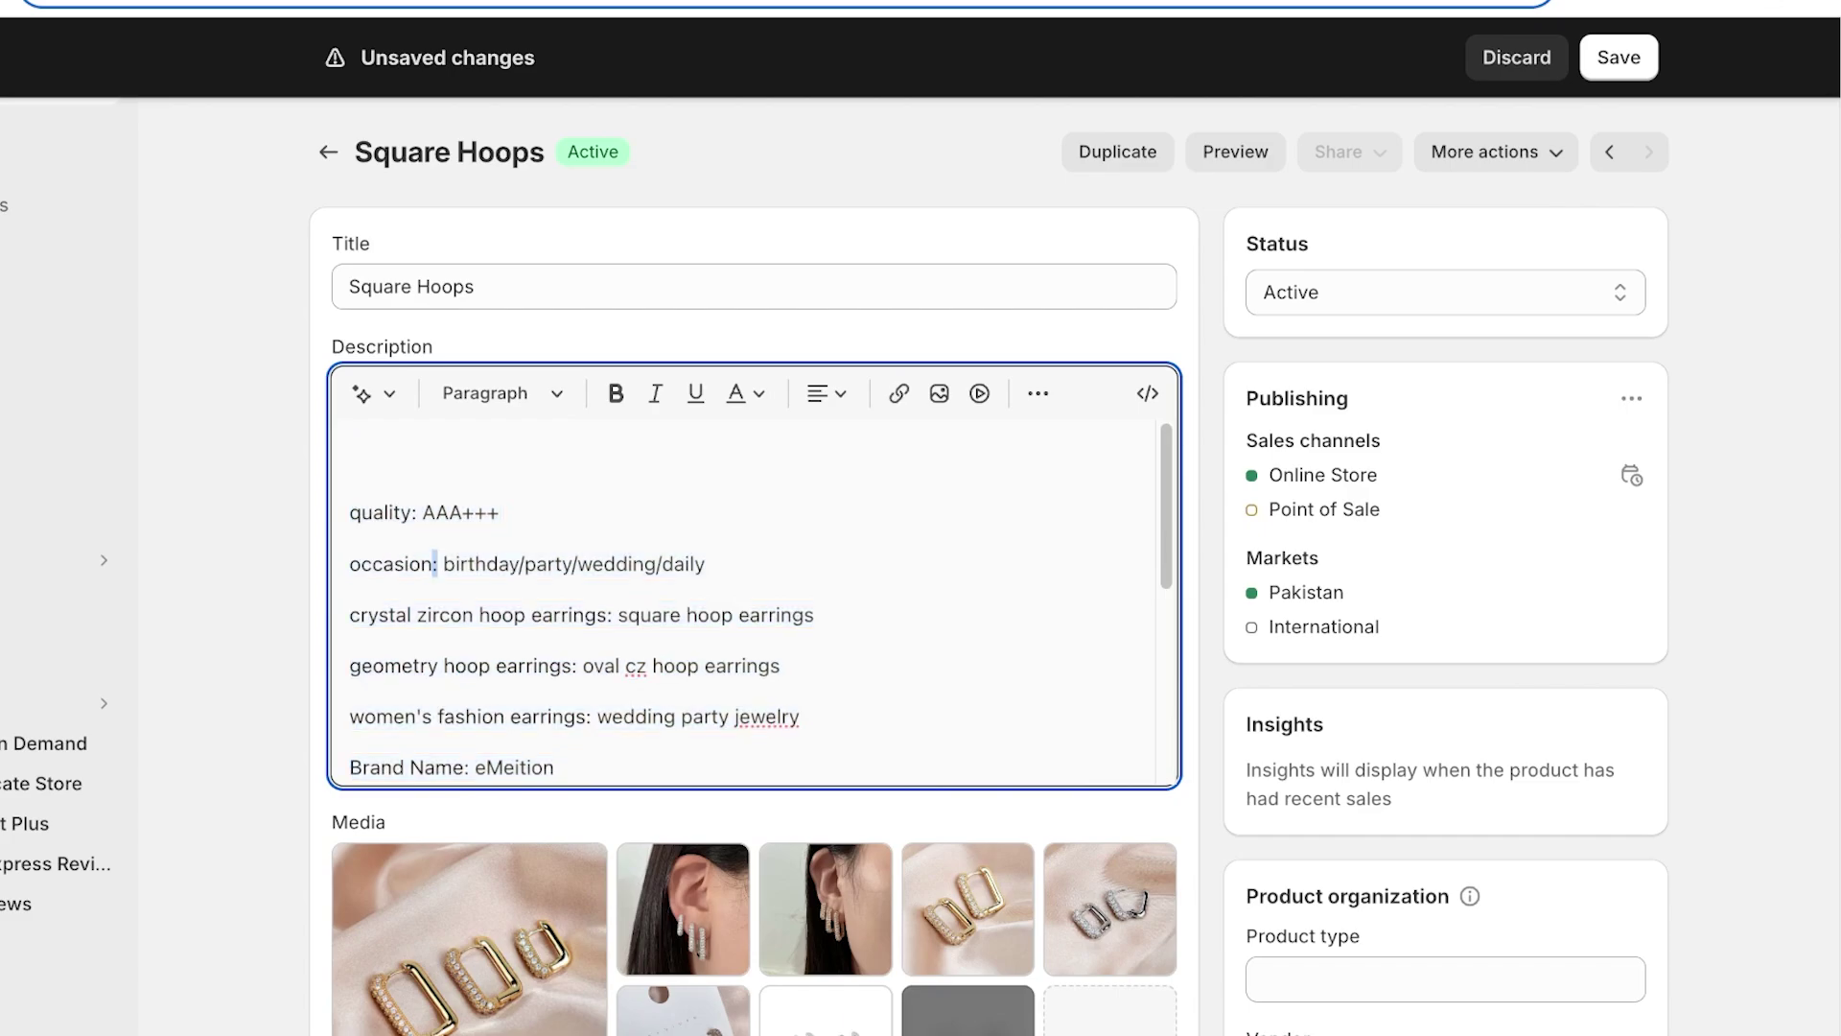
triple_click(388, 564)
key(BackSpace)
Delete the Brand Name: eMeition and Item Type lines plus leftover blank lines.
drag(368, 614, 762, 615)
drag(803, 716, 349, 666)
drag(556, 768, 349, 767)
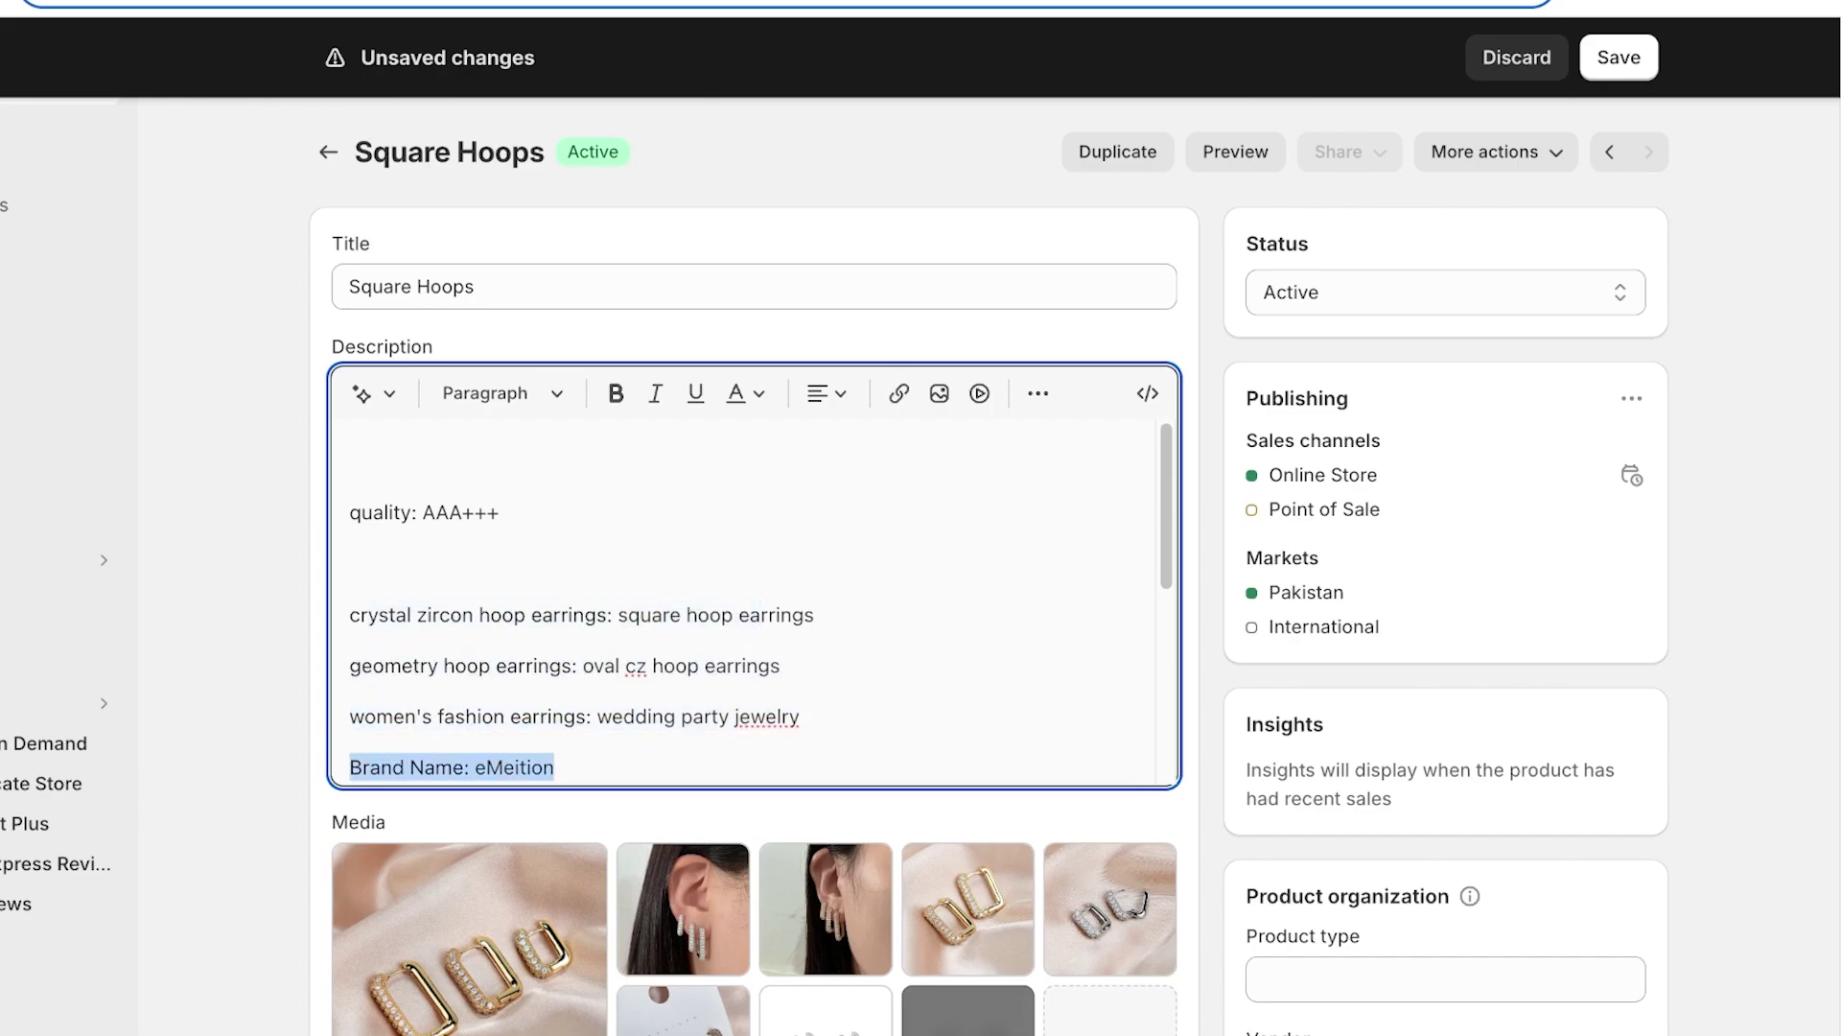
key(BackSpace)
scroll(748, 479, down, 6)
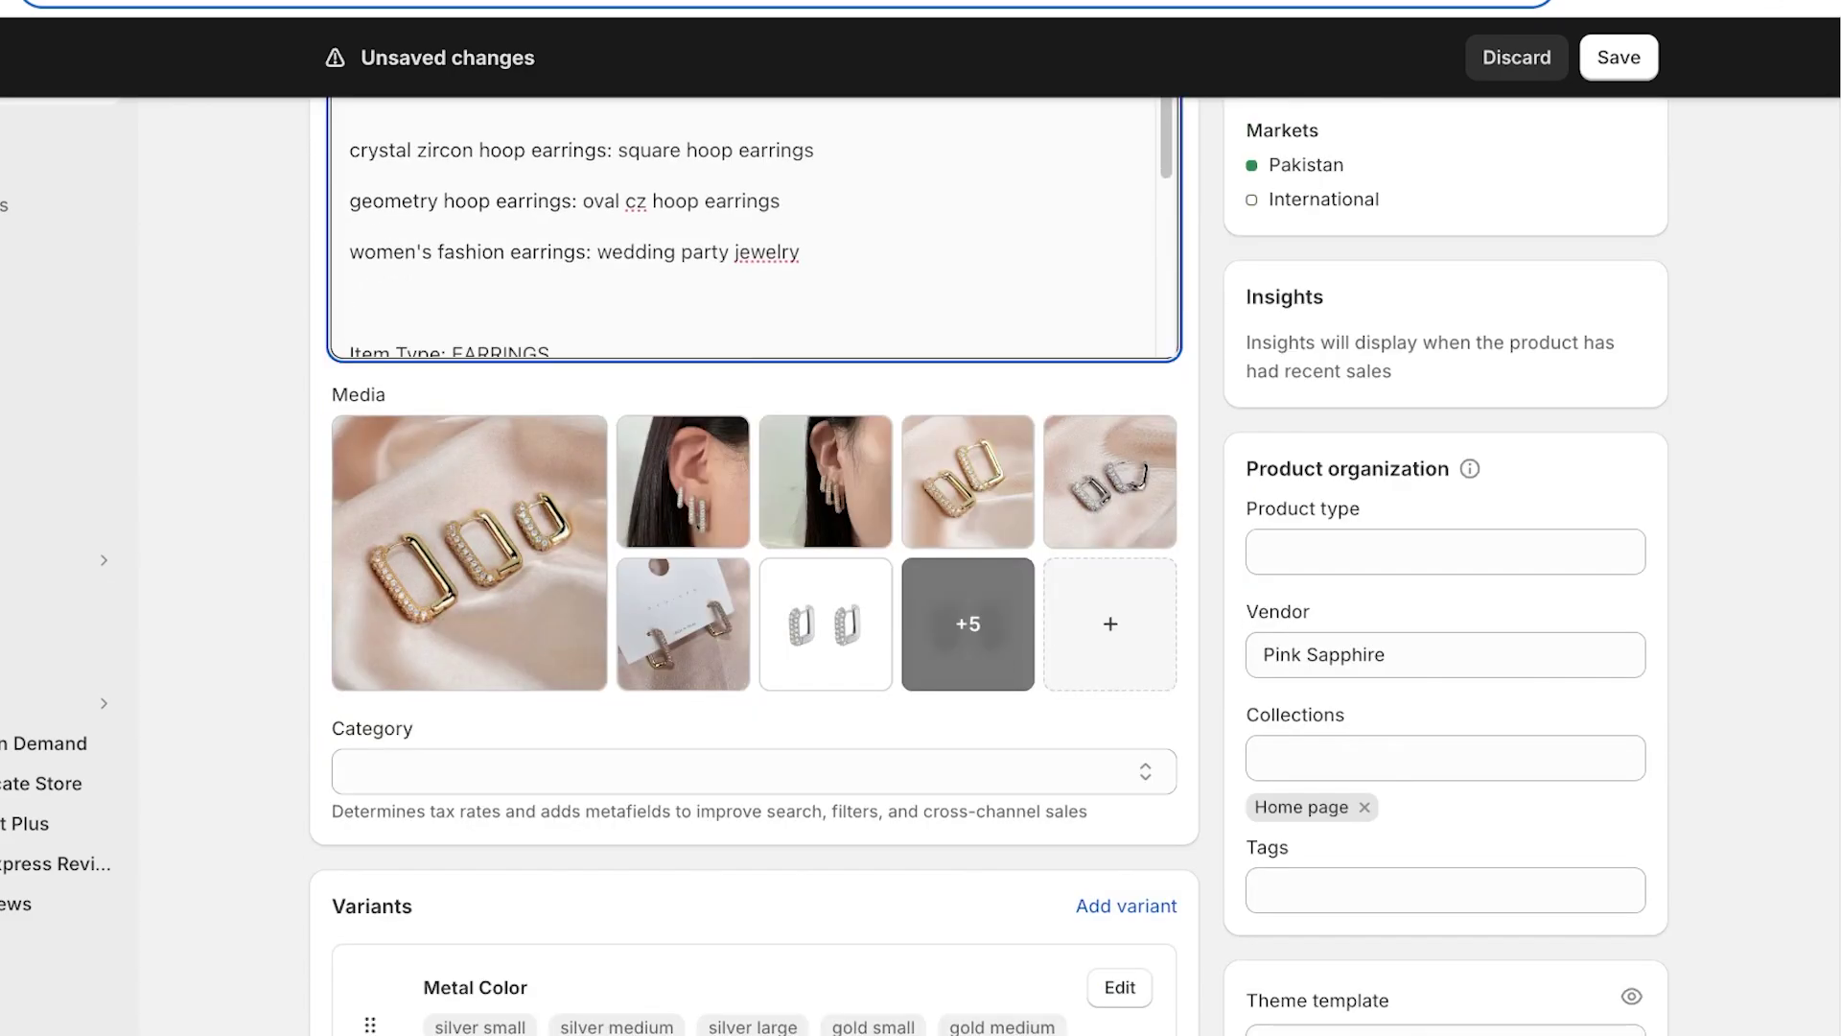
drag(349, 281, 549, 280)
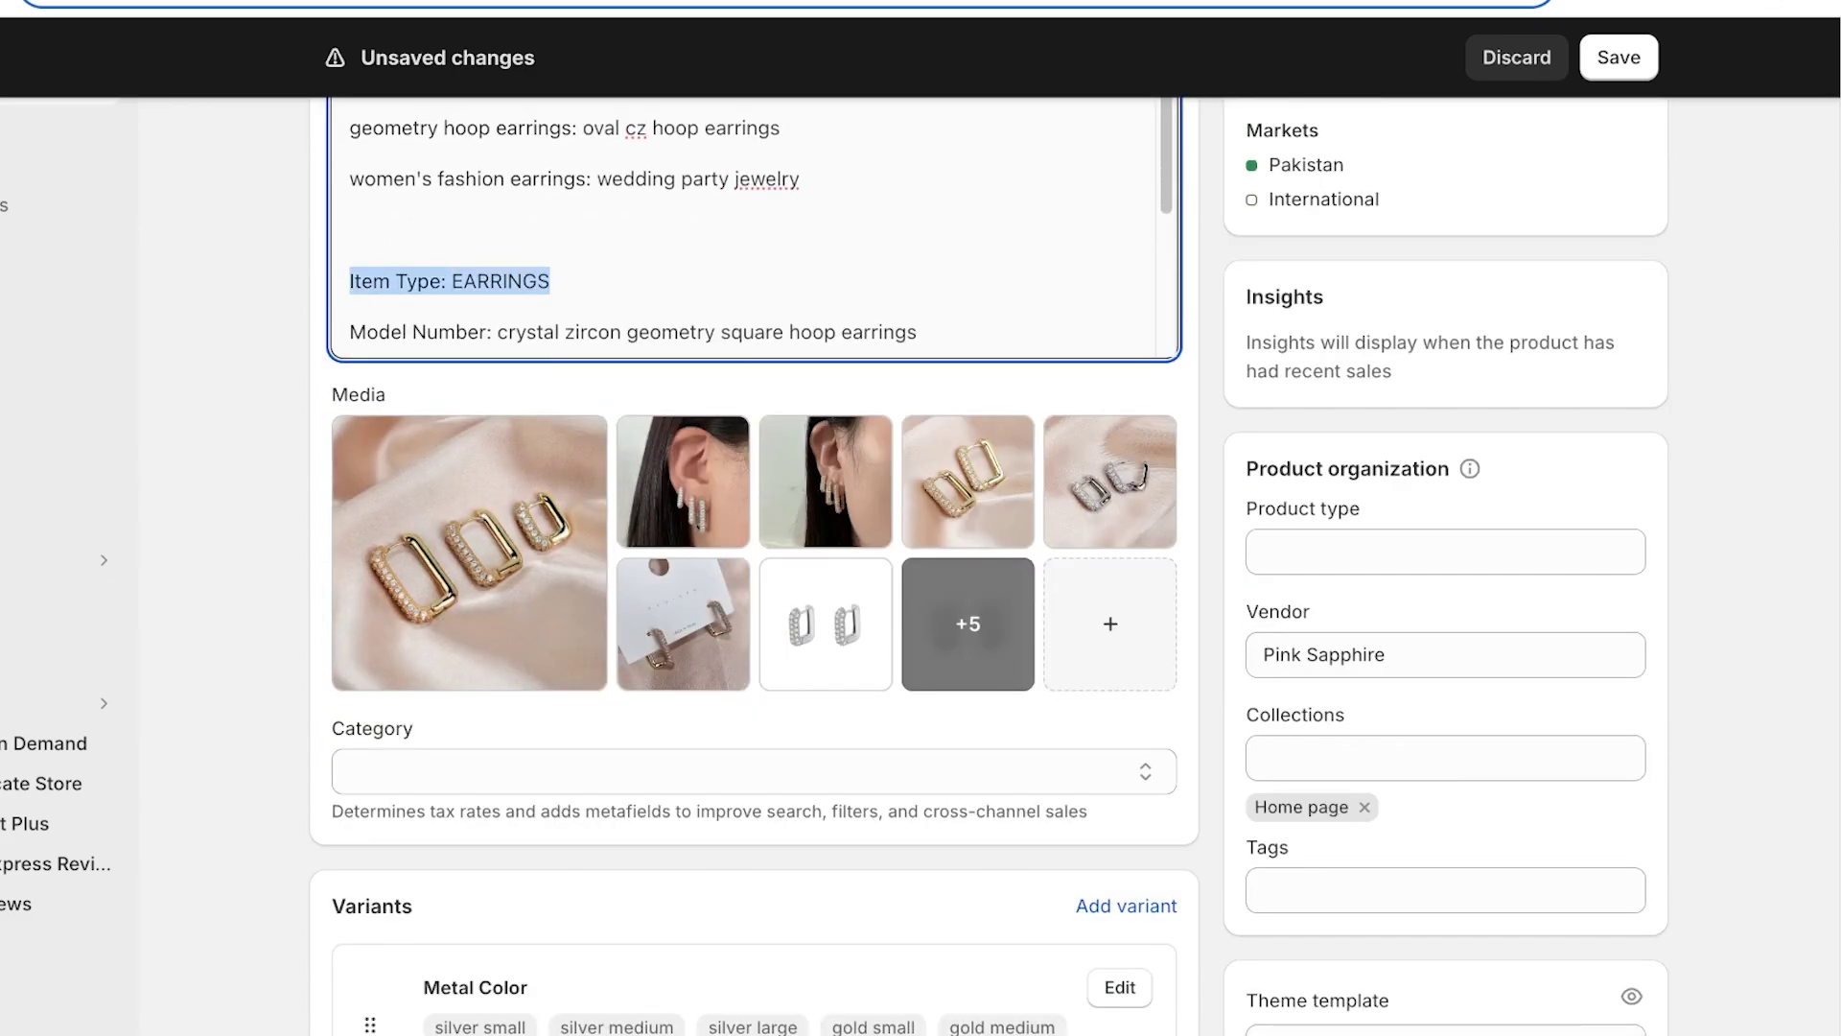
key(BackSpace)
key(BackSpace)
key(BackSpace)
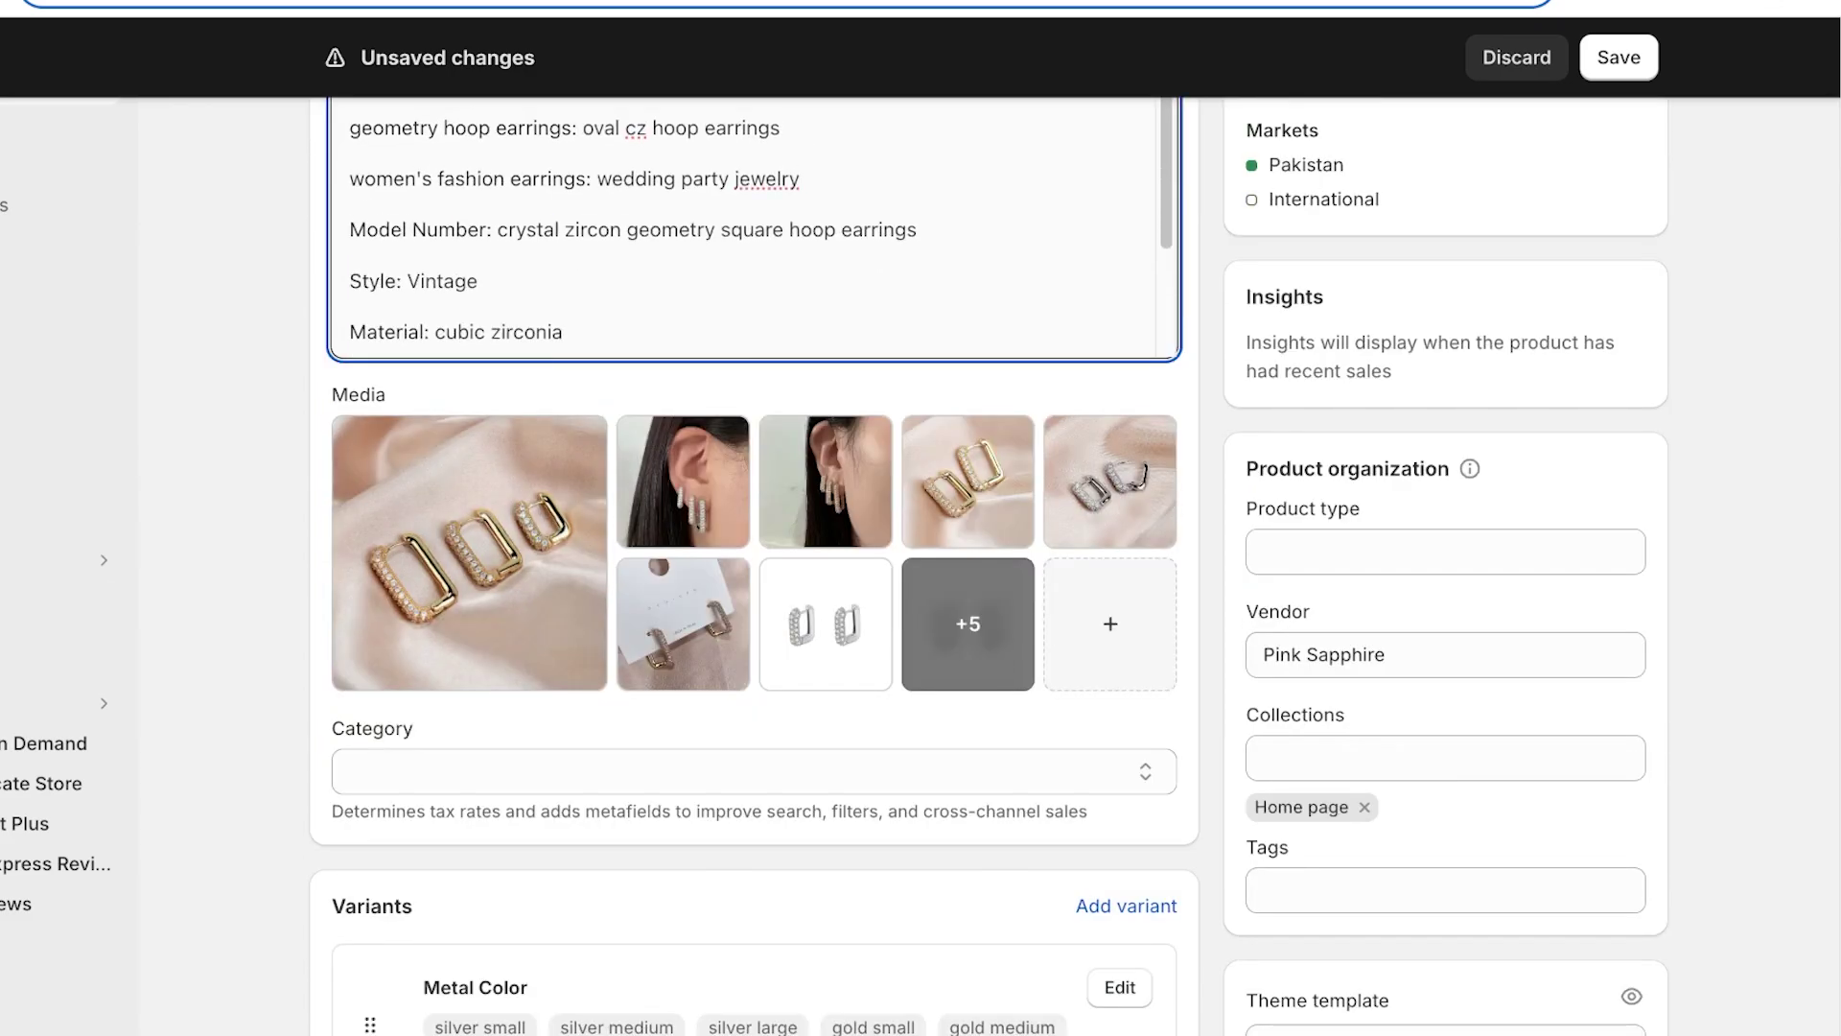
Delete the Style: Vintage, geometry, fashion and Model Number lines, then select the remaining spec lines.
scroll(748, 479, up, 1)
drag(477, 355, 349, 355)
key(BackSpace)
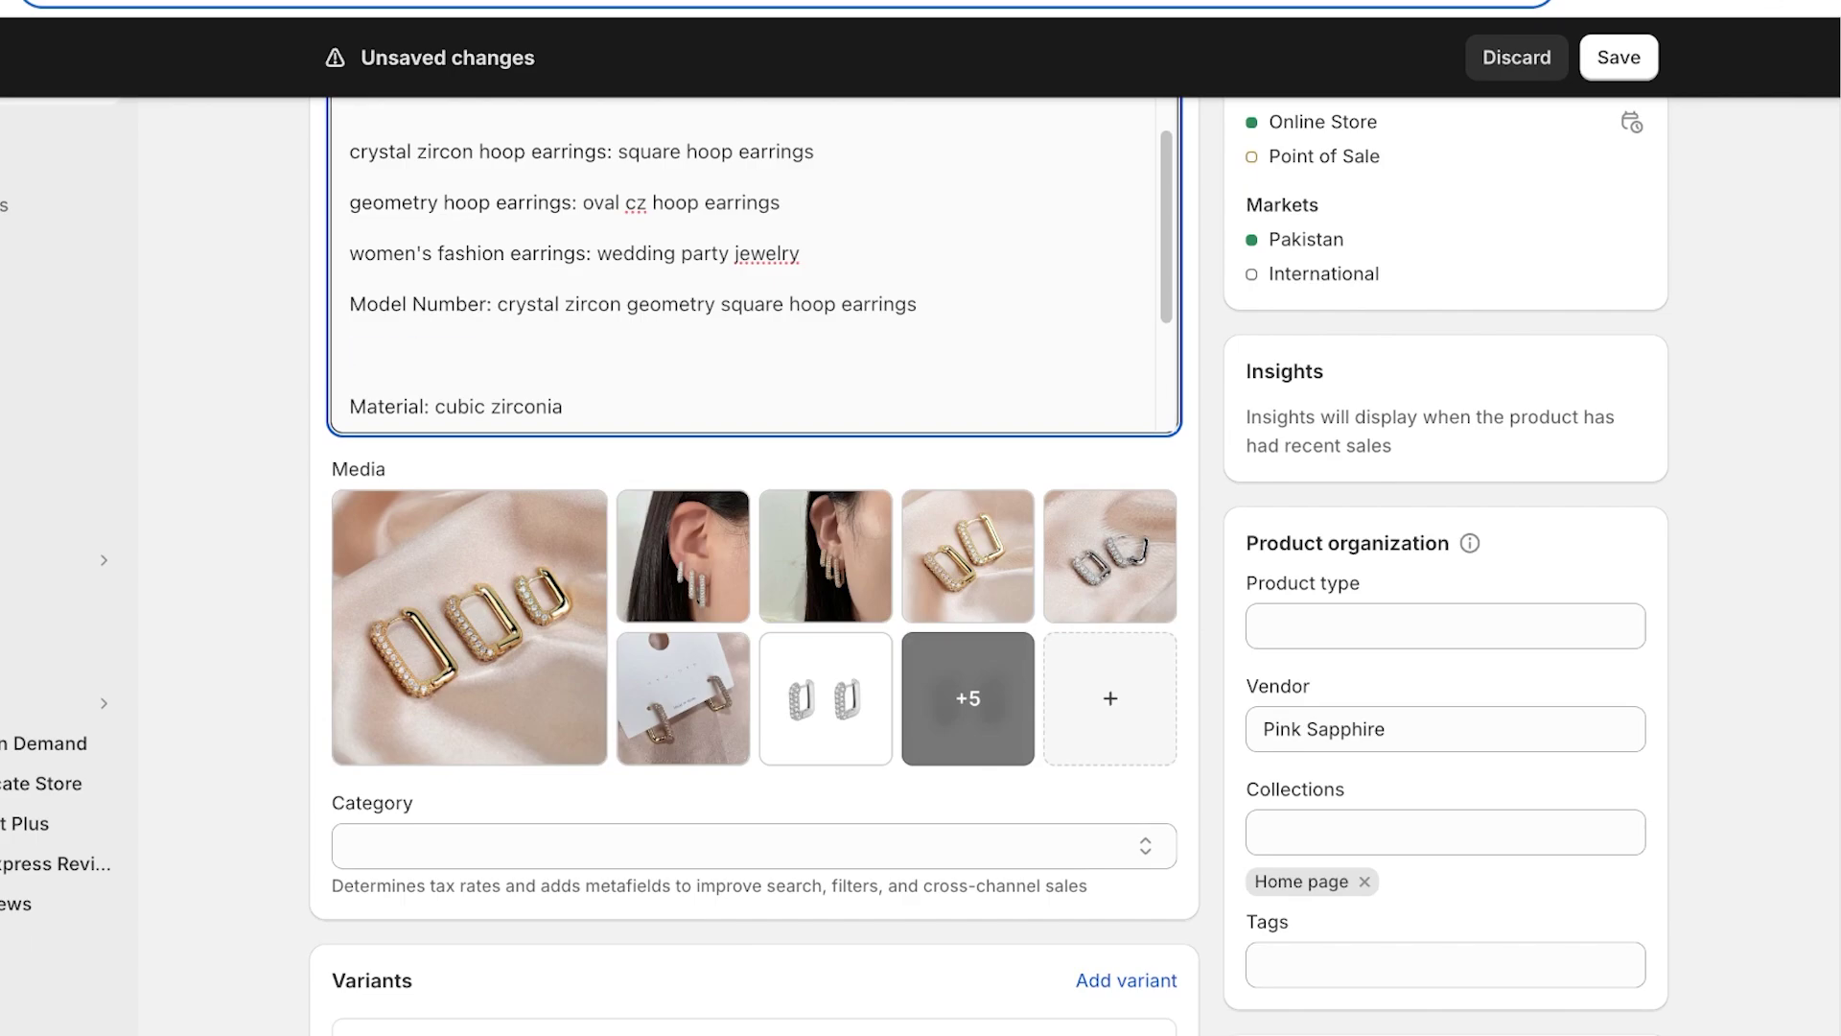
key(shift+Up)
key(shift+Up)
key(shift+Up)
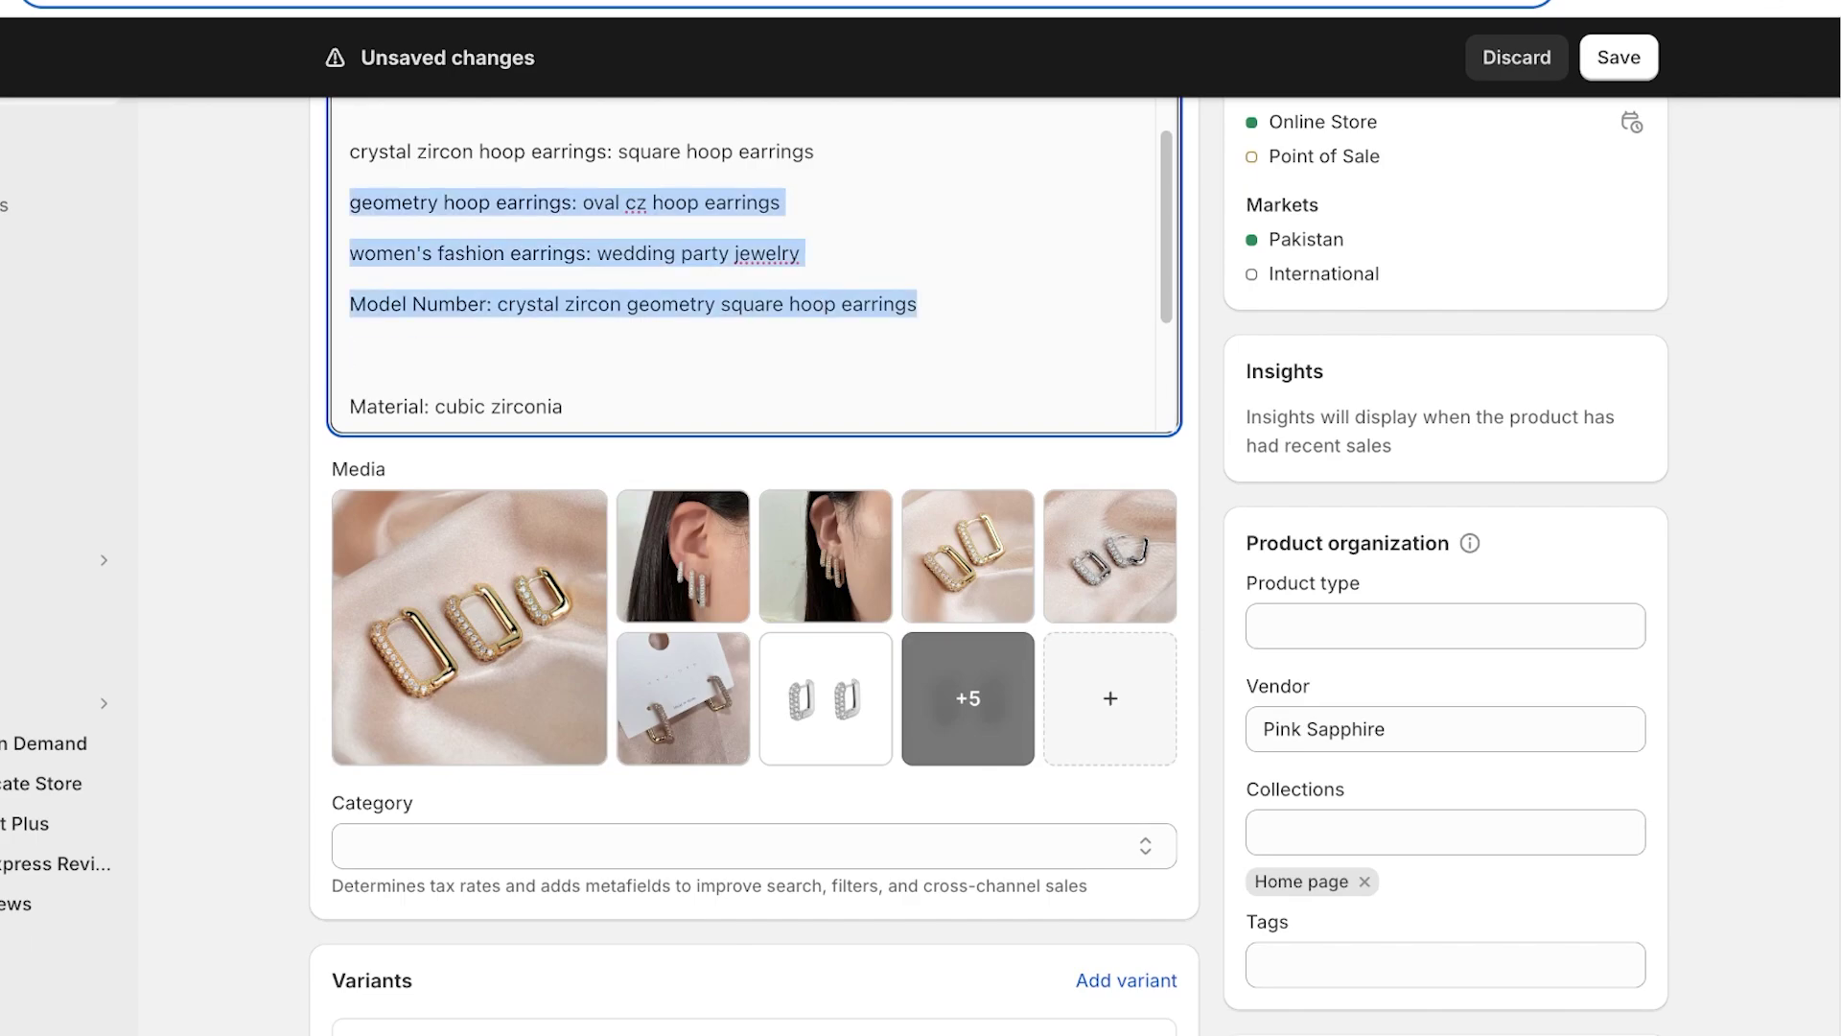
key(BackSpace)
key(shift+Up)
key(shift+Up)
key(shift+Up)
key(shift+Up)
key(shift+Up)
key(shift+Up)
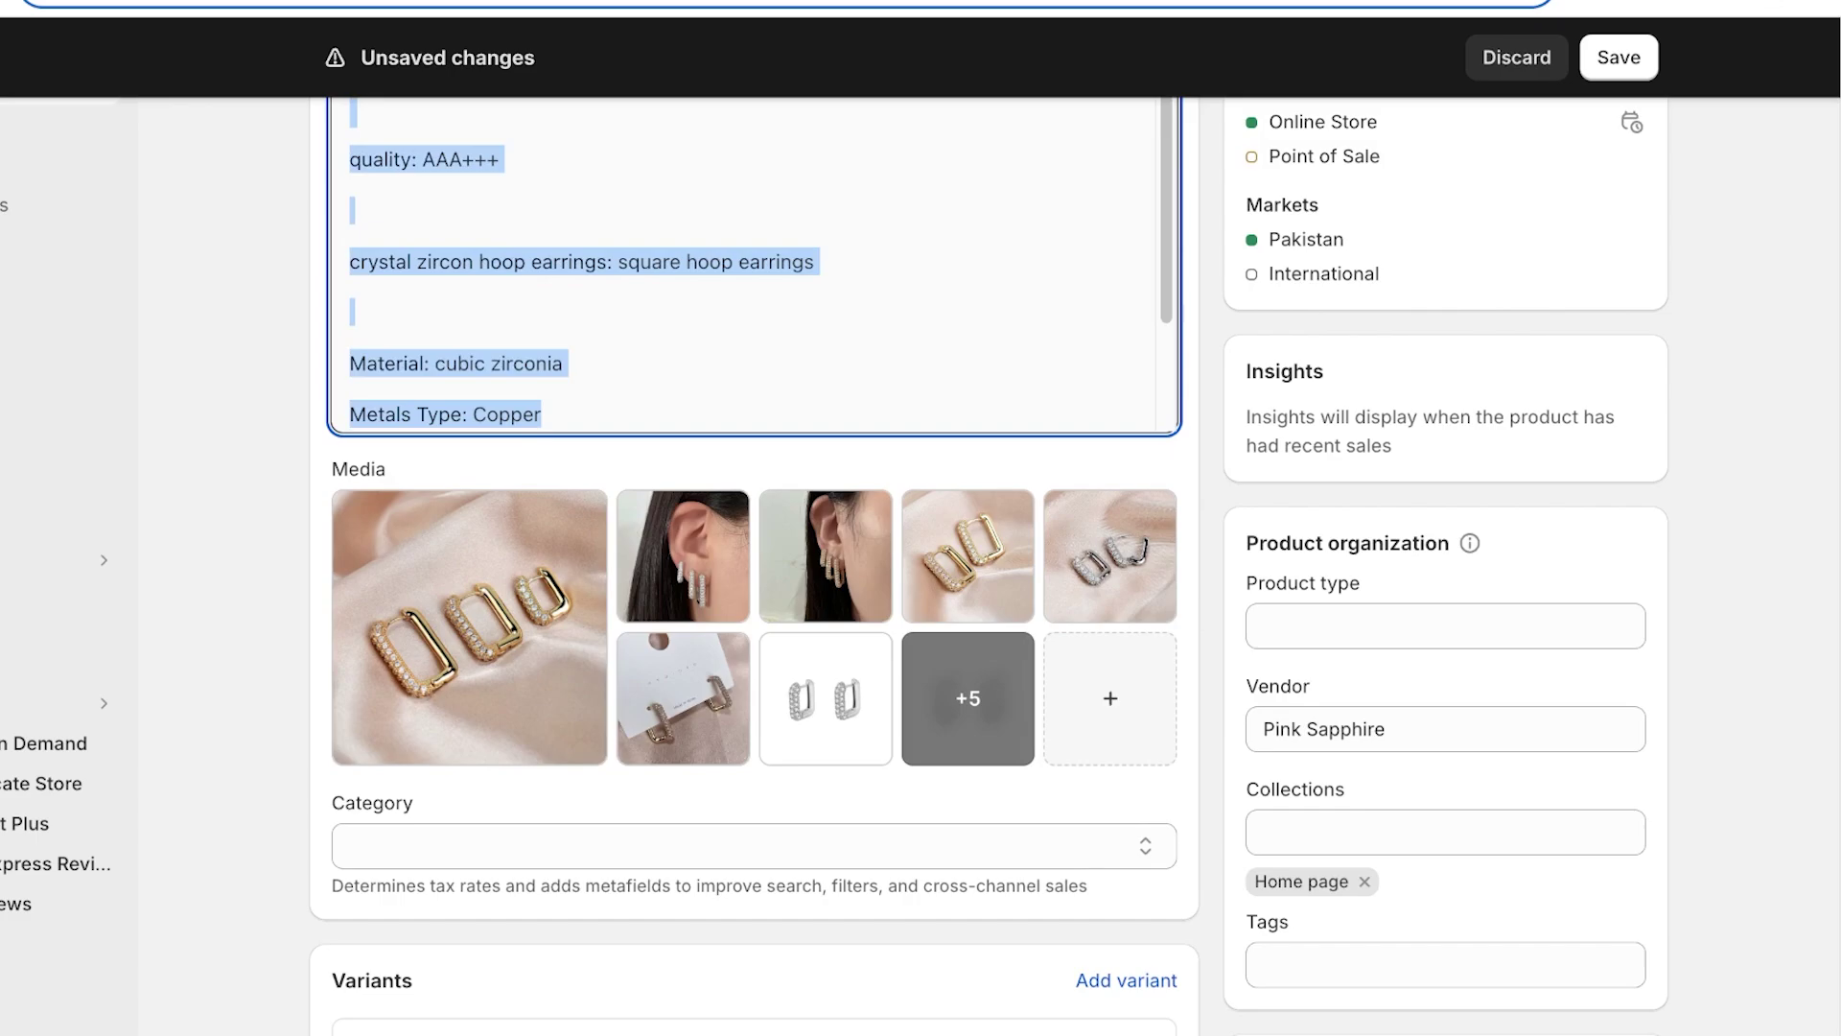
key(shift+Right)
key(shift+Right)
key(shift+Left)
key(shift+Left)
Rephrase the remaining spec lines with Shopify AI and keep the result.
scroll(753, 479, up, 4)
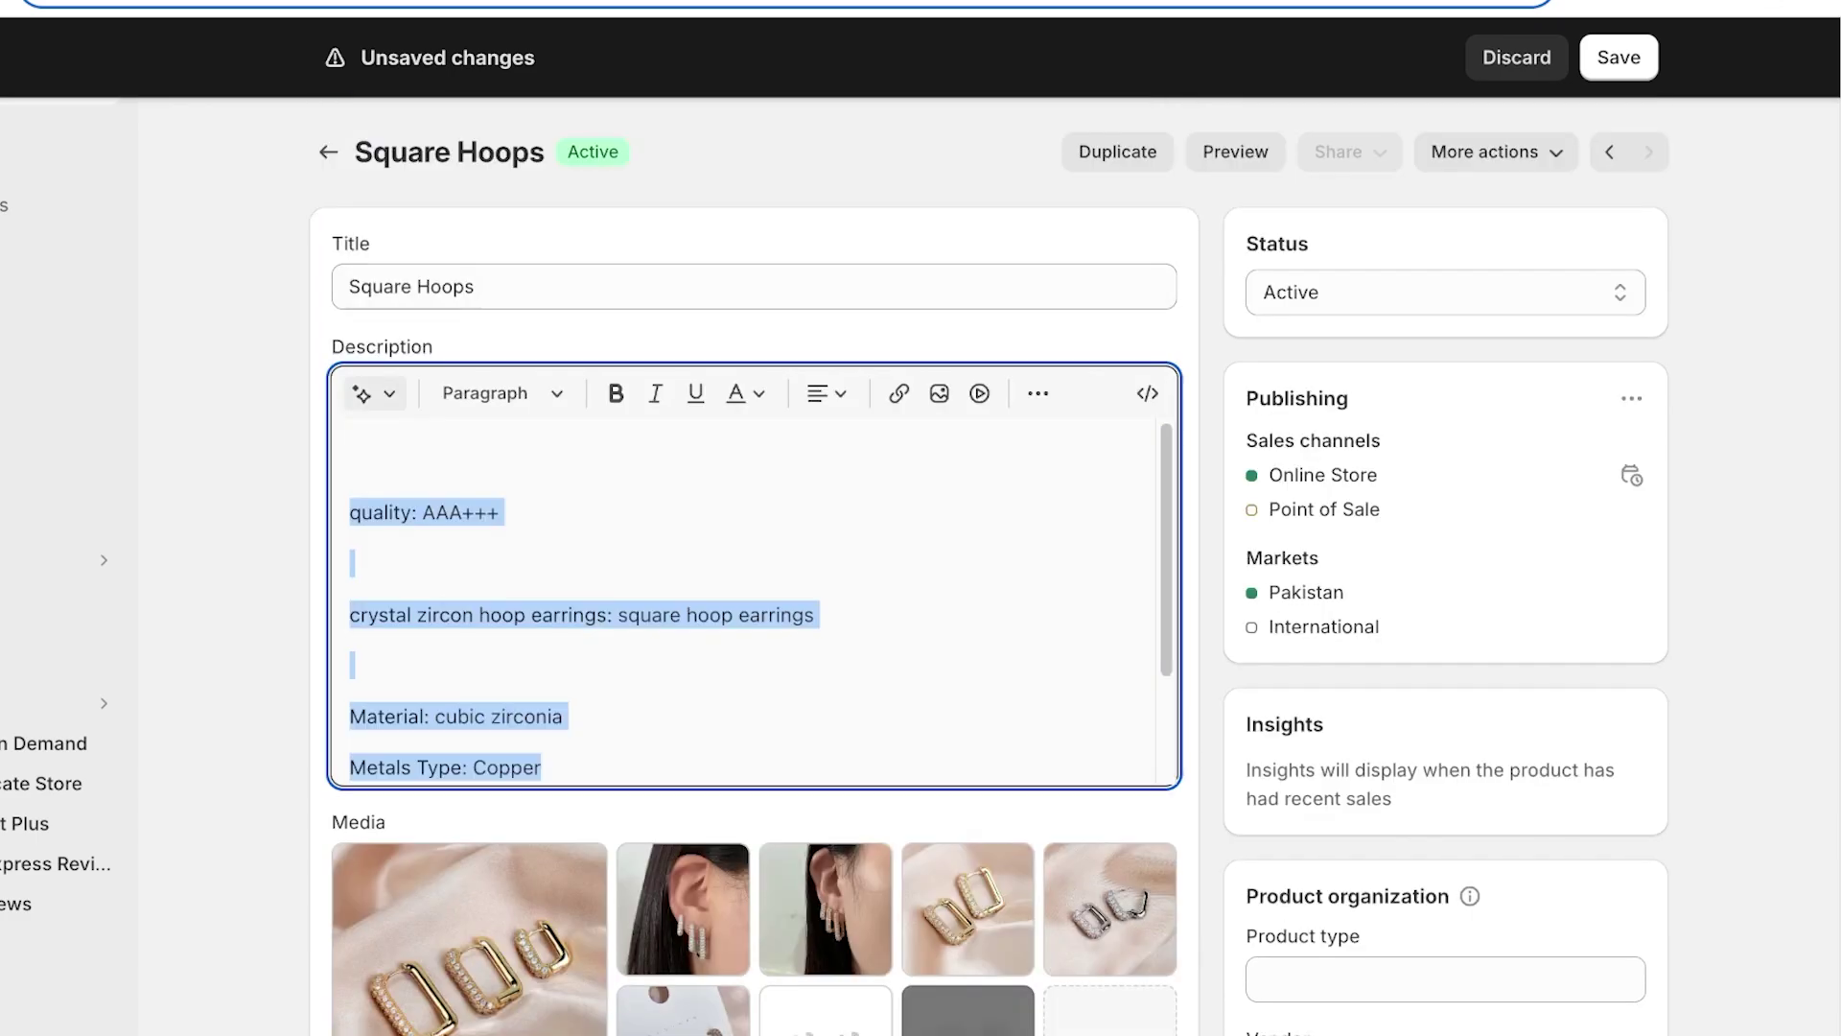
click(374, 393)
click(432, 449)
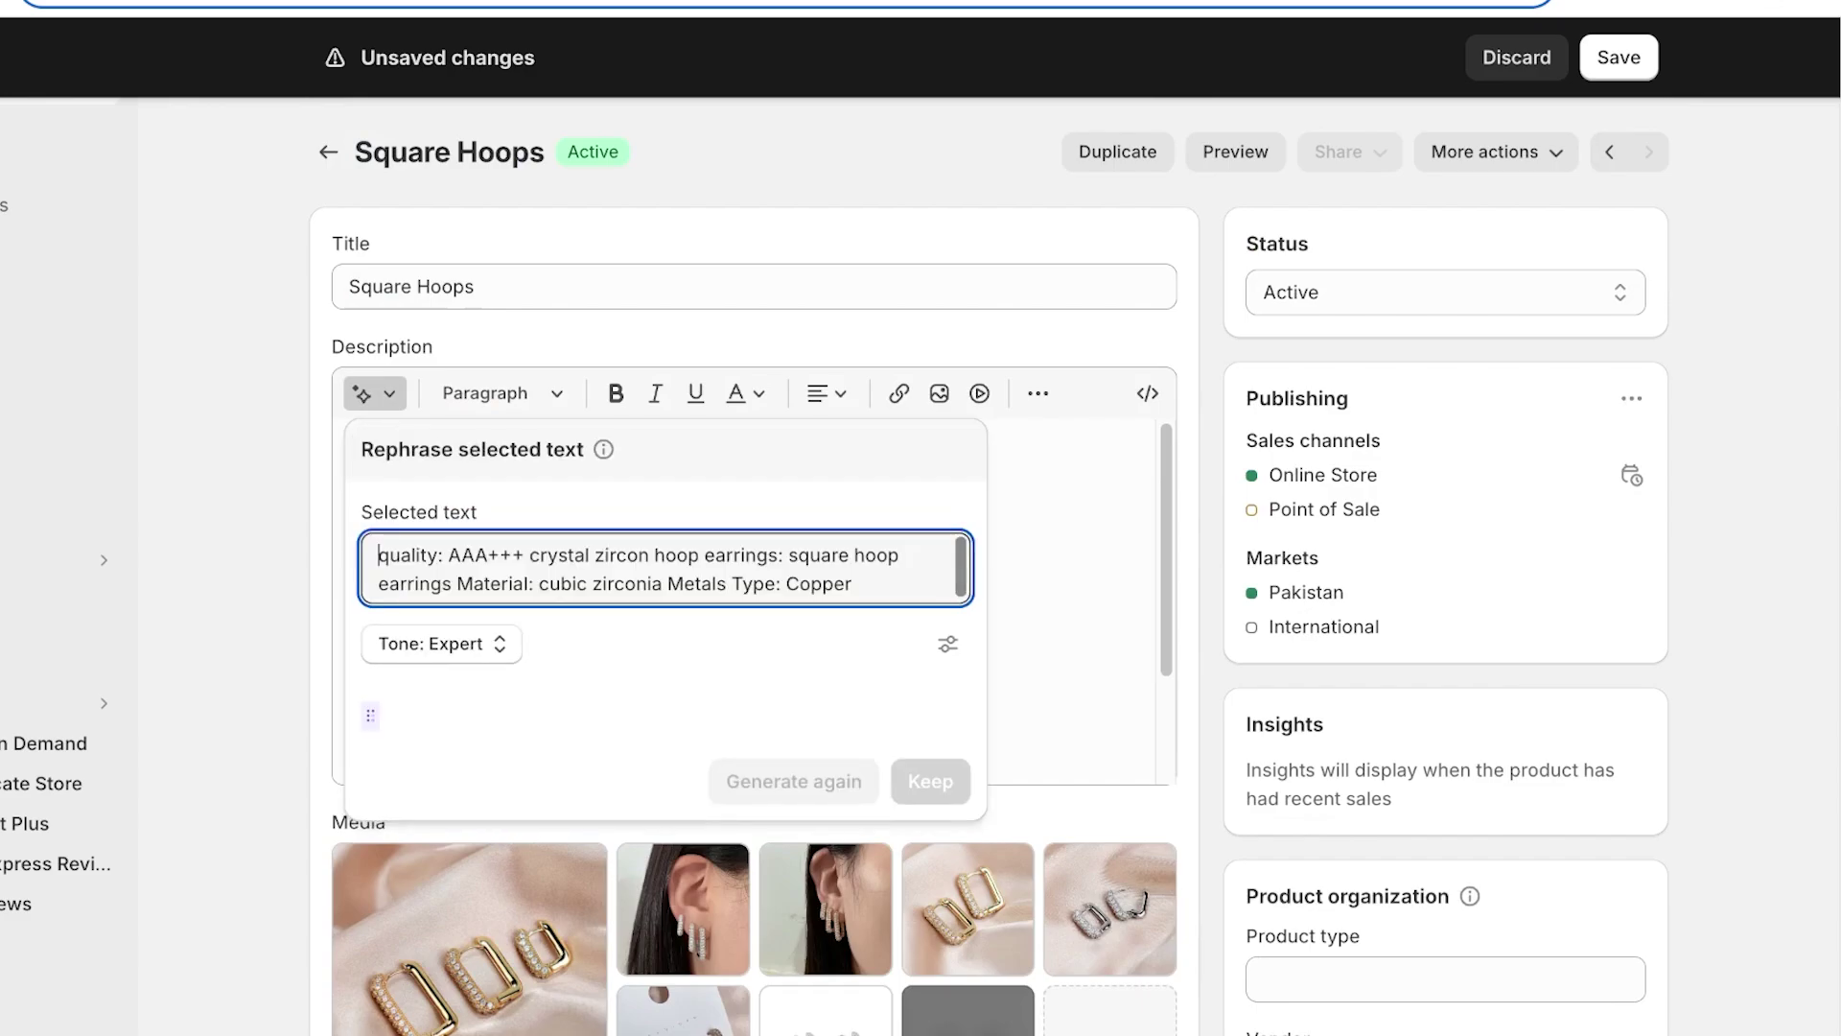
click(451, 643)
key(Escape)
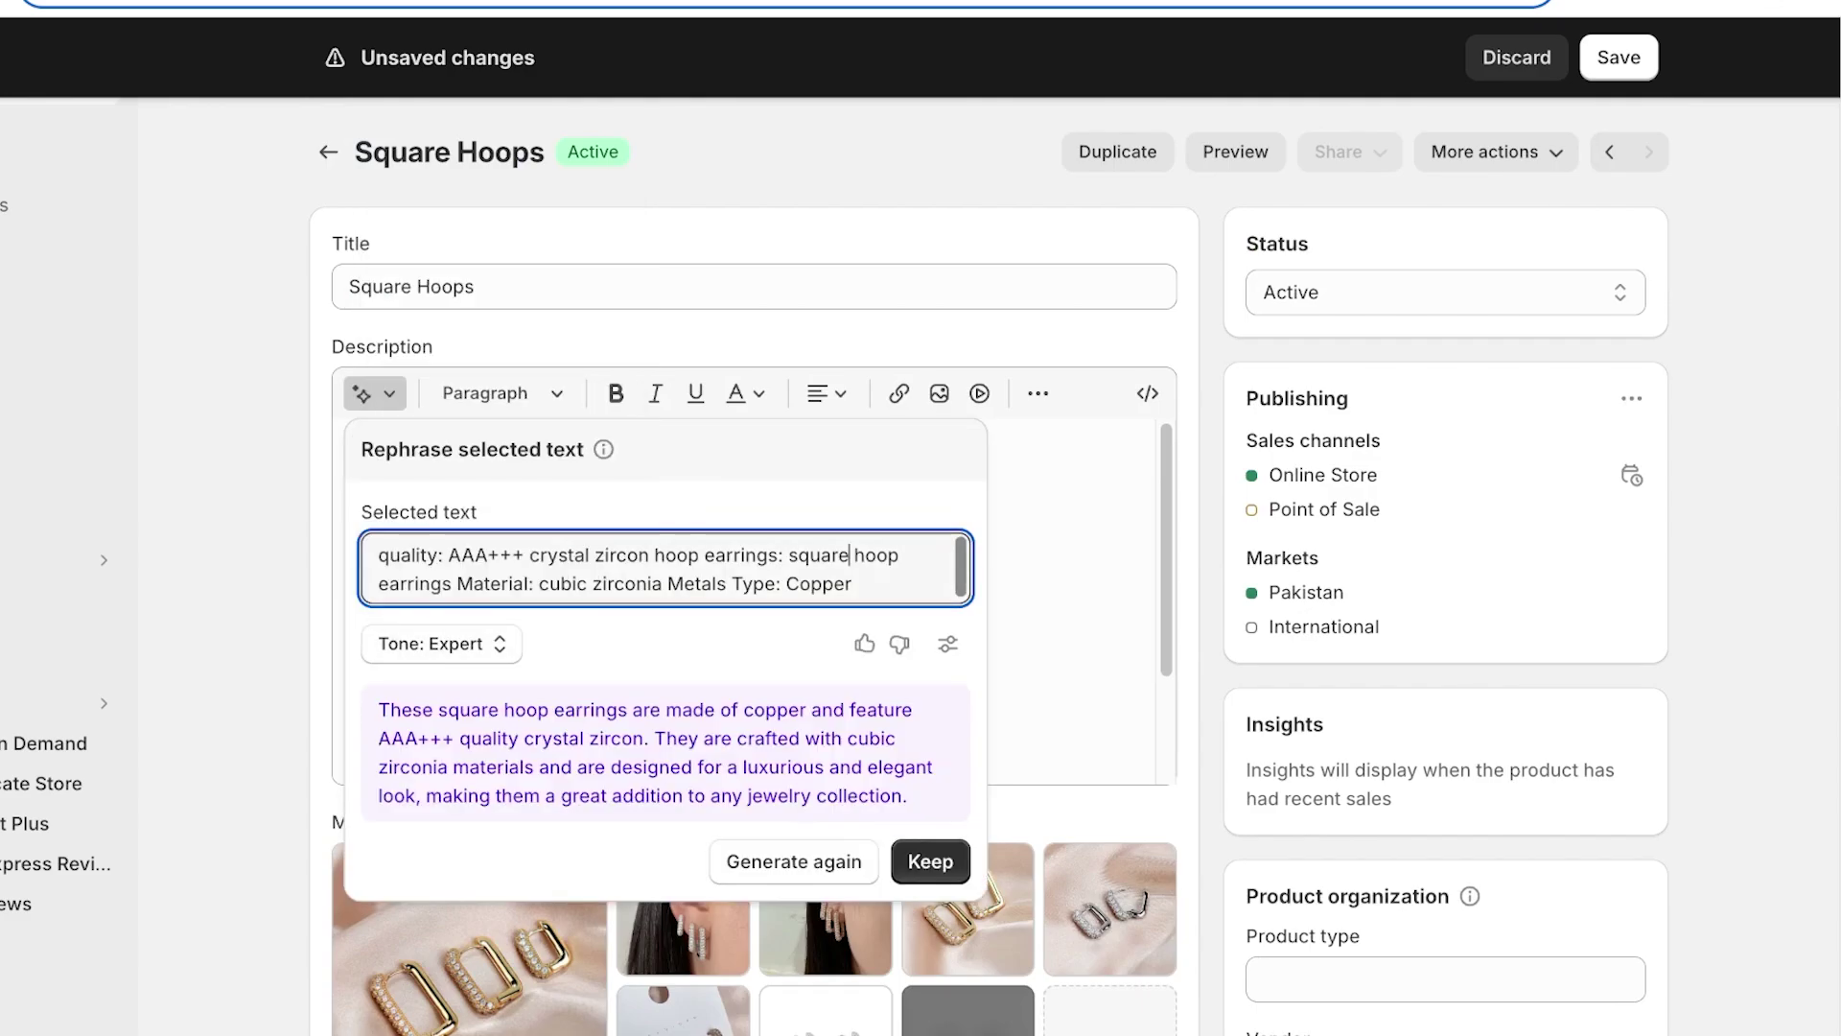
click(929, 858)
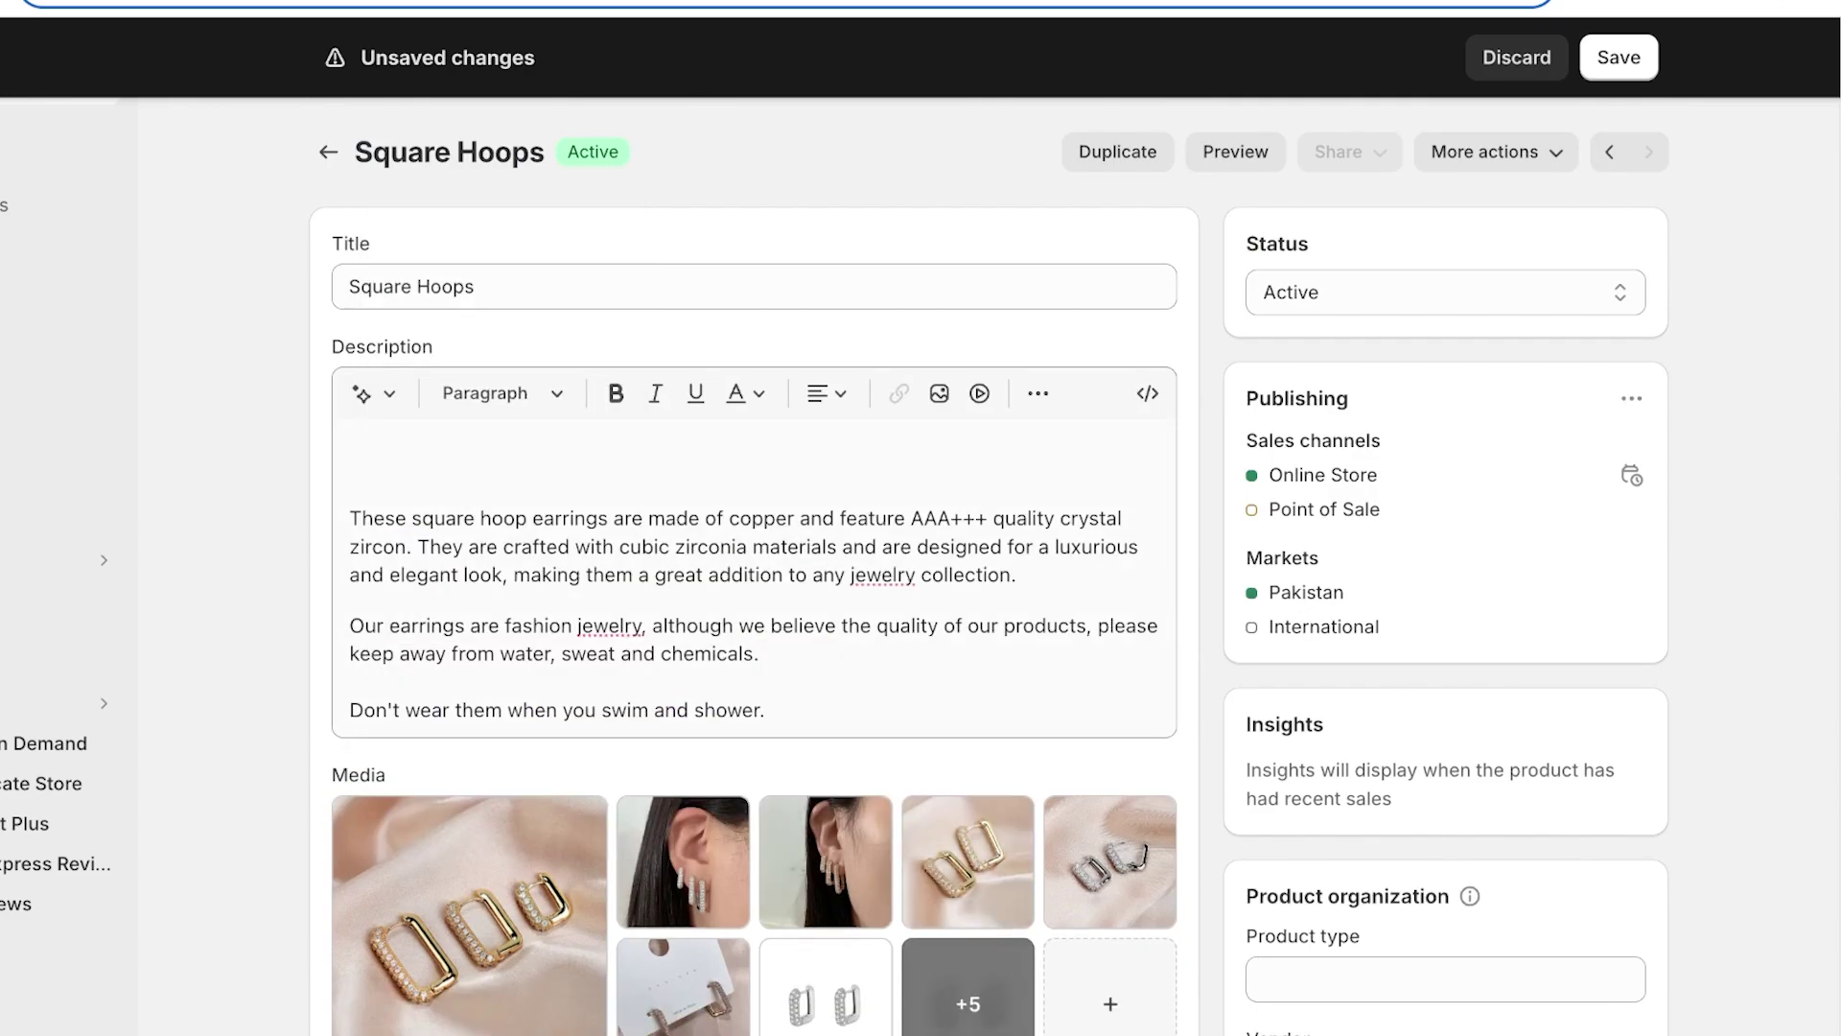
Remove the leading blank line and delete the two care-instruction paragraphs.
click(351, 518)
key(BackSpace)
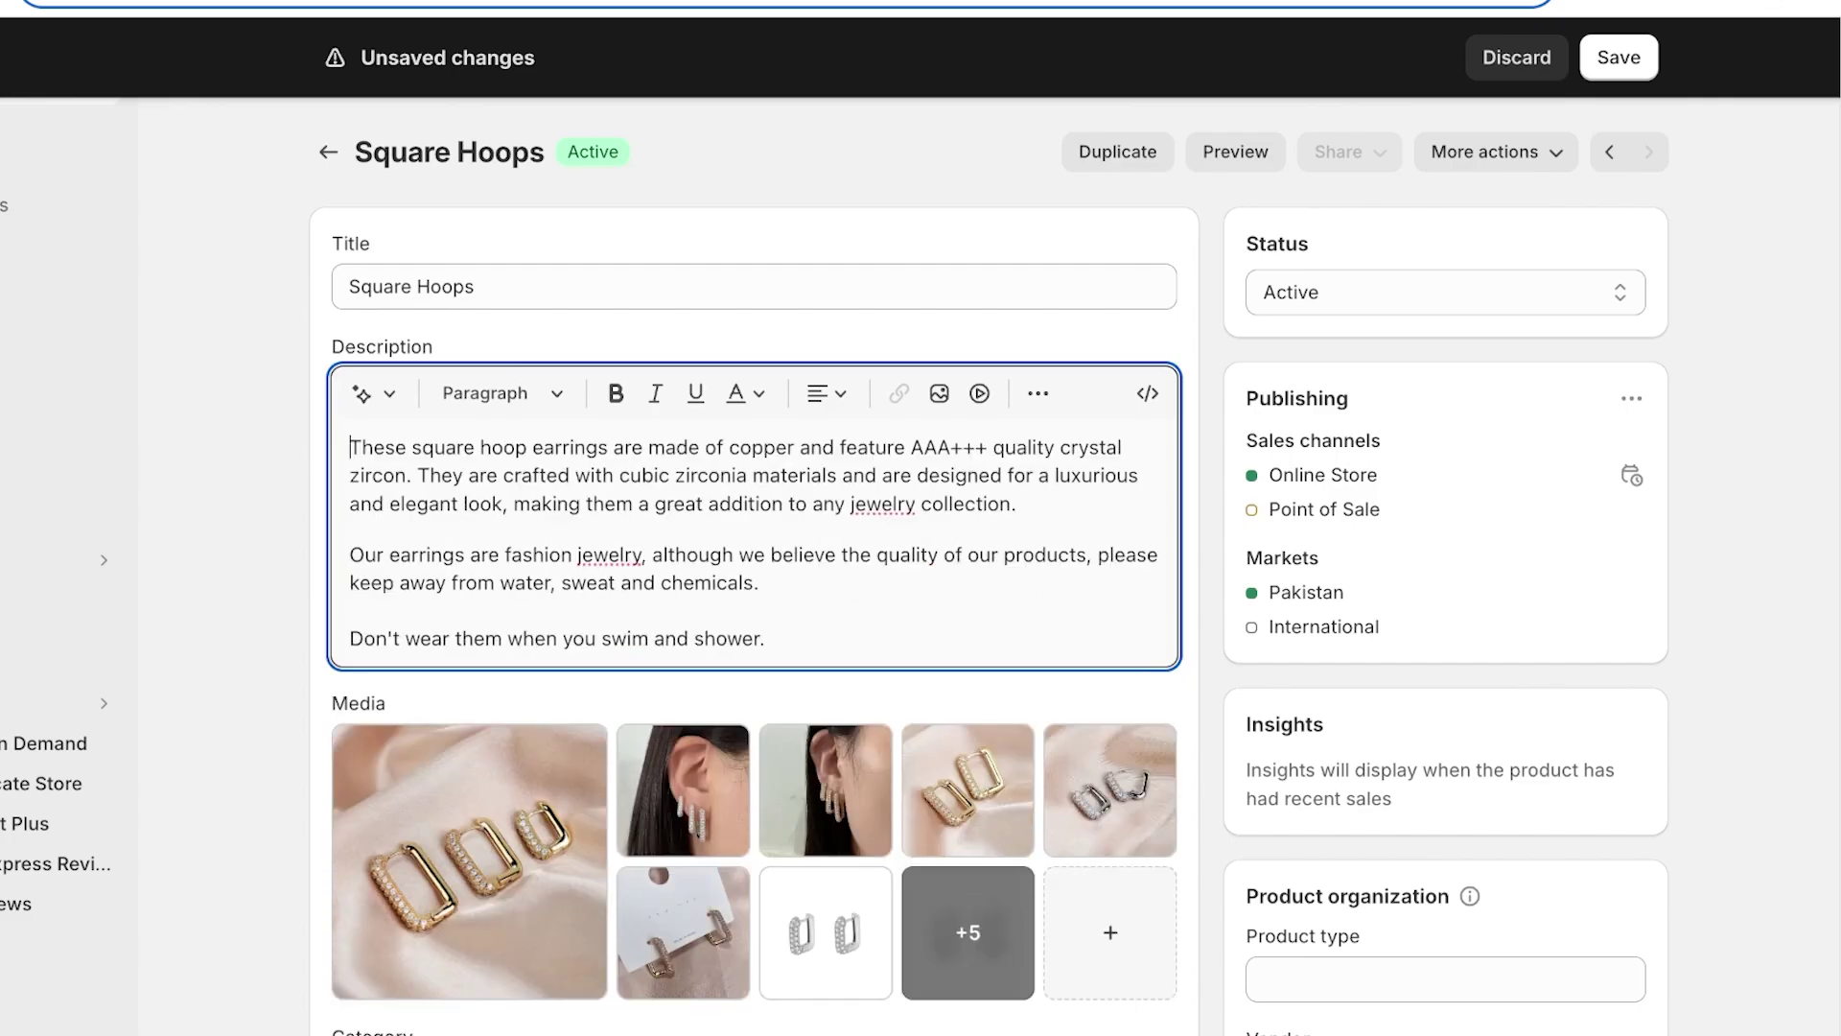
drag(765, 639, 350, 554)
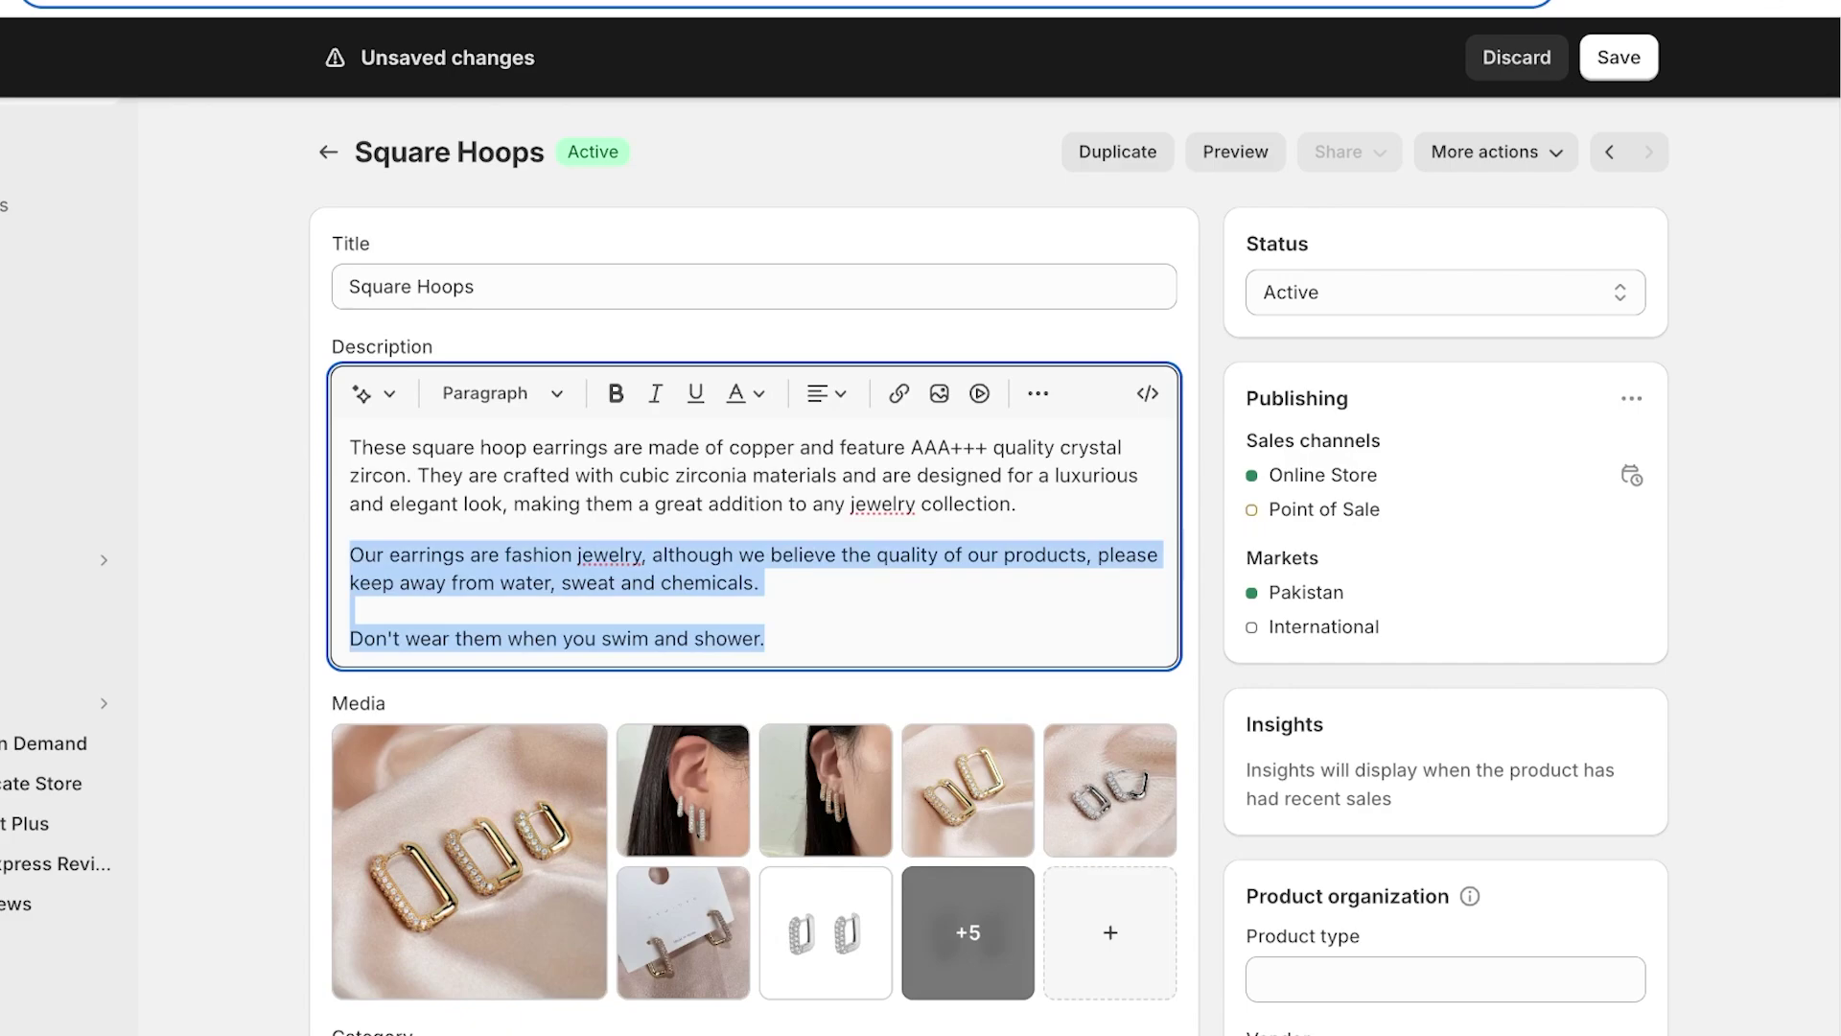
key(BackSpace)
key(BackSpace)
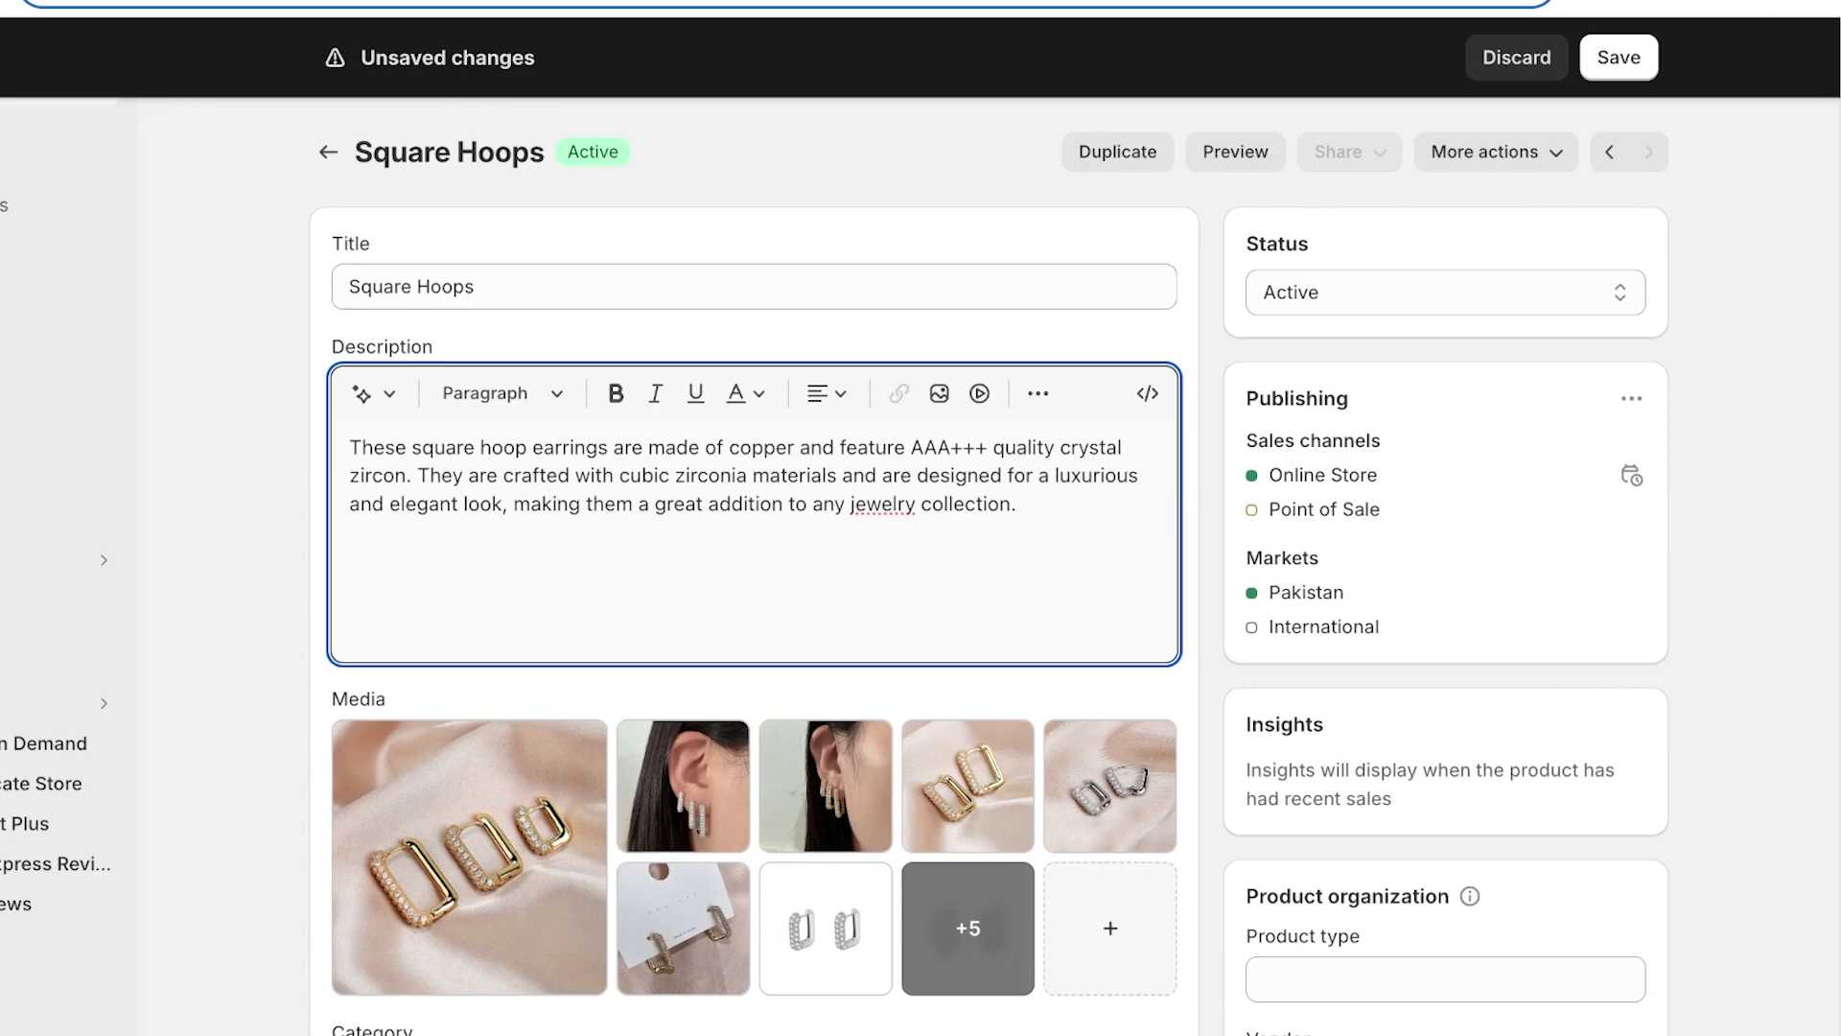
Enter 'Retangle hoops' as keywords in the AI description generator.
click(362, 393)
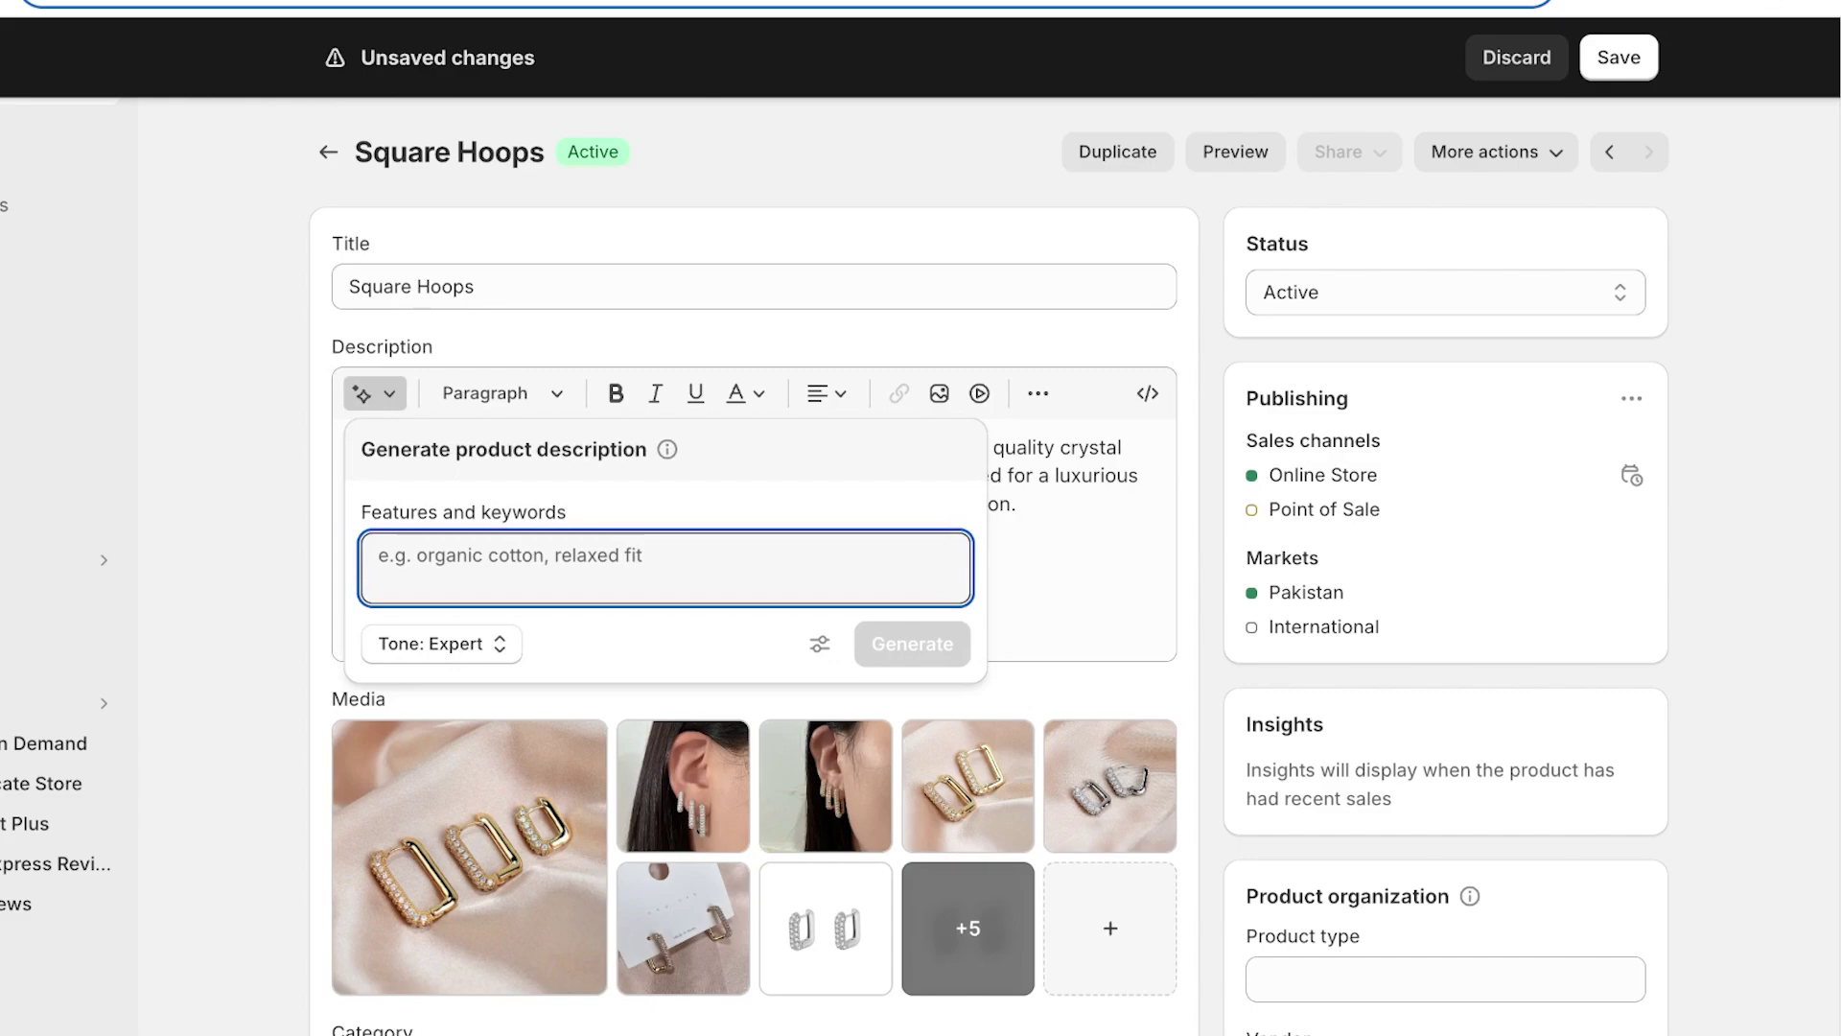
text(-)
key(BackSpace)
text(-)
key(BackSpace)
text(-)
key(BackSpace)
text(R)
key(BackSpace)
text(Retangle hoops)
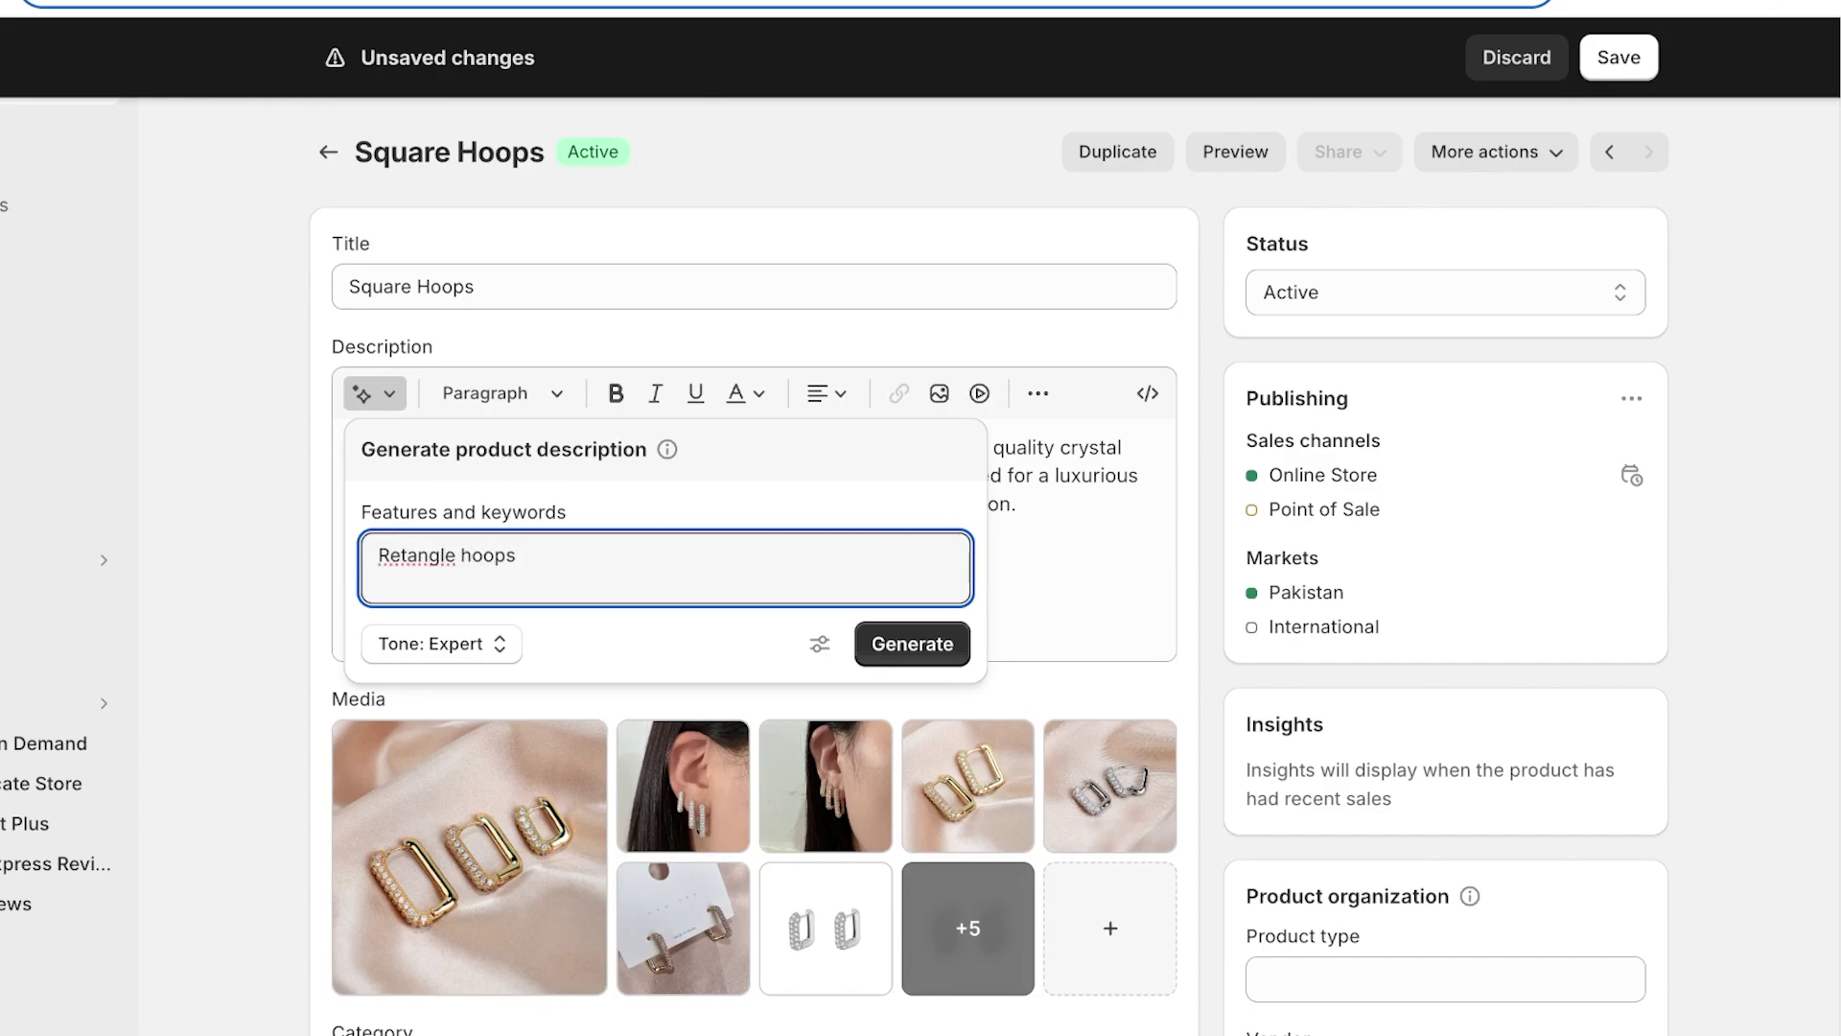
Generate a Sophisticated-tone description and keep it in the product.
click(912, 644)
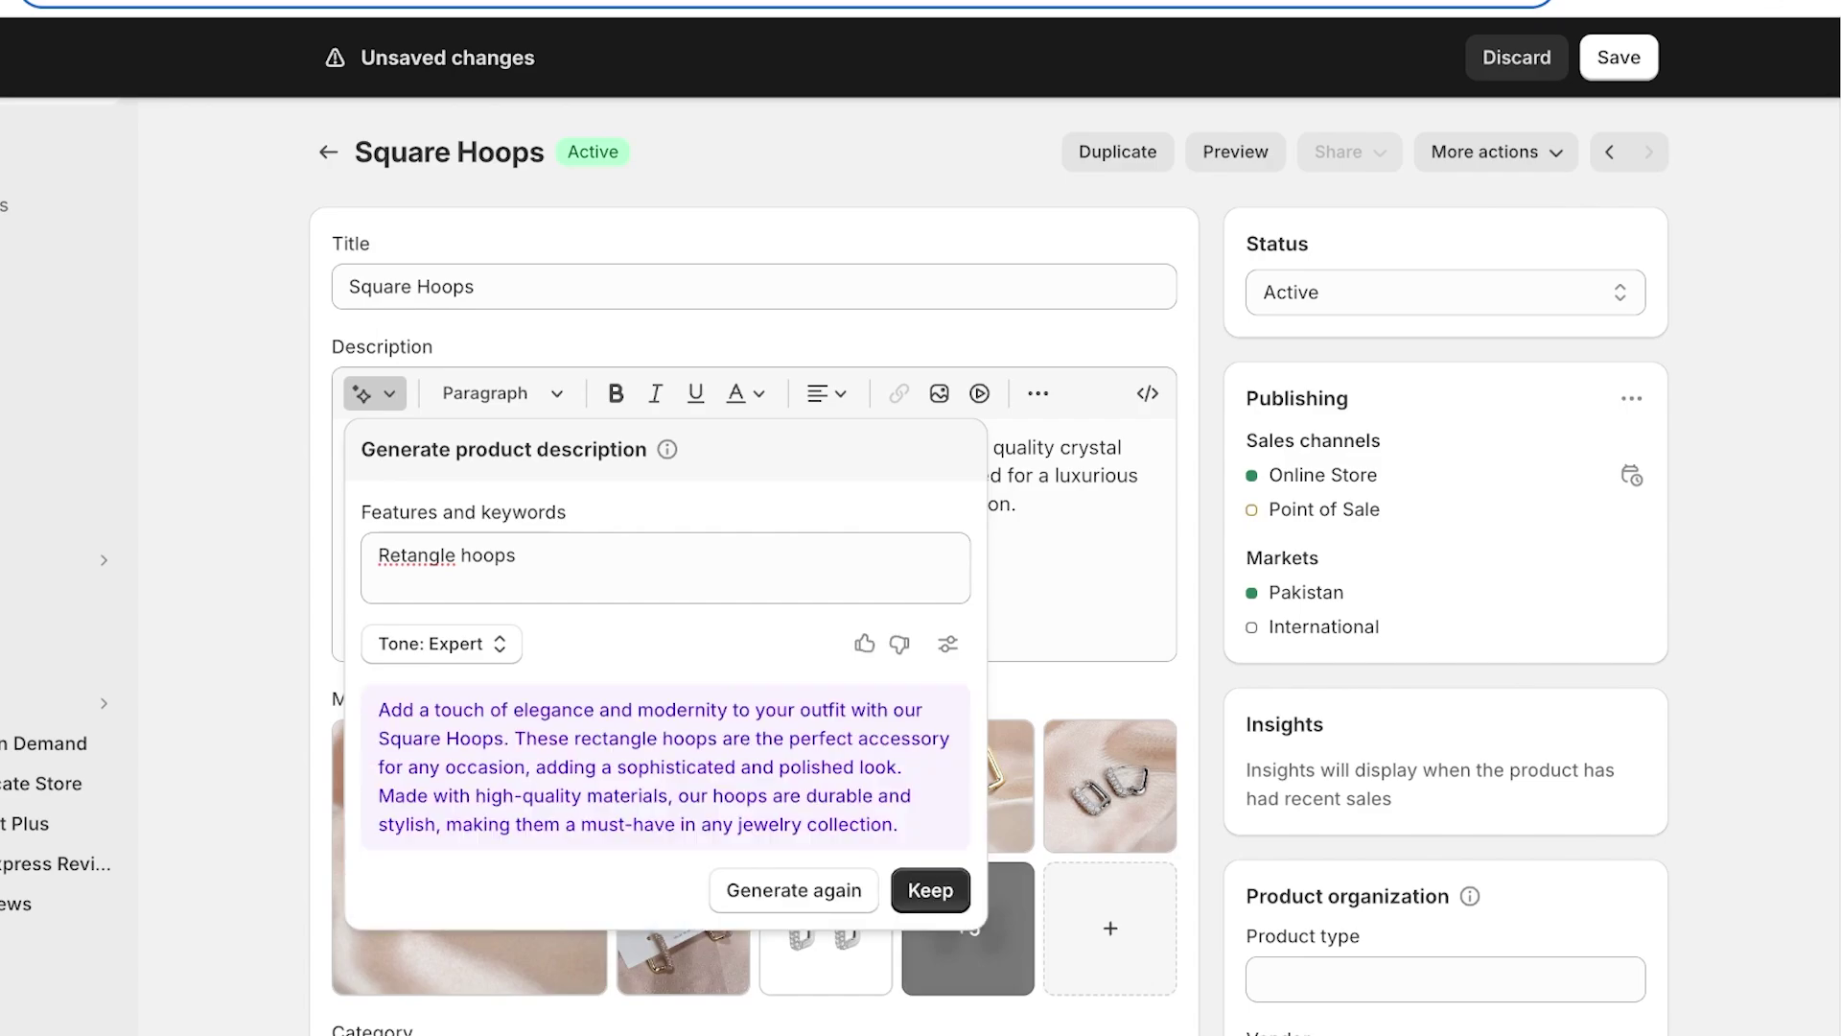
click(441, 643)
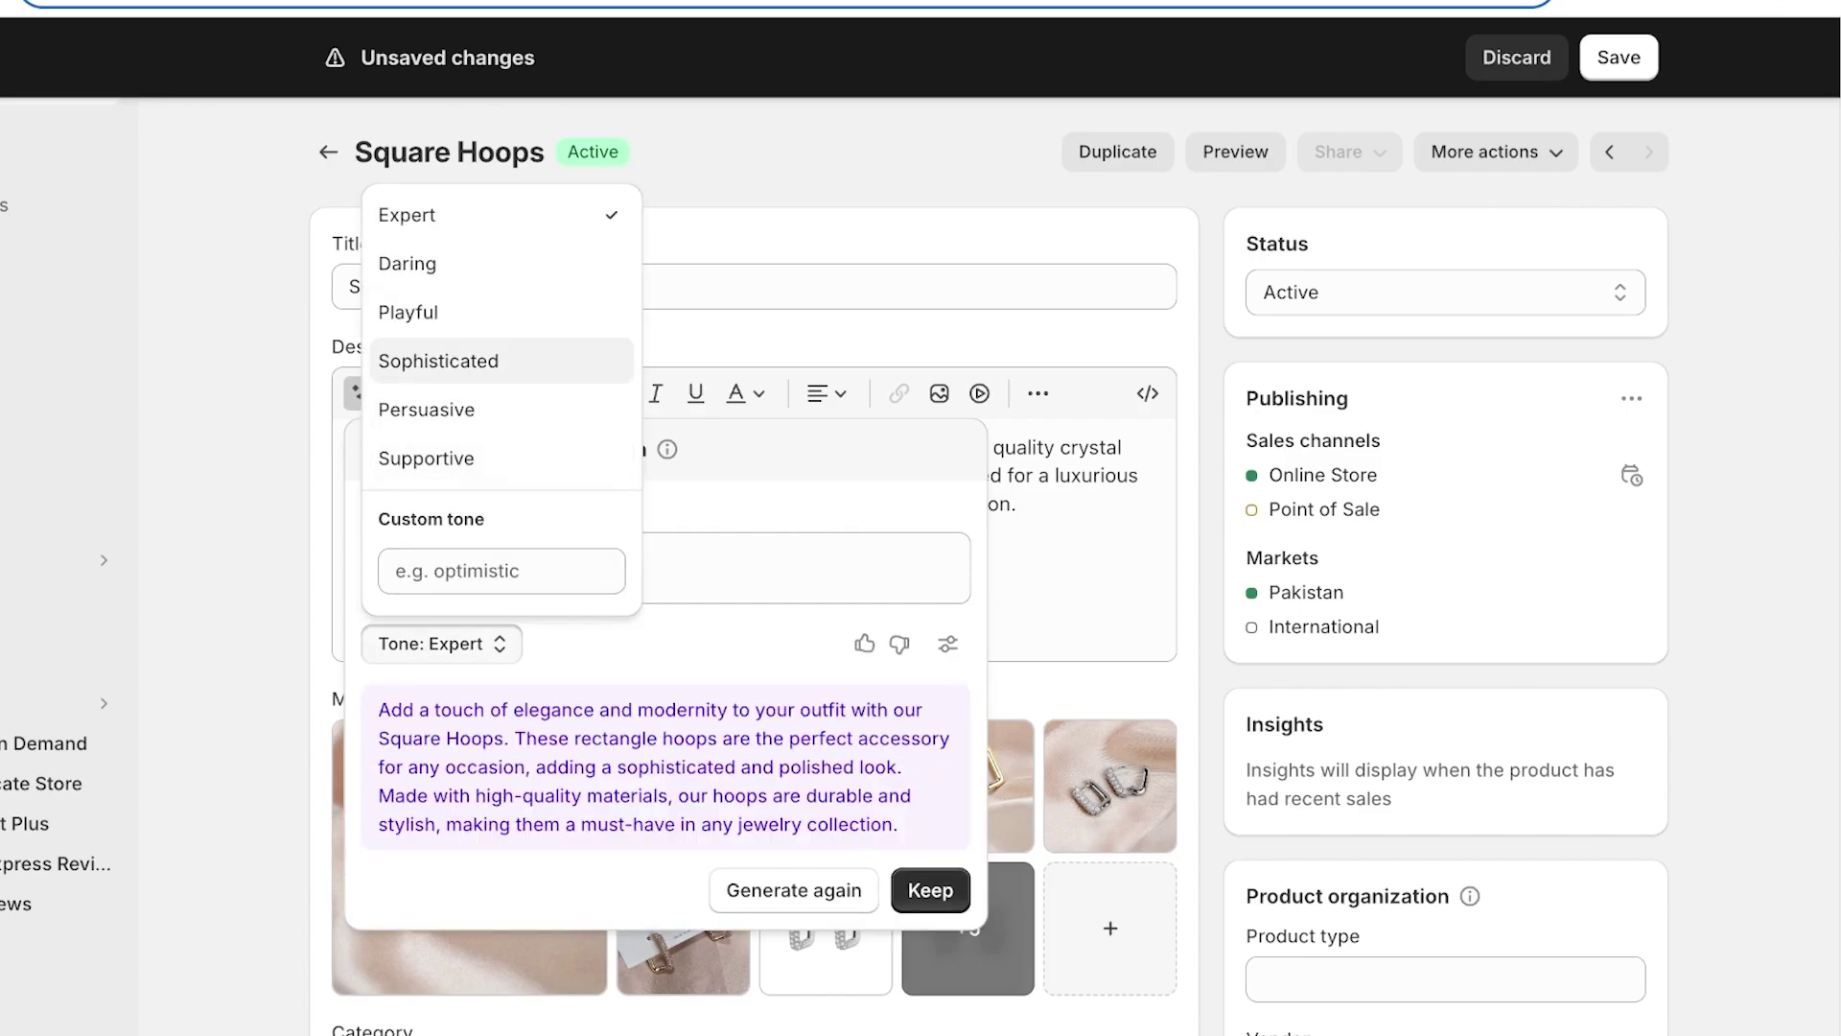
click(438, 360)
click(930, 890)
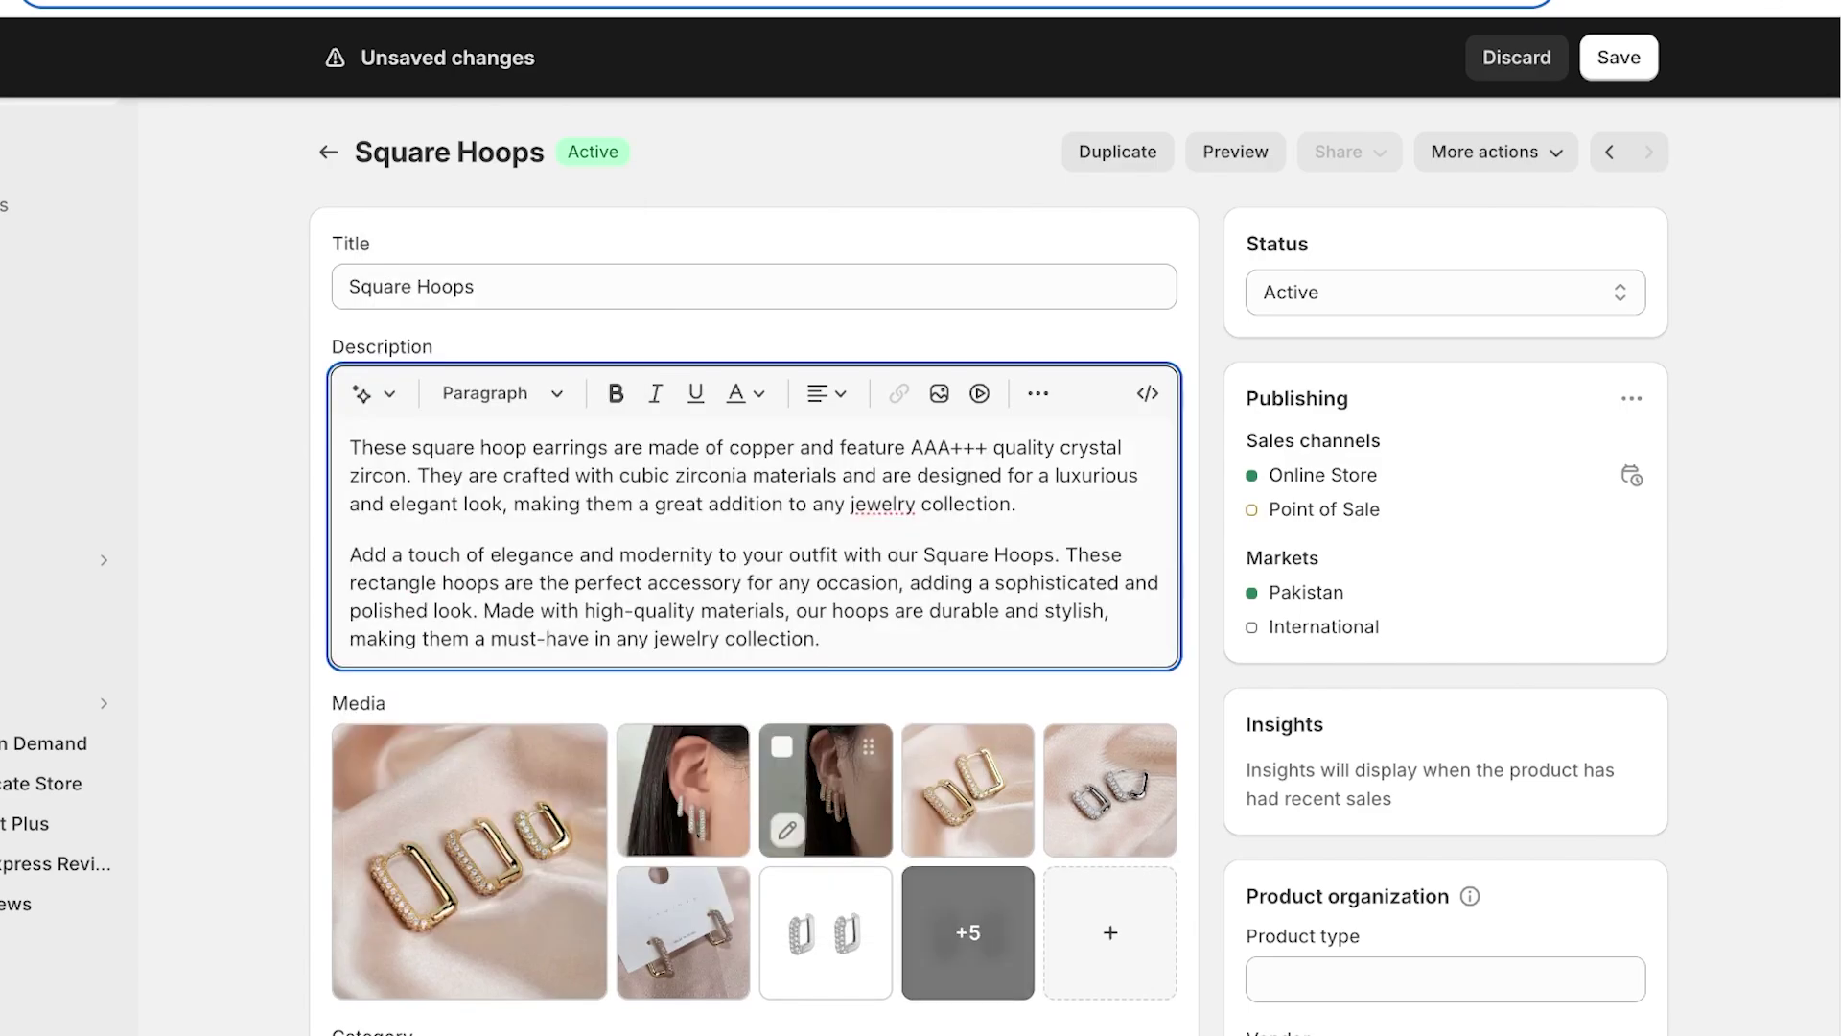
Save the Square Hoops product and return to the AliExpress tab.
scroll(755, 613, down, 10)
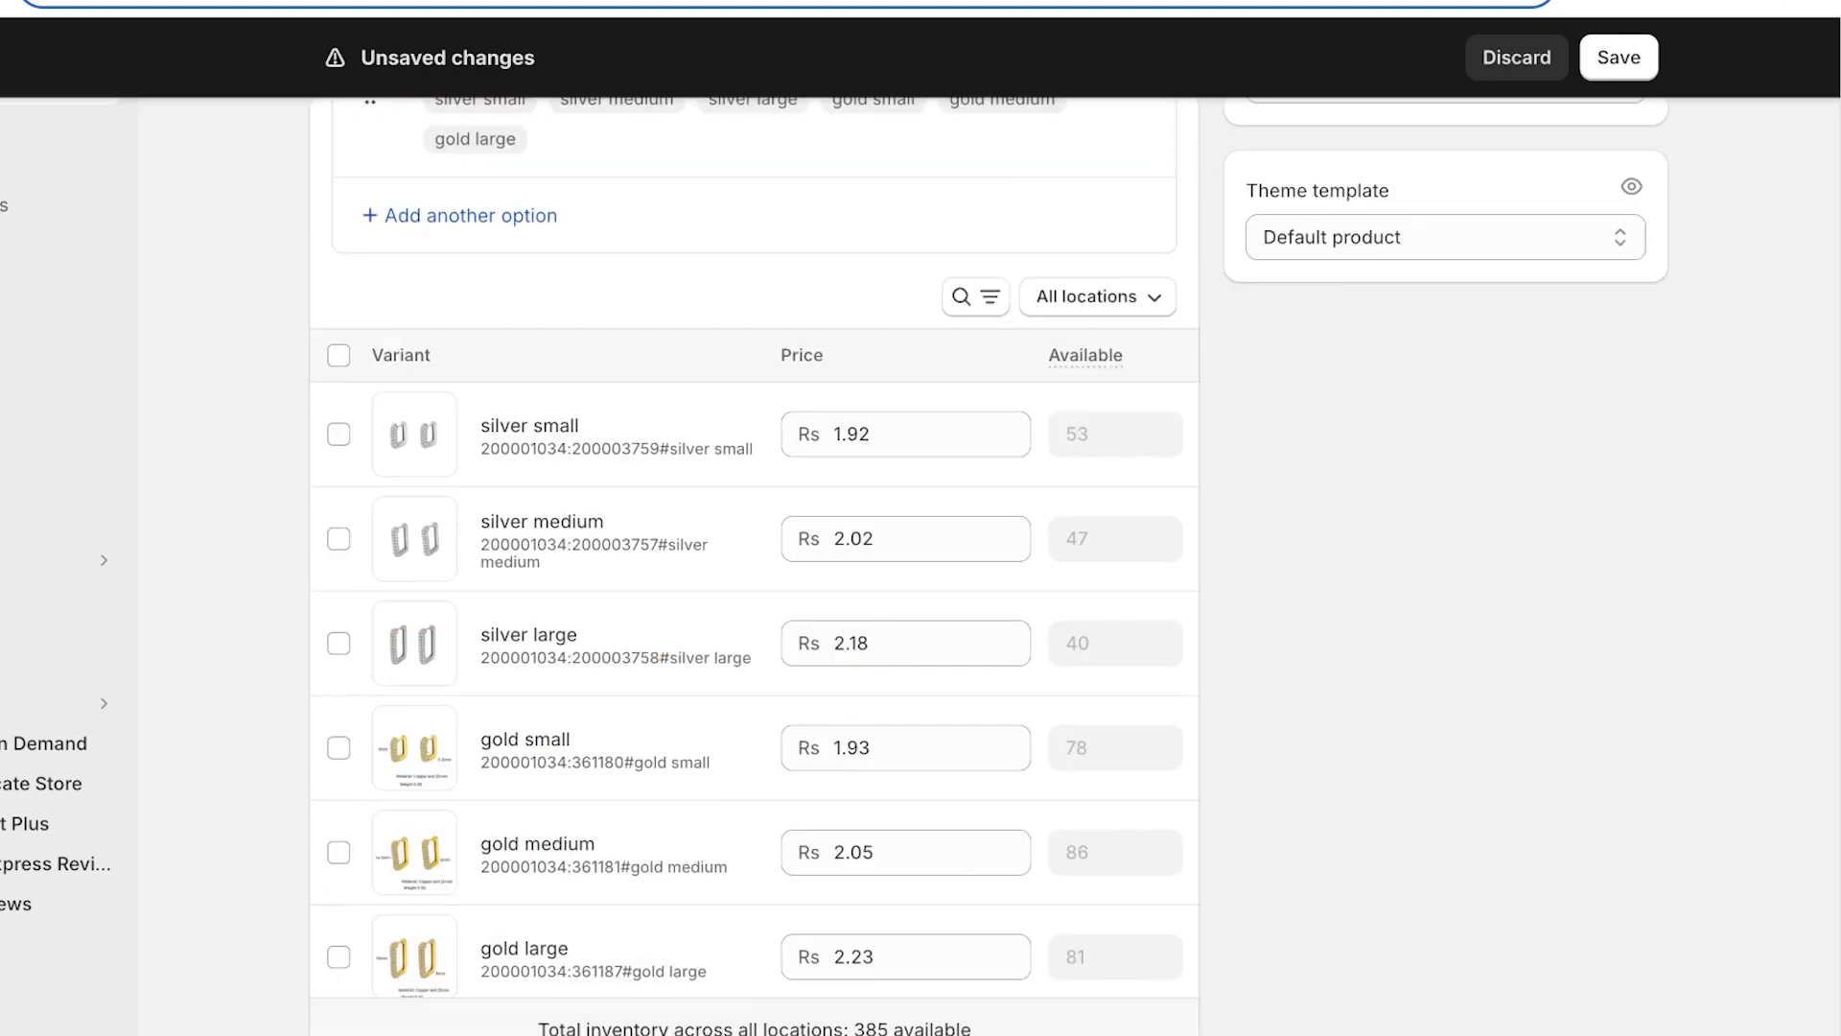
scroll(755, 614, up, 10)
key(ctrl+s)
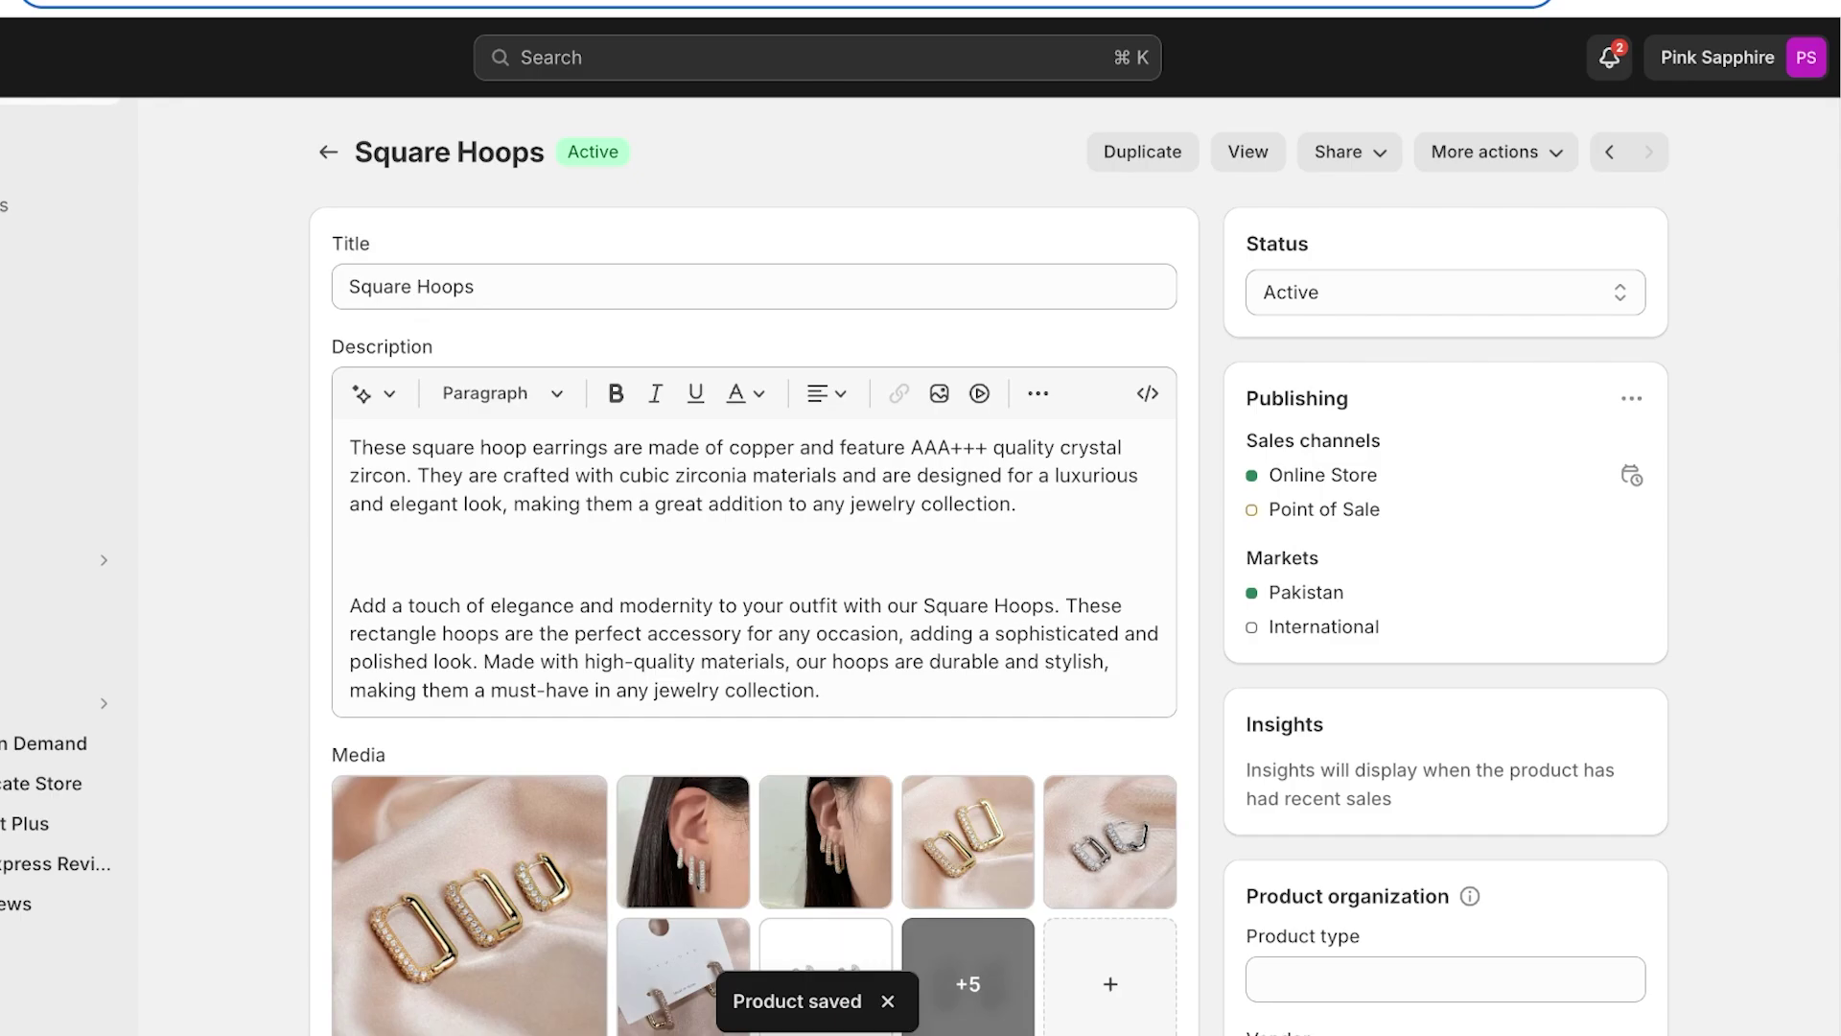
key(ctrl+Tab)
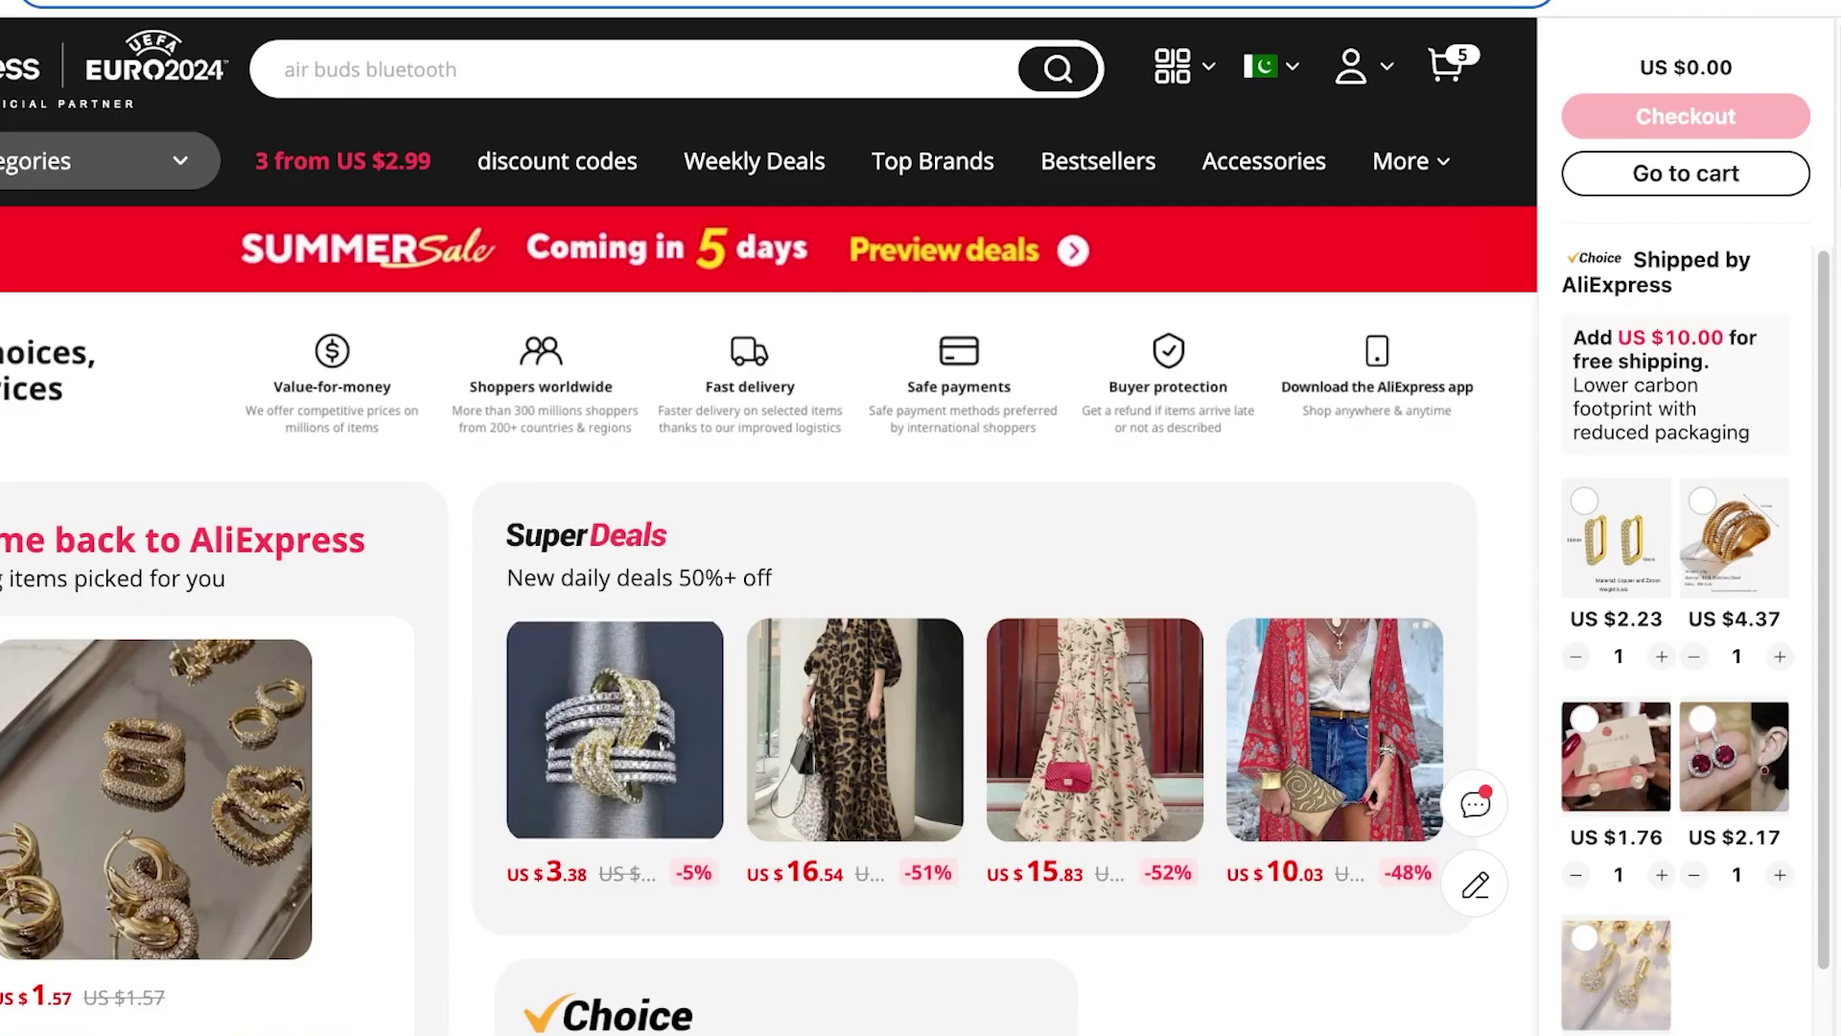